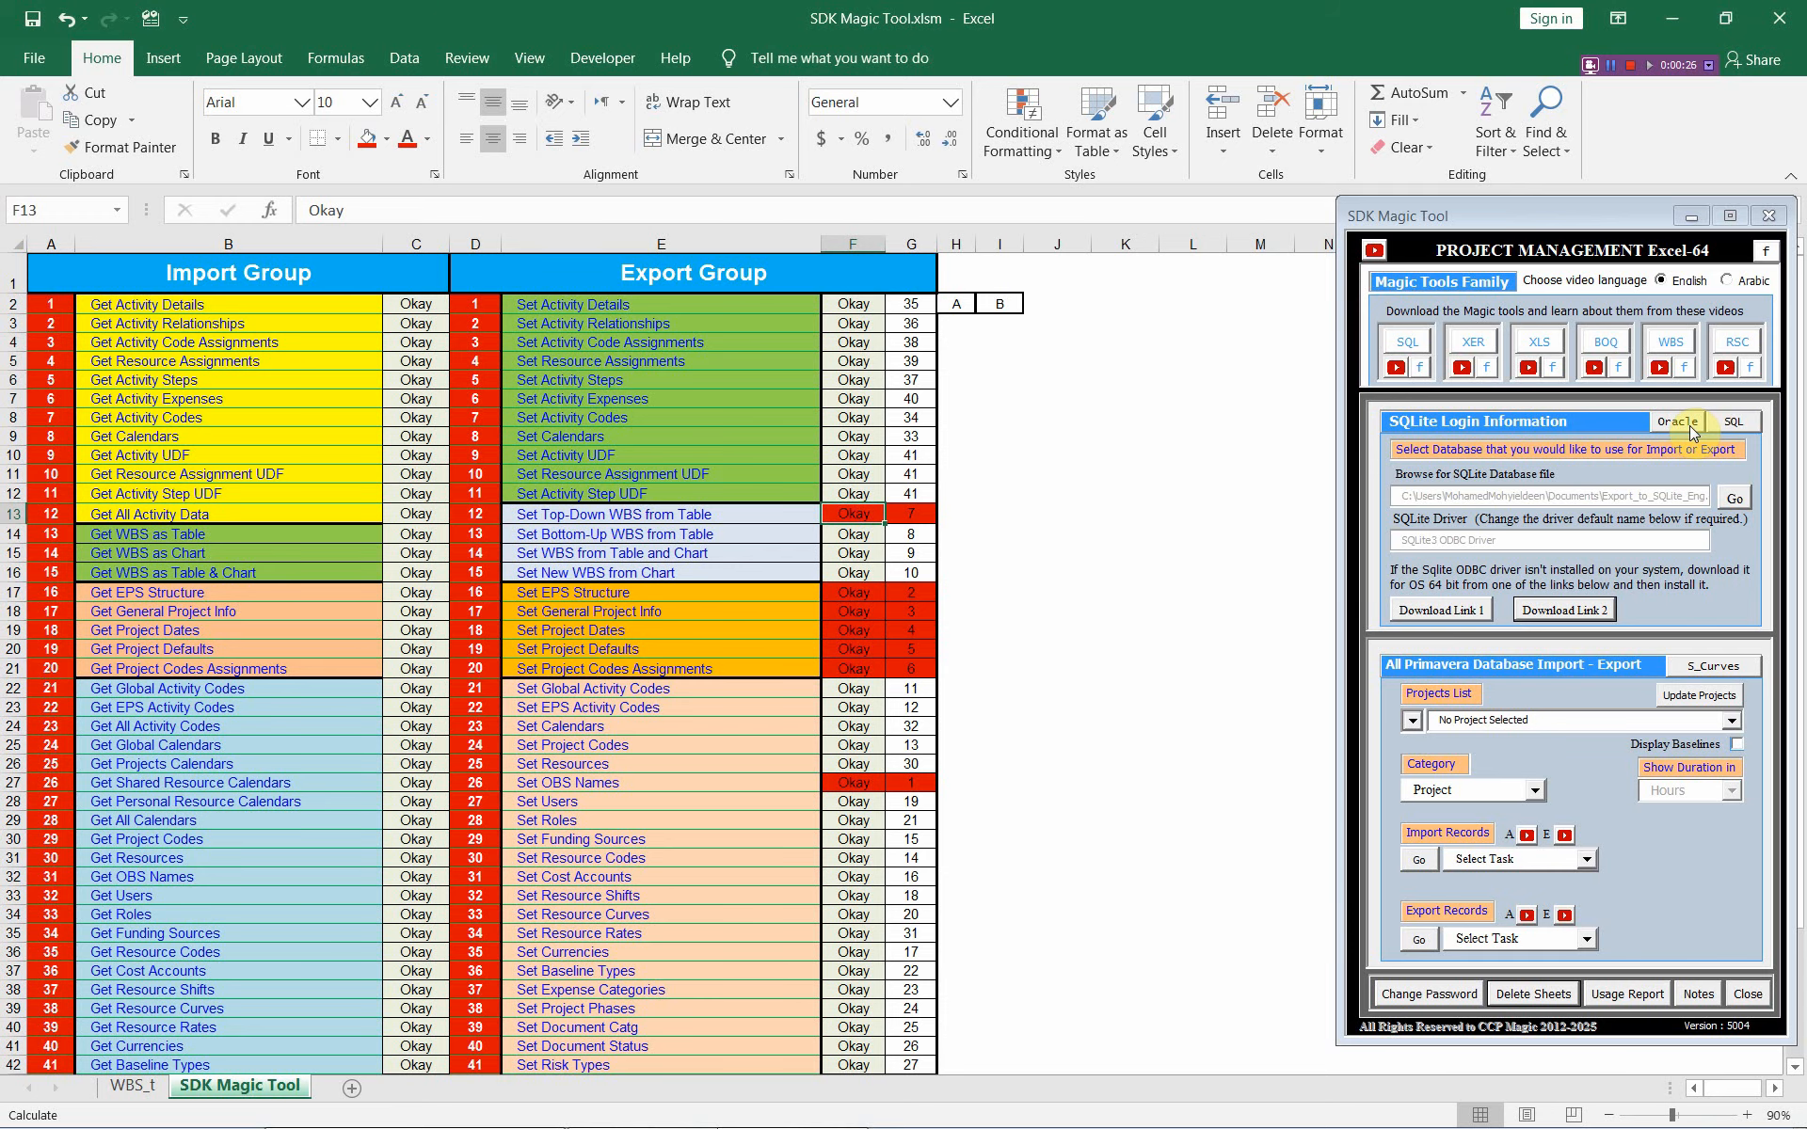
Step: Set the category to WBS and choose Set Top-Down WBS from Table as the export task
left_click(1538, 791)
left_click(1496, 826)
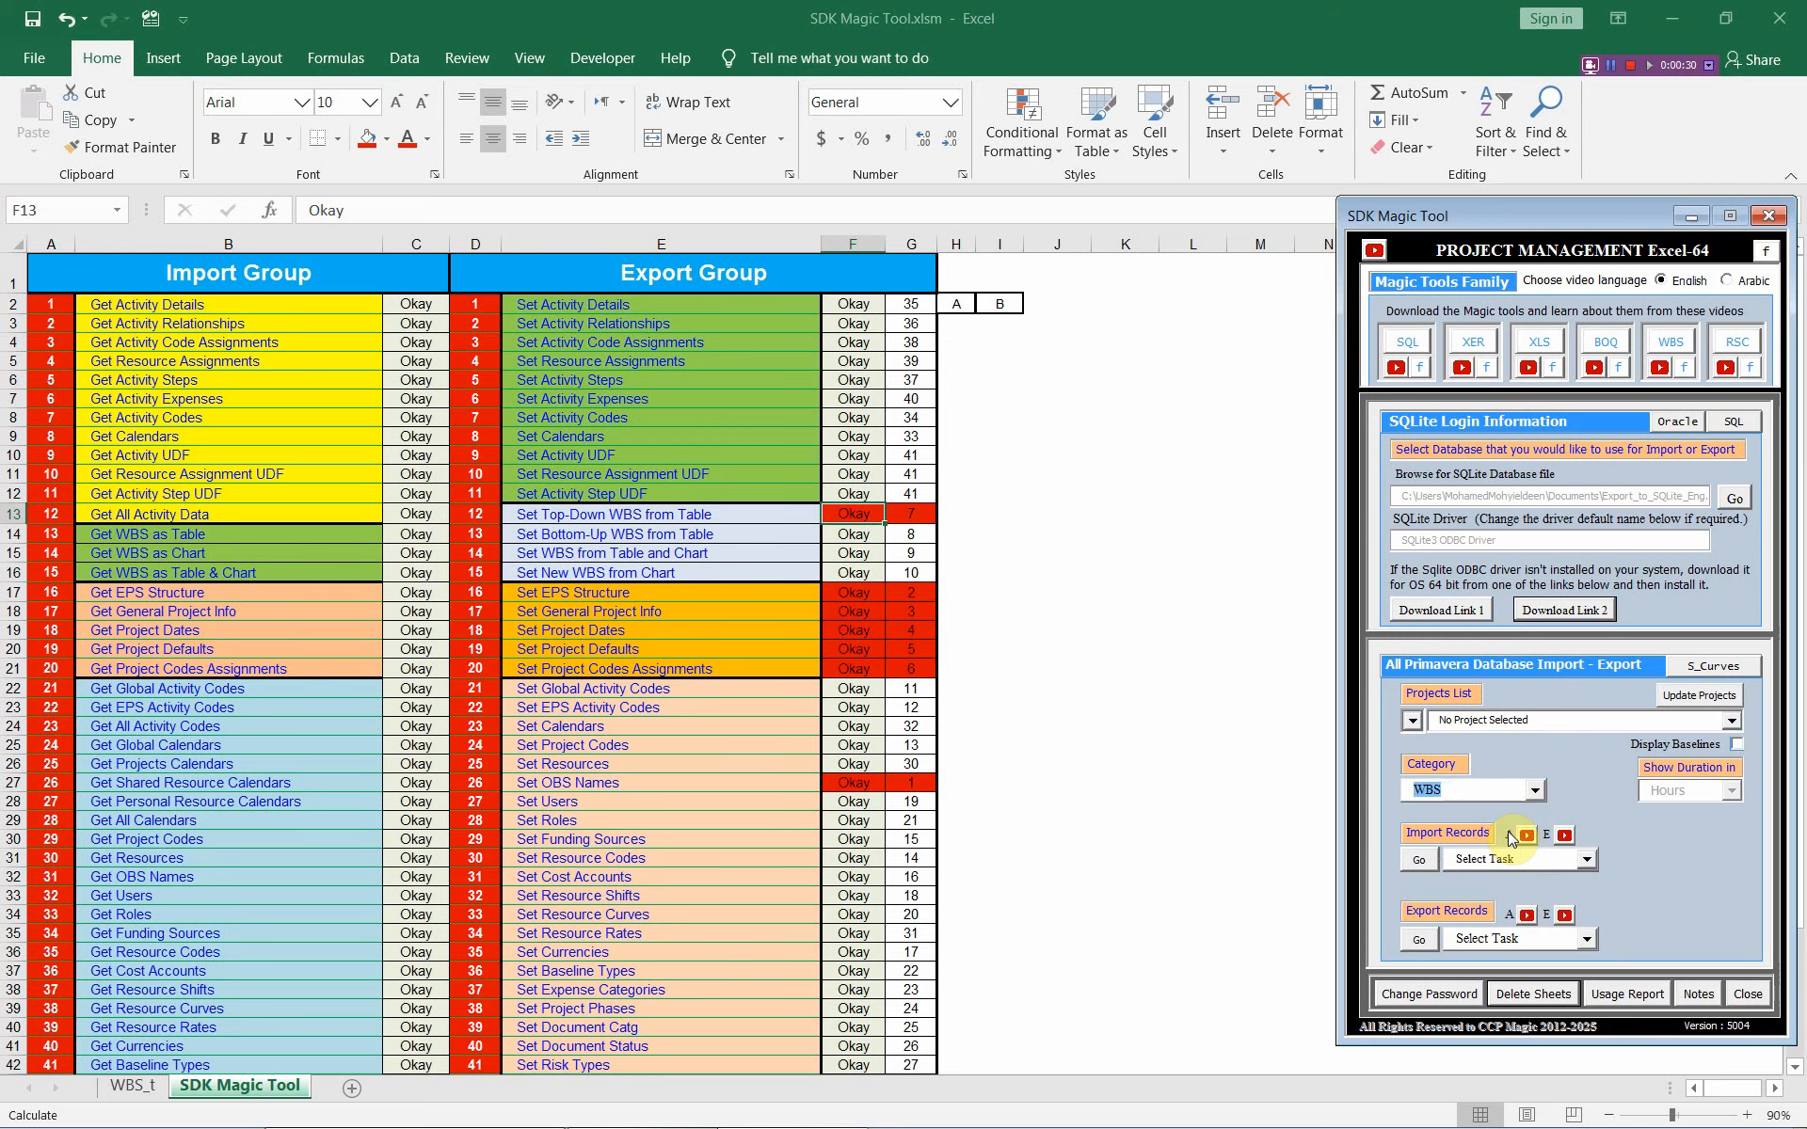
left_click(1588, 940)
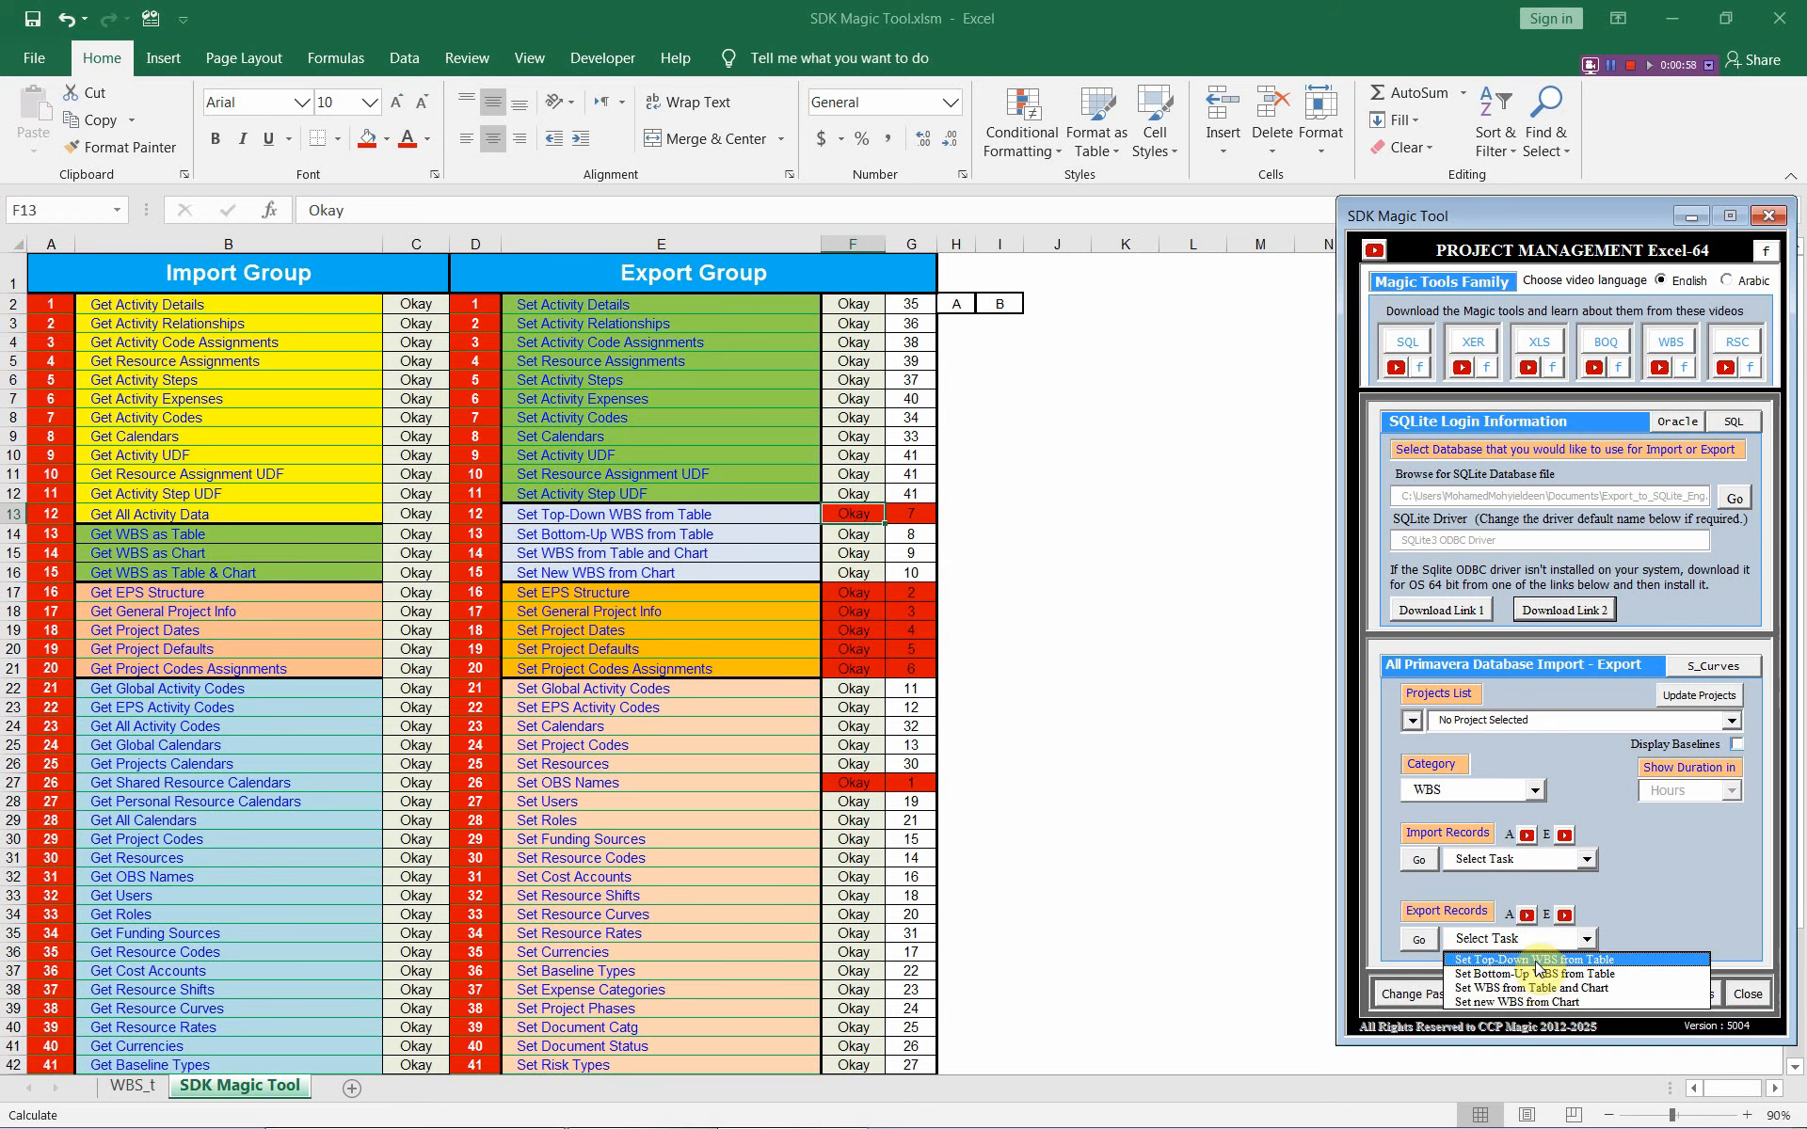
left_click(1534, 960)
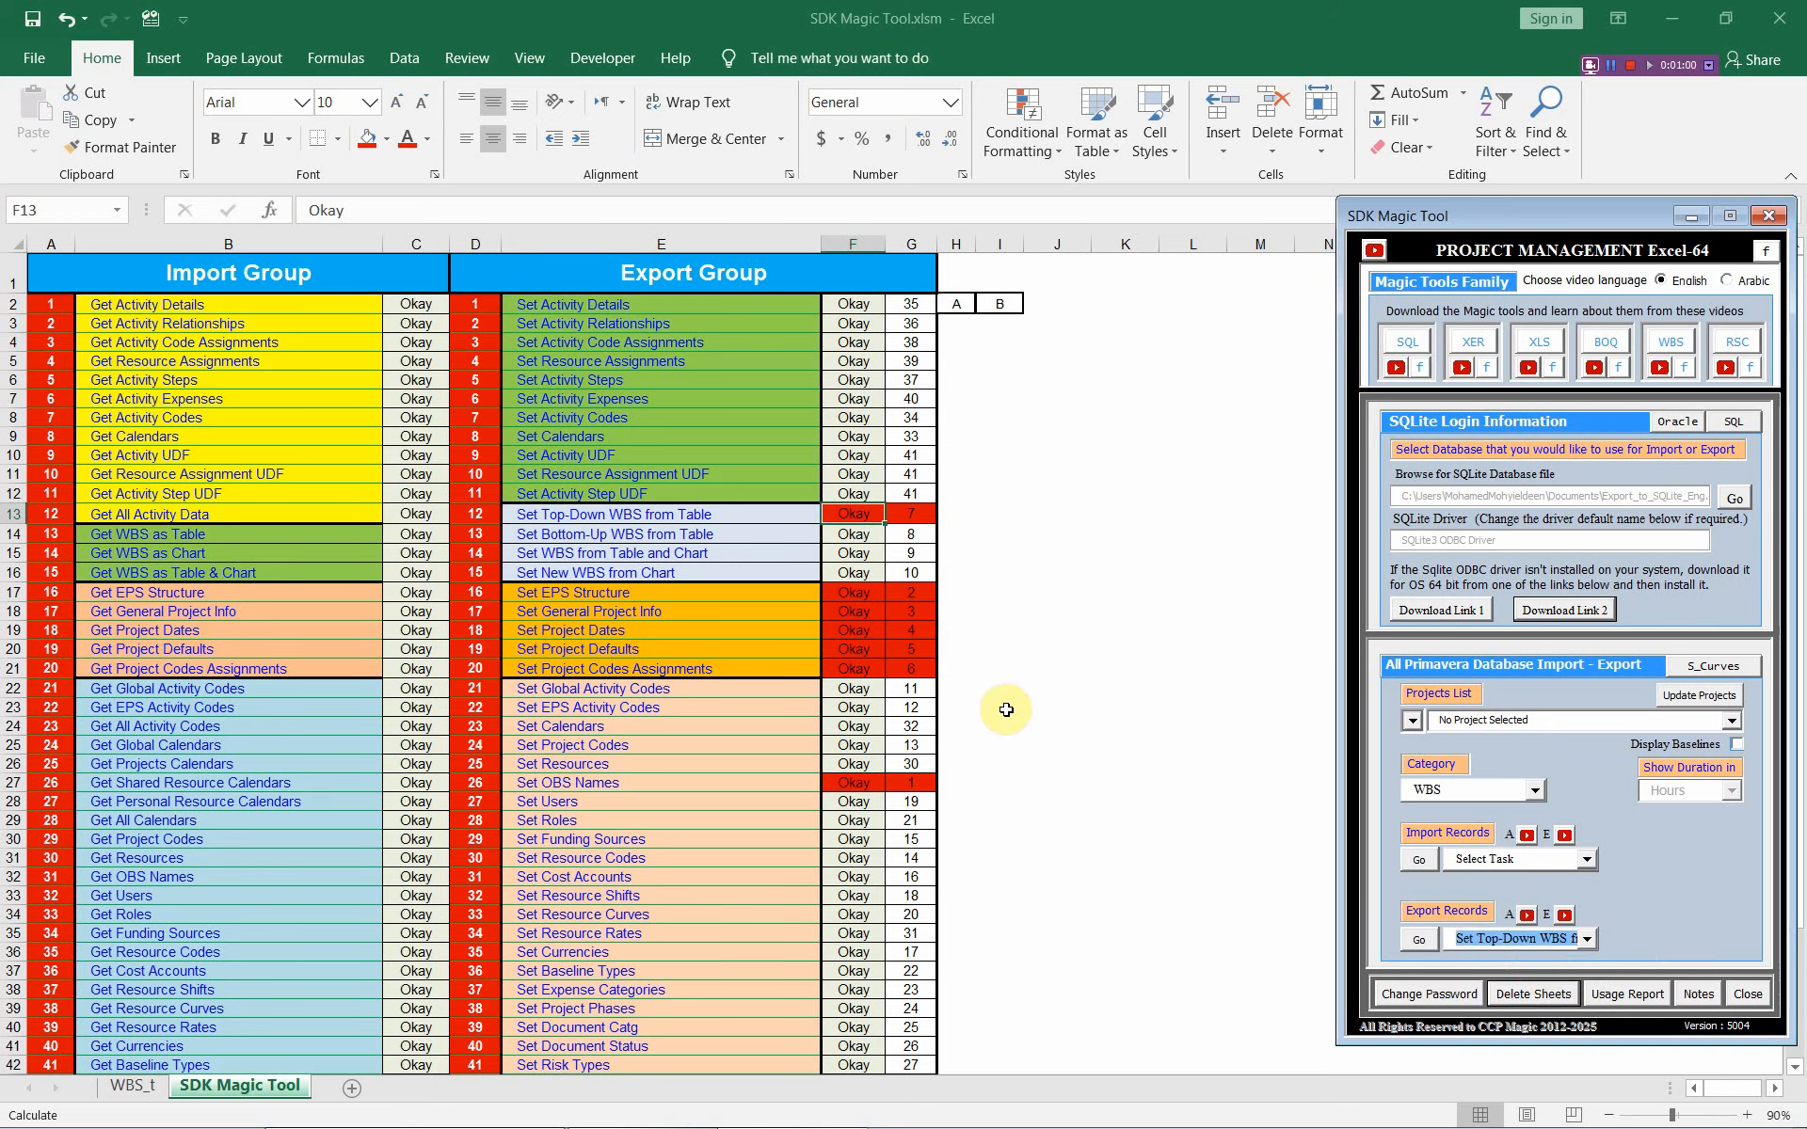
Step: Update the projects list and select project P111
left_click(1732, 720)
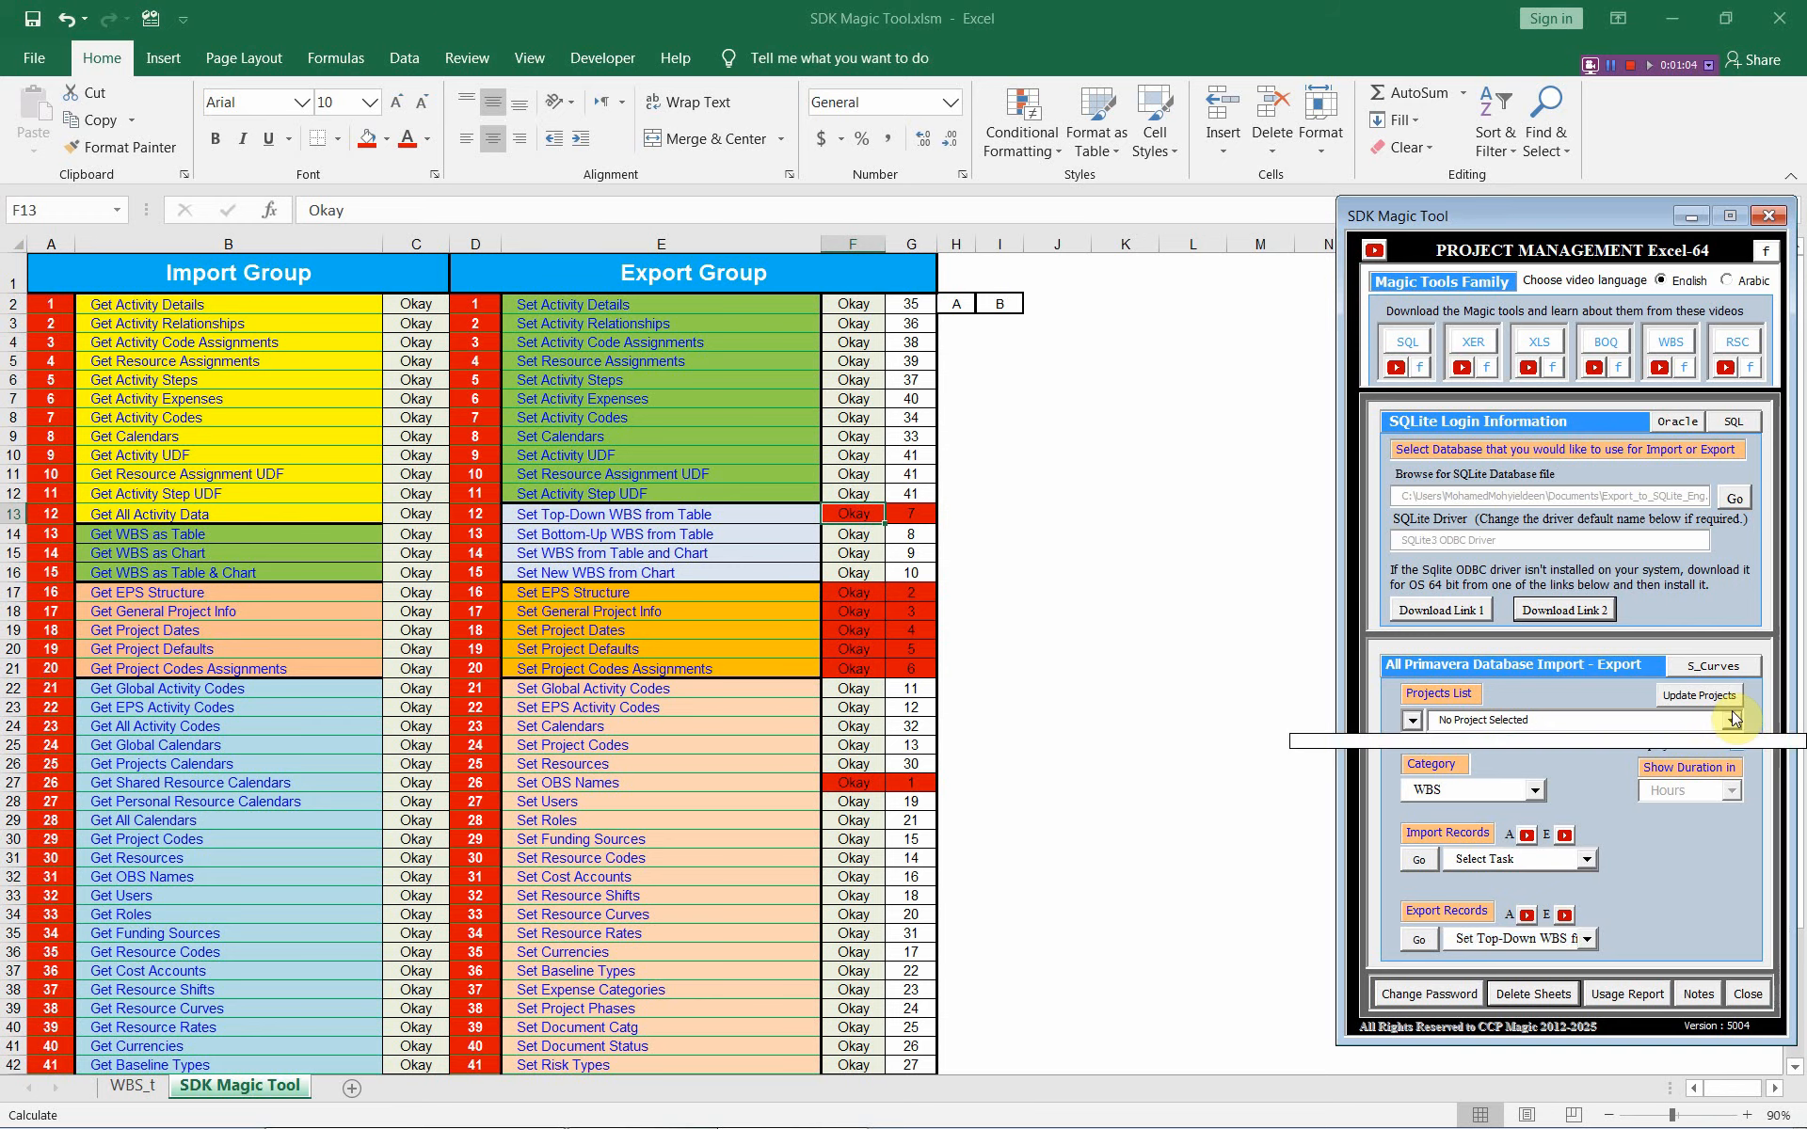
left_click(1731, 699)
left_click(1734, 720)
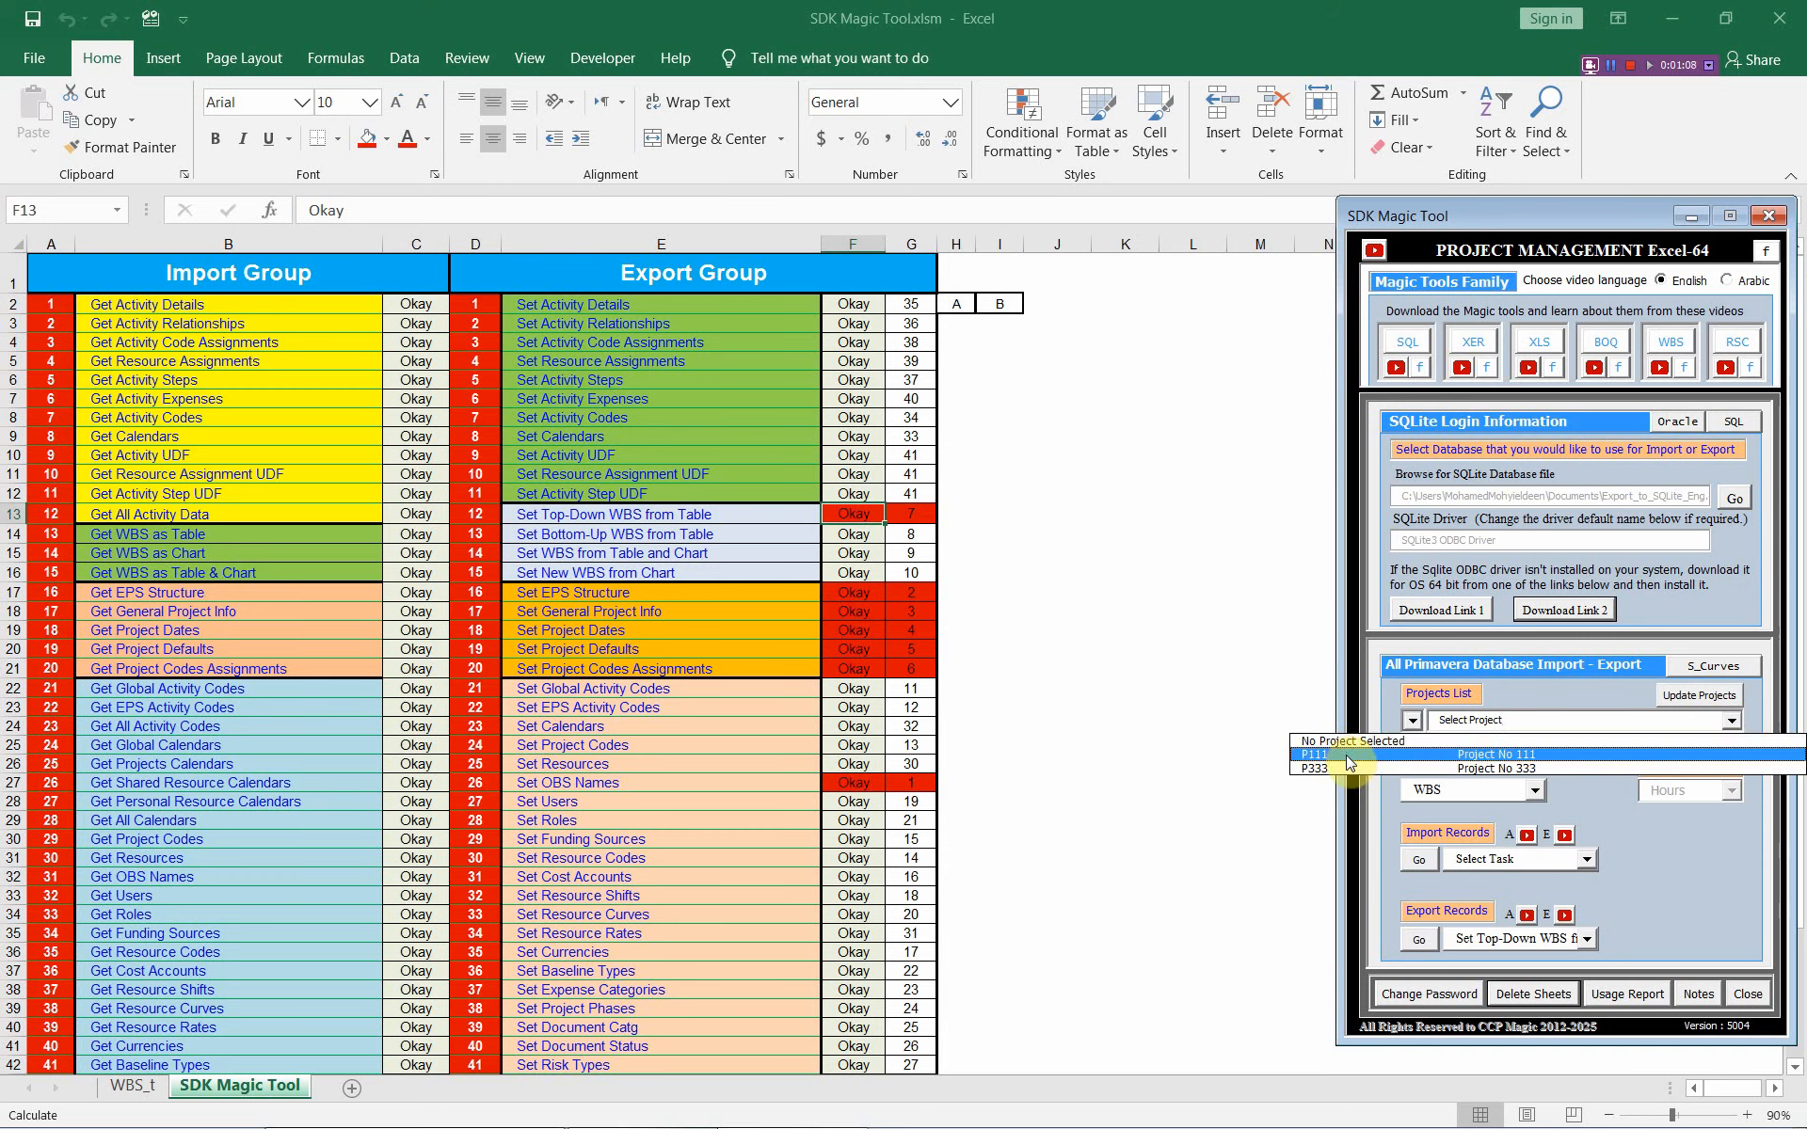
left_click(1348, 755)
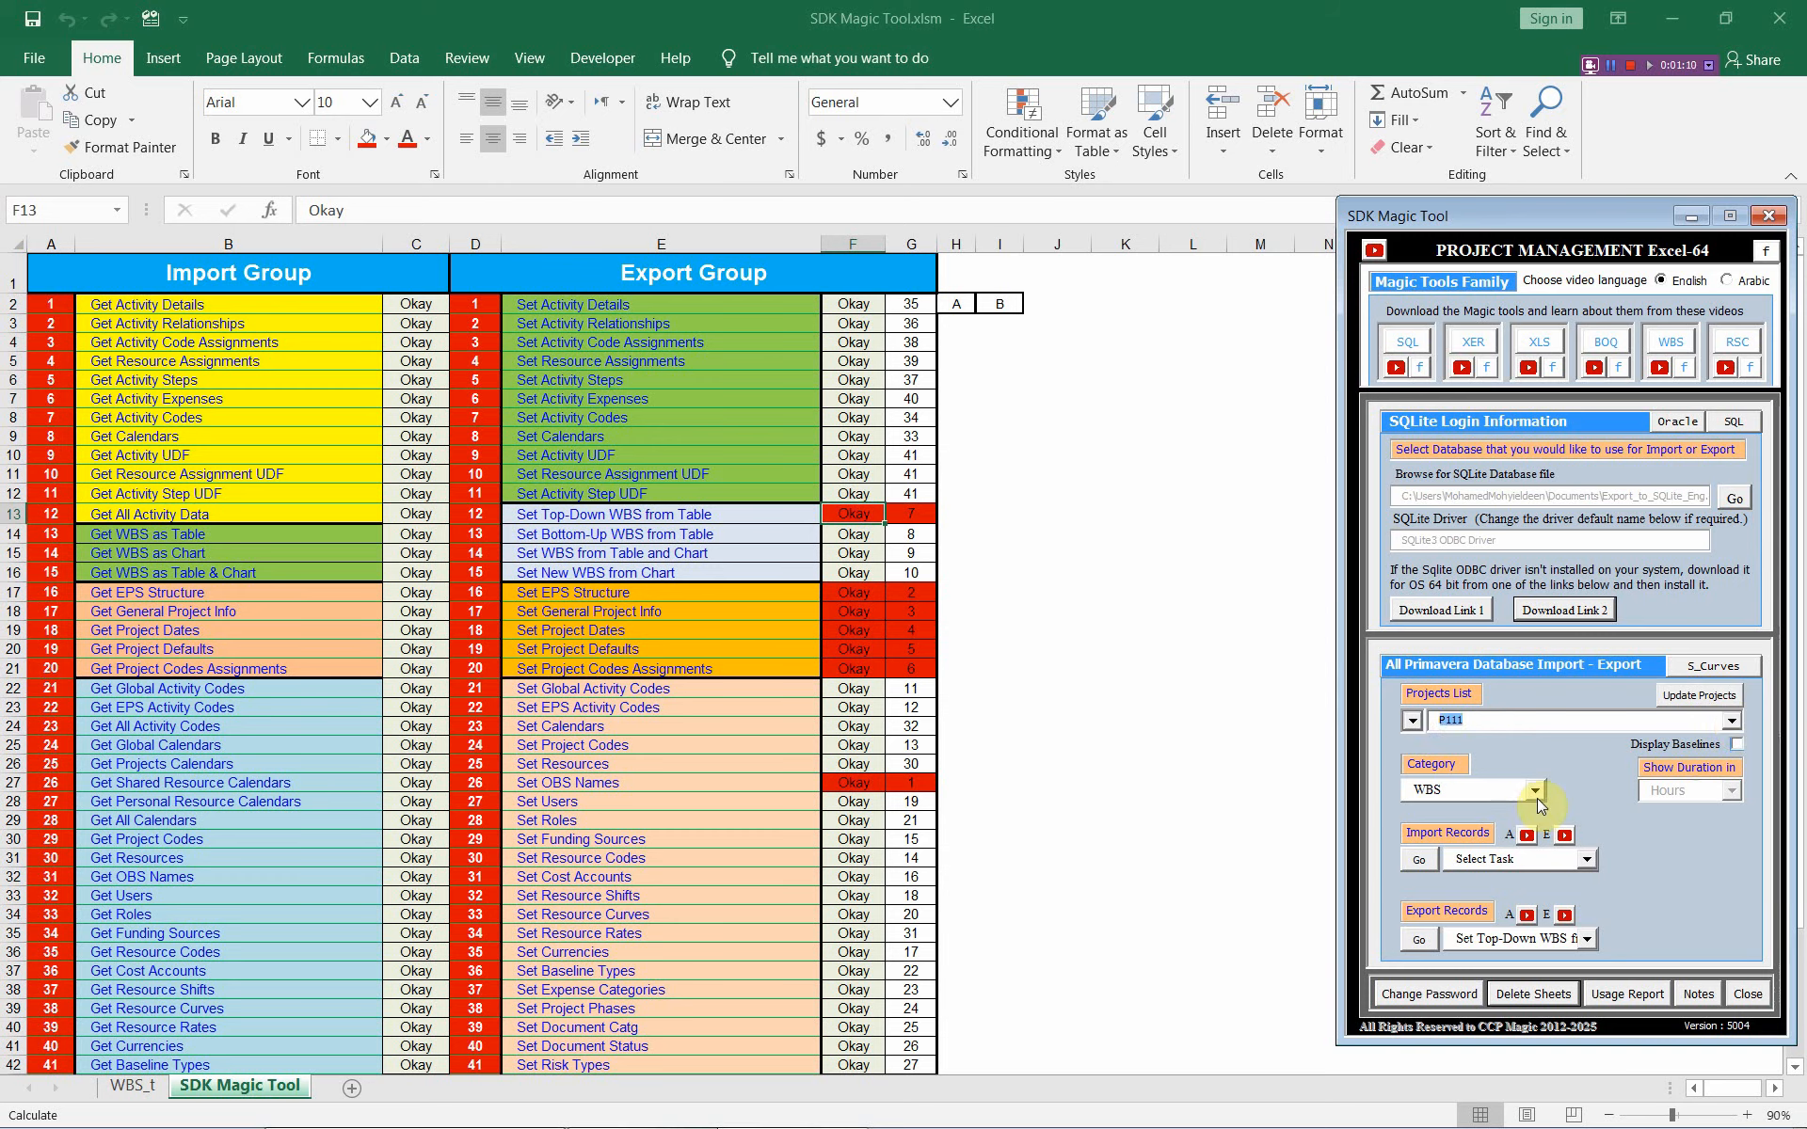
Step: Import the project's WBS into the workbook with the Get WBS as Table task and dismiss the information screen
left_click(1585, 861)
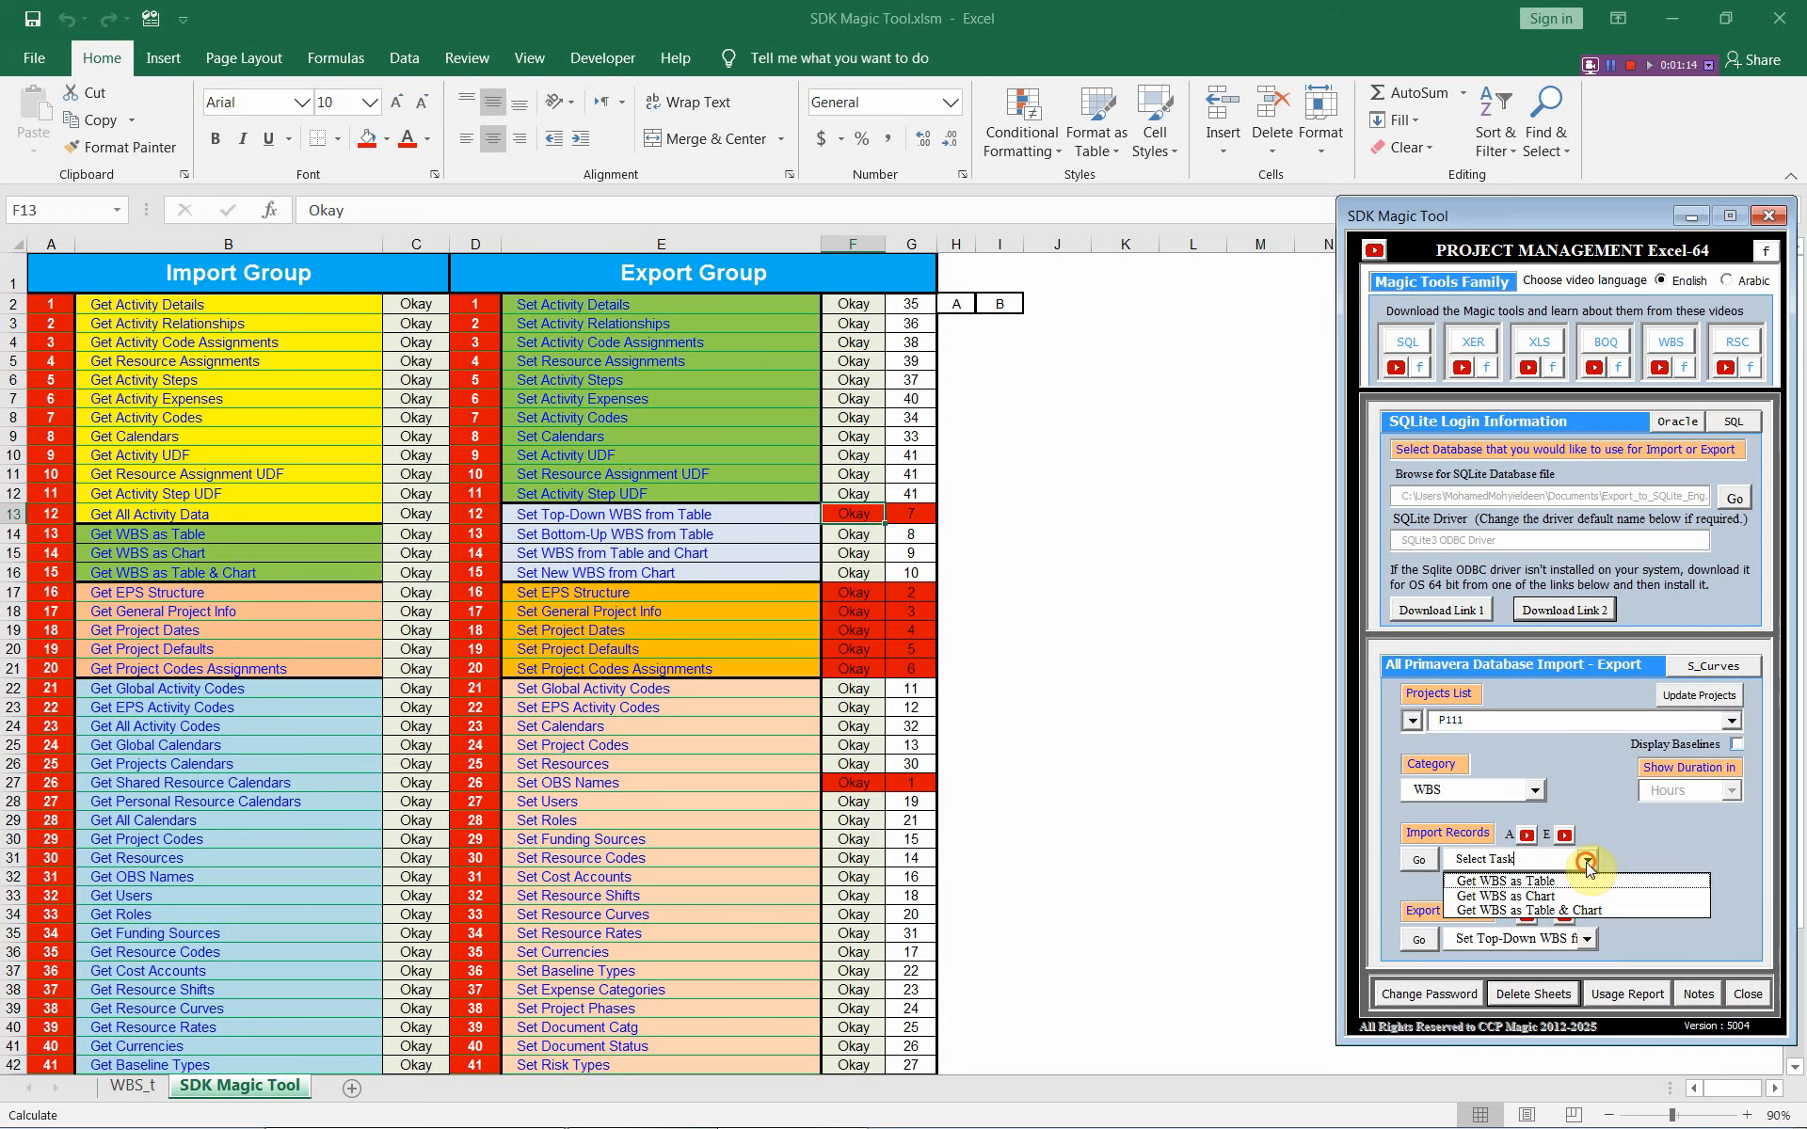
left_click(1585, 881)
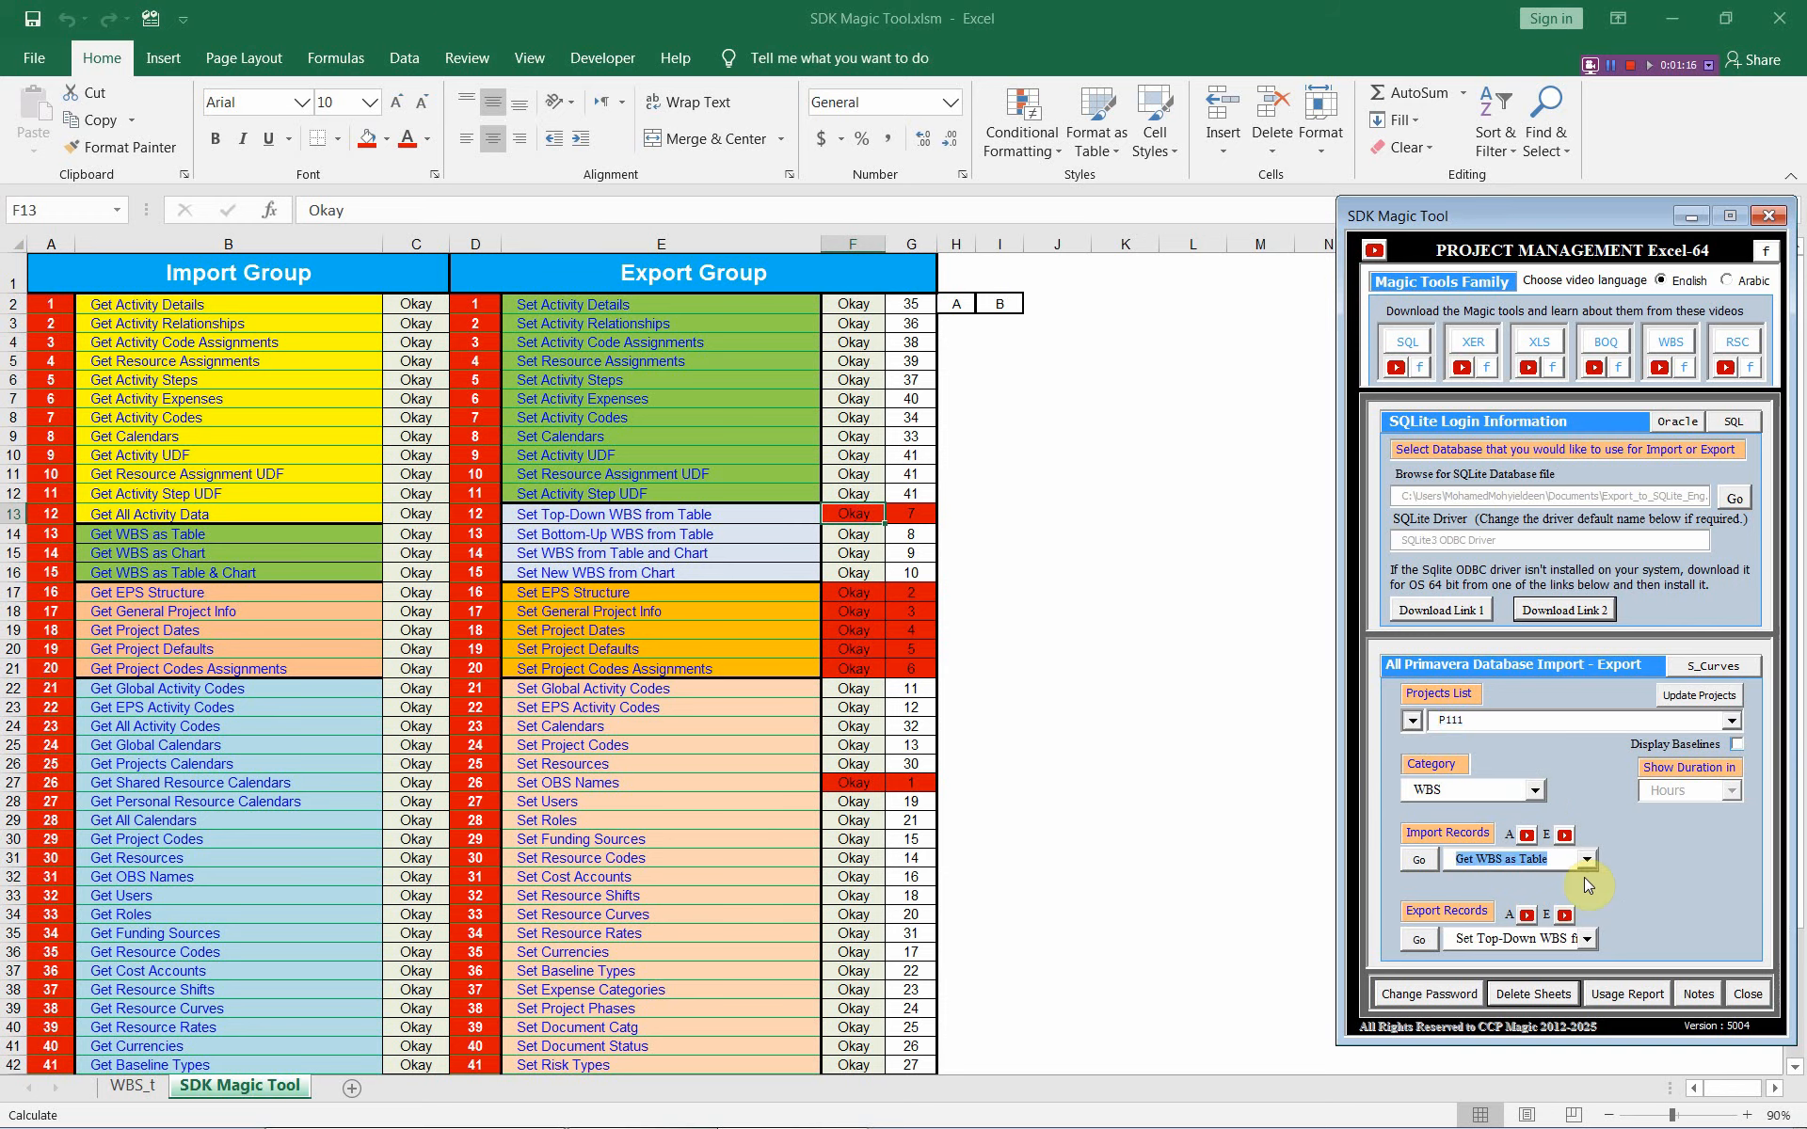
left_click(1419, 859)
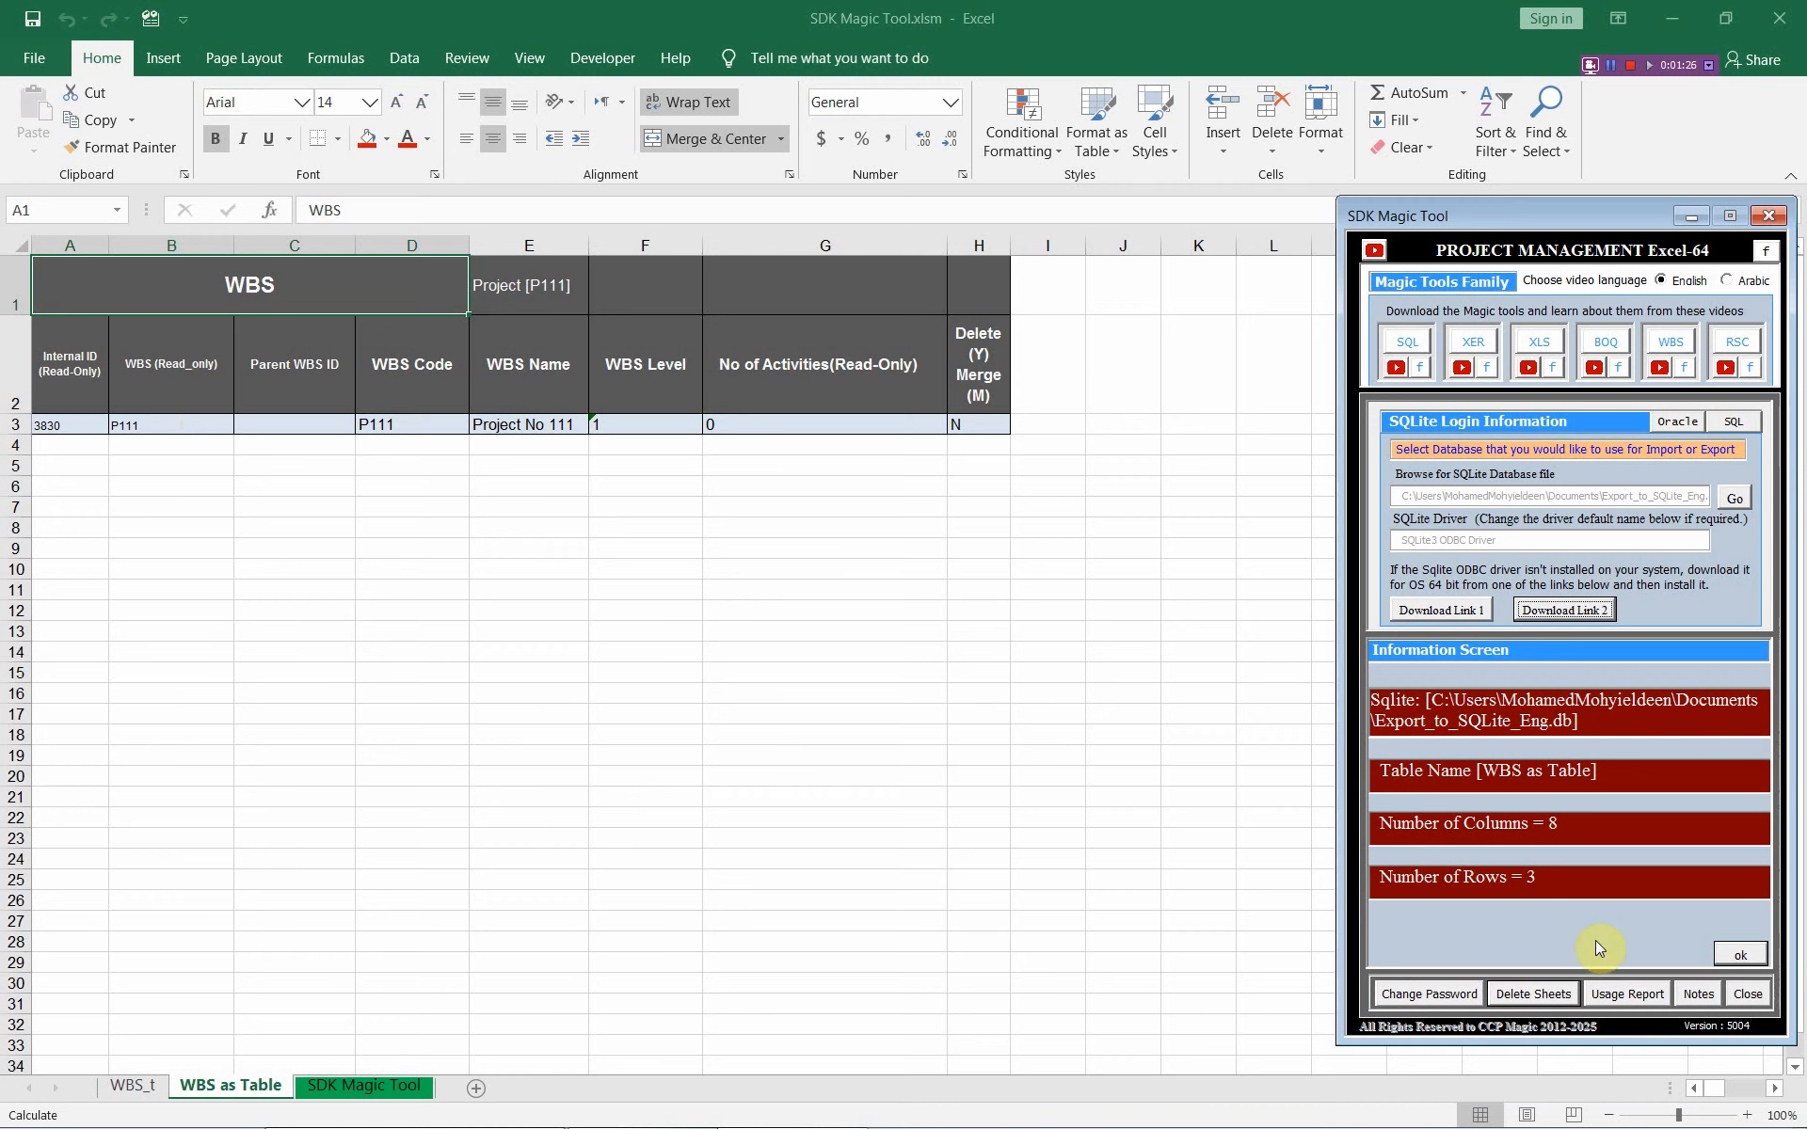
left_click(1728, 956)
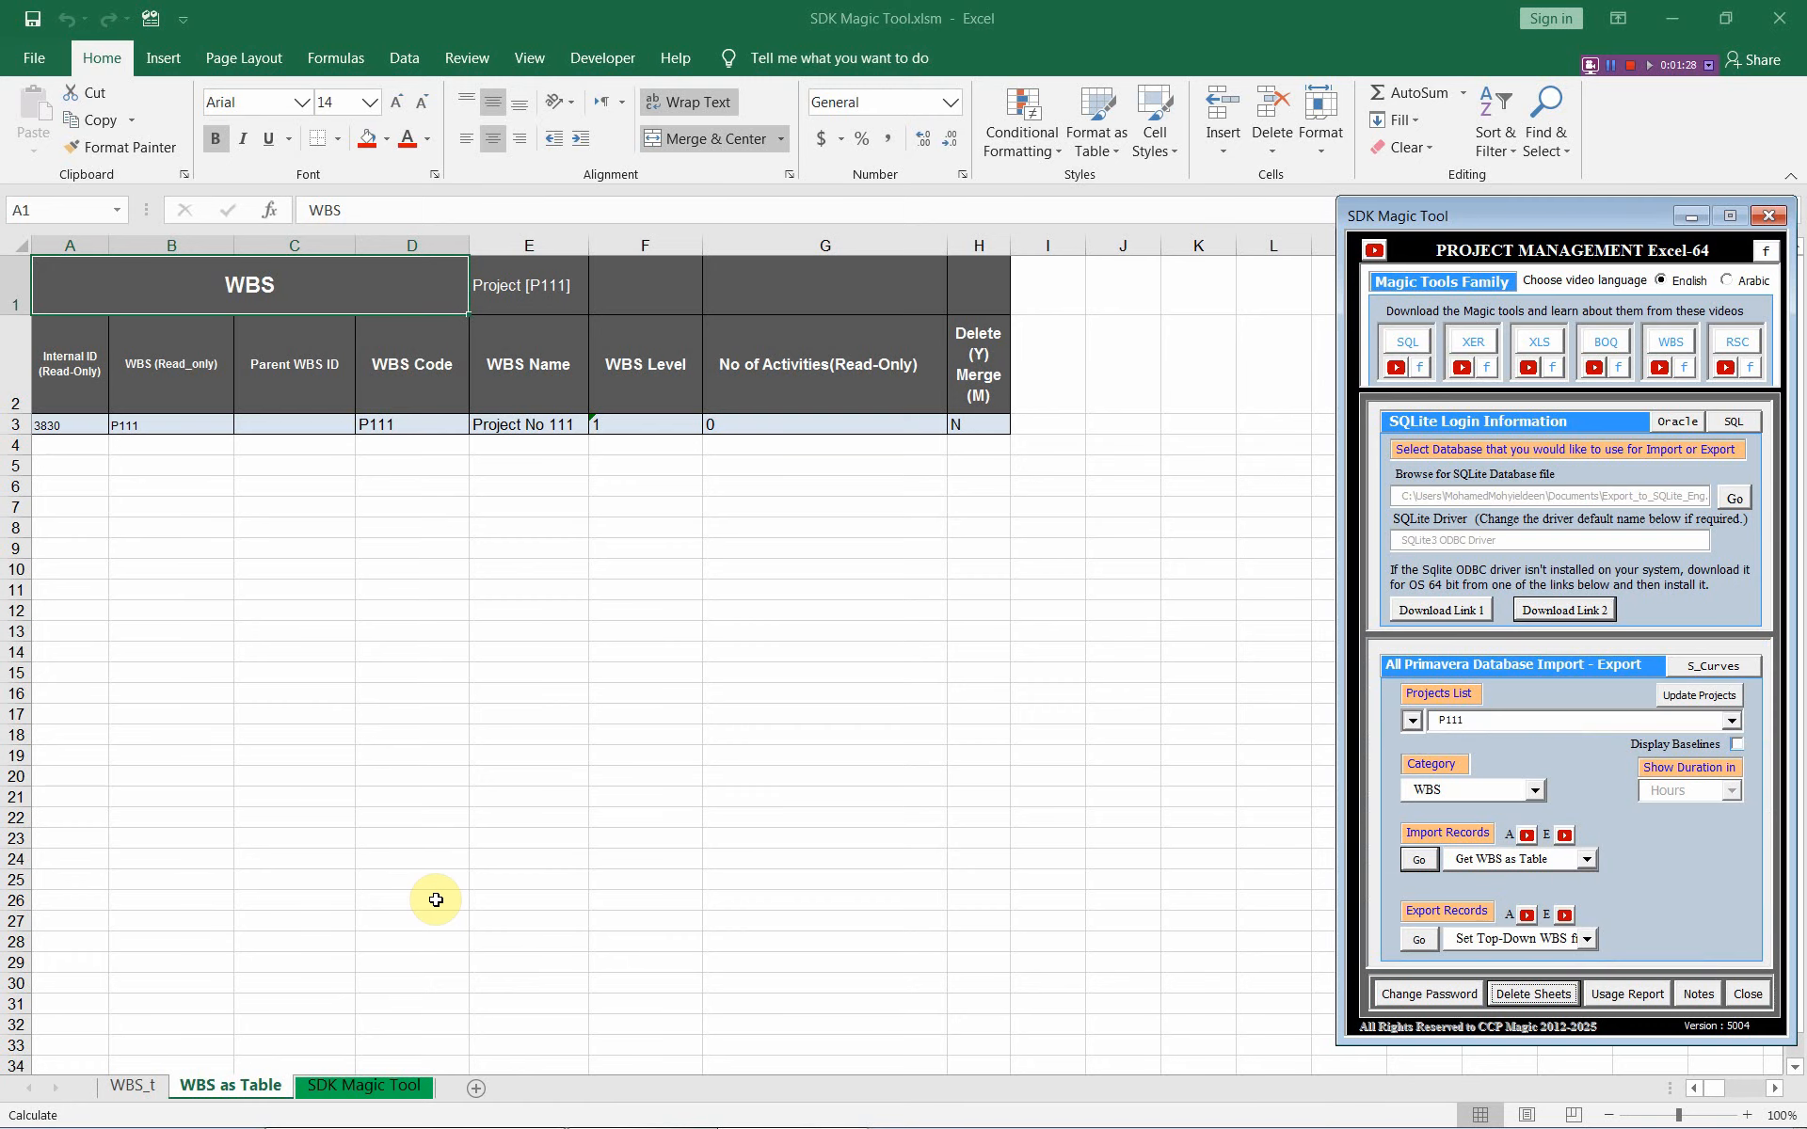
Step: Switch to Primavera P6, open project P111 and display its WBS
key("alt+Tab")
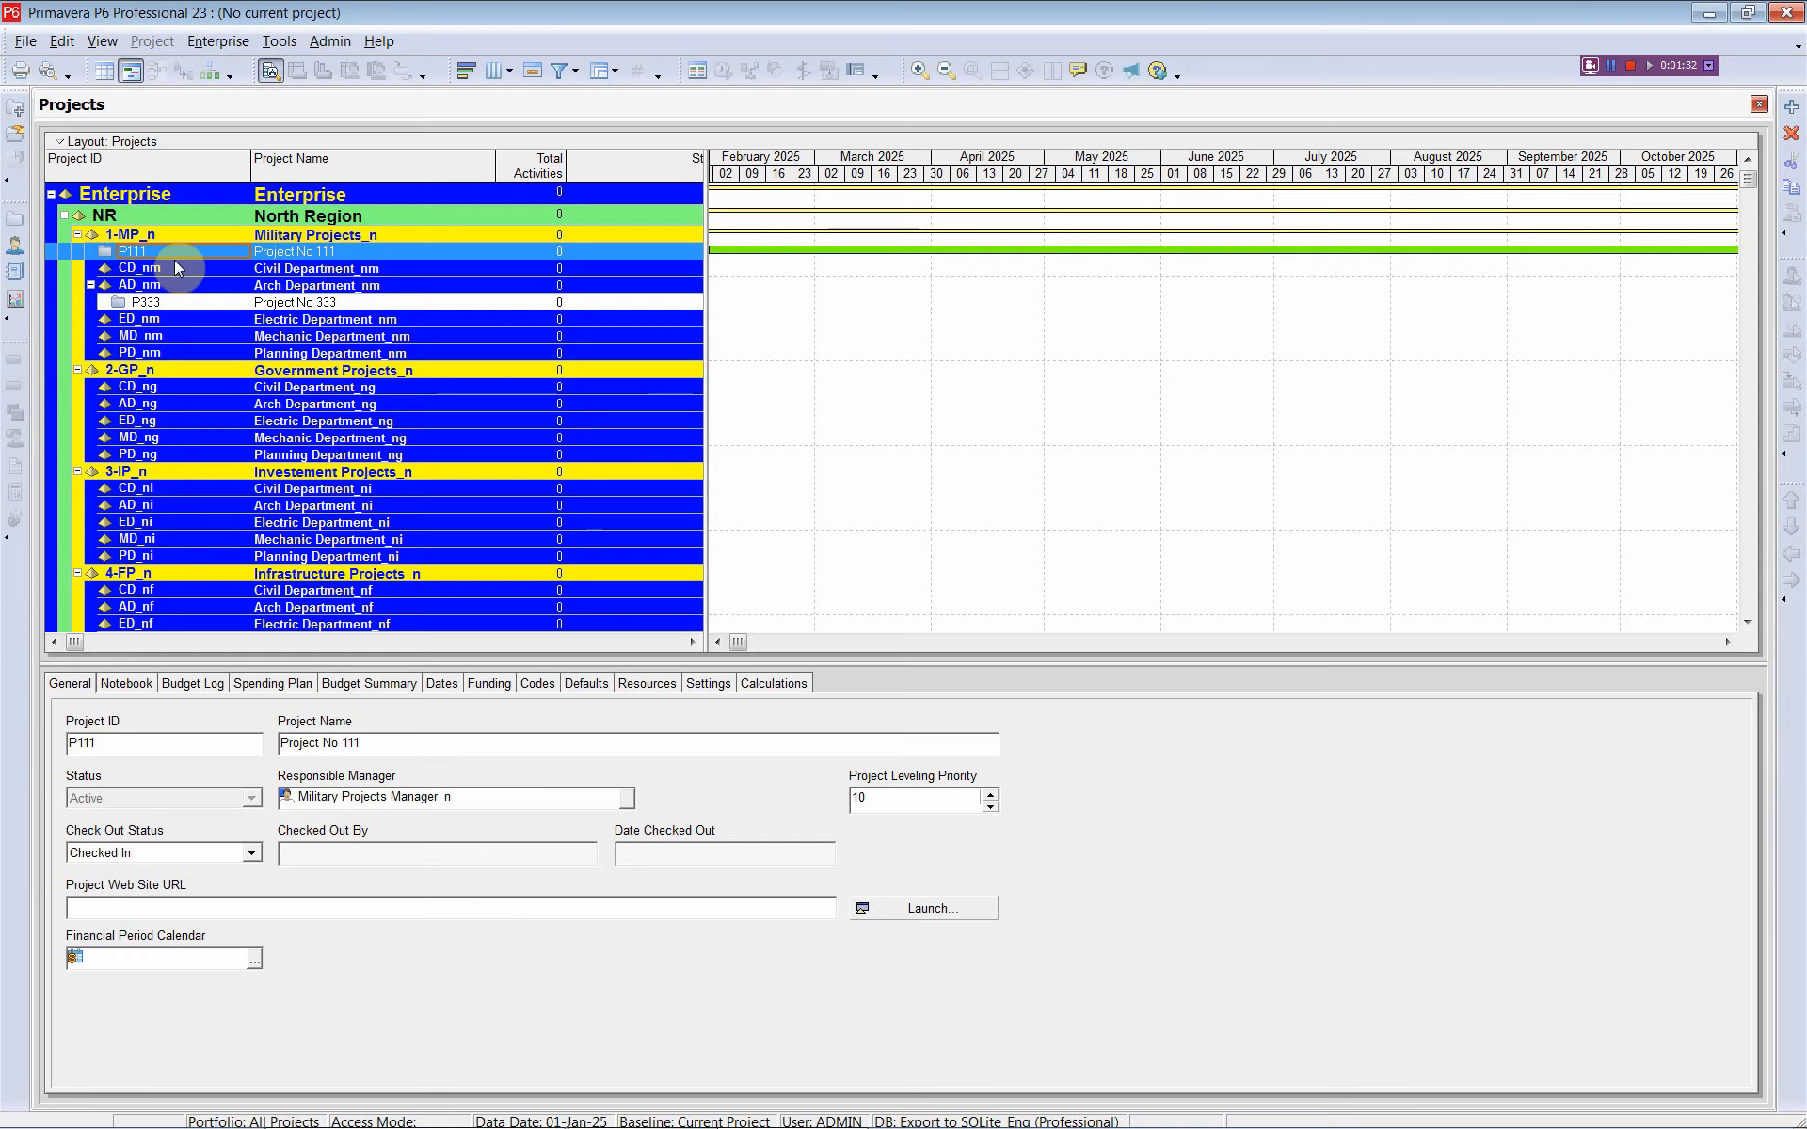
left_click(179, 251)
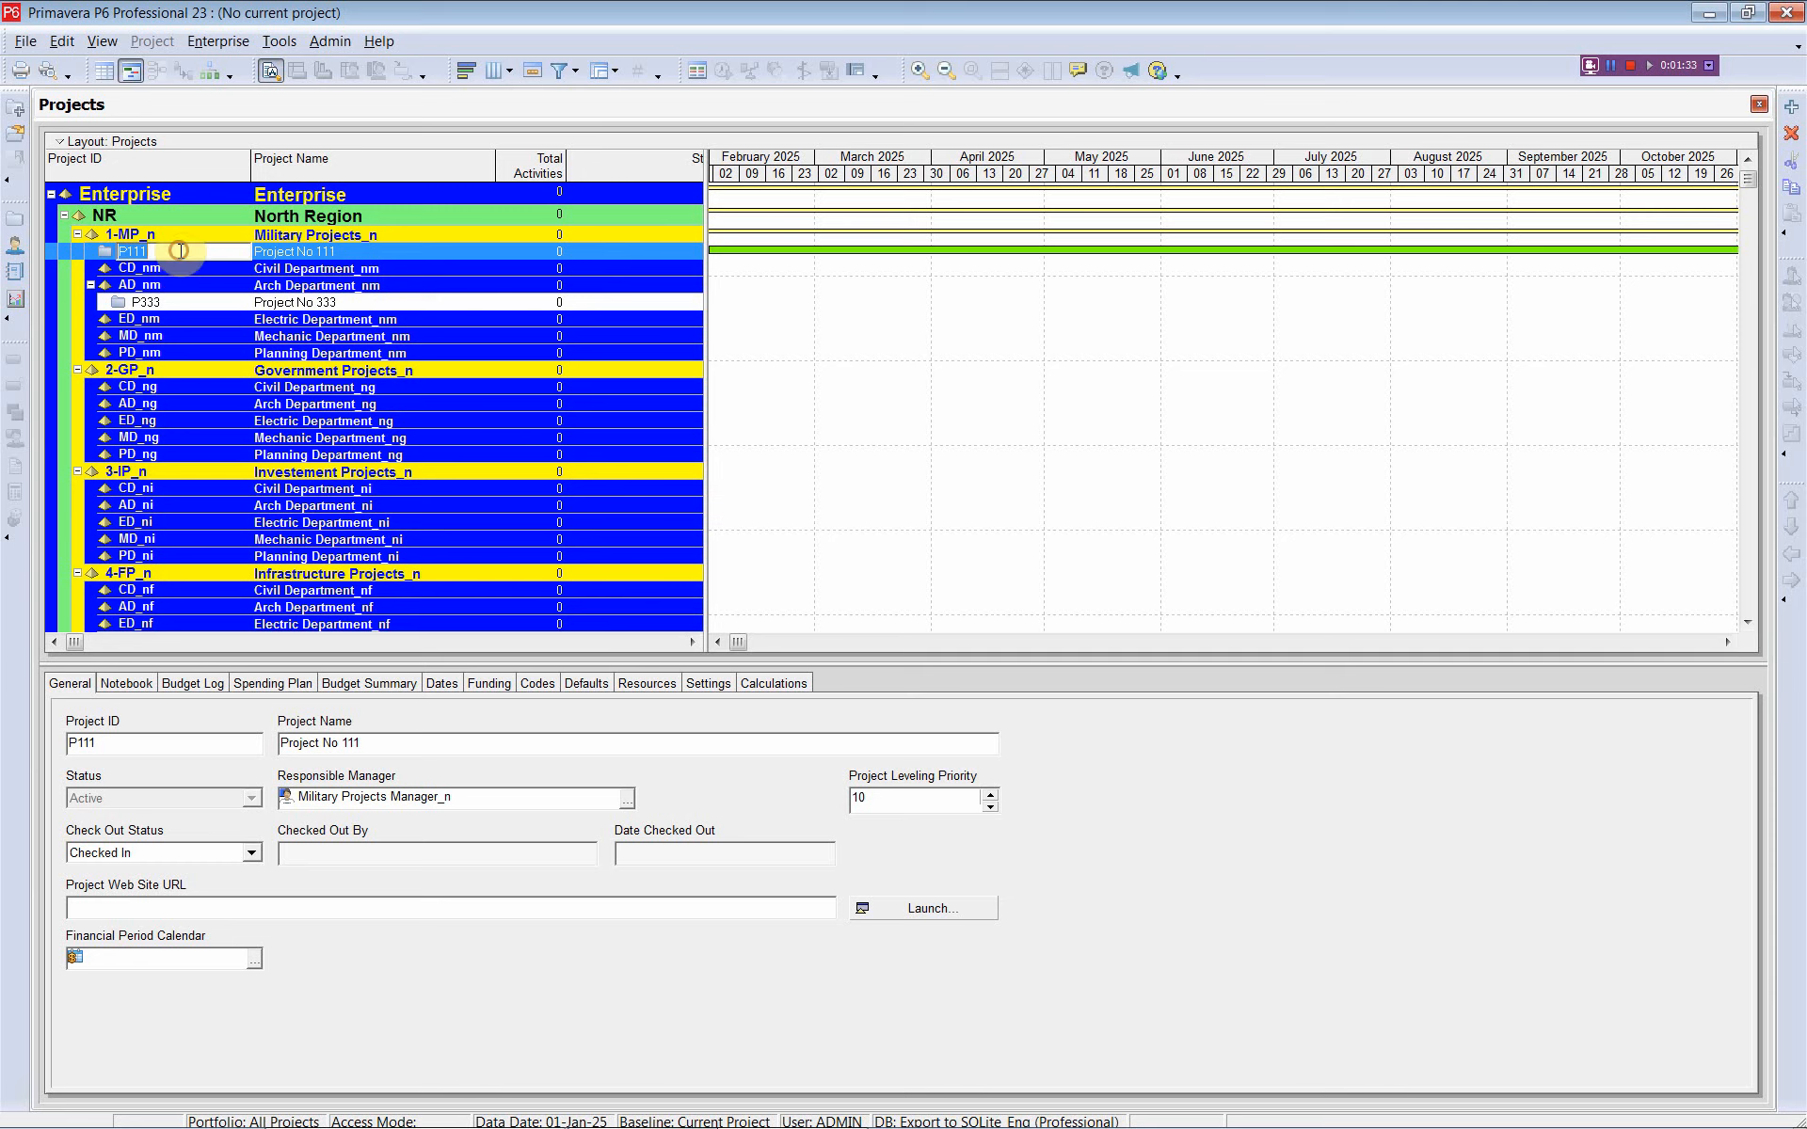
left_click(301, 251)
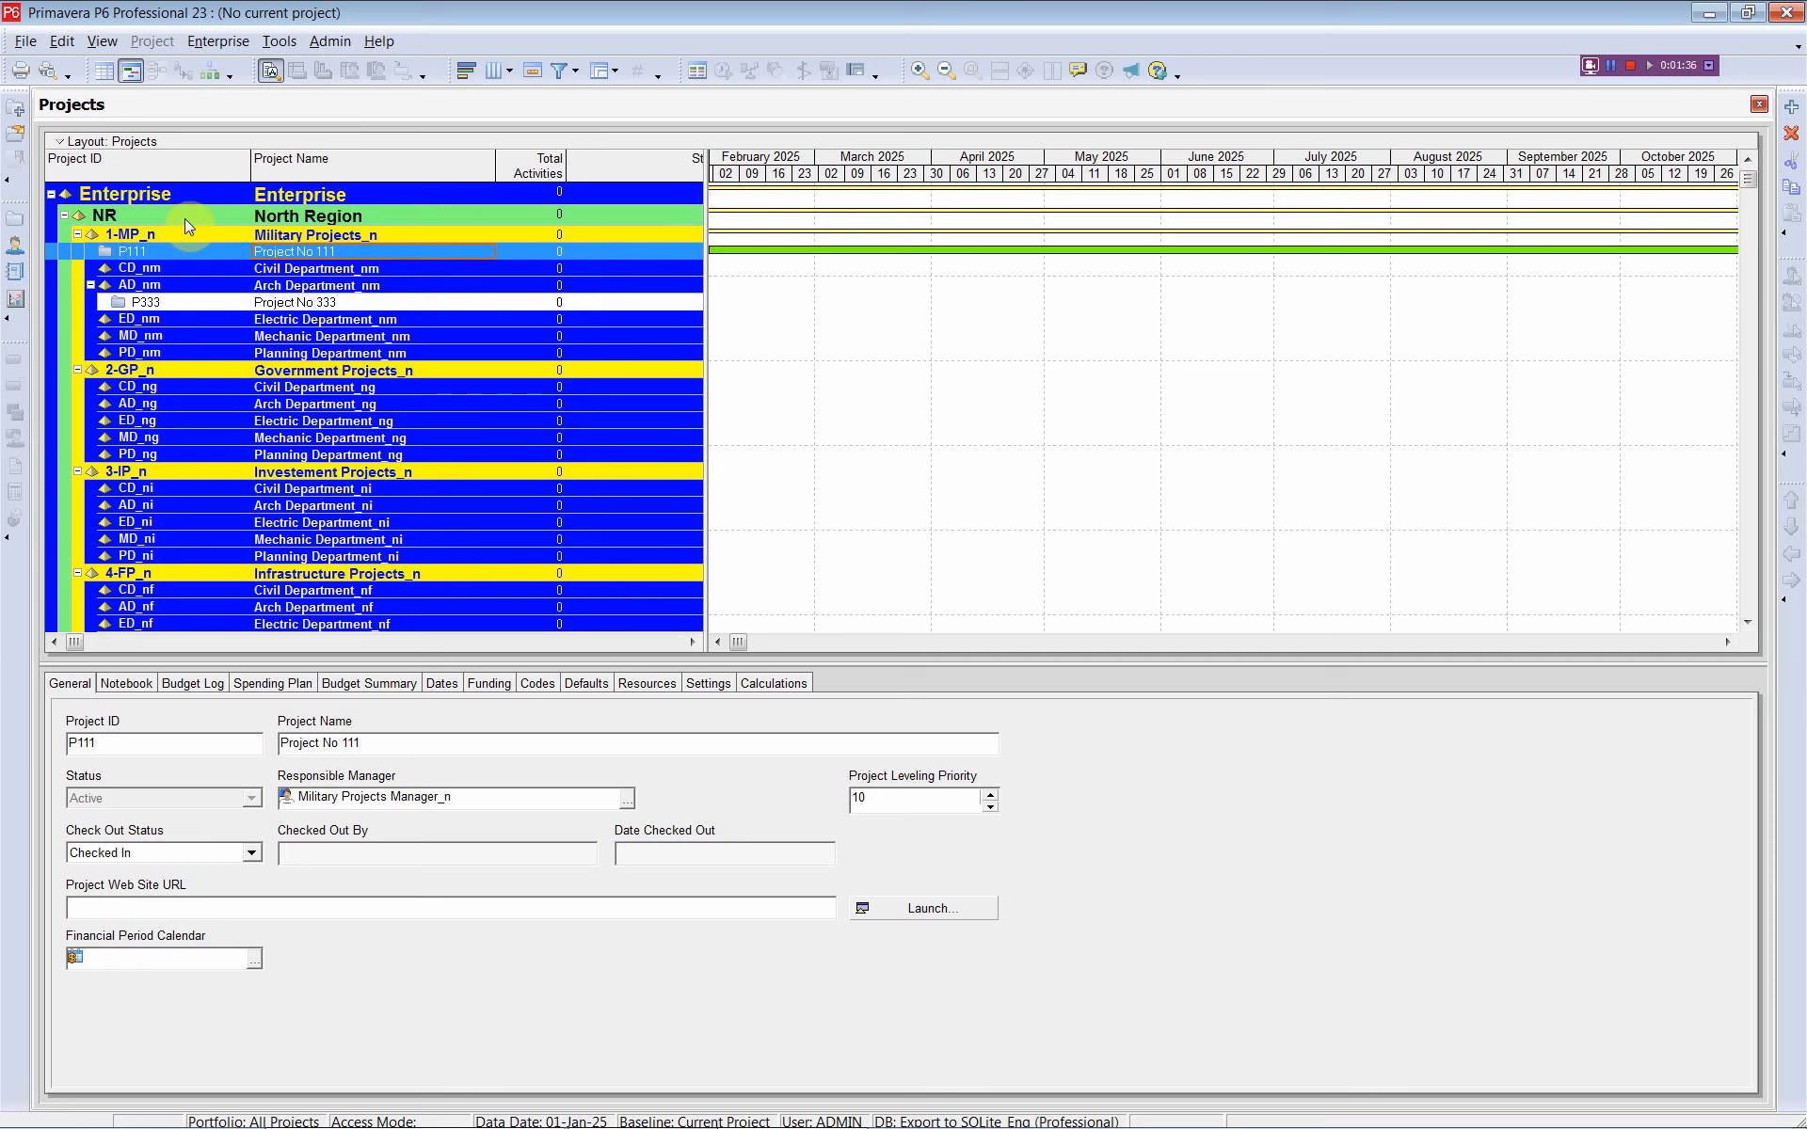
right_click(164, 245)
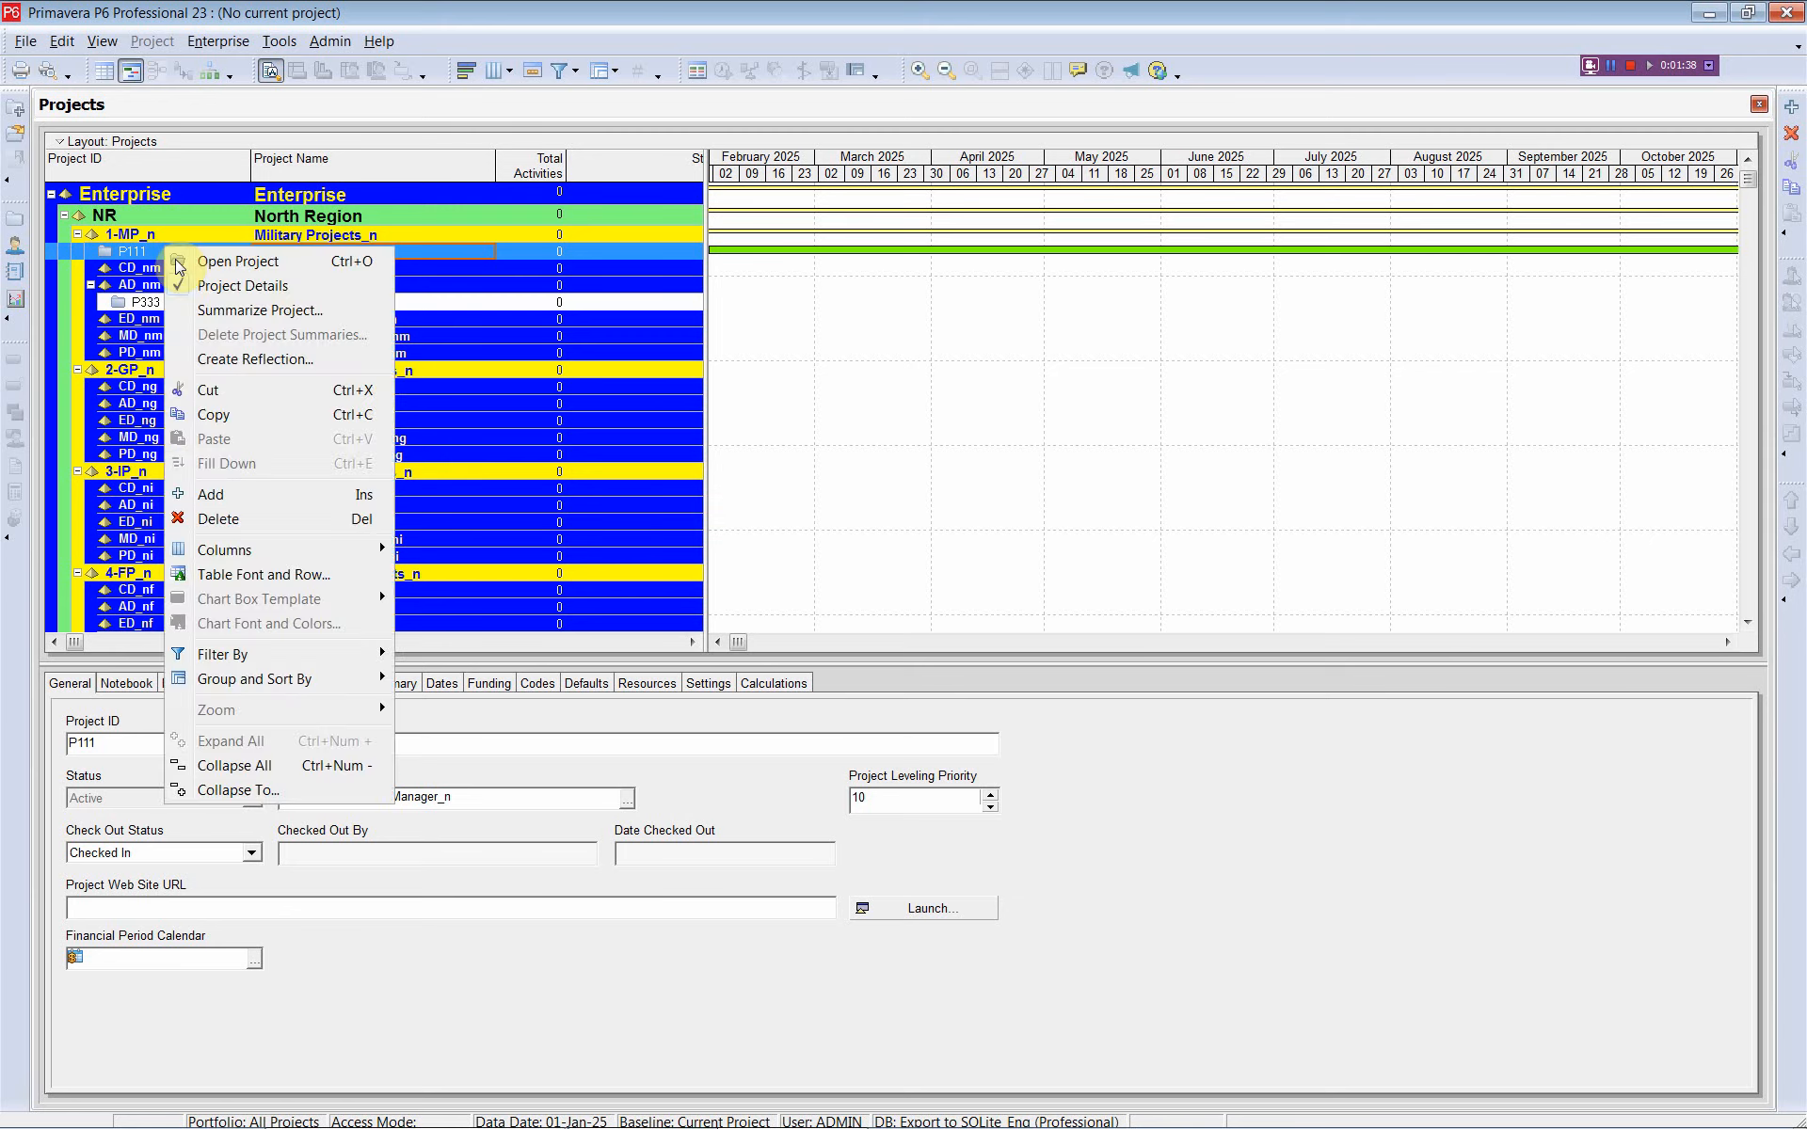
left_click(215, 264)
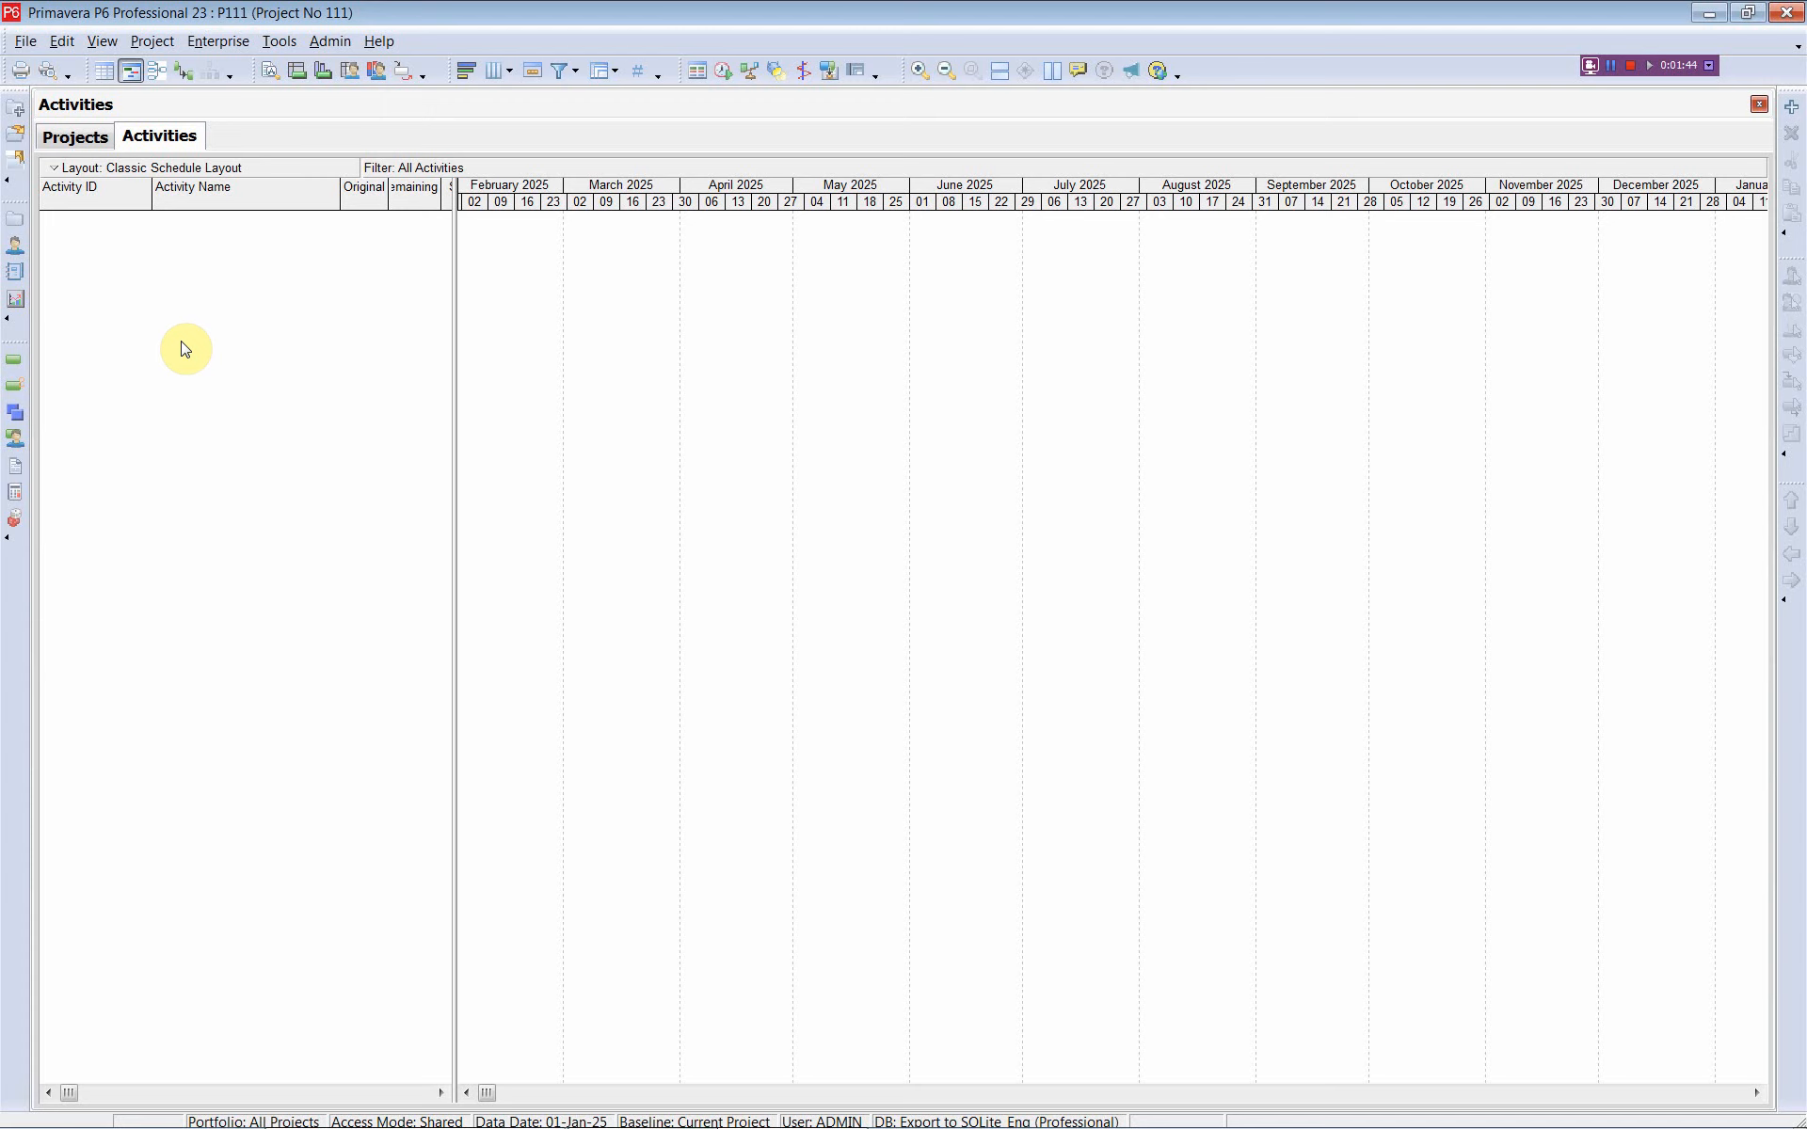
left_click(16, 417)
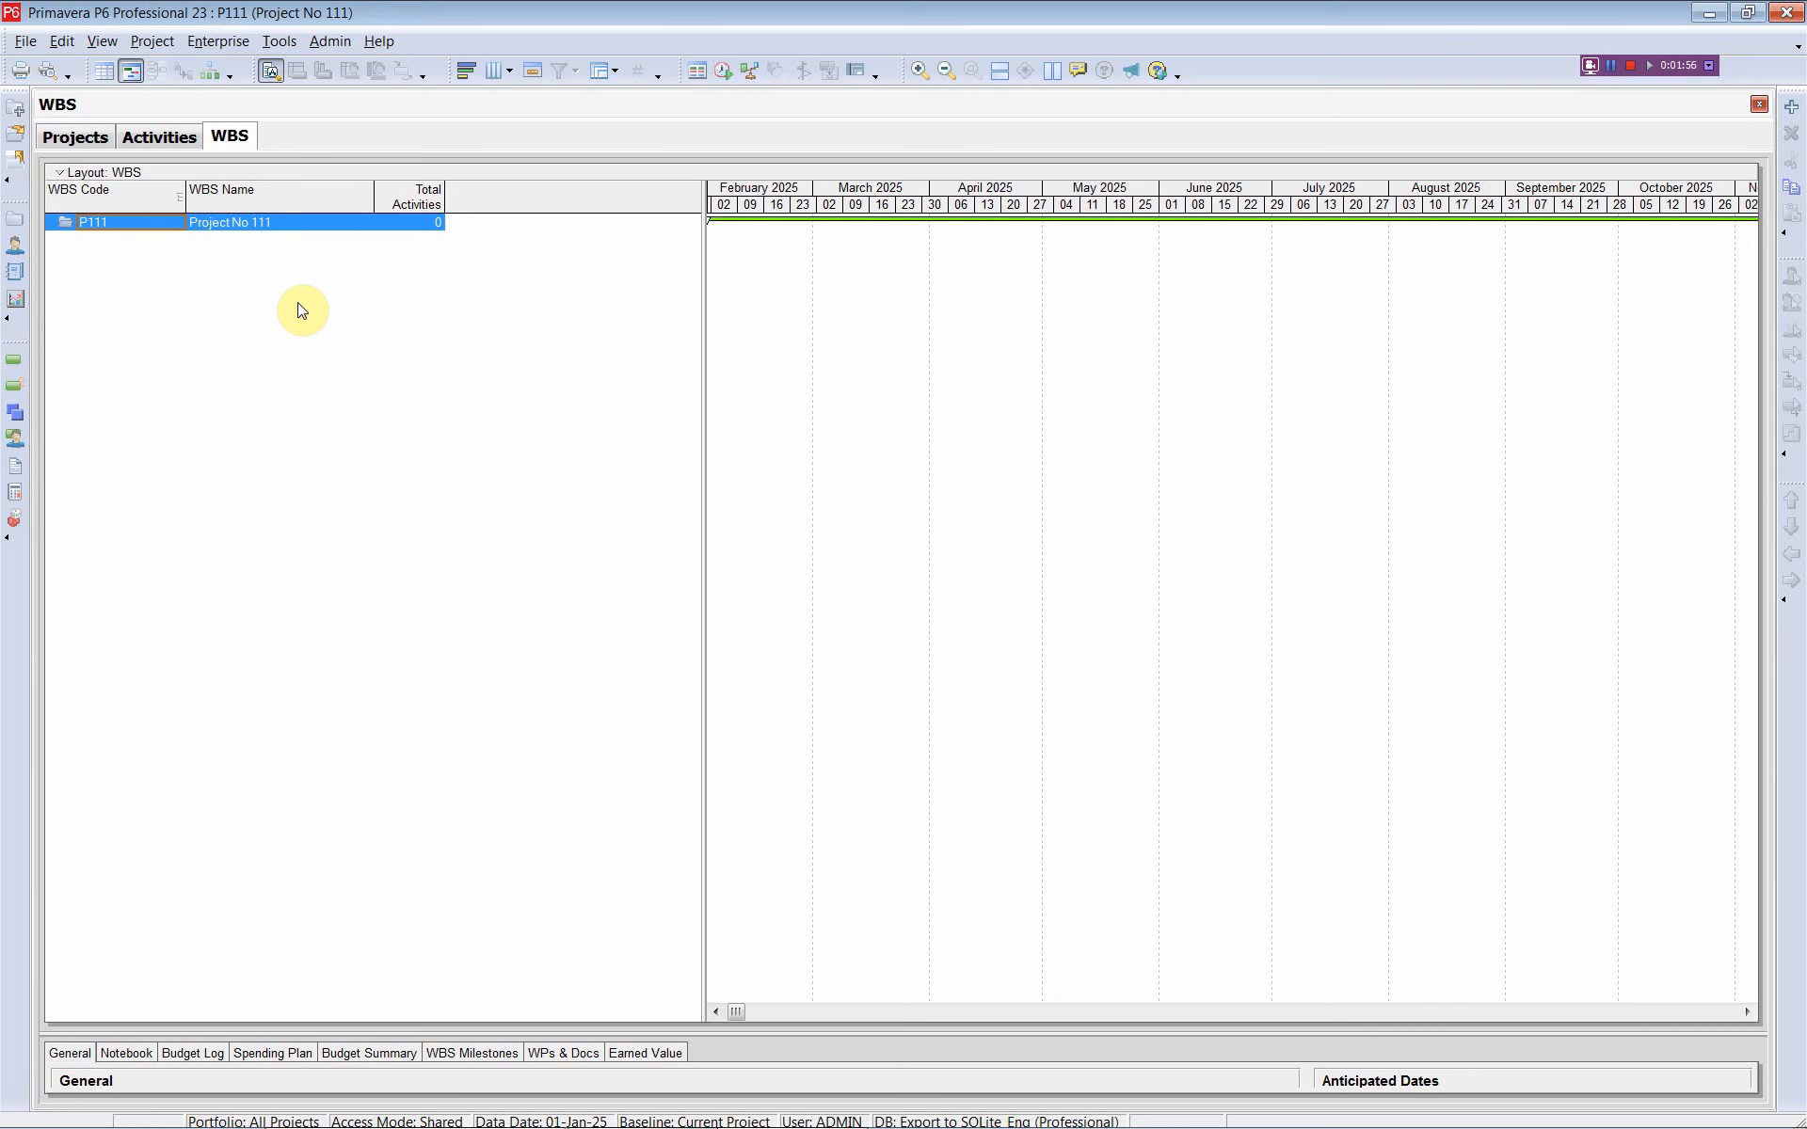
Step: Back in Excel, copy the code and name list from sheet WBS_t to I4 of WBS as Table and widen column J
key("alt+Tab")
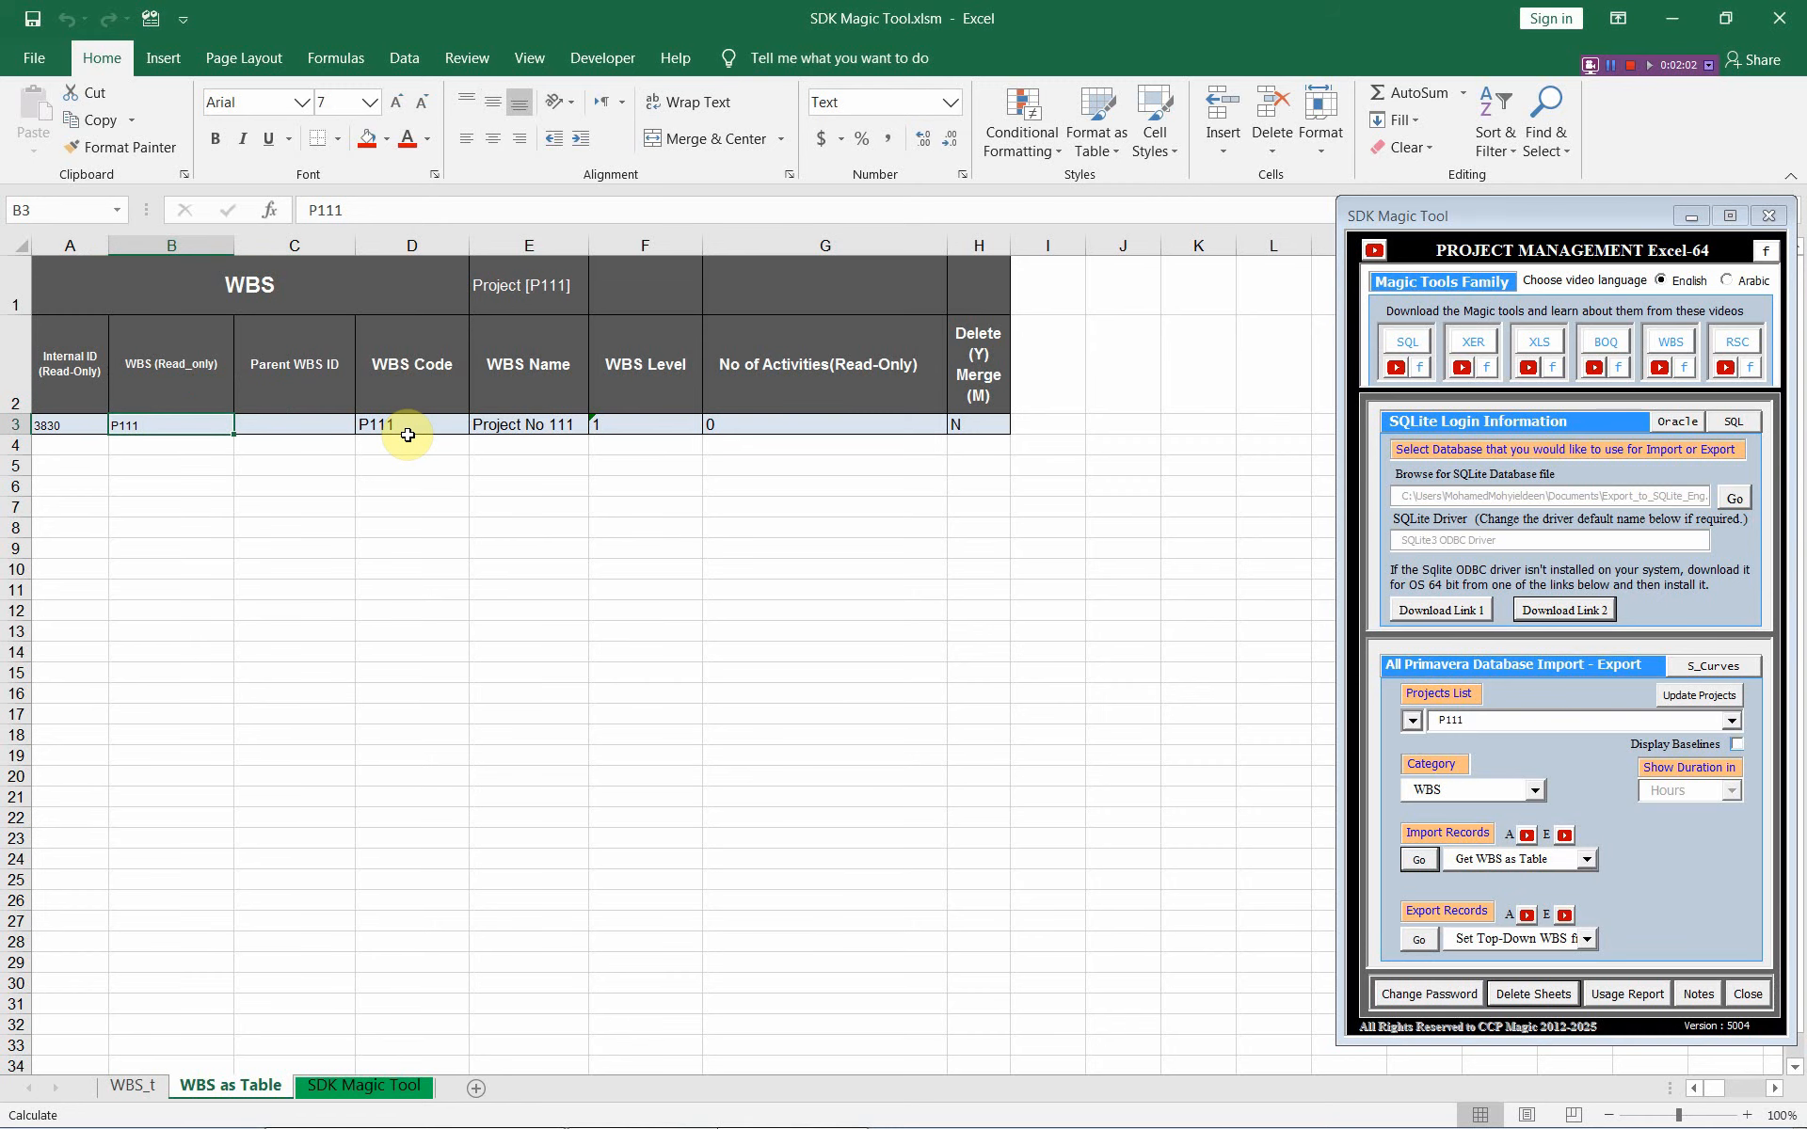
left_click(133, 1083)
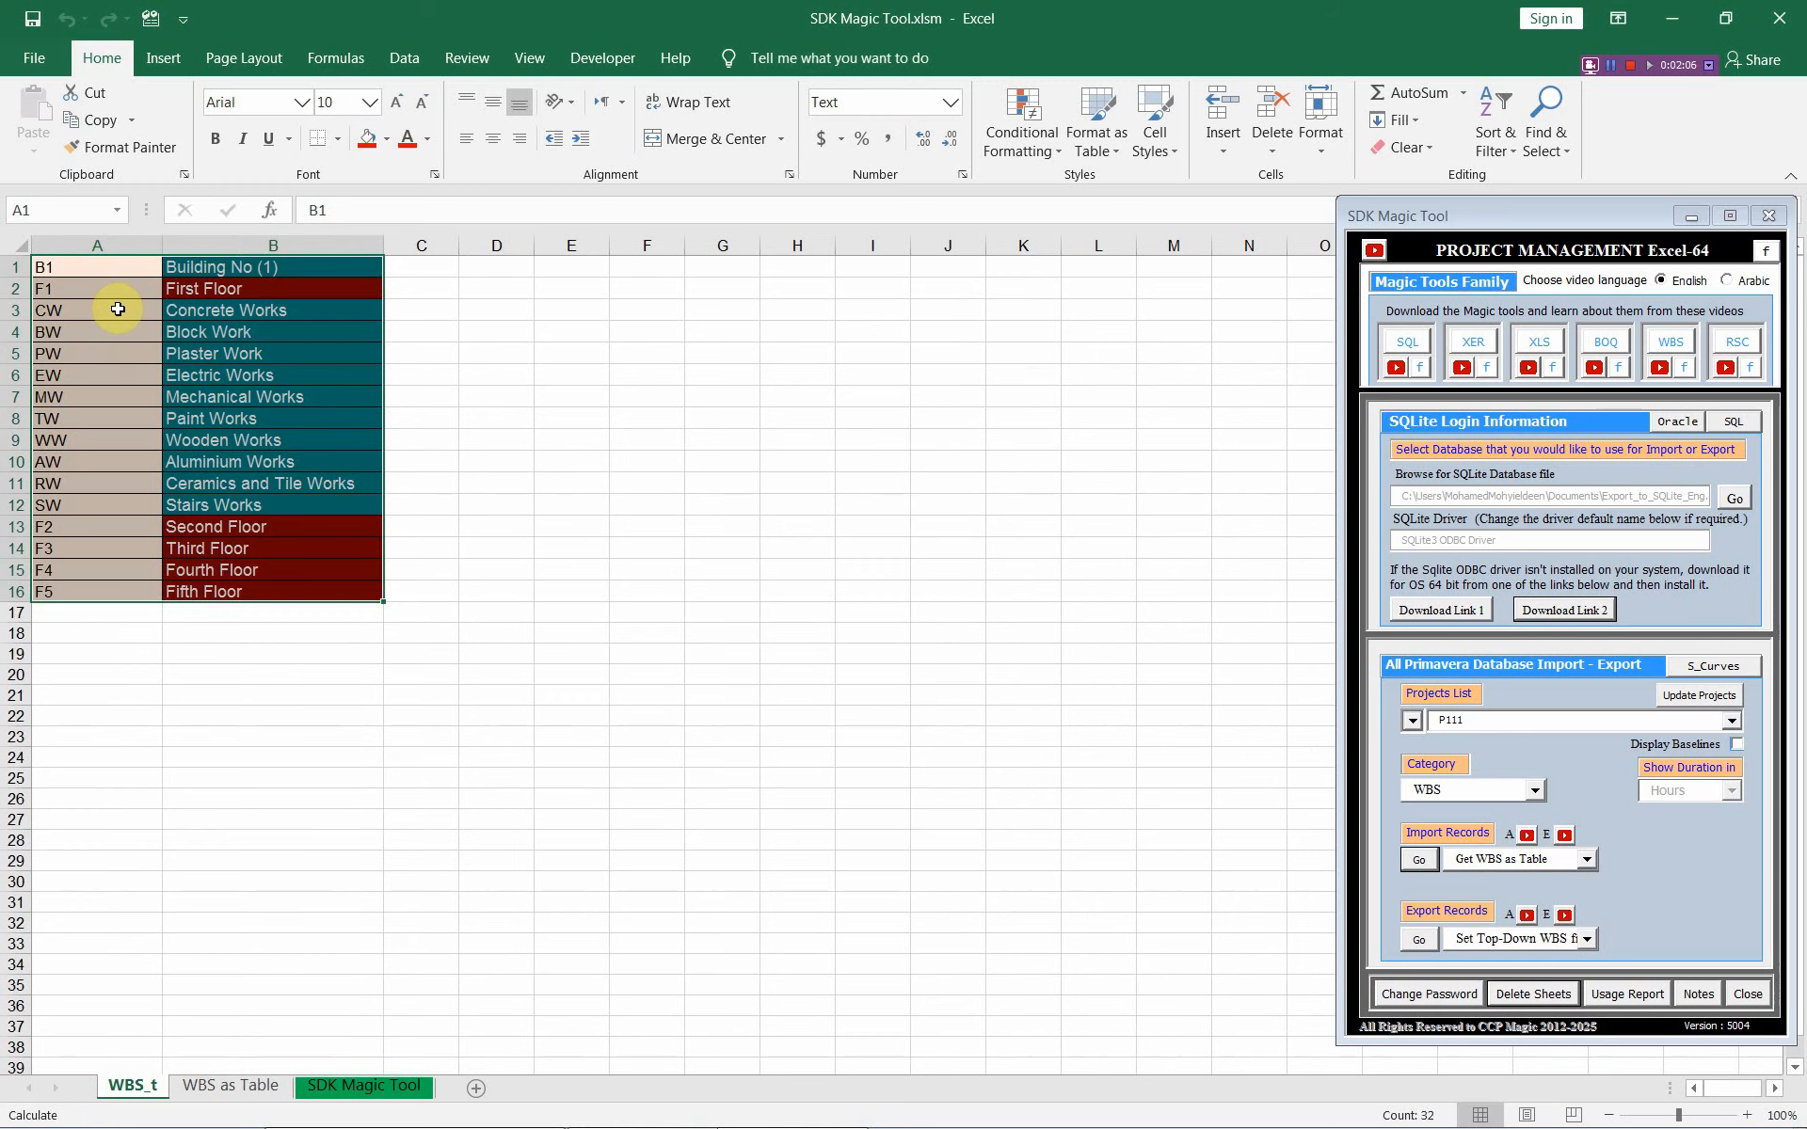
right_click(117, 309)
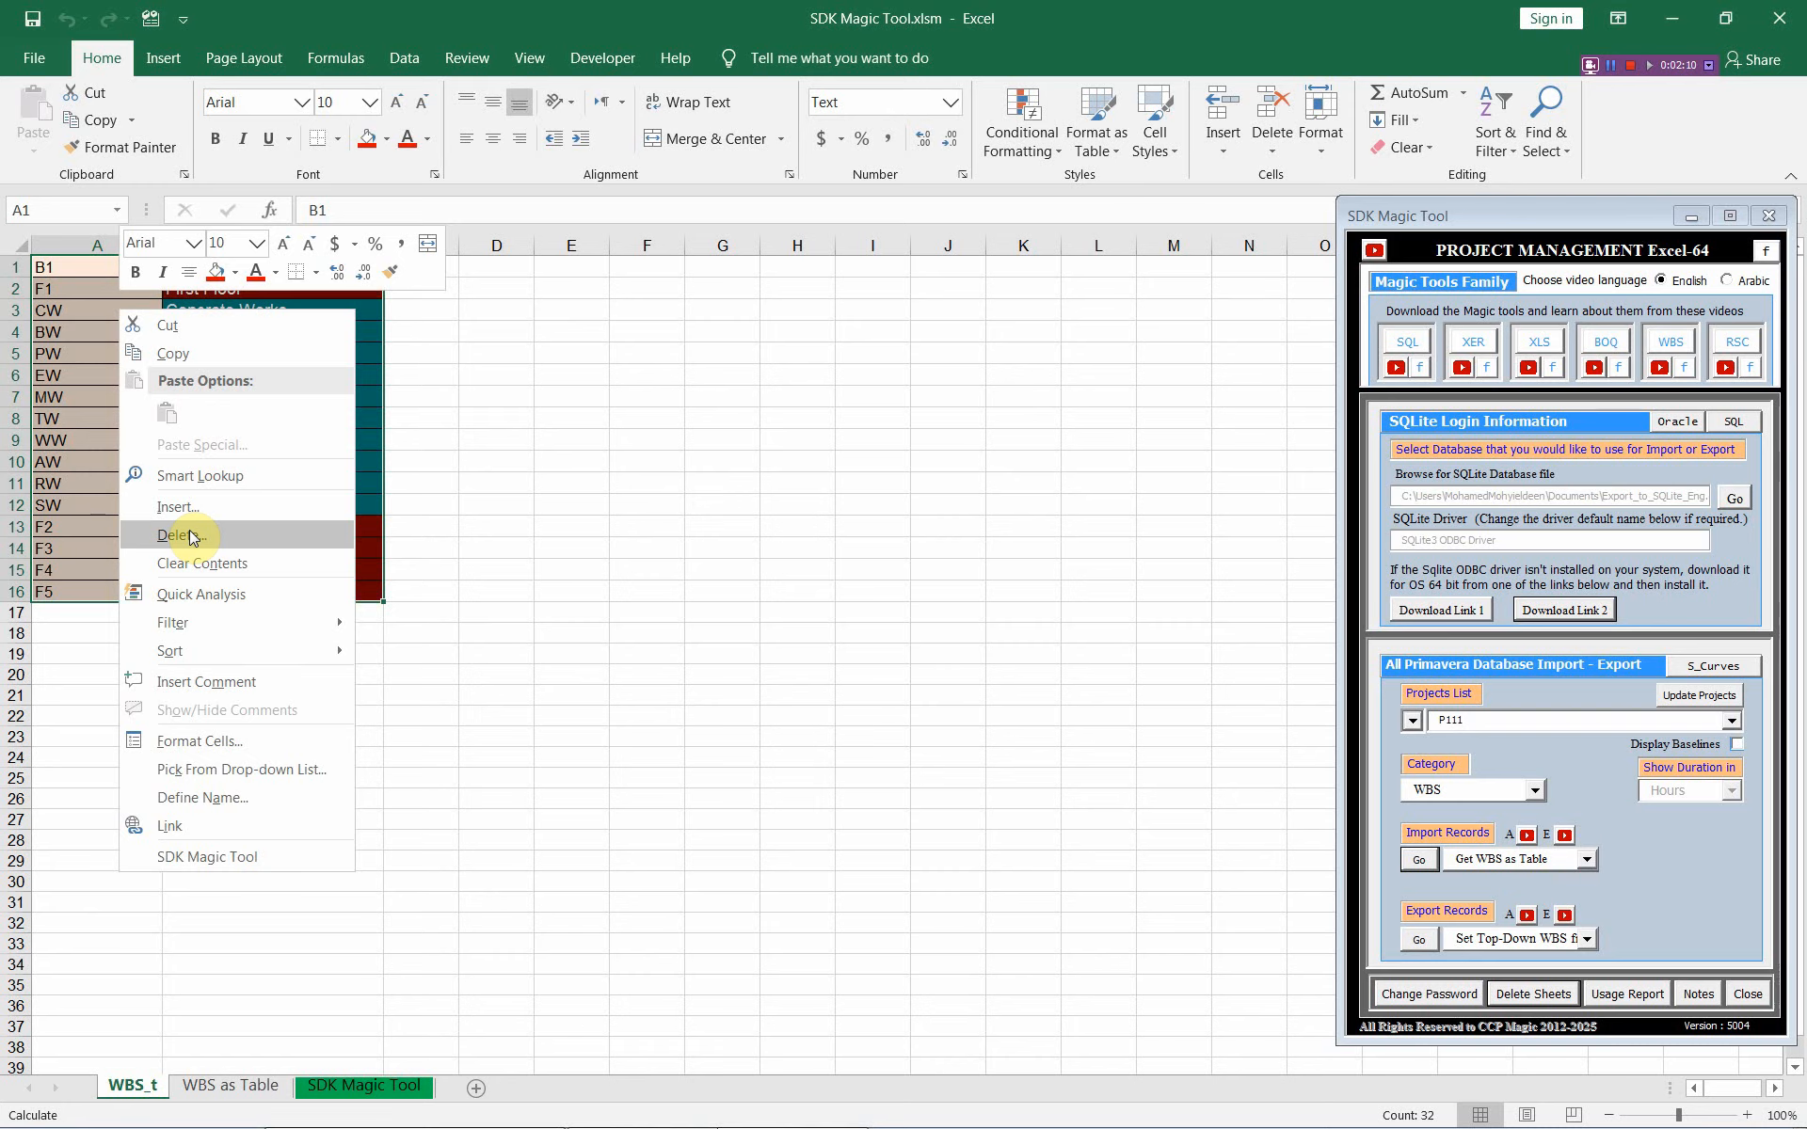
left_click(211, 353)
left_click(243, 1083)
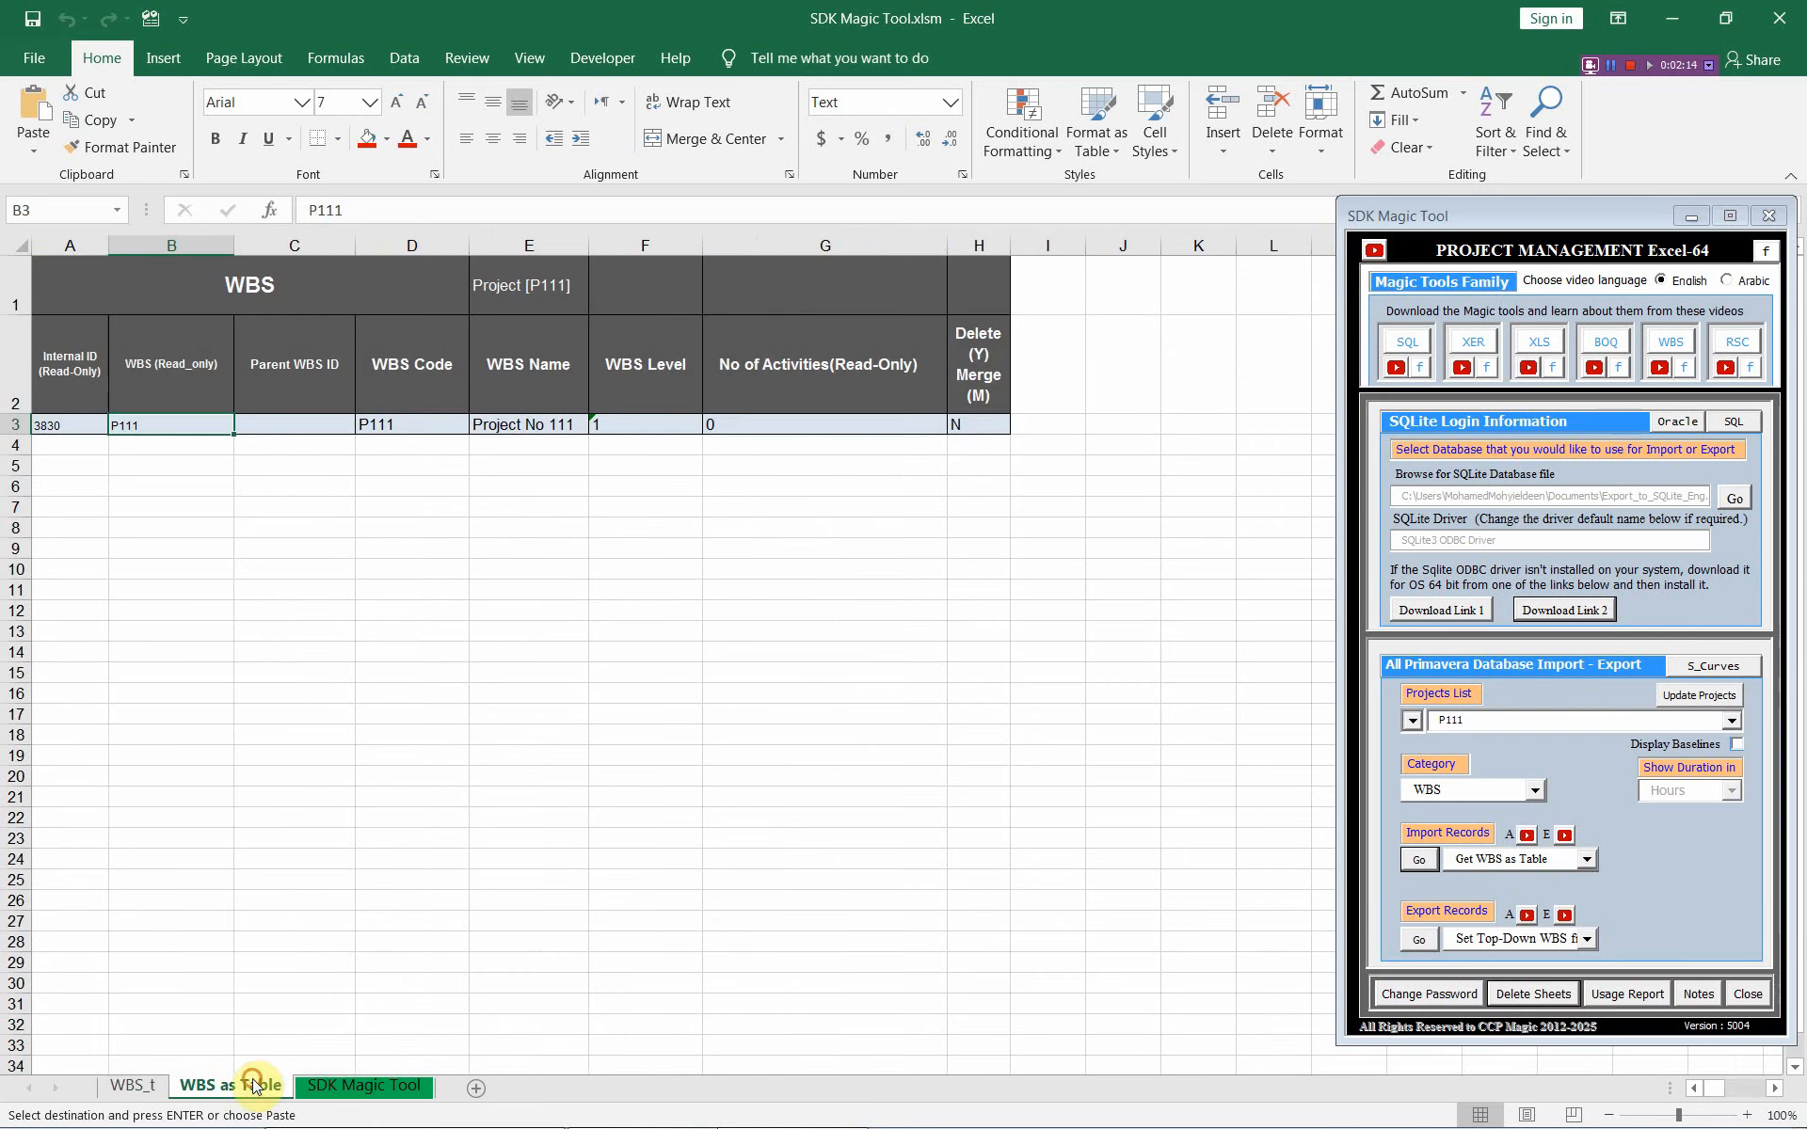
right_click(1038, 448)
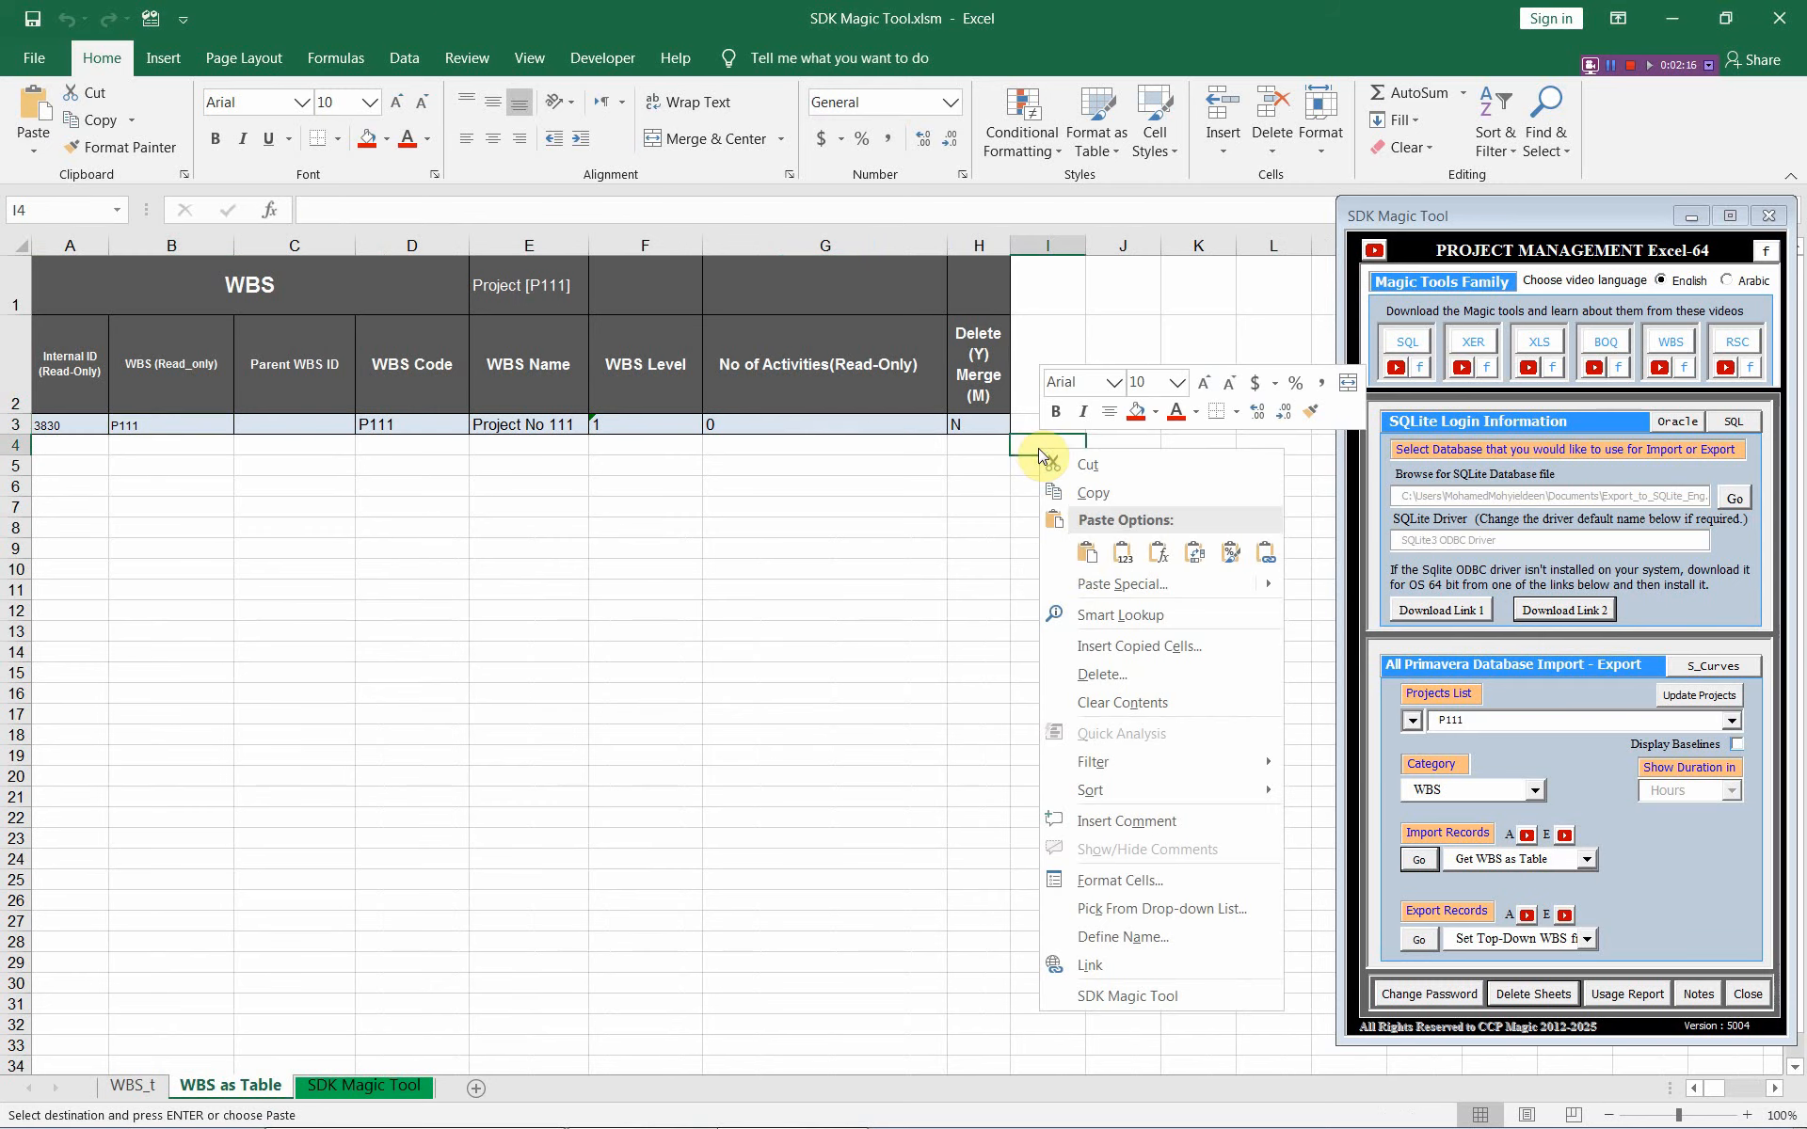
left_click(1087, 555)
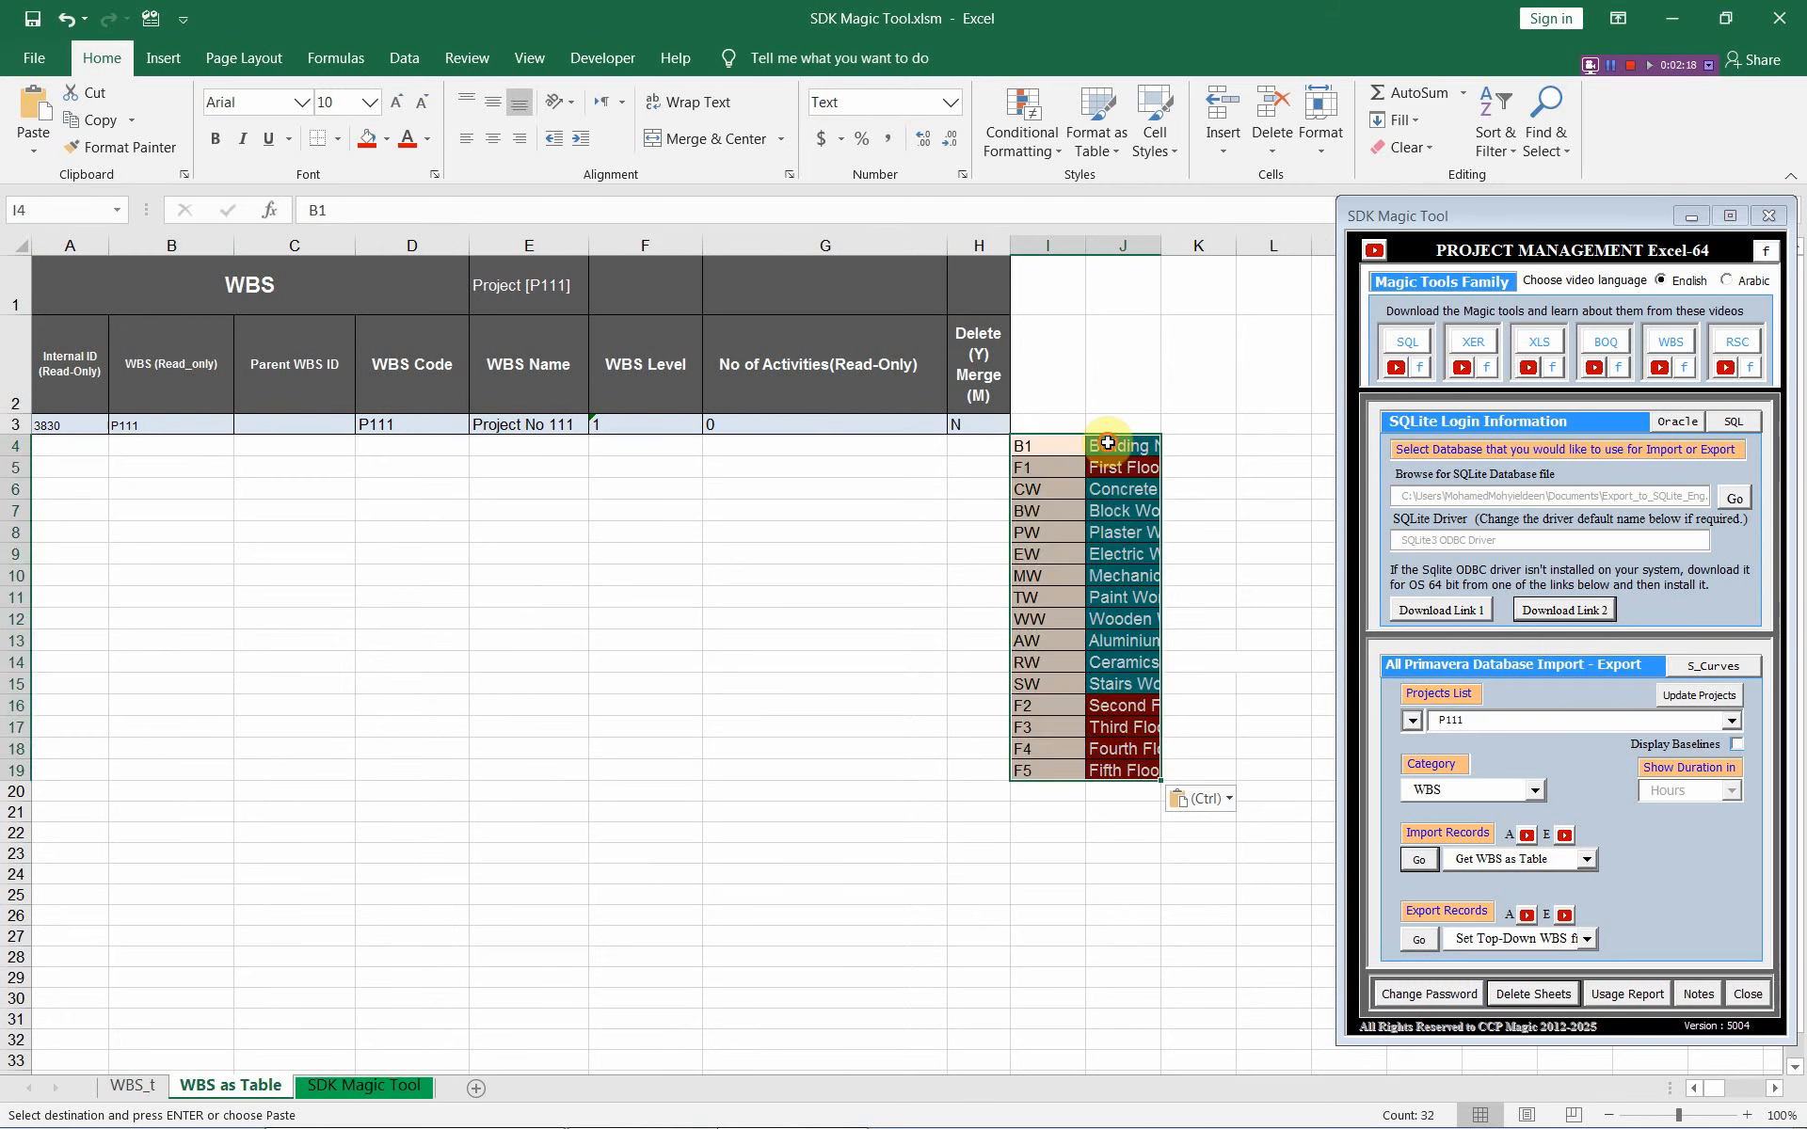
left_click_drag(1159, 251, 1252, 250)
Step: Copy the B1 Building No (1) row from I4:J4 into the WBS Code and WBS Name cells D4:E4
left_click(381, 424)
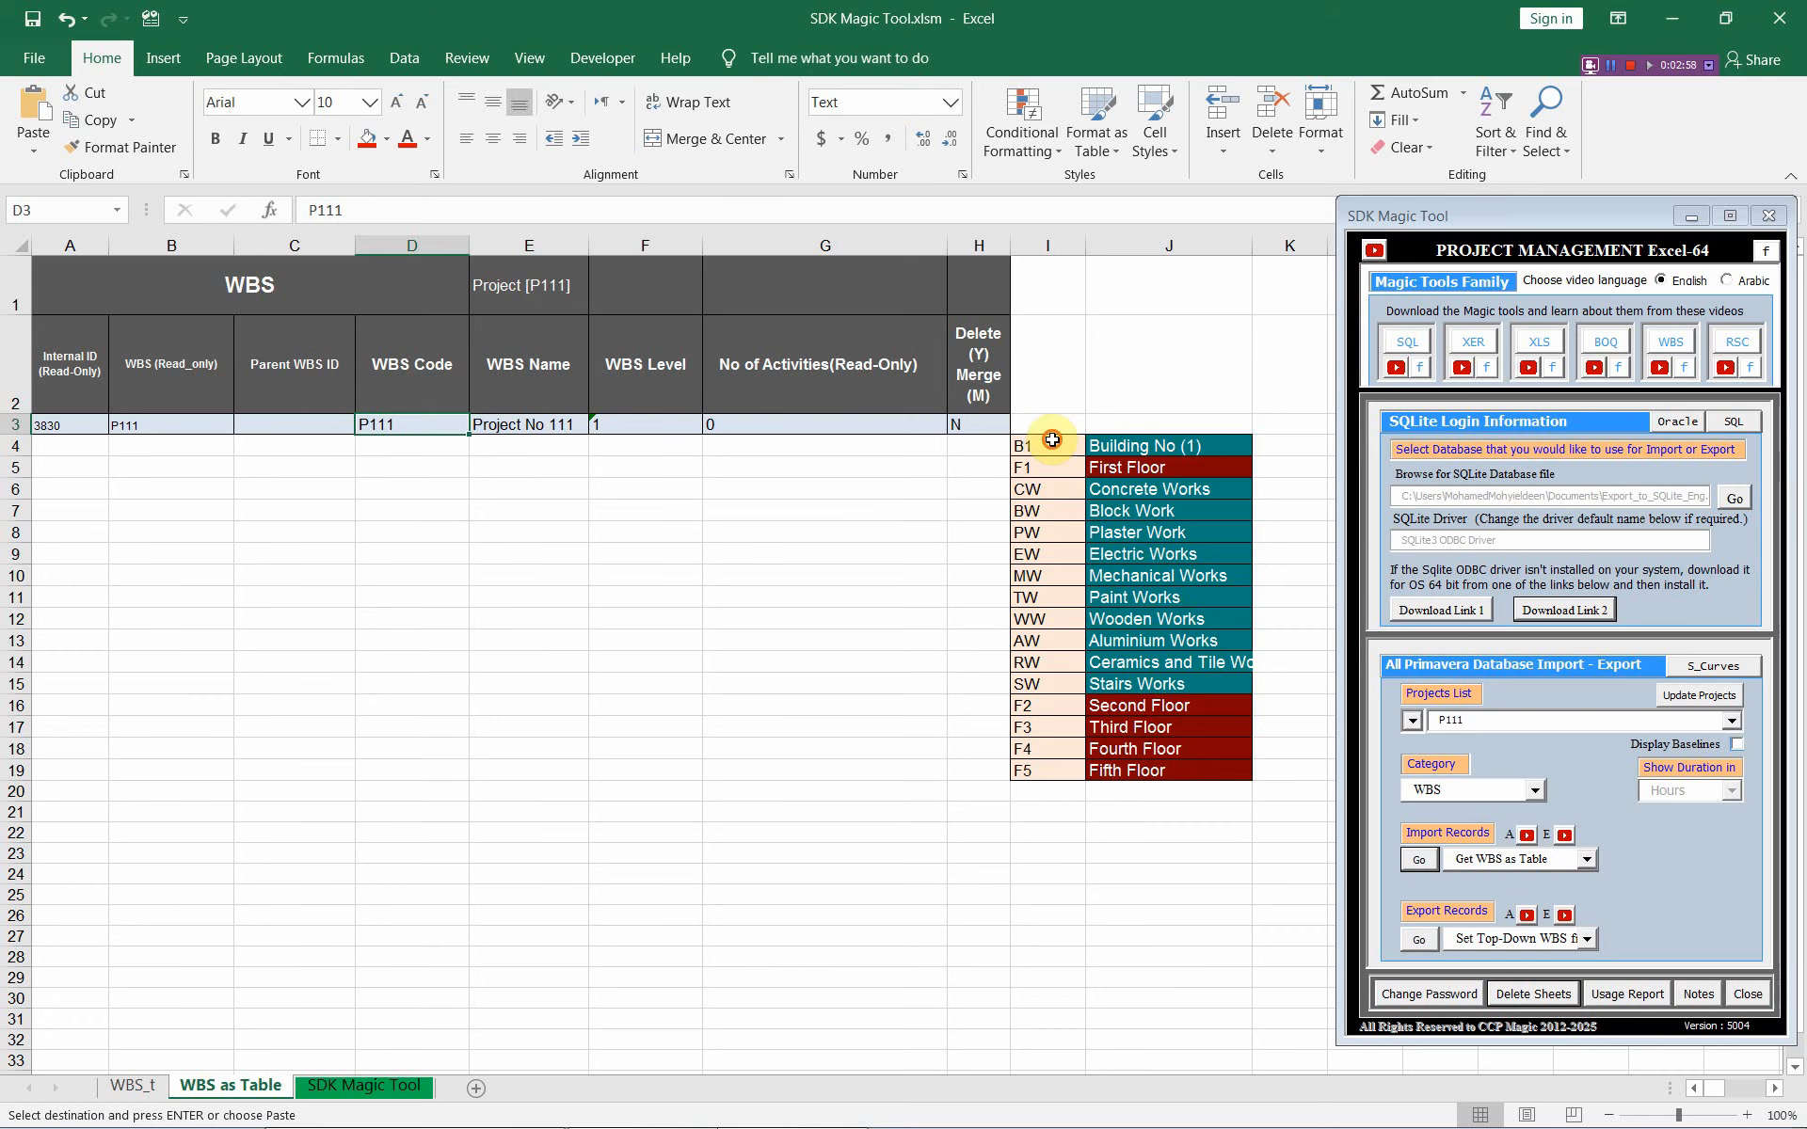
left_click_drag(1049, 444, 1121, 445)
right_click(1121, 445)
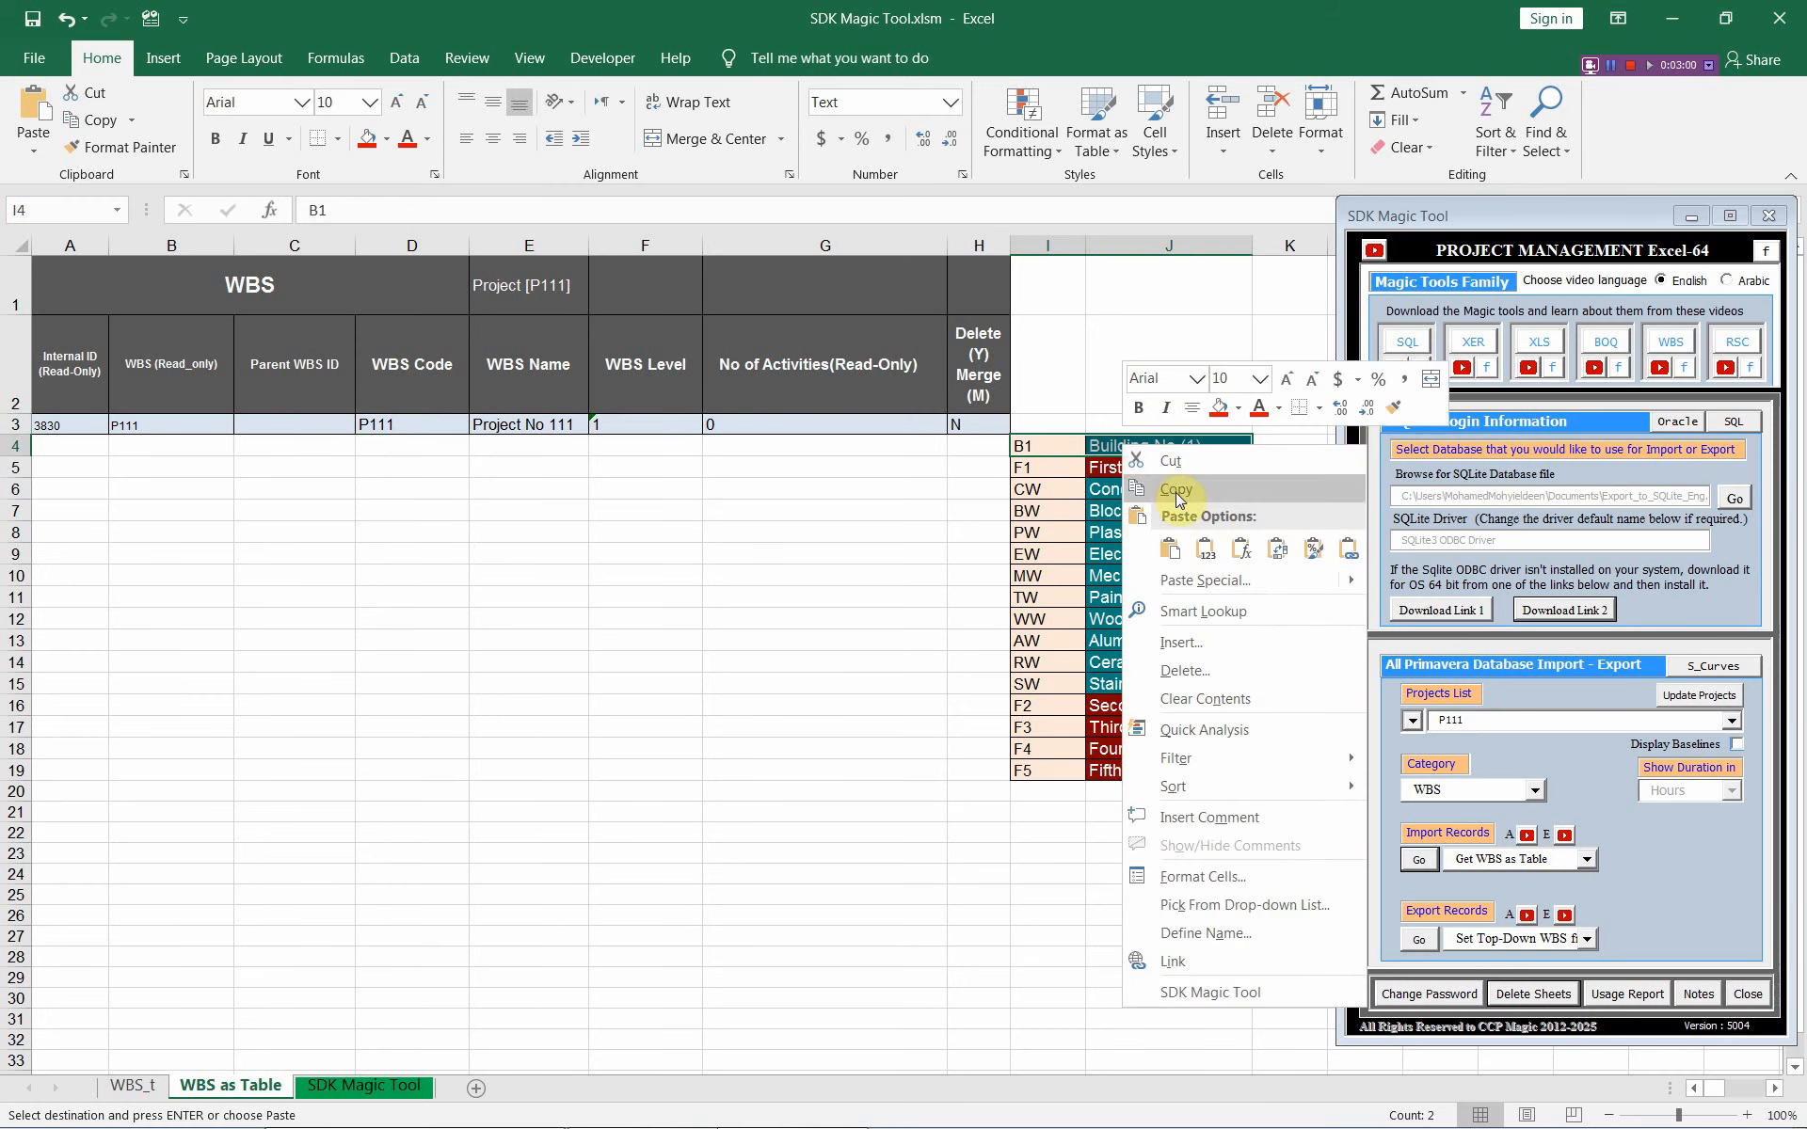
left_click(1179, 501)
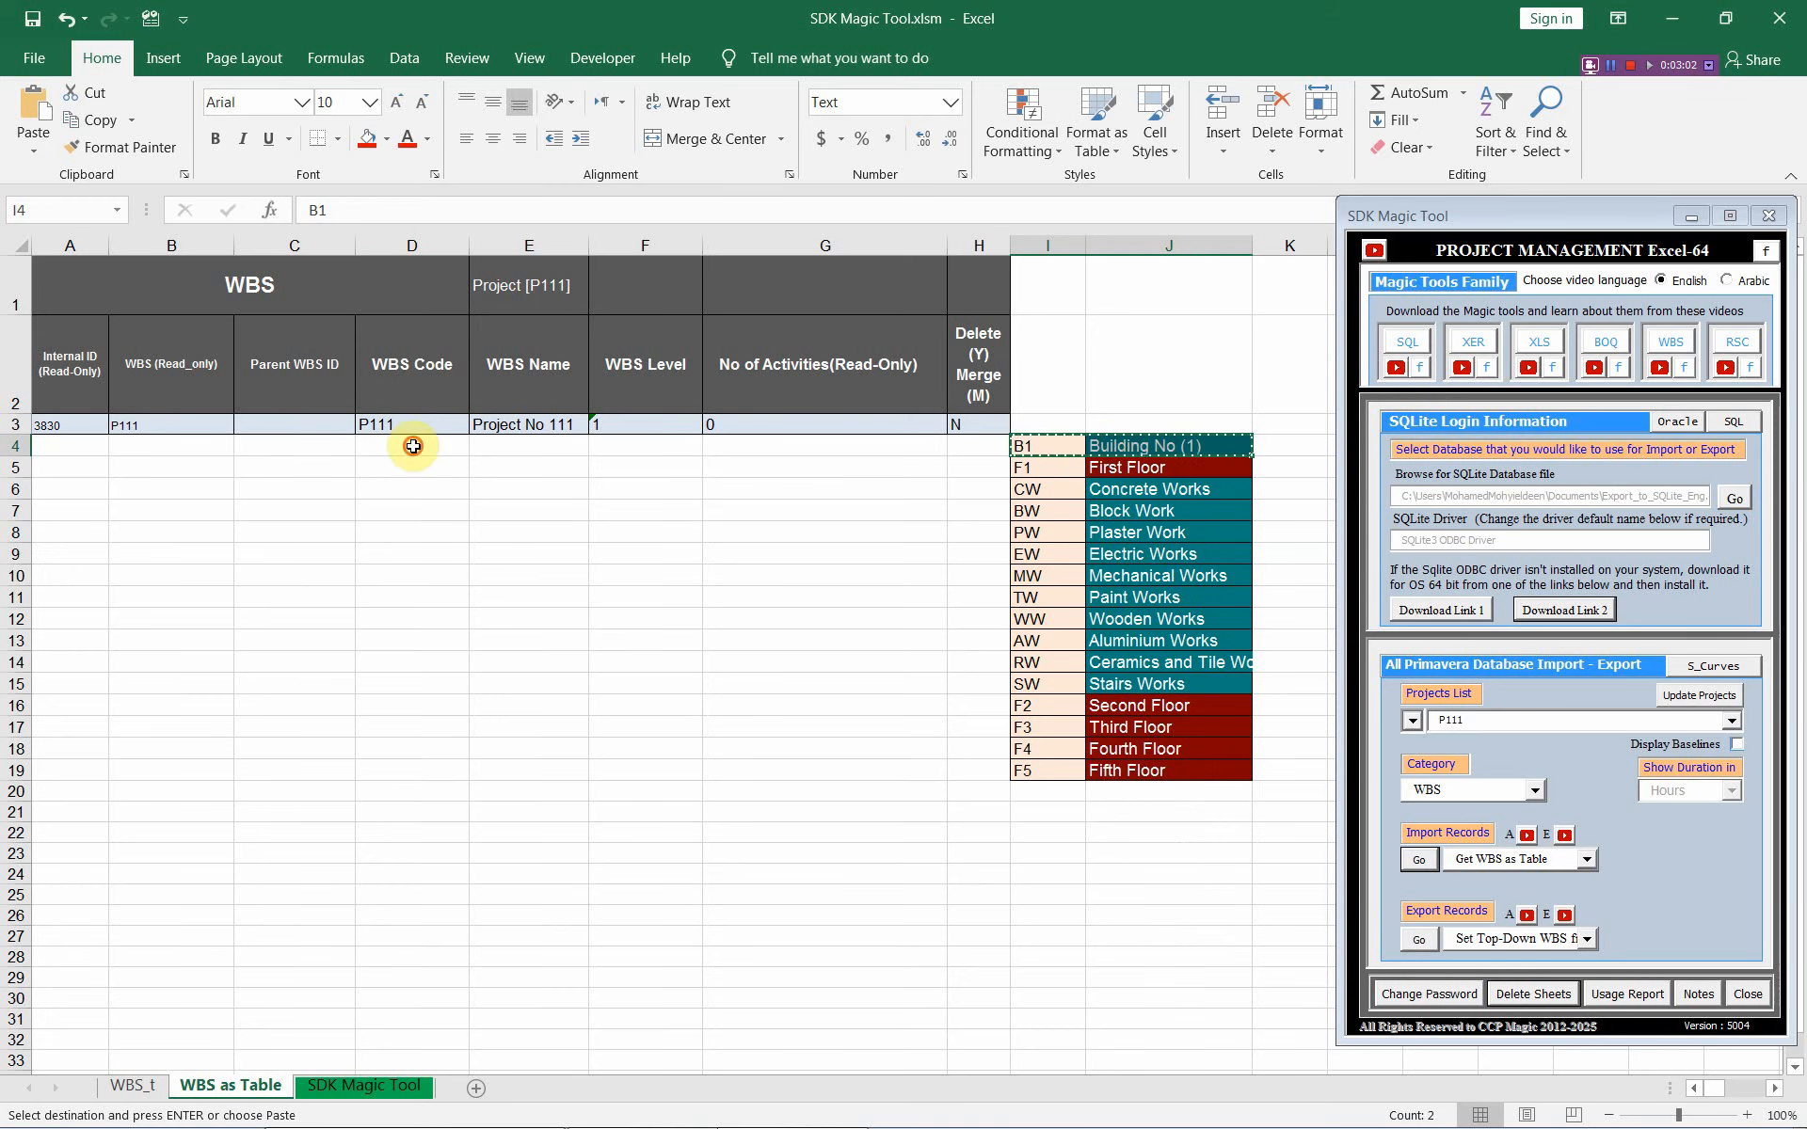
left_click_drag(411, 445, 522, 447)
right_click(523, 447)
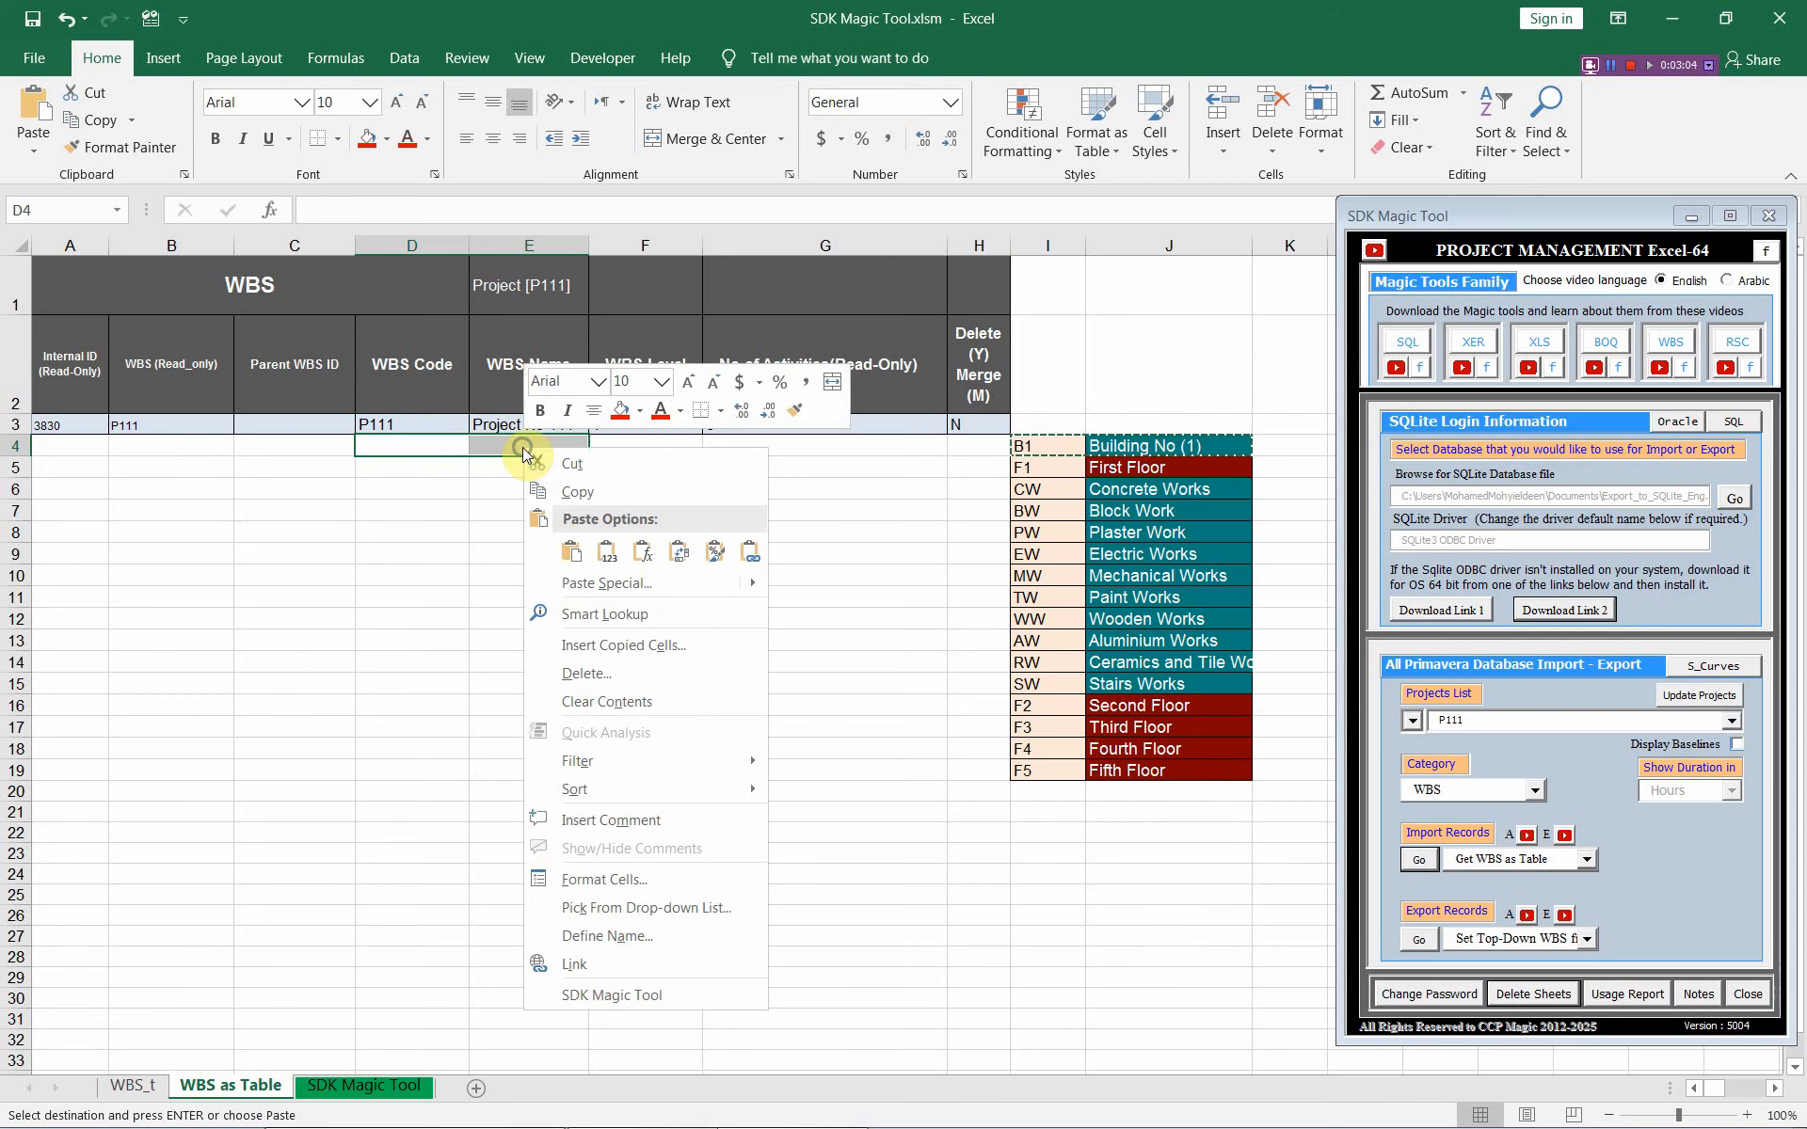
left_click(570, 553)
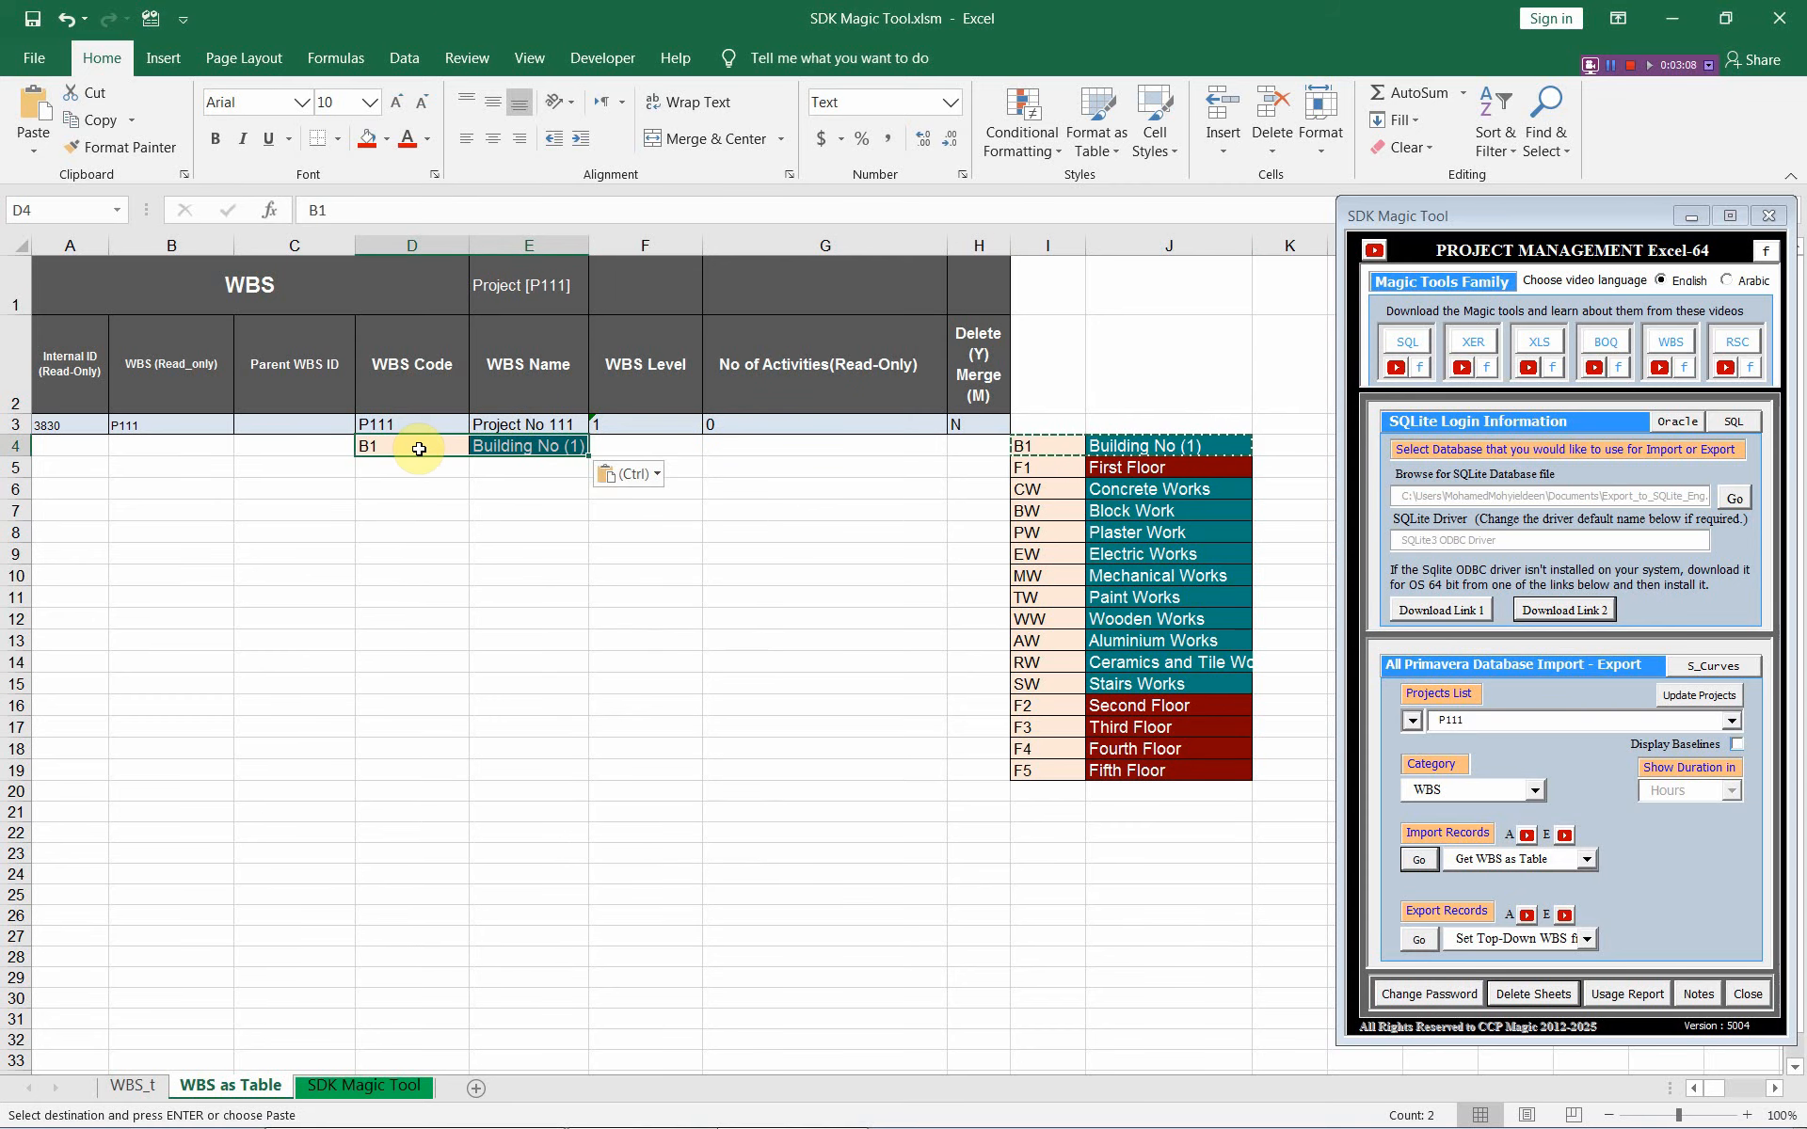
Step: Copy the First Floor block with its works, I5:J15, into the WBS Code and WBS Name columns starting at D5
left_click(1044, 462)
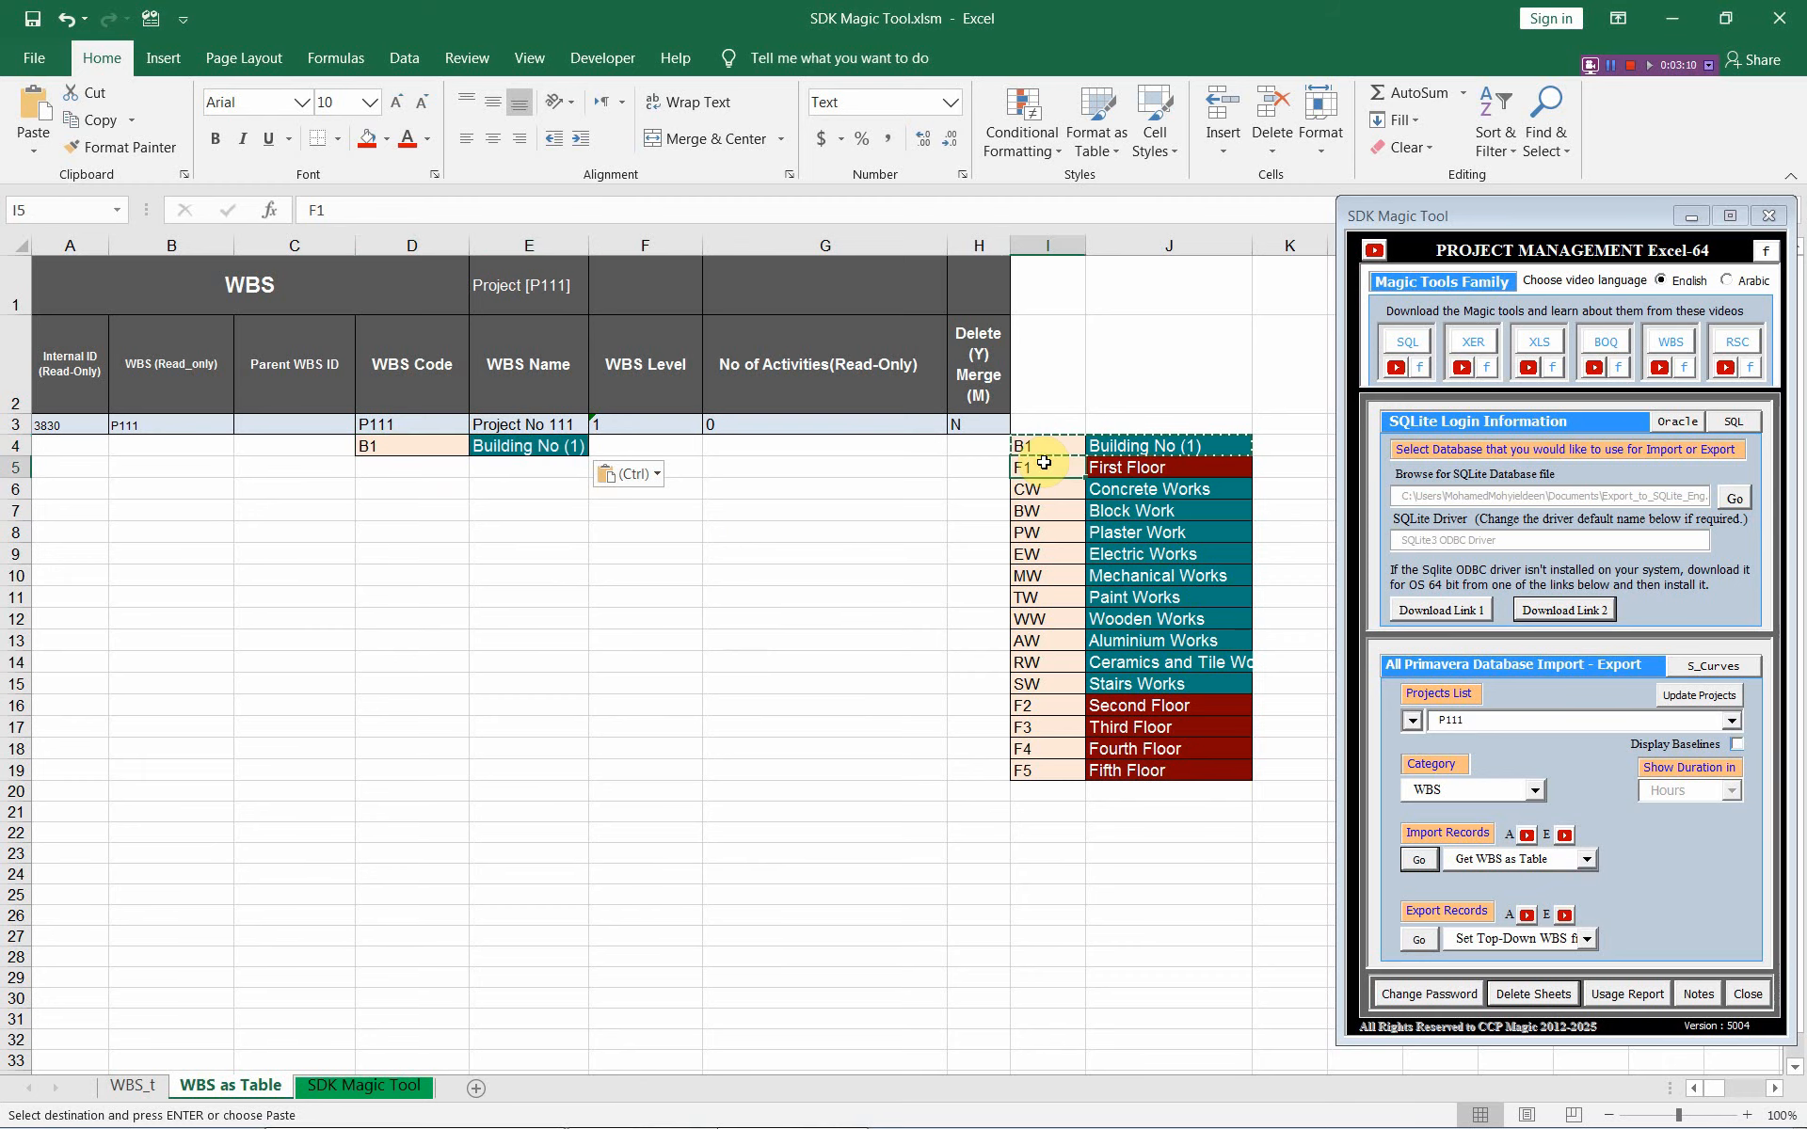
left_click_drag(1044, 462, 1132, 672)
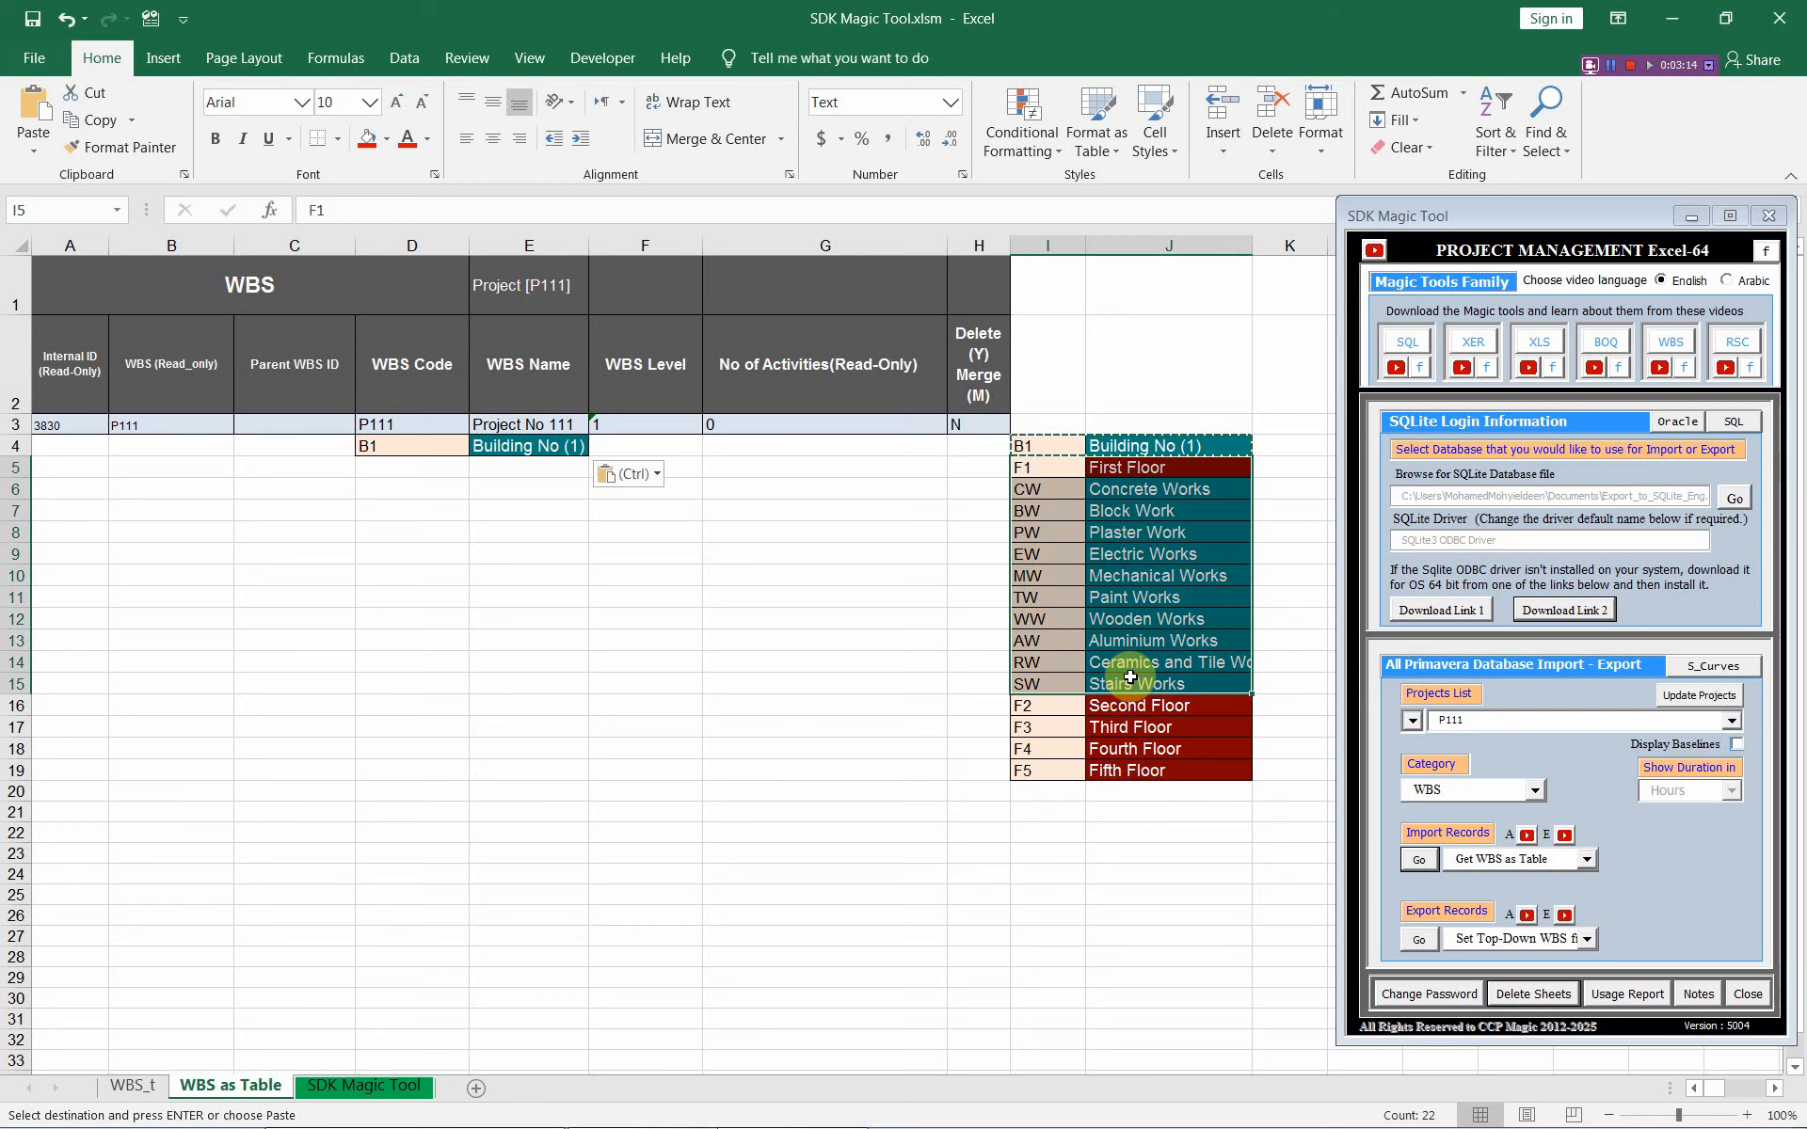
key("ctrl+c")
left_click_drag(460, 480, 506, 472)
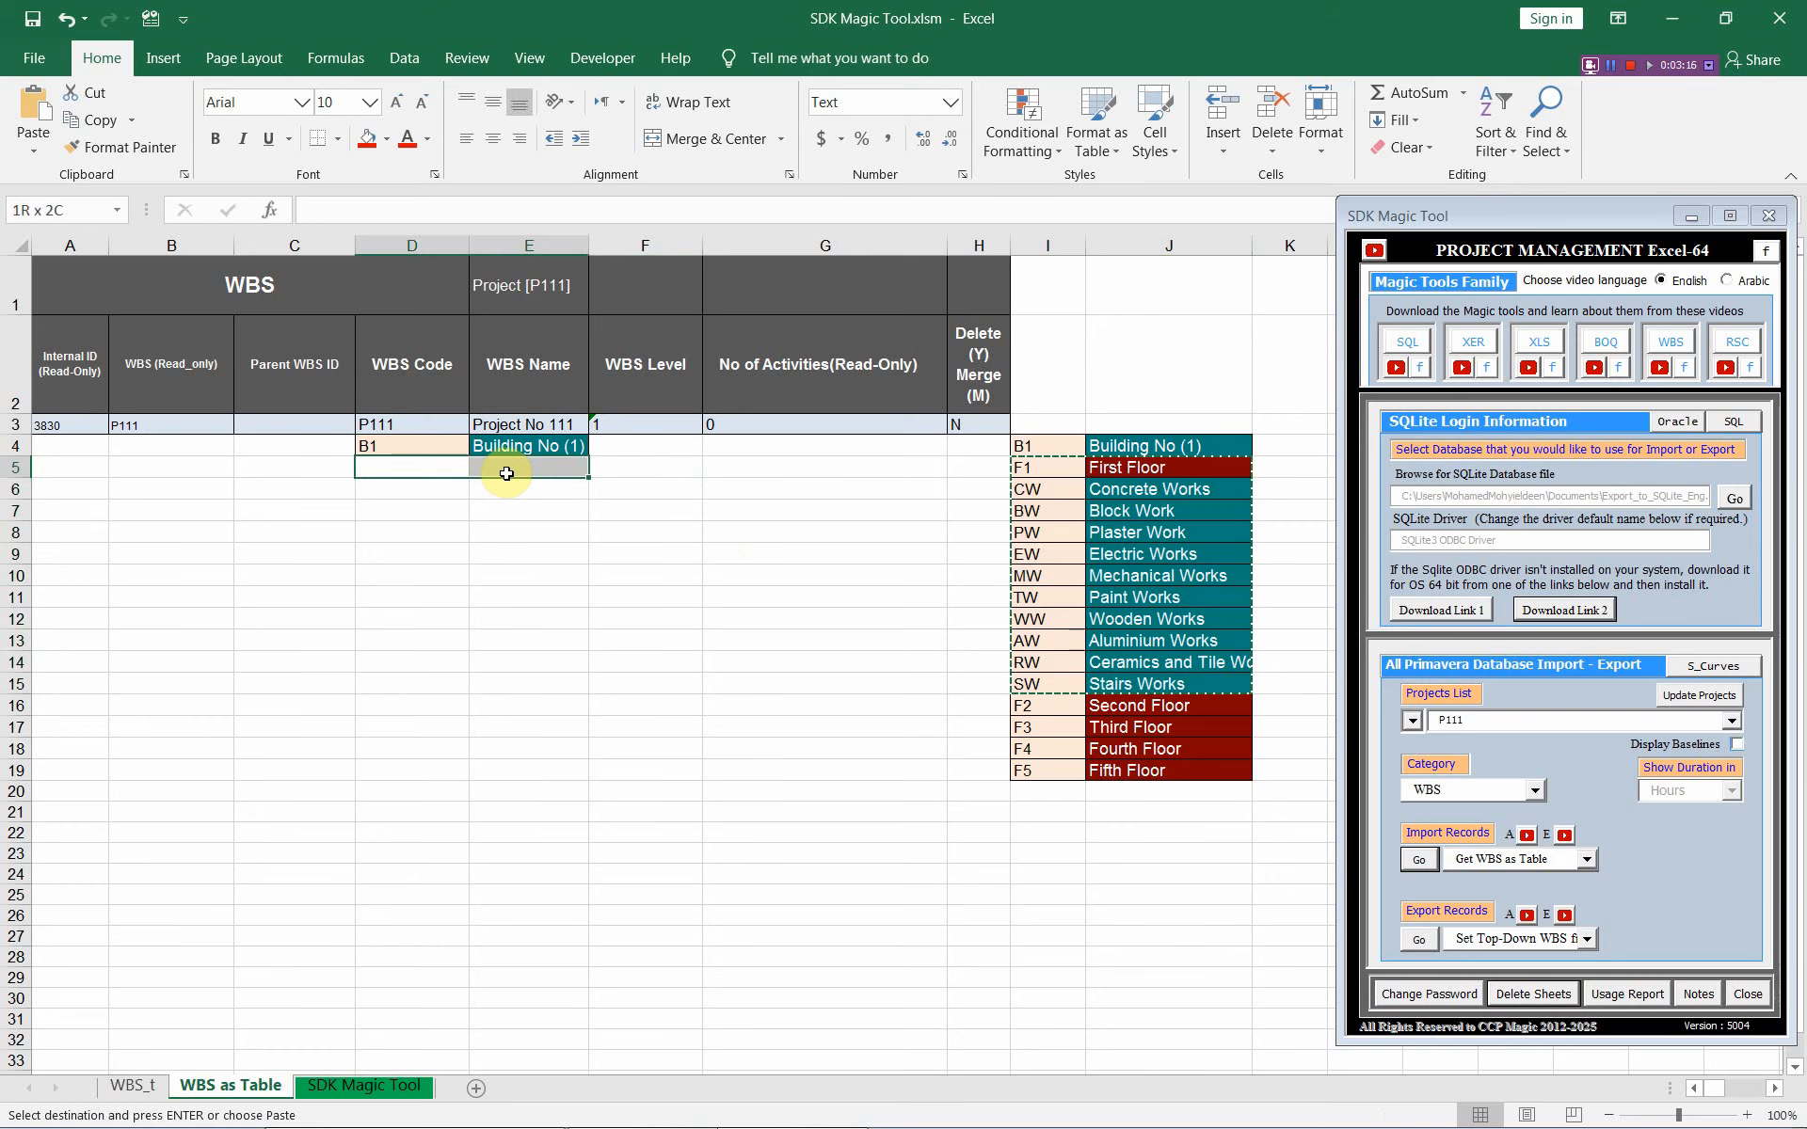
key("ctrl+v")
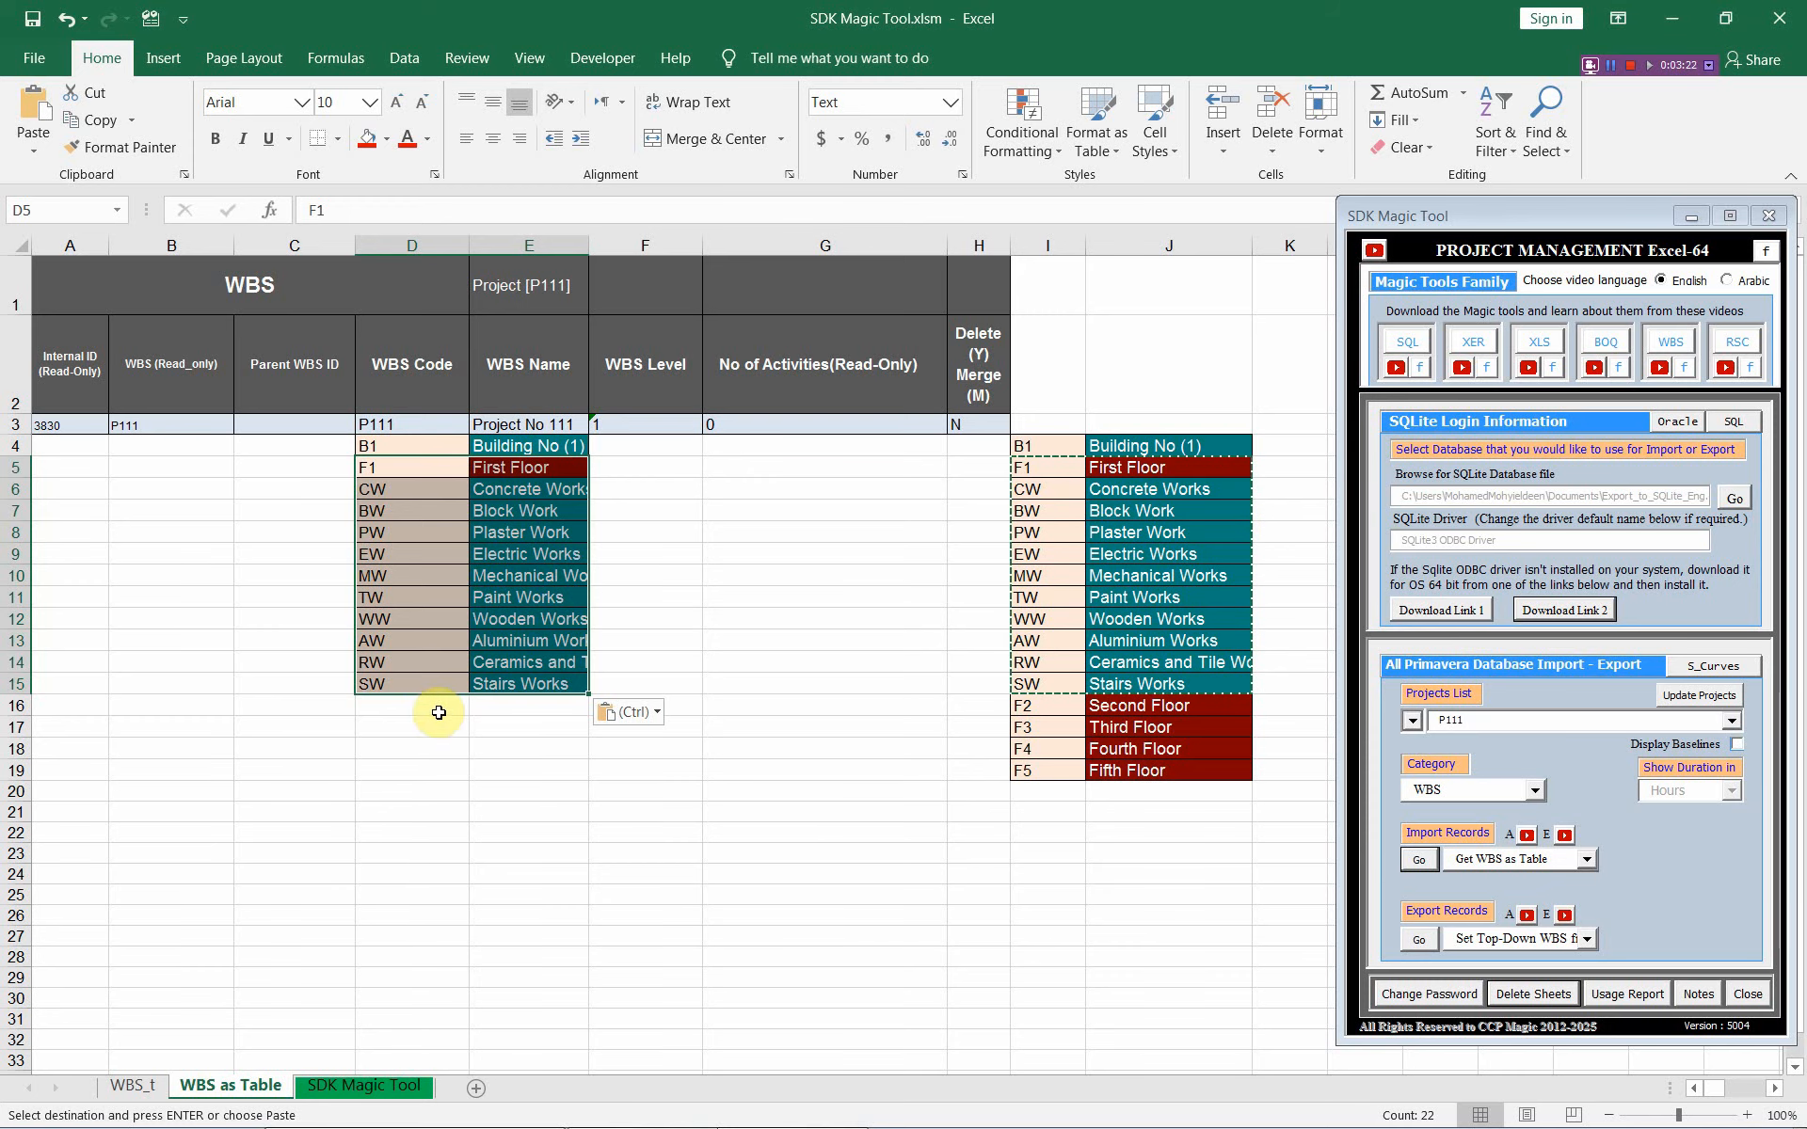
Step: Paste the copied First Floor block with its works four more times into the WBS Code and WBS Name columns, starting at D16, D27, D38 and D49
left_click(421, 710)
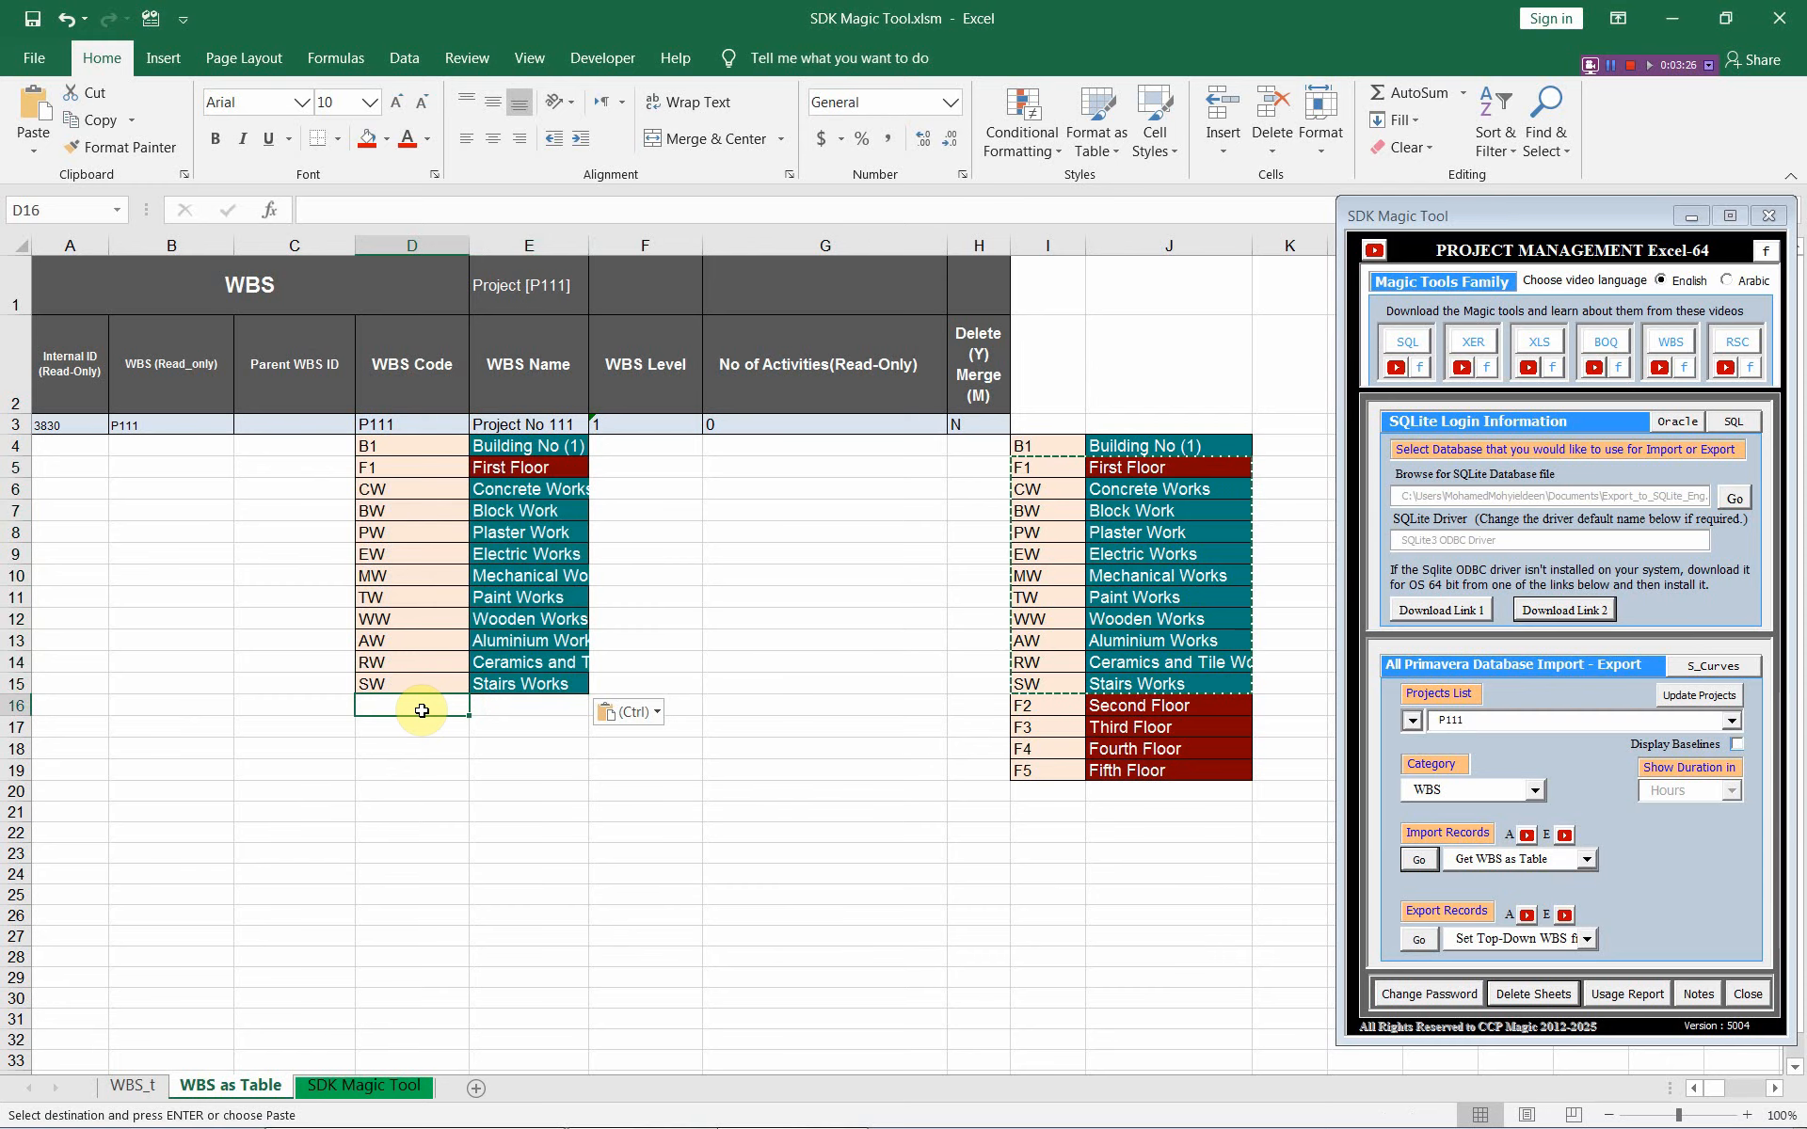
key("ctrl+v")
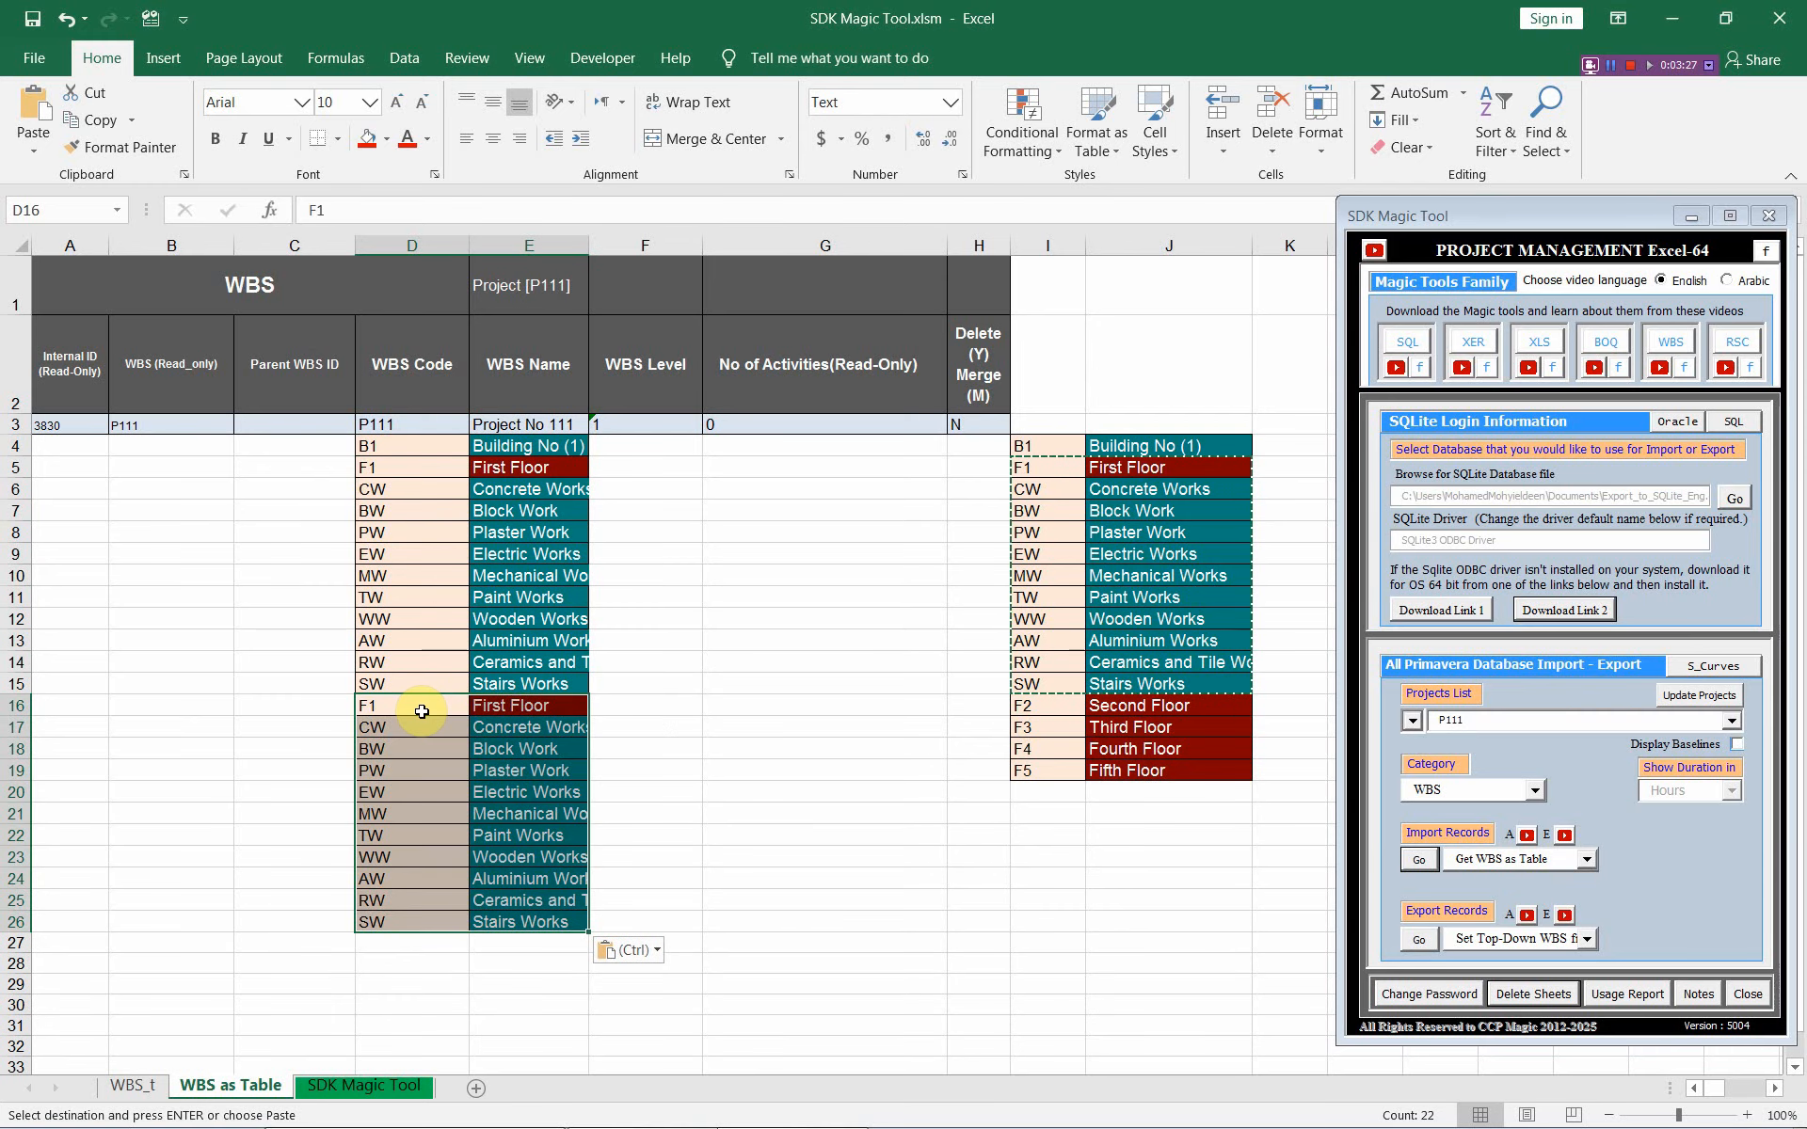
scroll(415, 593, "down", 4)
left_click(421, 573)
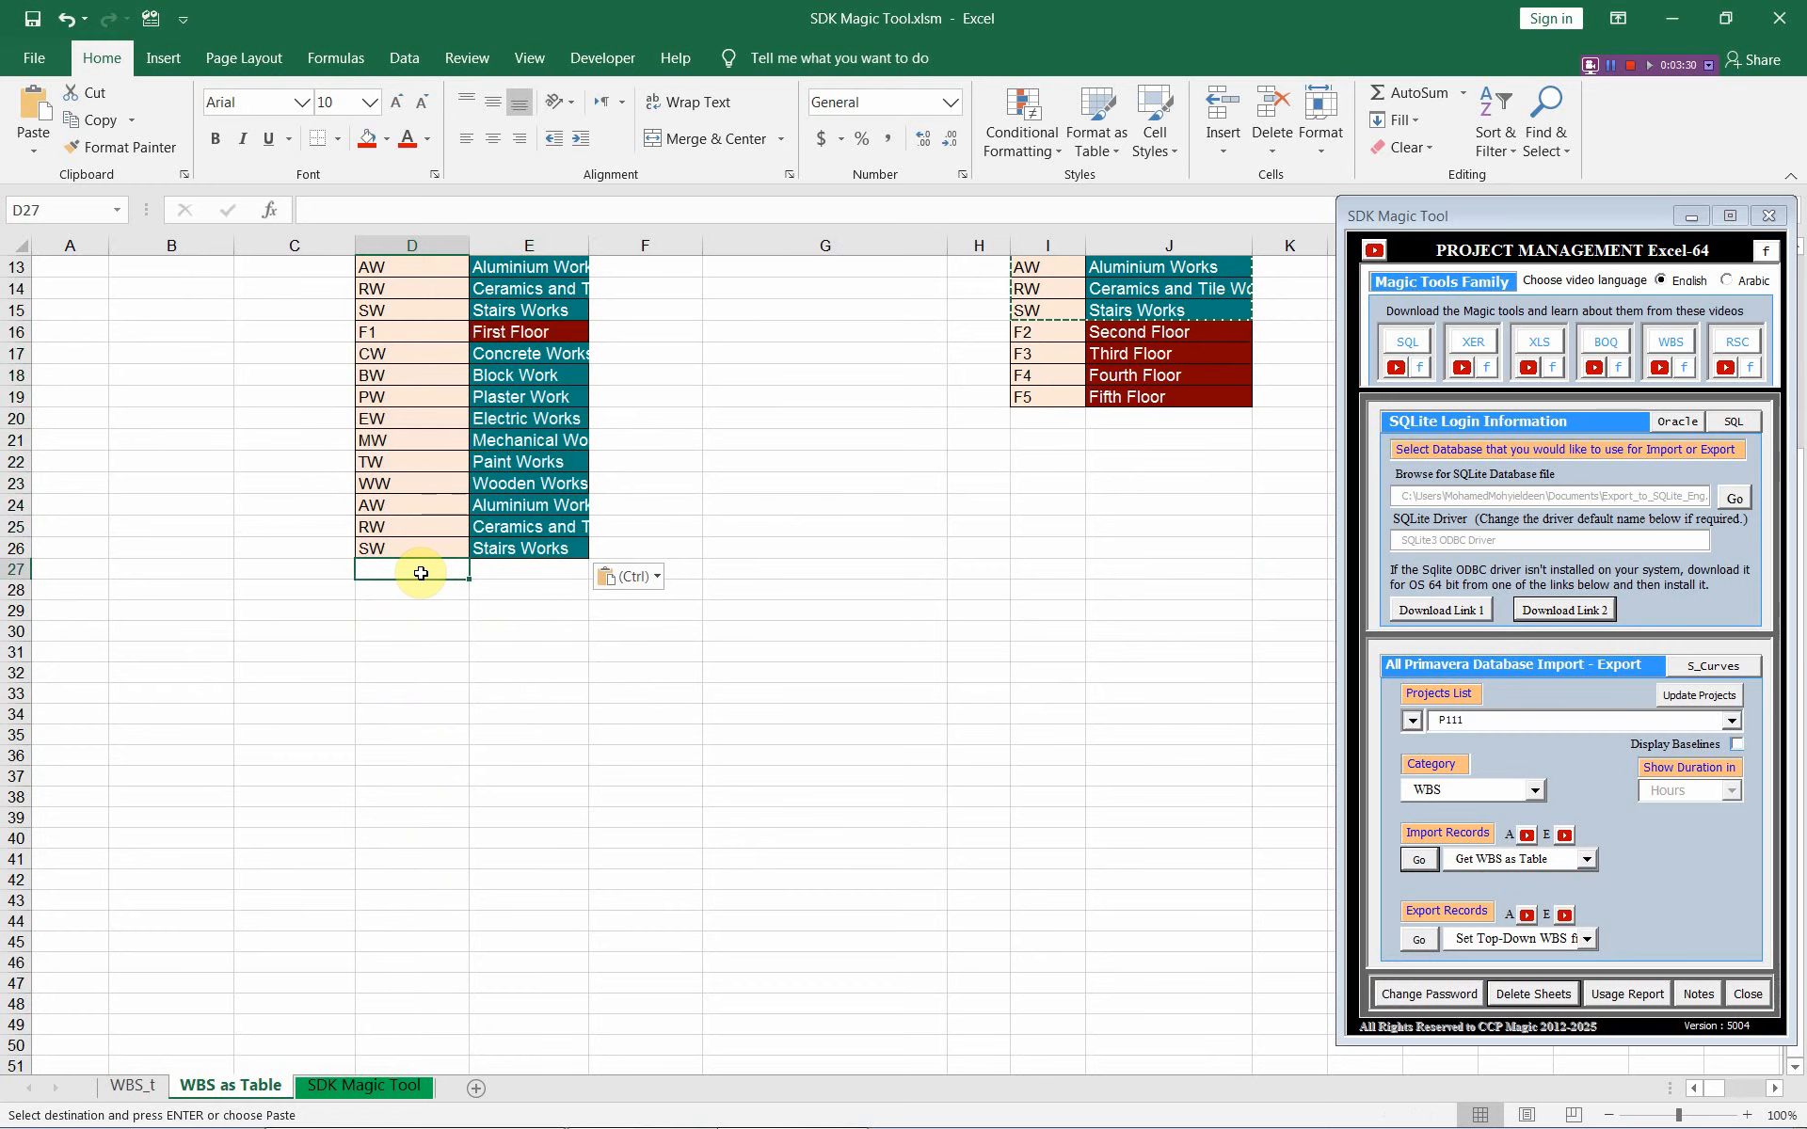
key("ctrl+v")
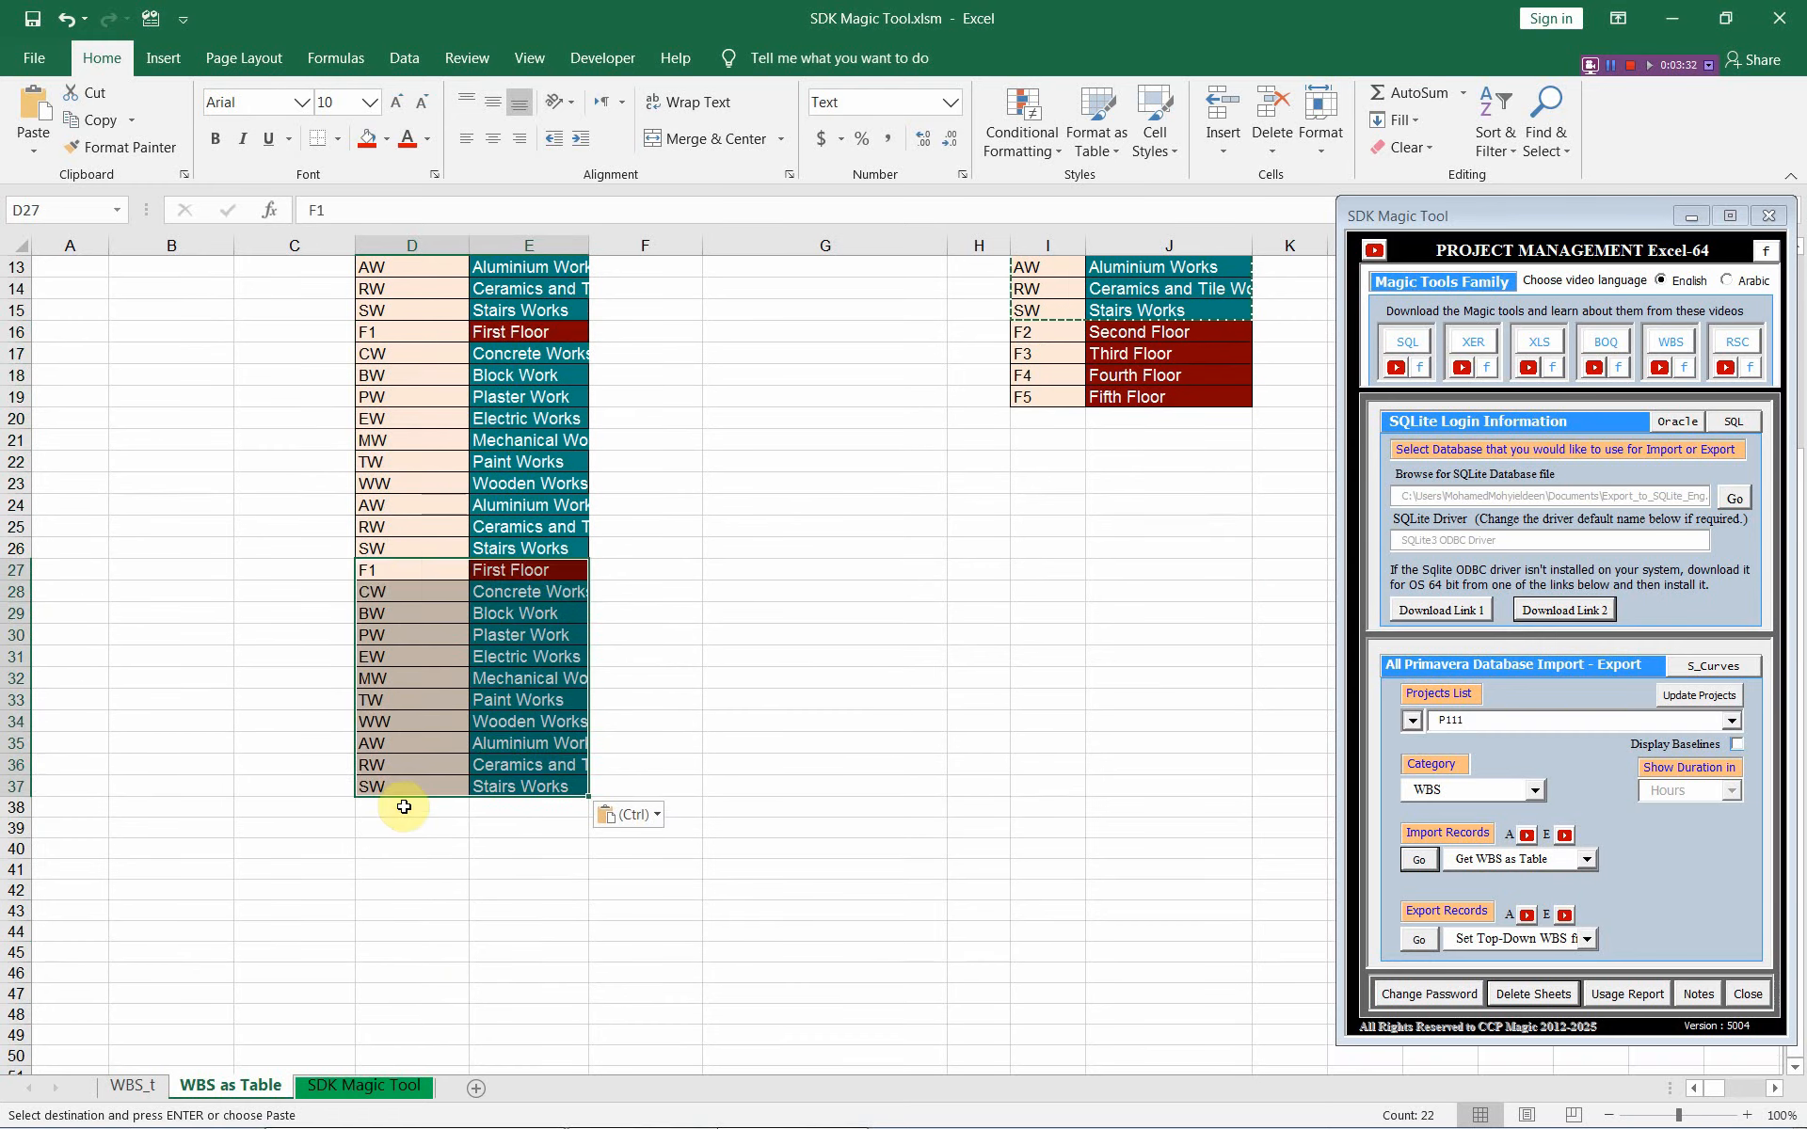
left_click(406, 799)
key("ctrl+v")
scroll(407, 895, "down", 2)
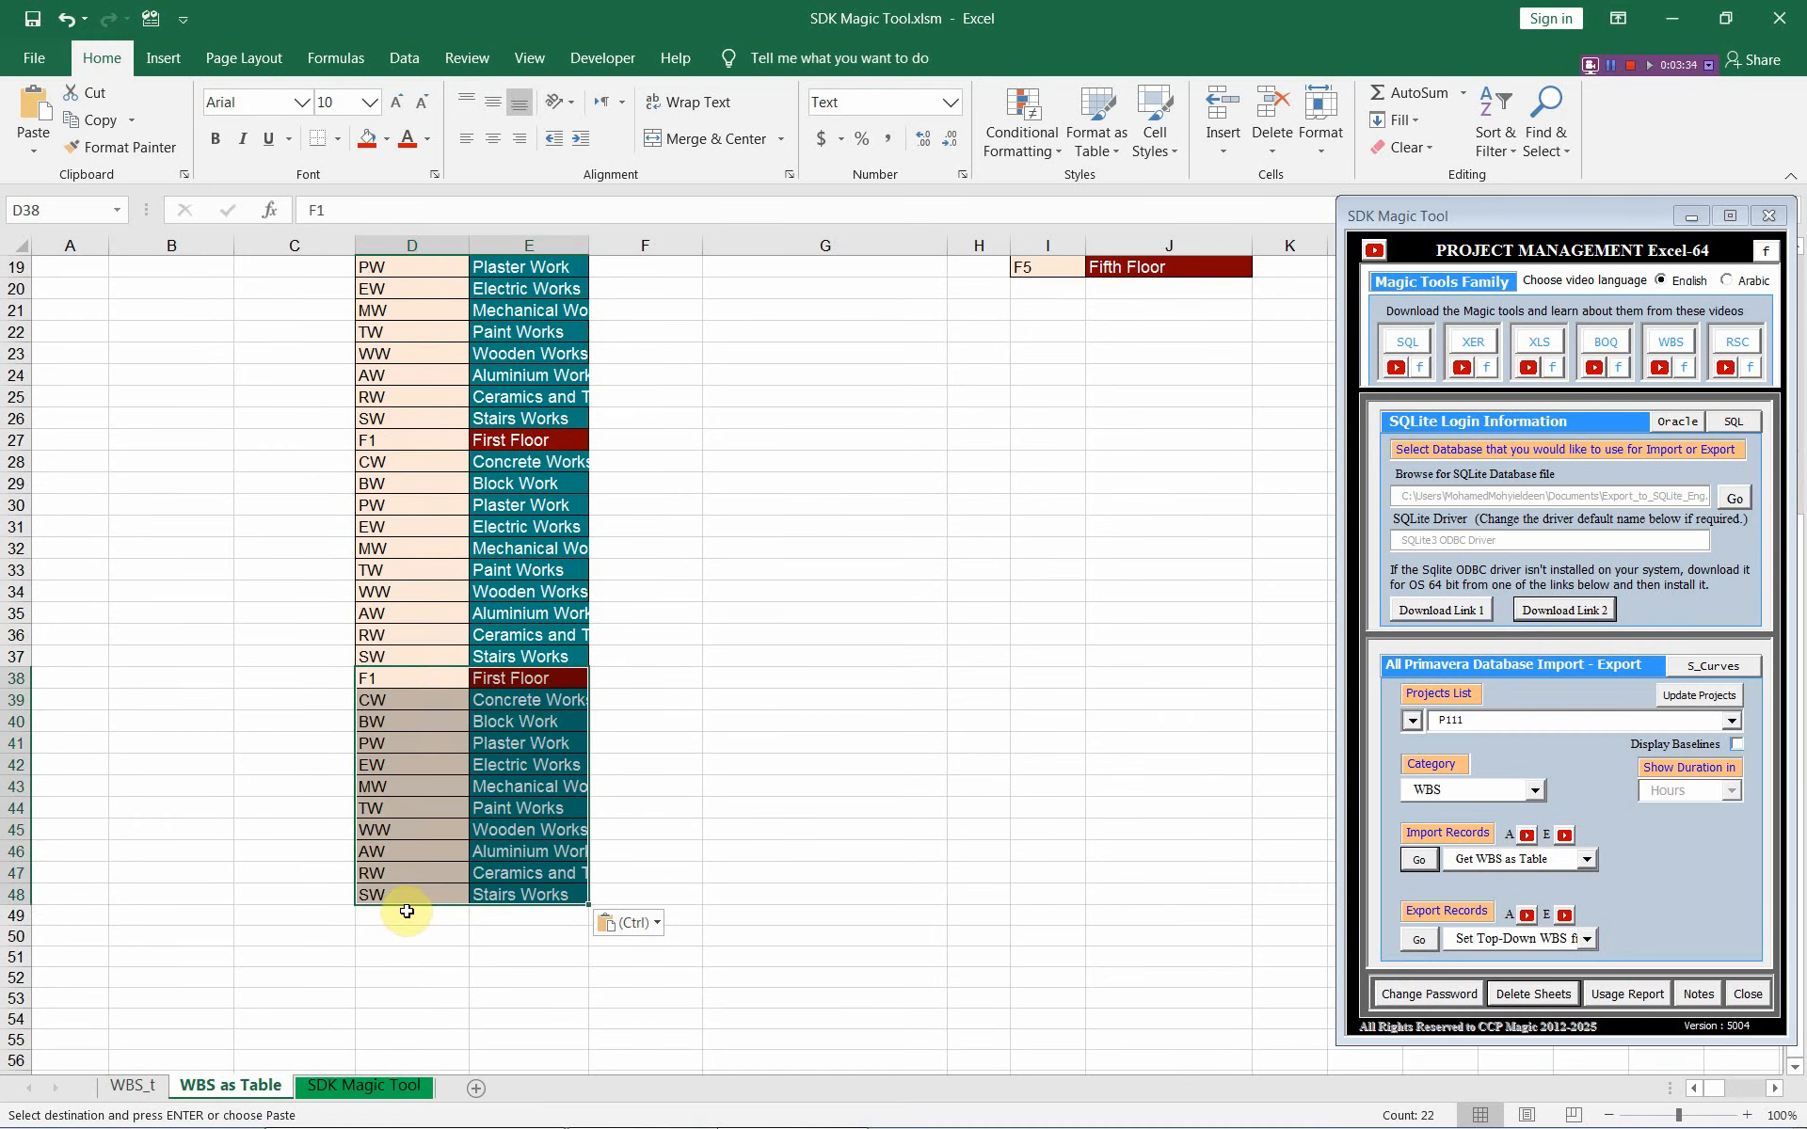
left_click(407, 911)
key("ctrl+v")
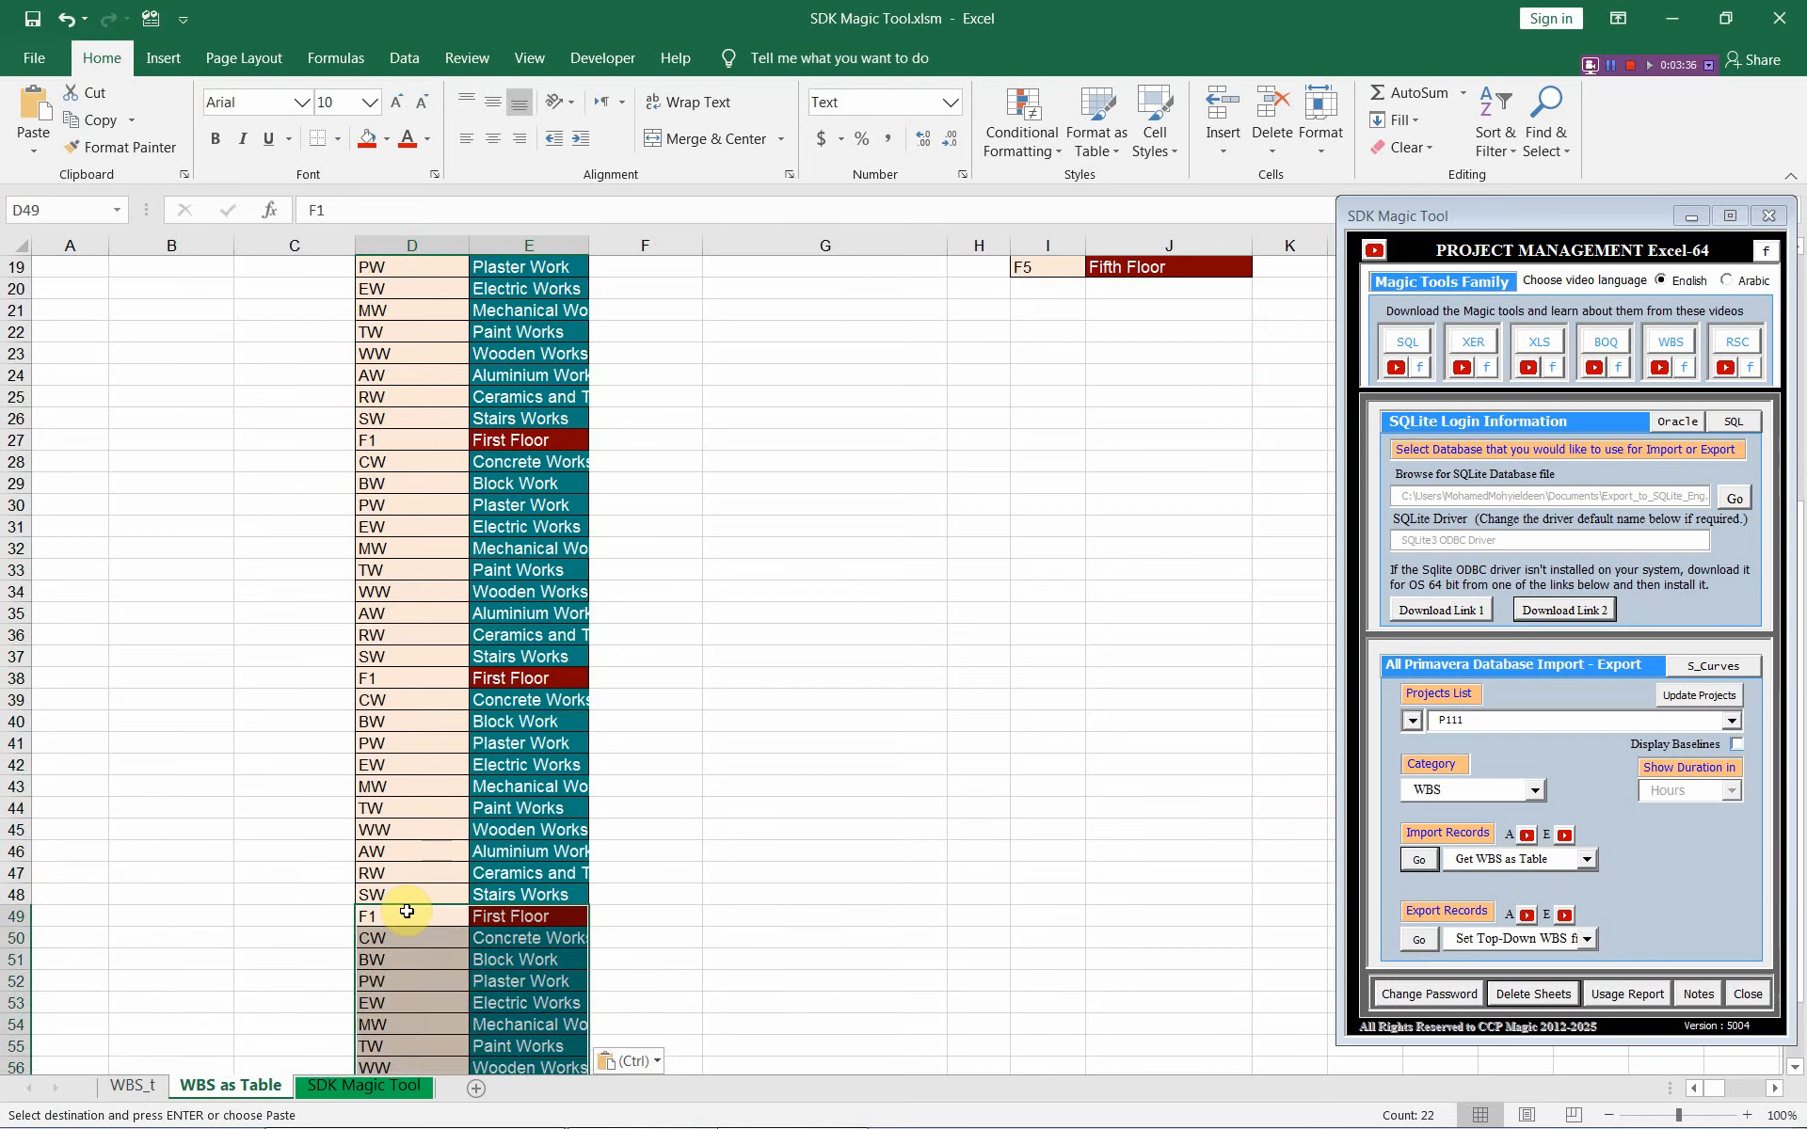
Step: Overwrite the repeated First Floor rows at D16:E16 and D27:E27 with F2 Second Floor and F3 Third Floor, copied from columns I:J
scroll(407, 911, "up", 6)
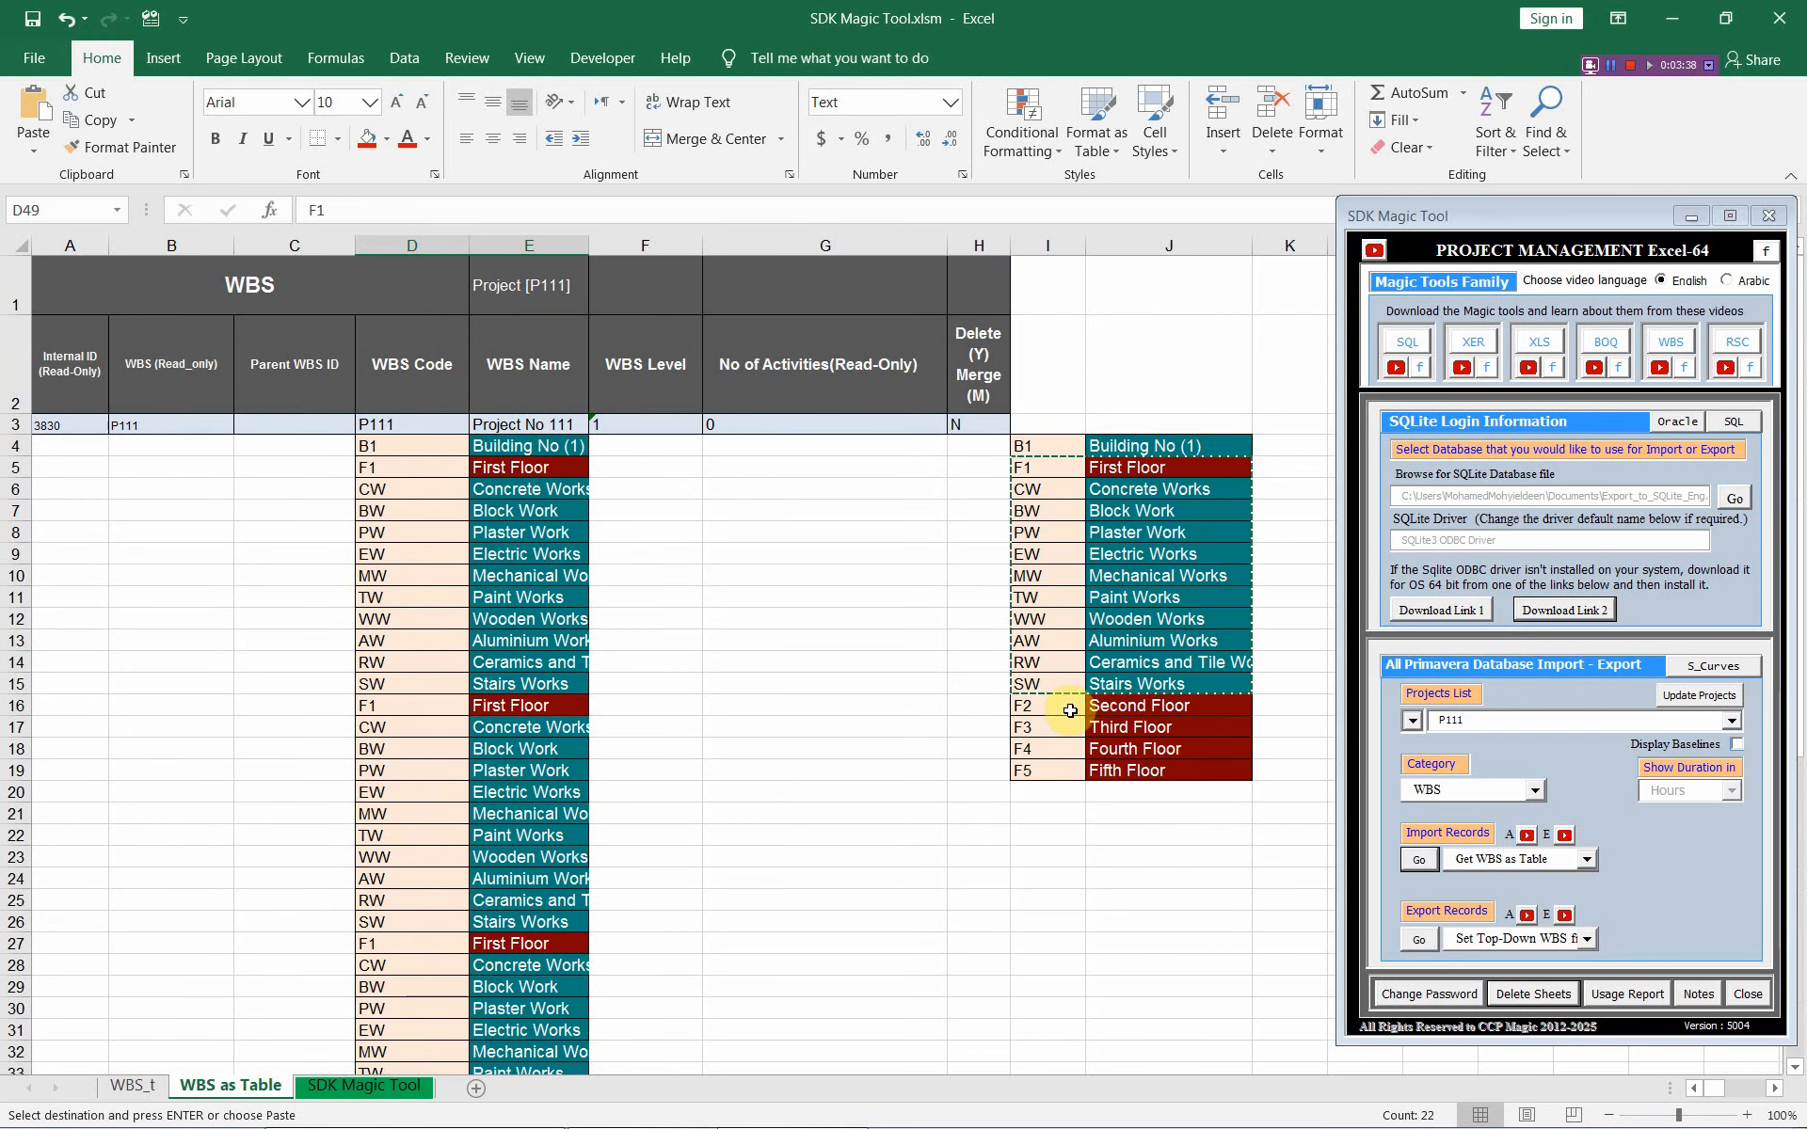
left_click_drag(1073, 714, 1111, 710)
key("ctrl+c")
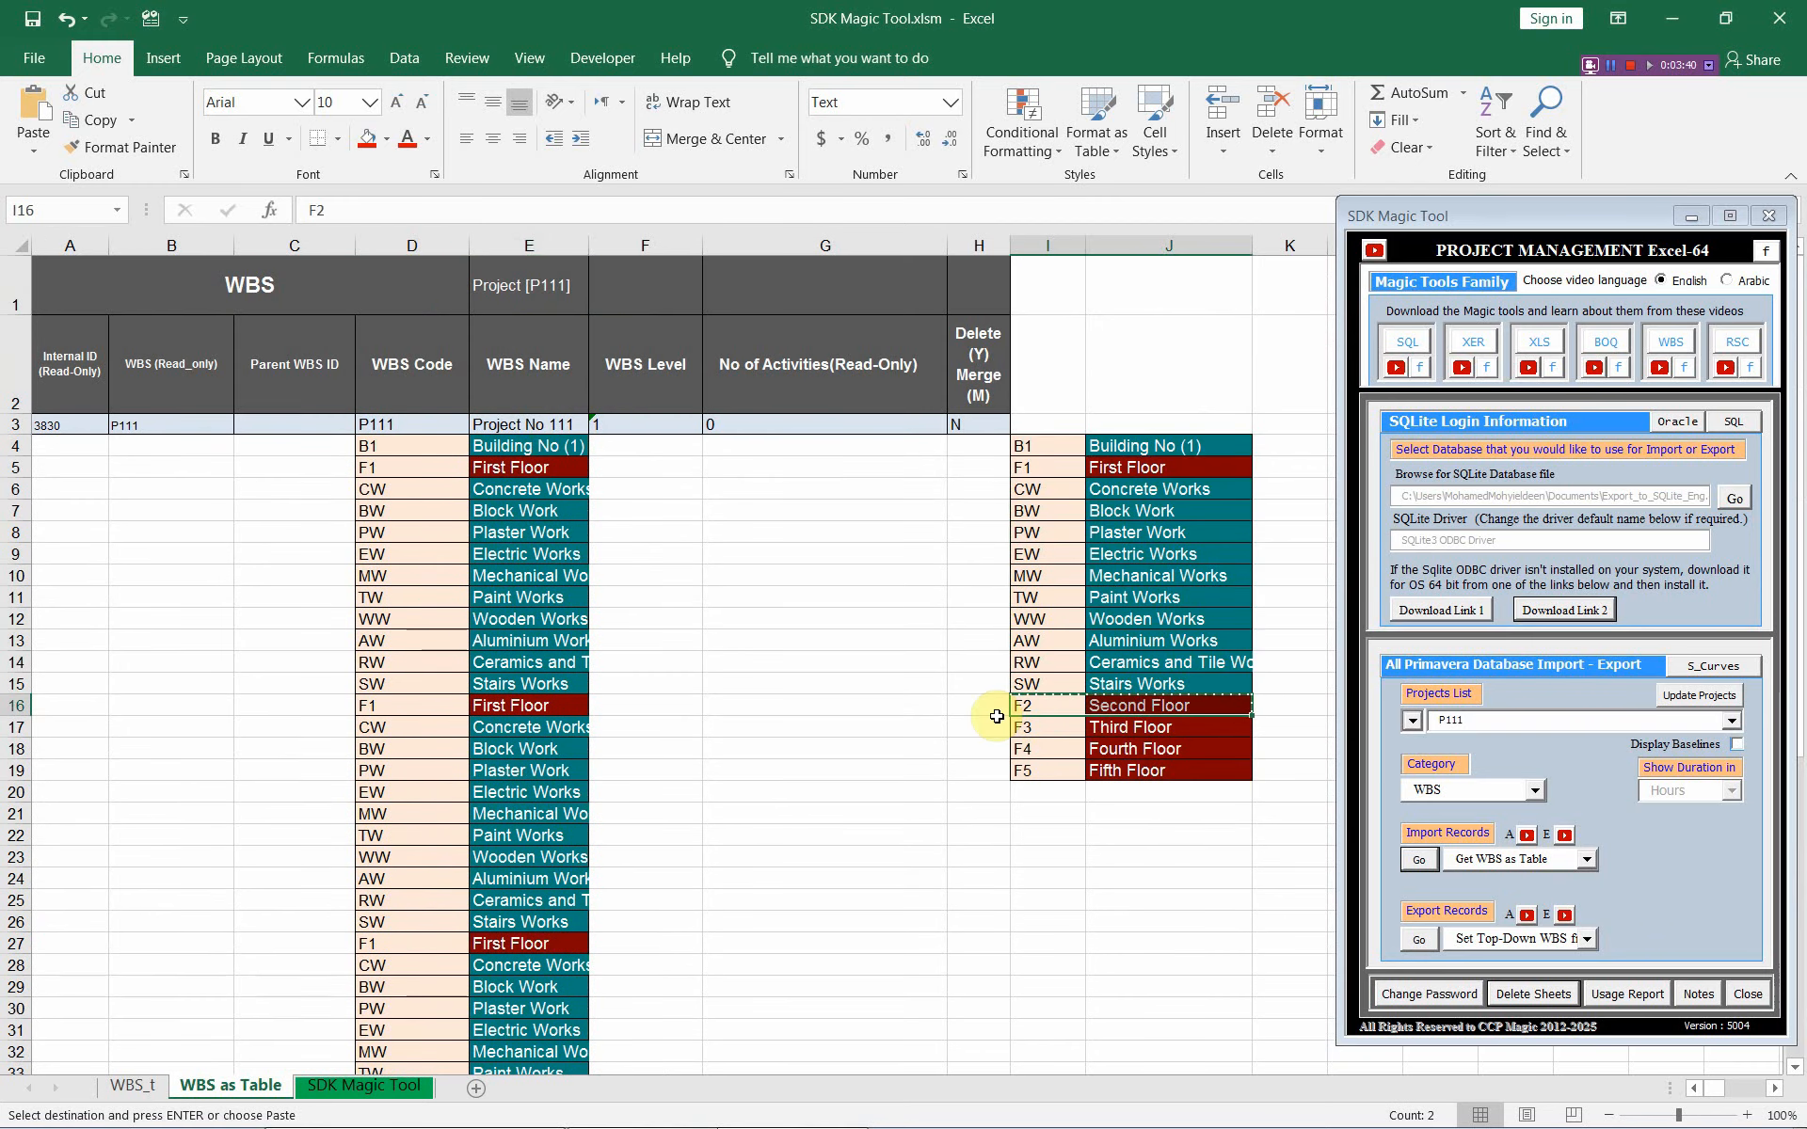
left_click_drag(423, 706, 496, 709)
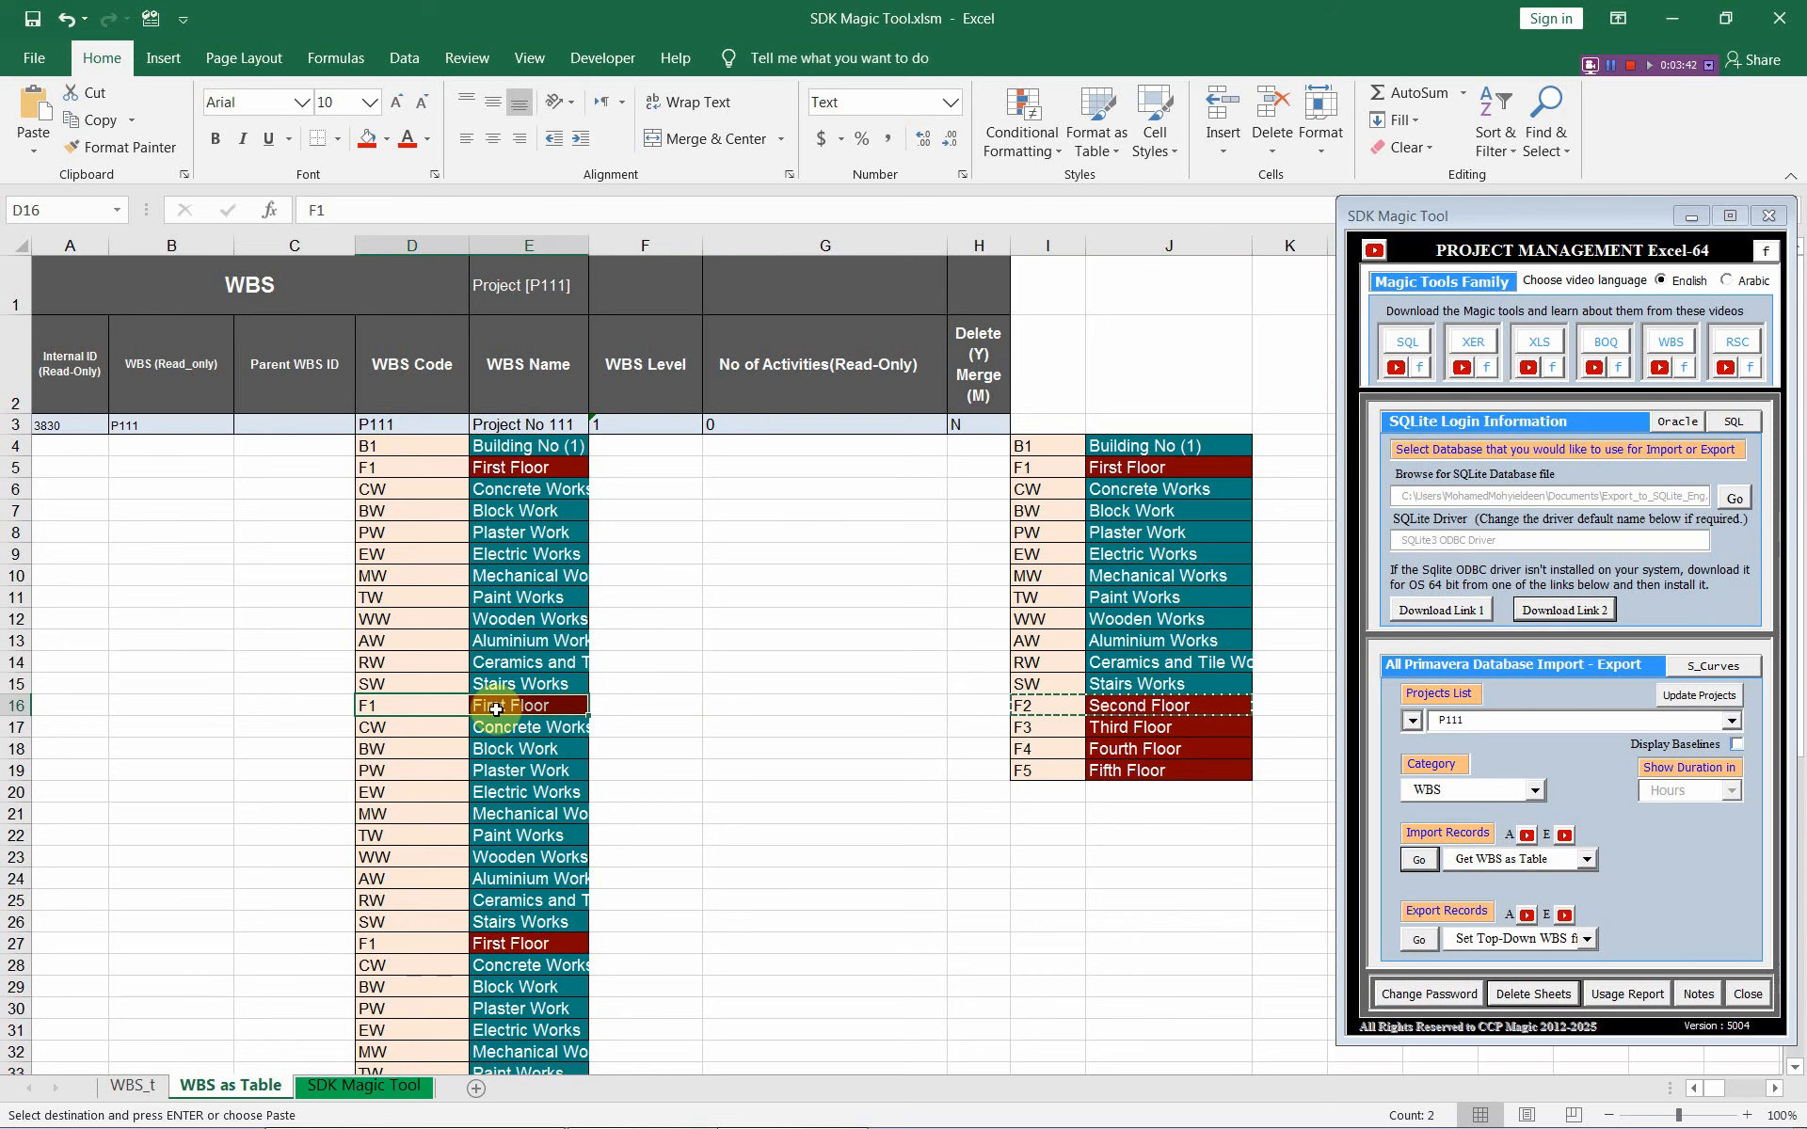
key("ctrl+v")
left_click_drag(1035, 727, 1150, 733)
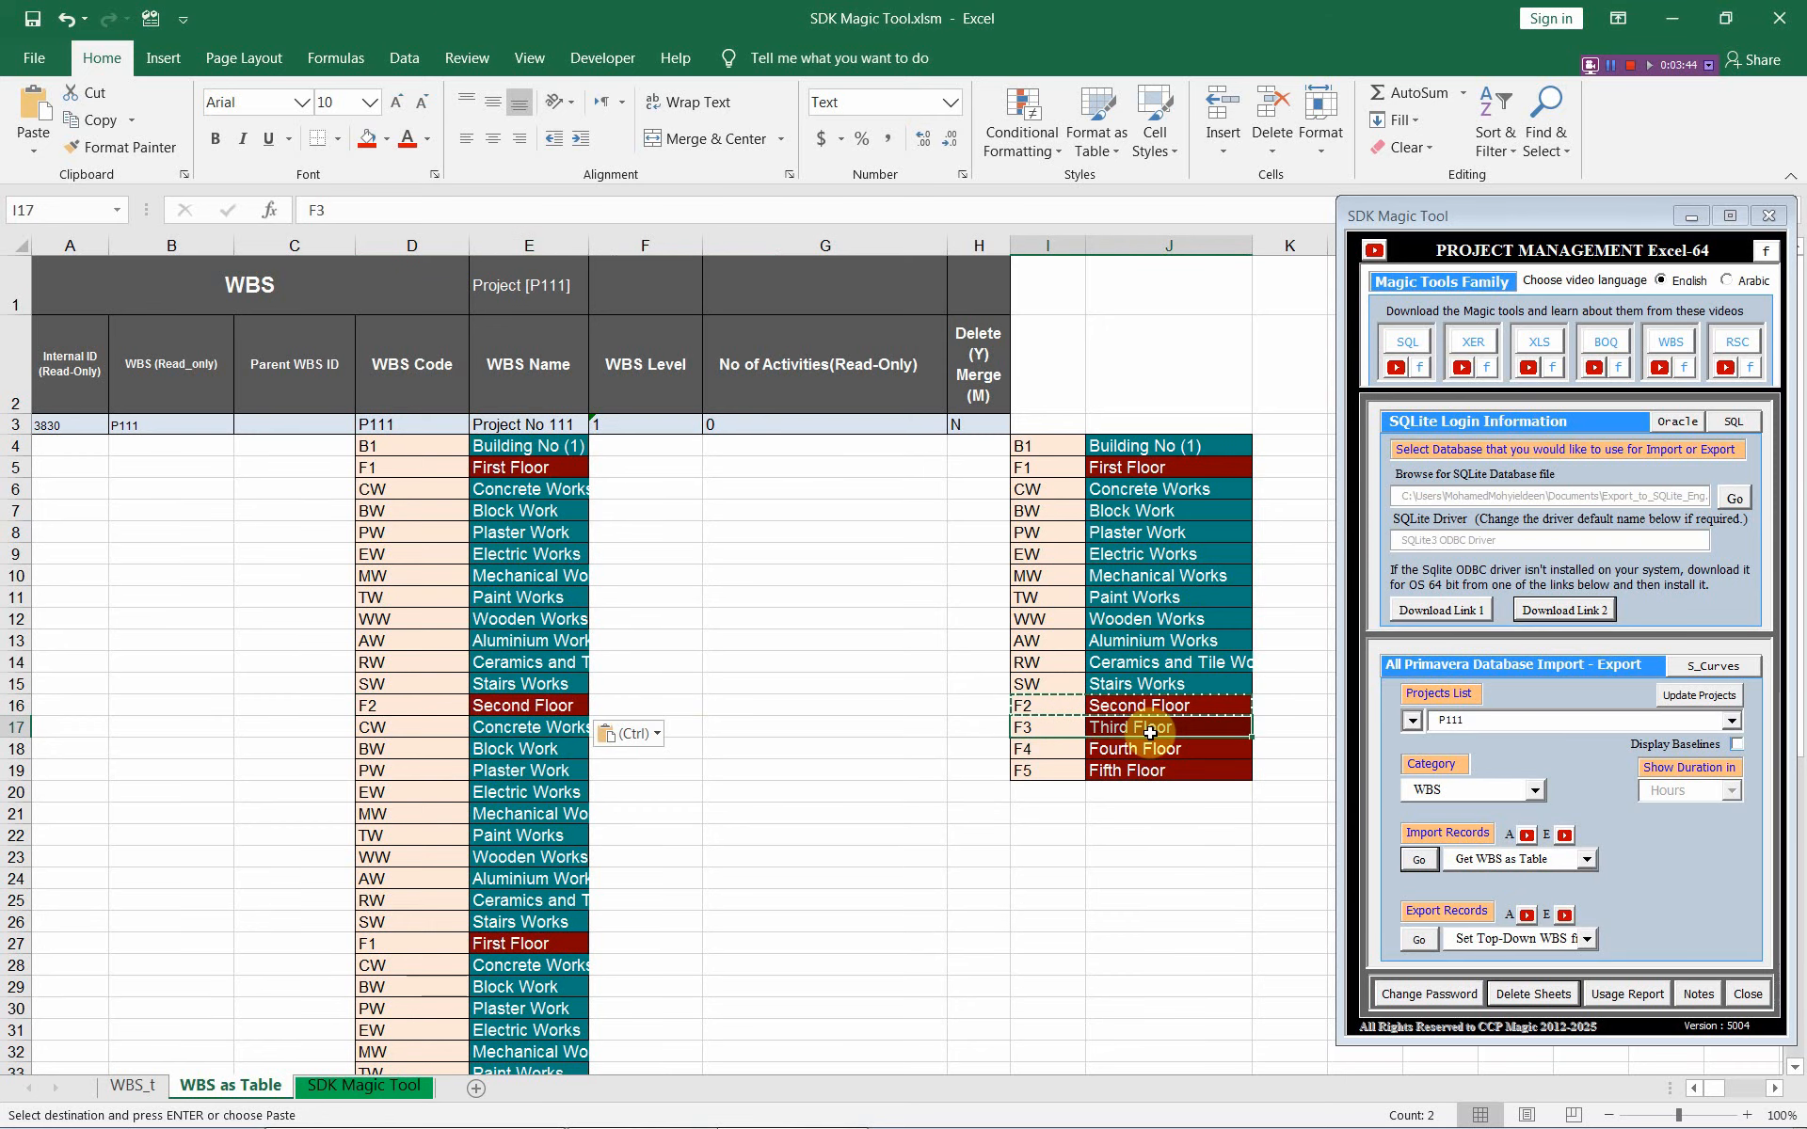
key("ctrl+c")
left_click_drag(432, 940, 524, 944)
key("ctrl+v")
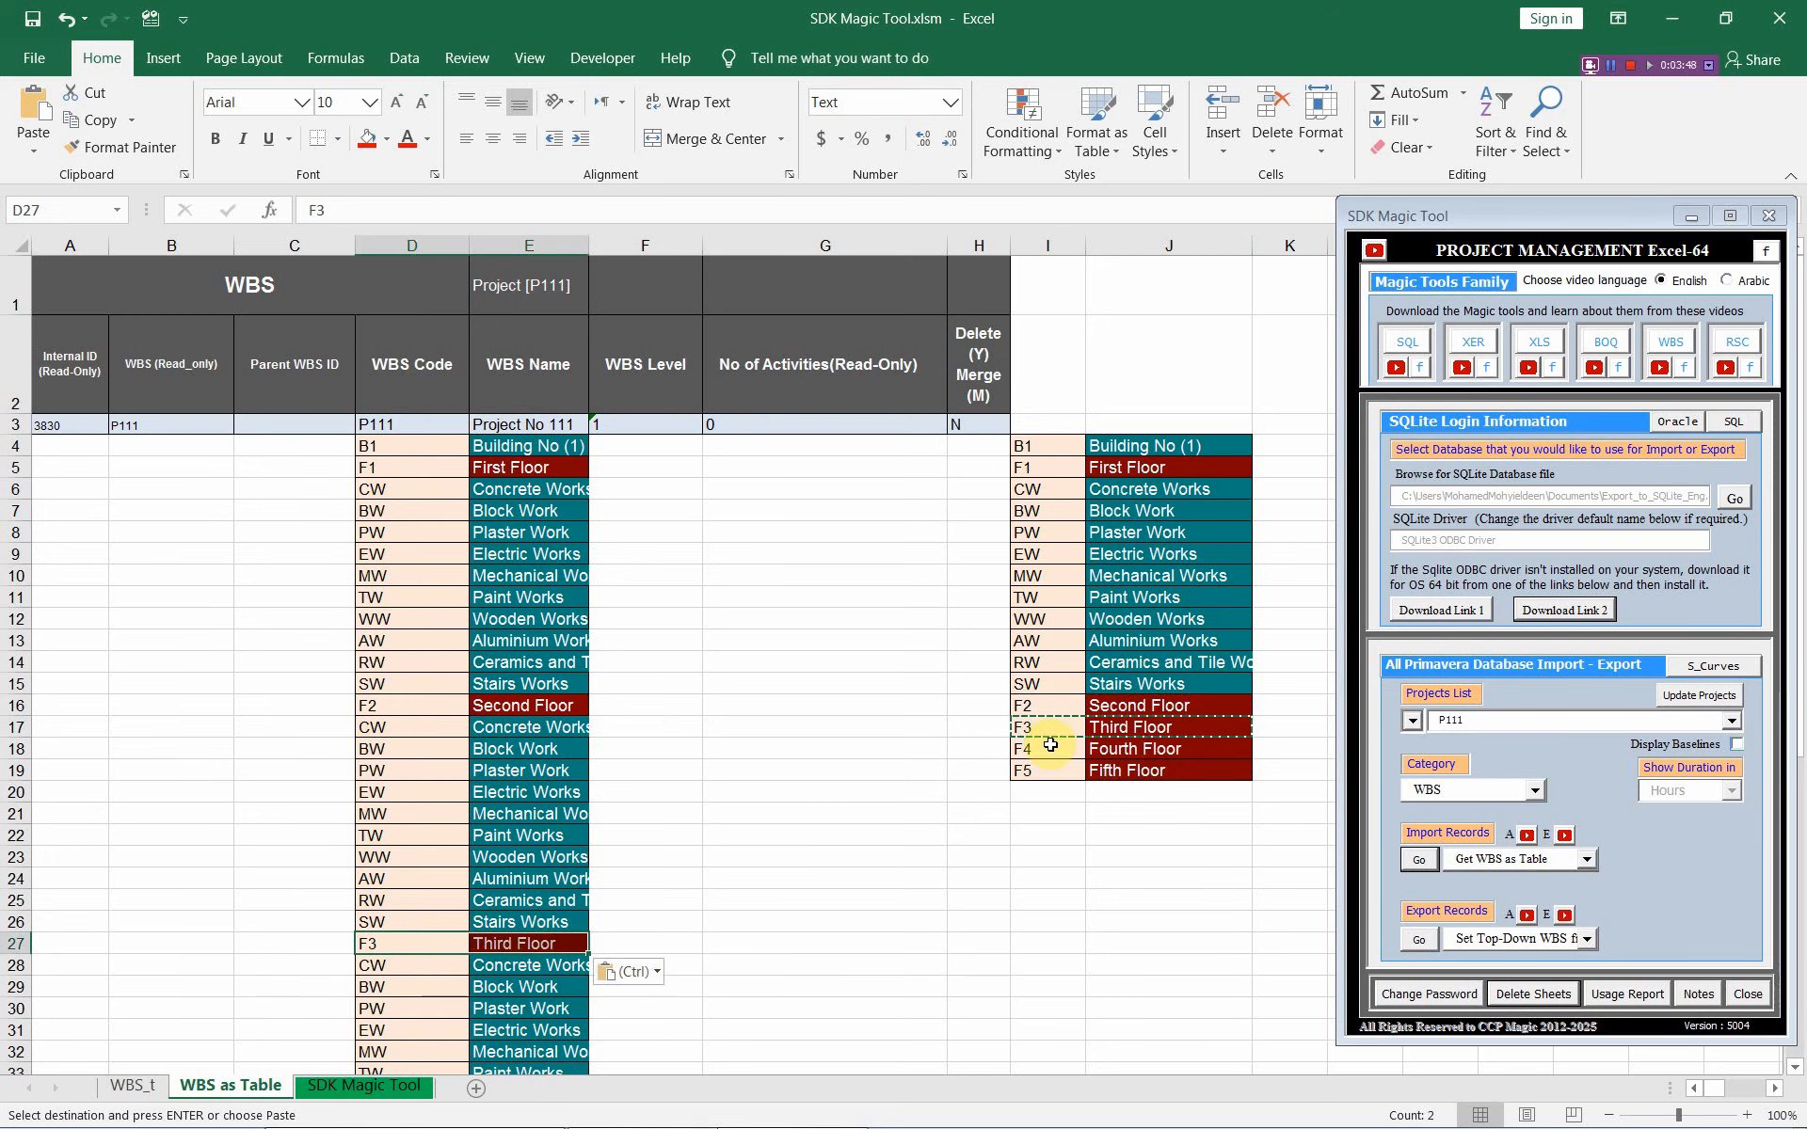
Step: Overwrite the repeated First Floor rows at D38:E38 and D49:E49 with F4 Fourth Floor and F5 Fifth Floor, copied from columns I:J
left_click_drag(1051, 745, 1091, 748)
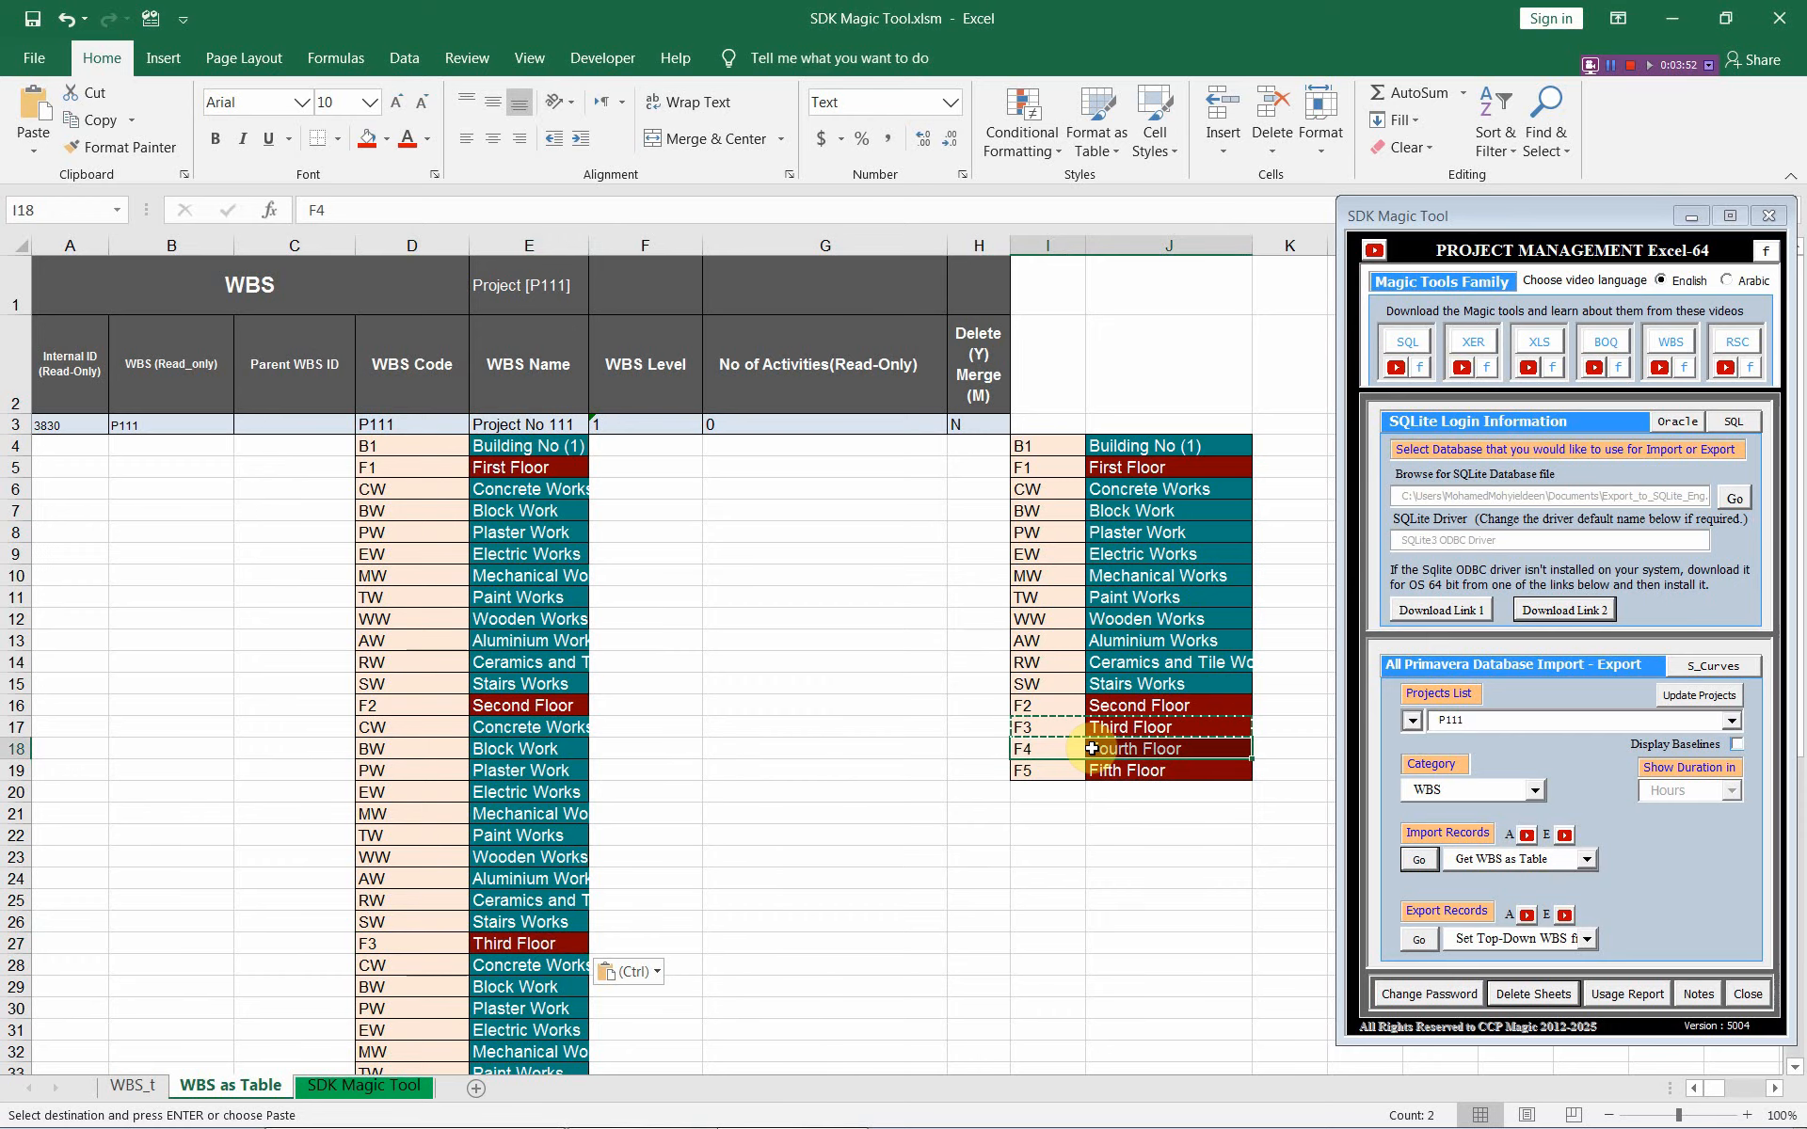
scroll(738, 710, "down", 3)
key("ctrl+c")
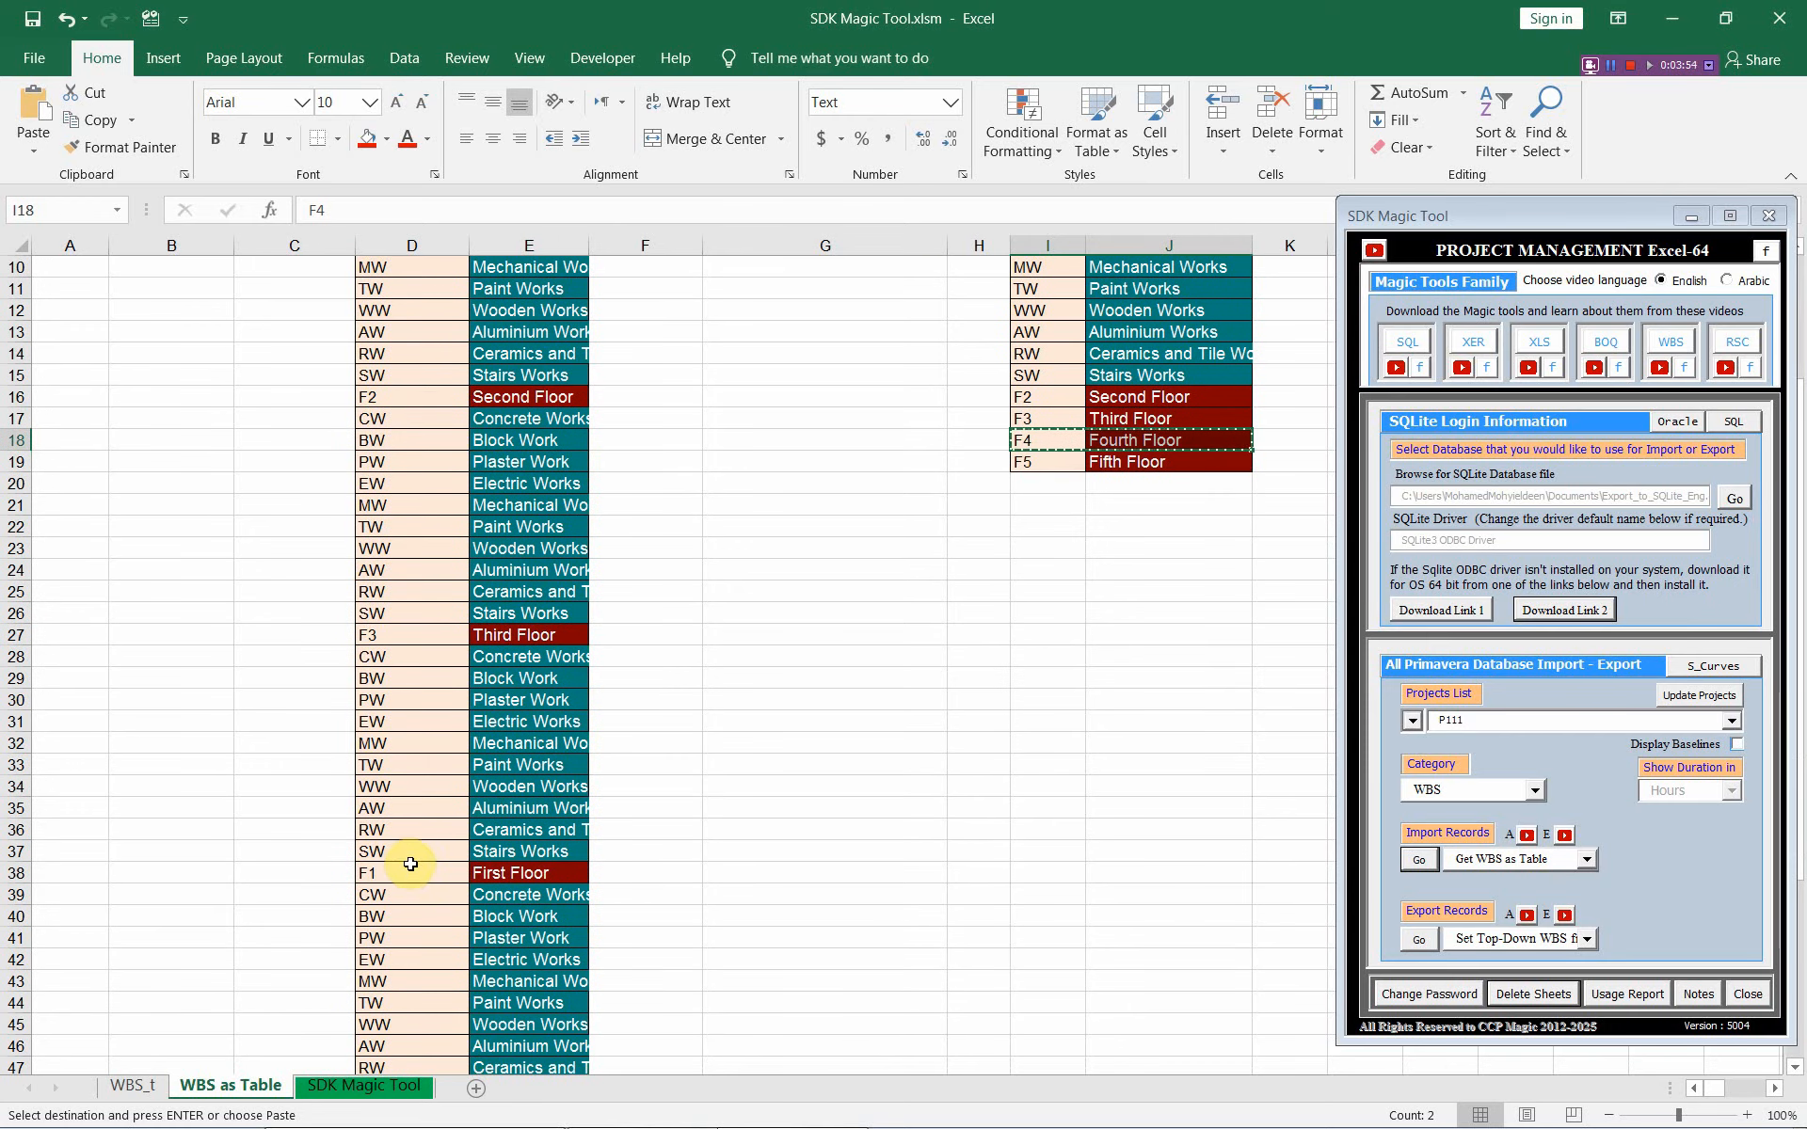
left_click_drag(411, 864, 509, 869)
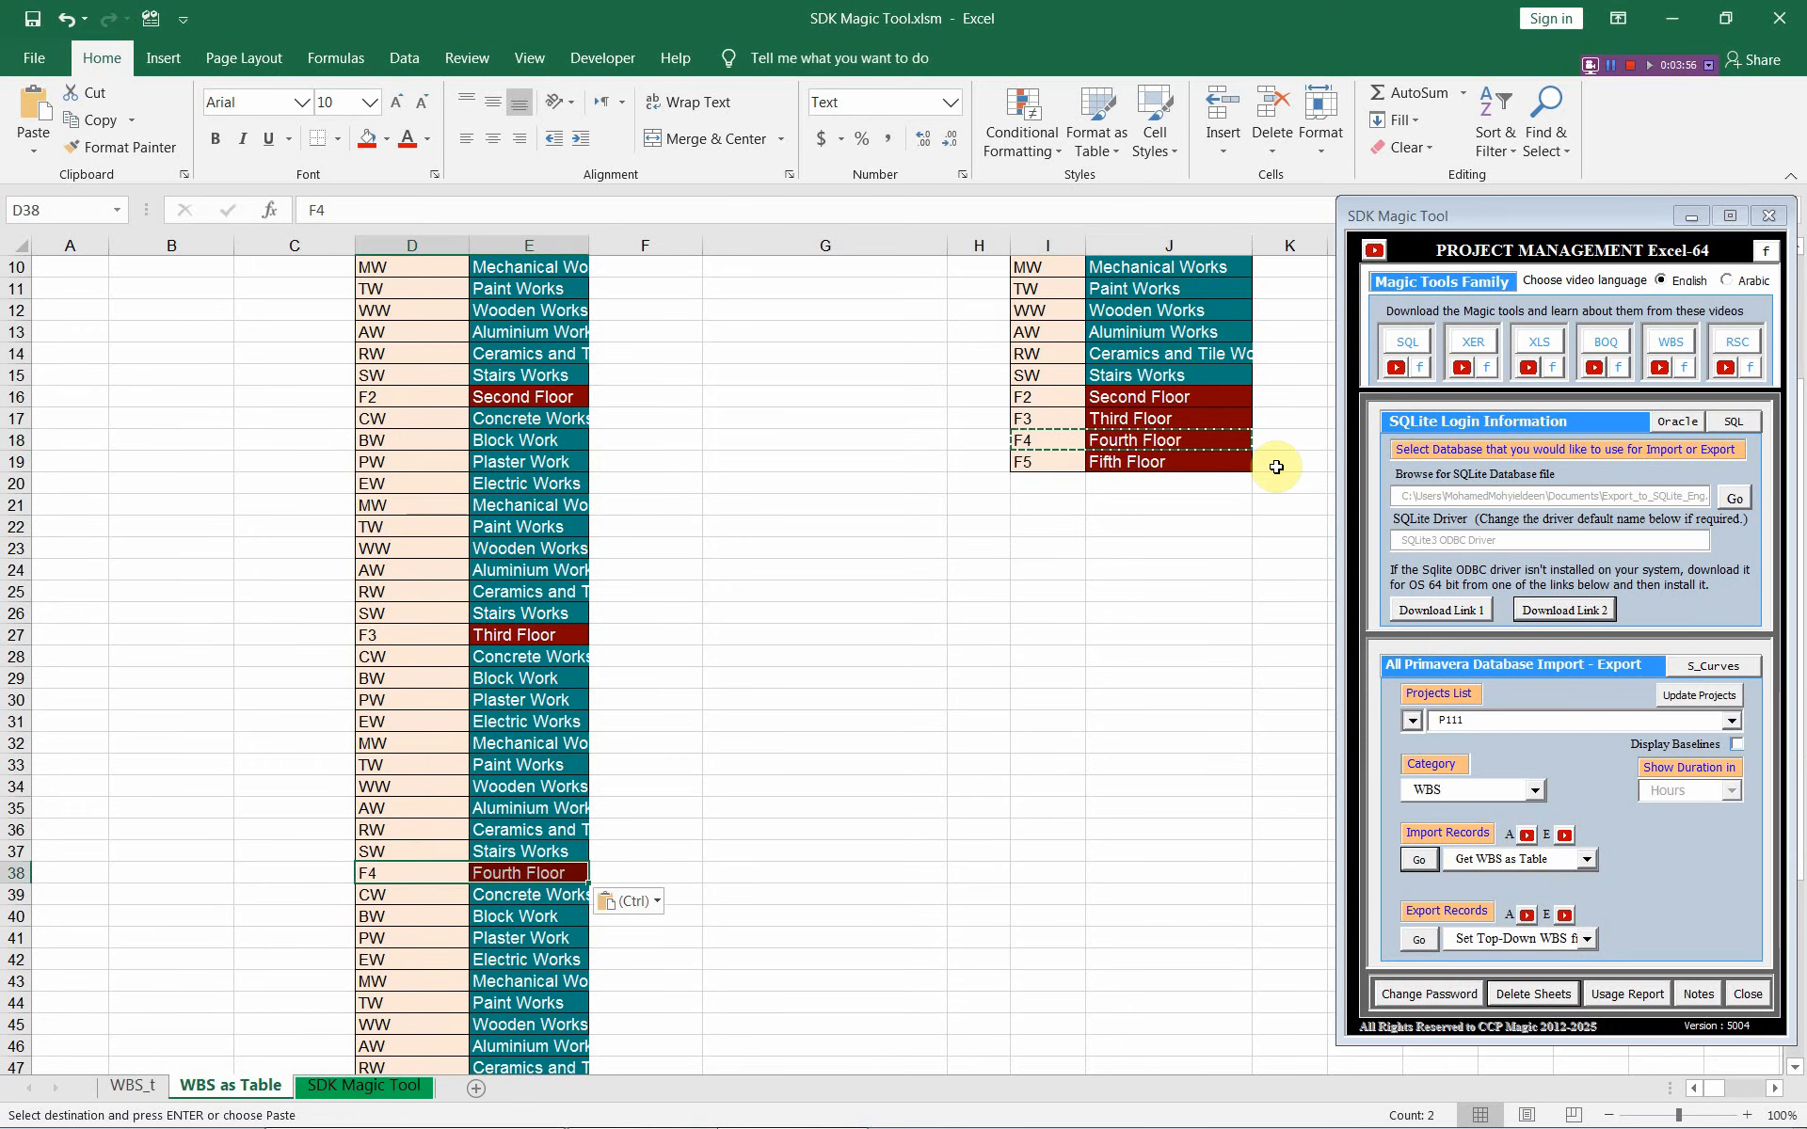
key("ctrl+v")
left_click_drag(1028, 461, 1132, 464)
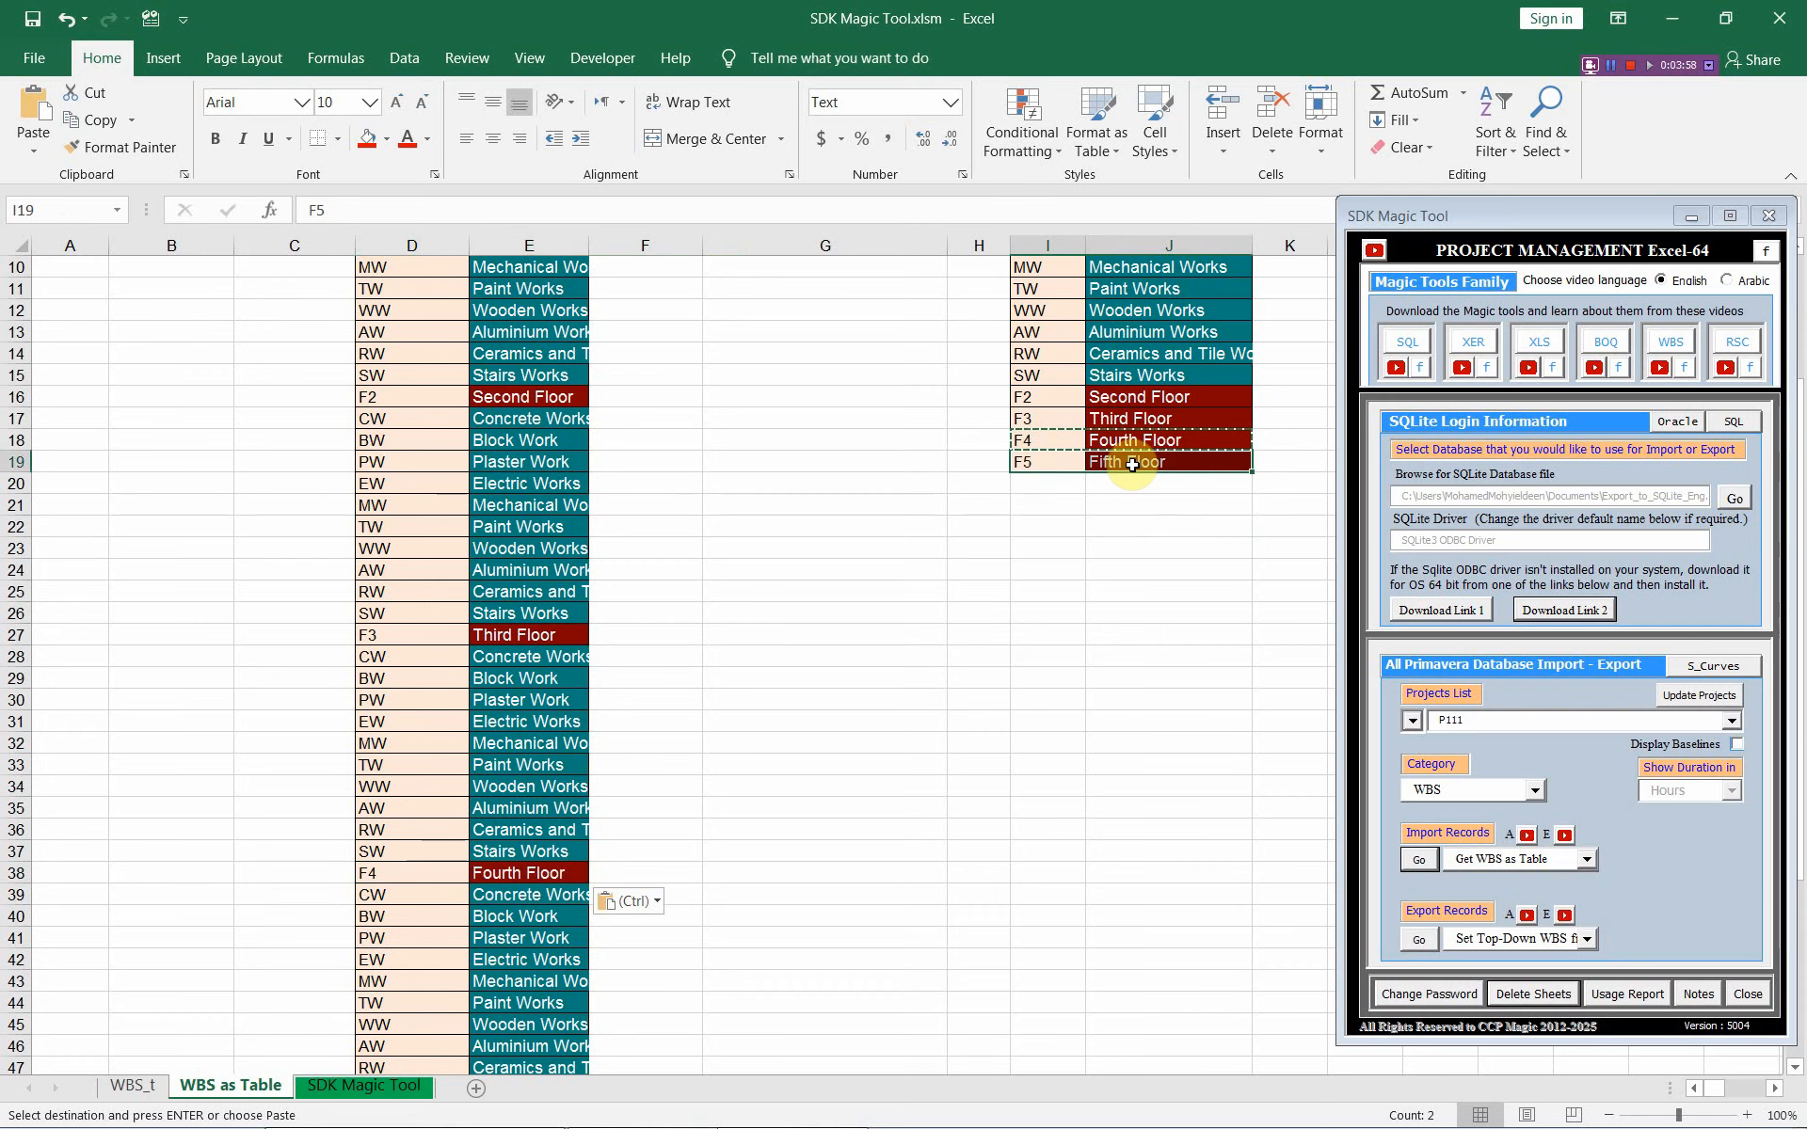
scroll(645, 634, "down", 4)
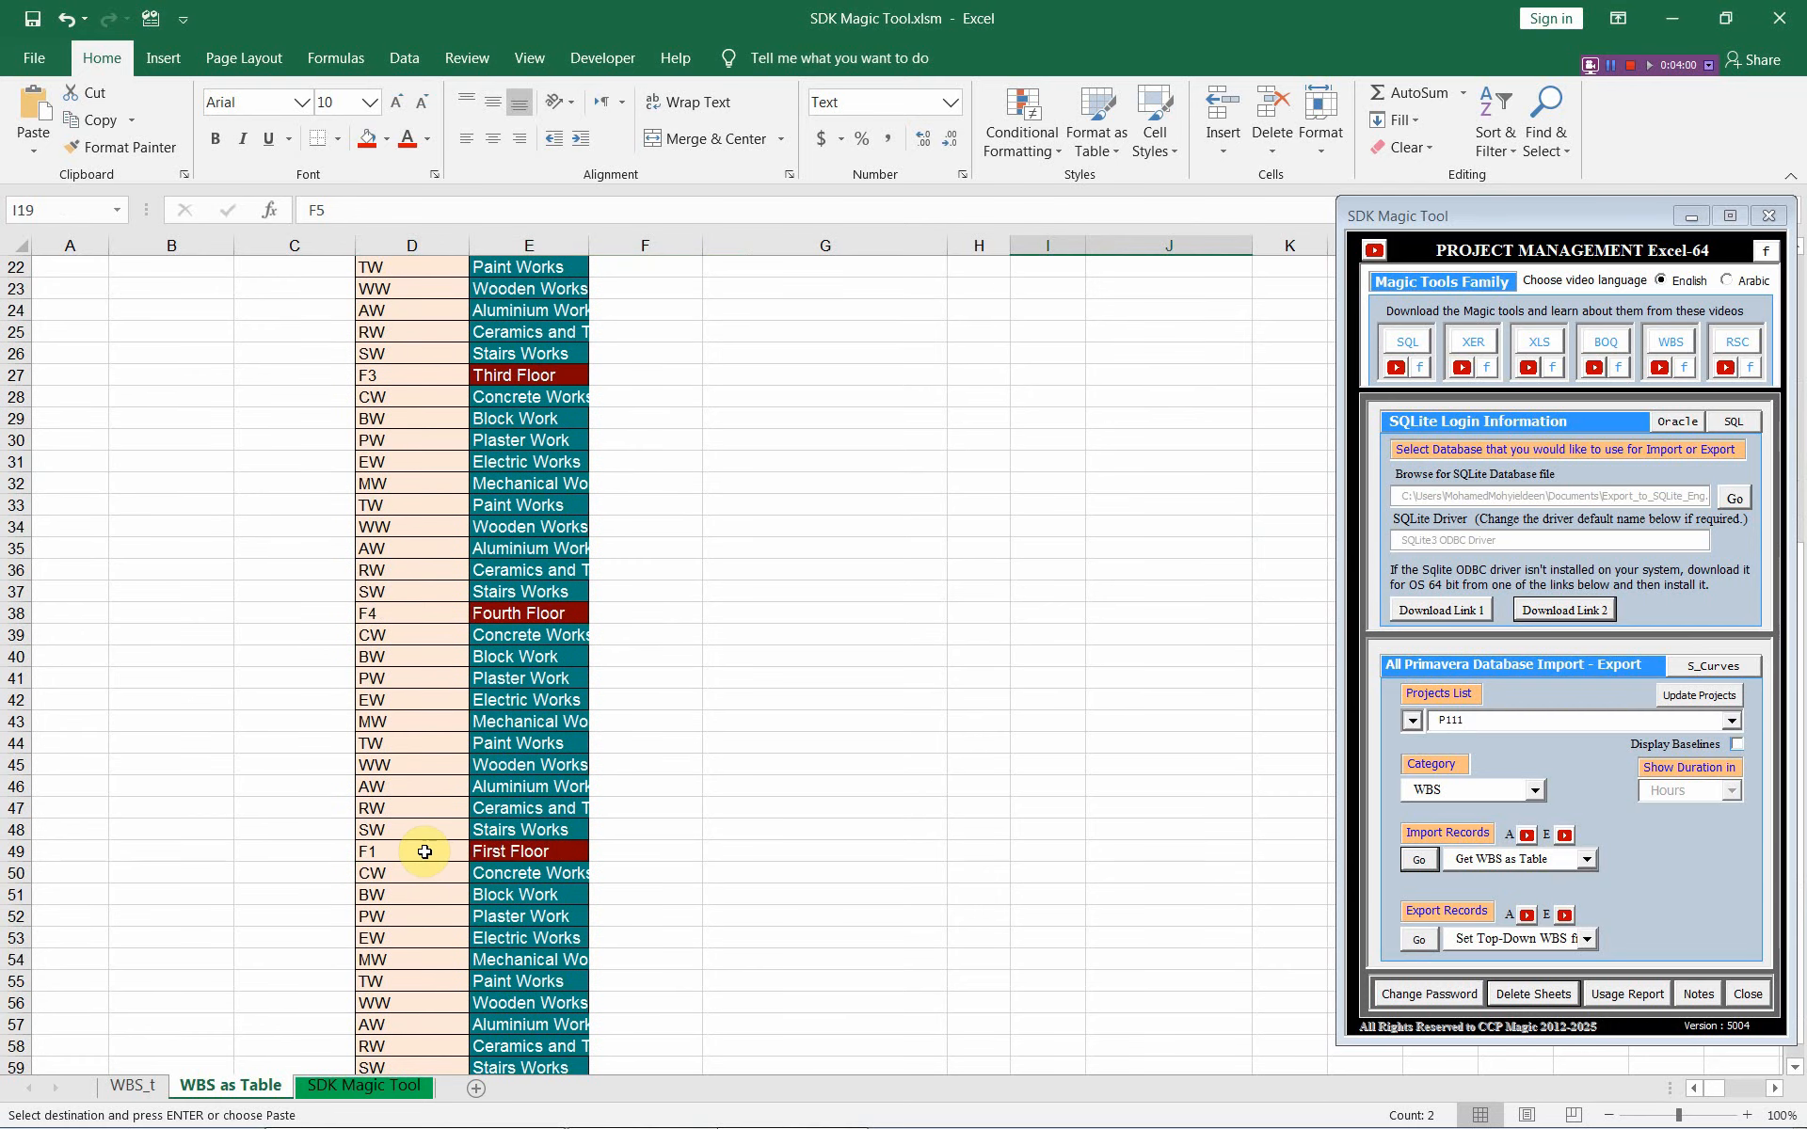
left_click(425, 852)
key("ctrl+v")
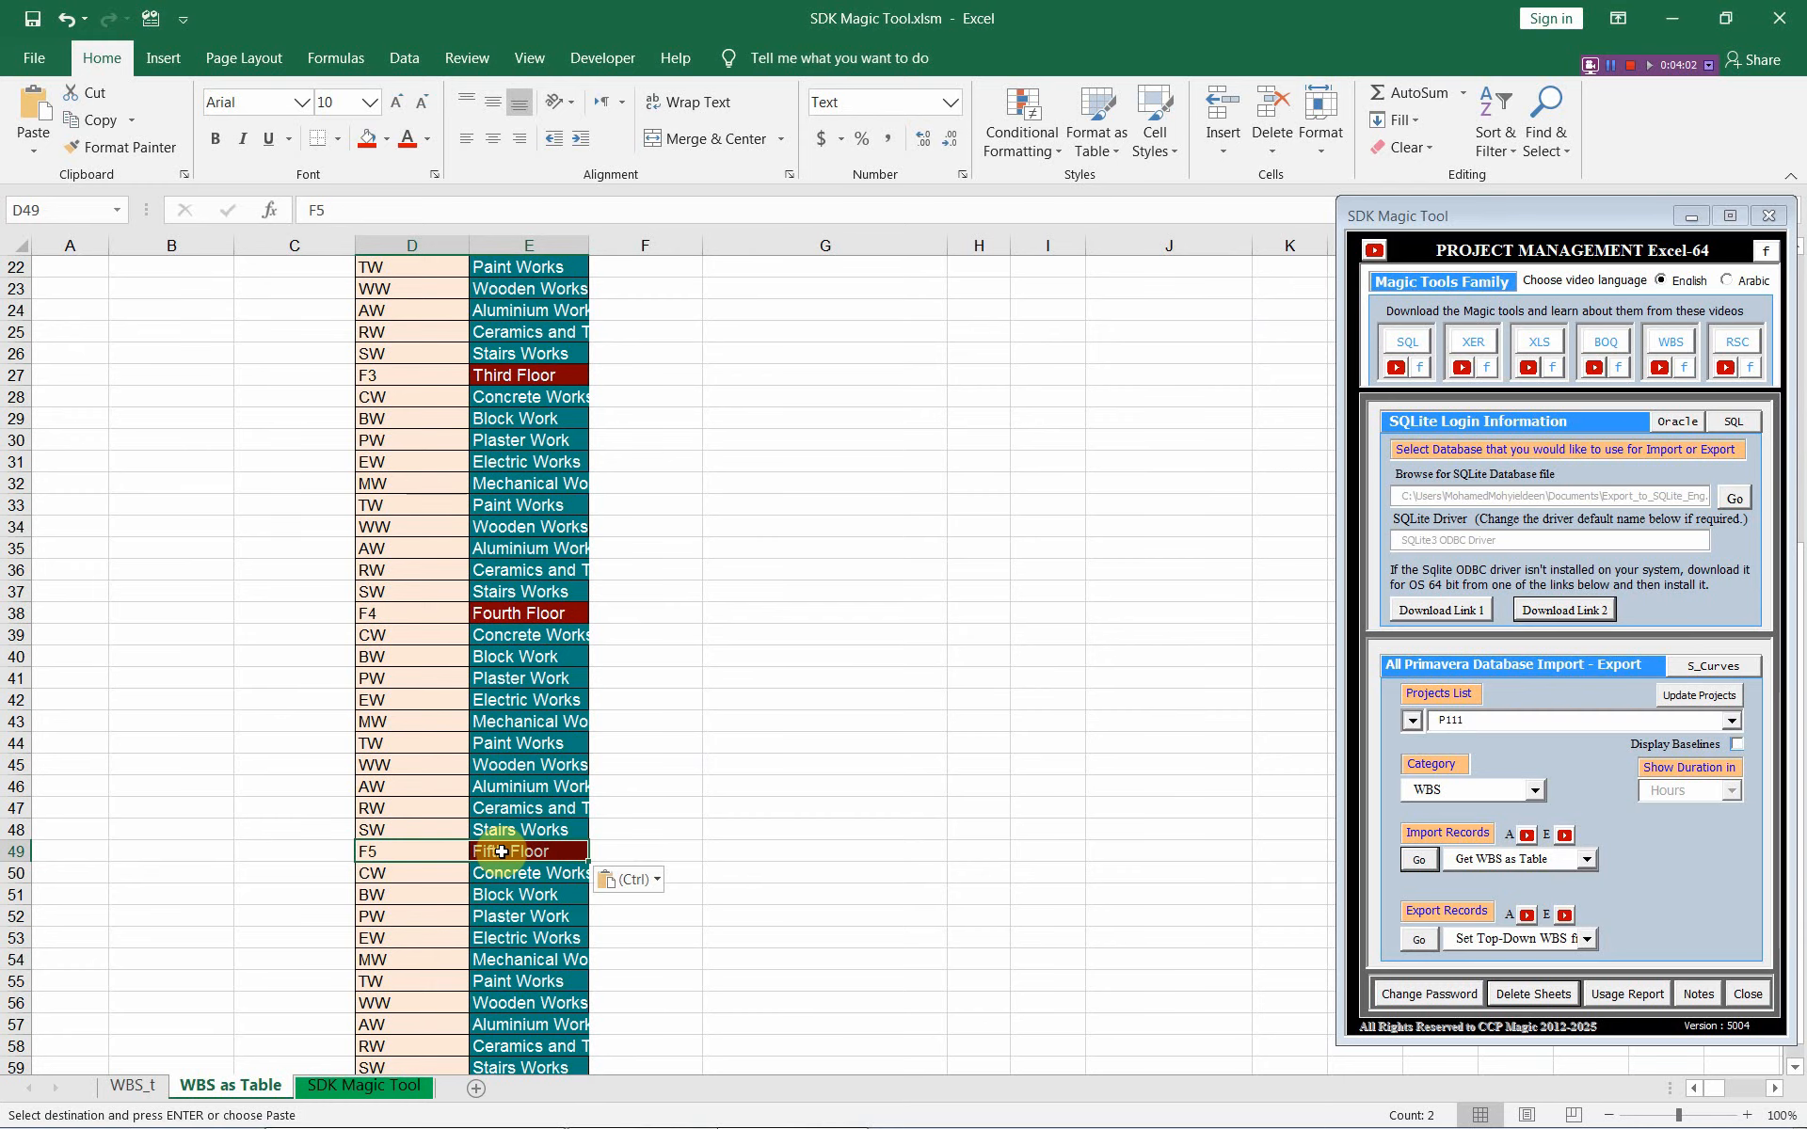
Step: Copy the project code P111 from D3 into the Parent WBS ID cell C4 of Building No (1)
scroll(387, 784, "up", 5)
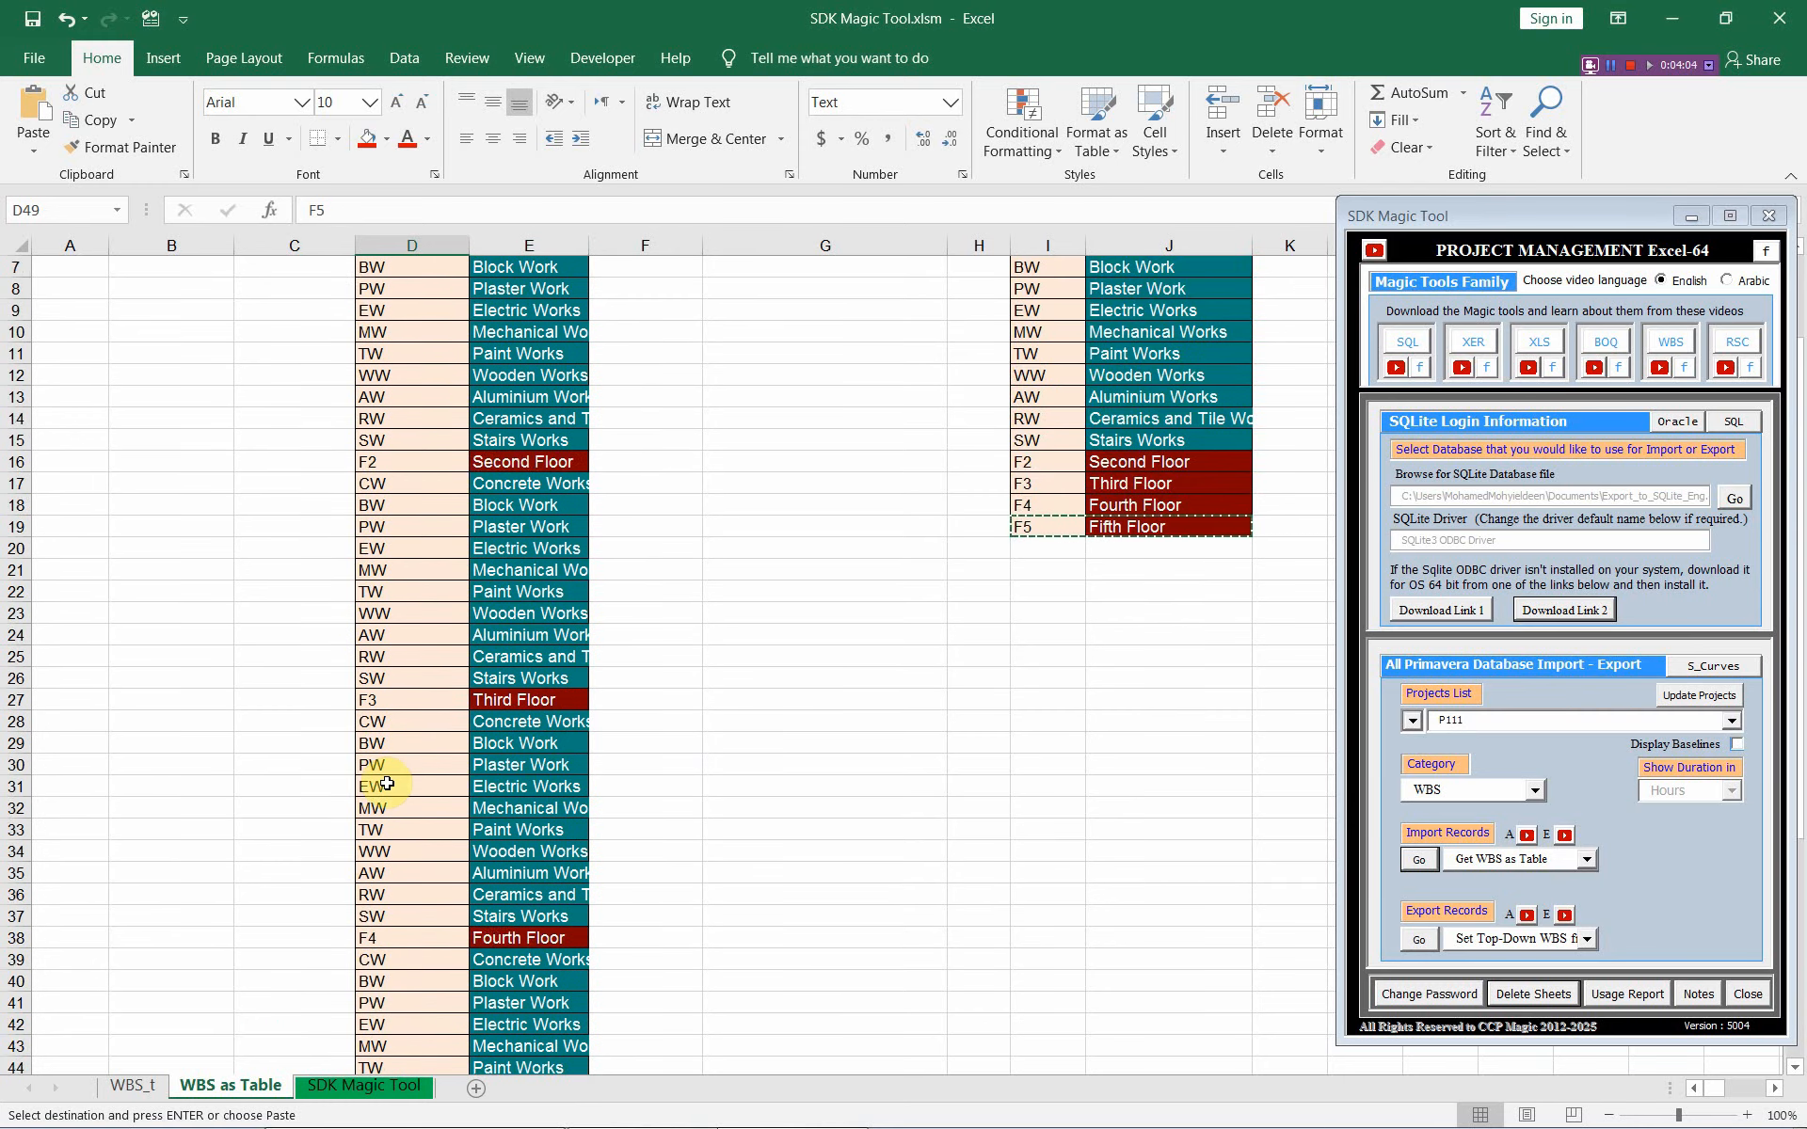
scroll(387, 784, "up", 2)
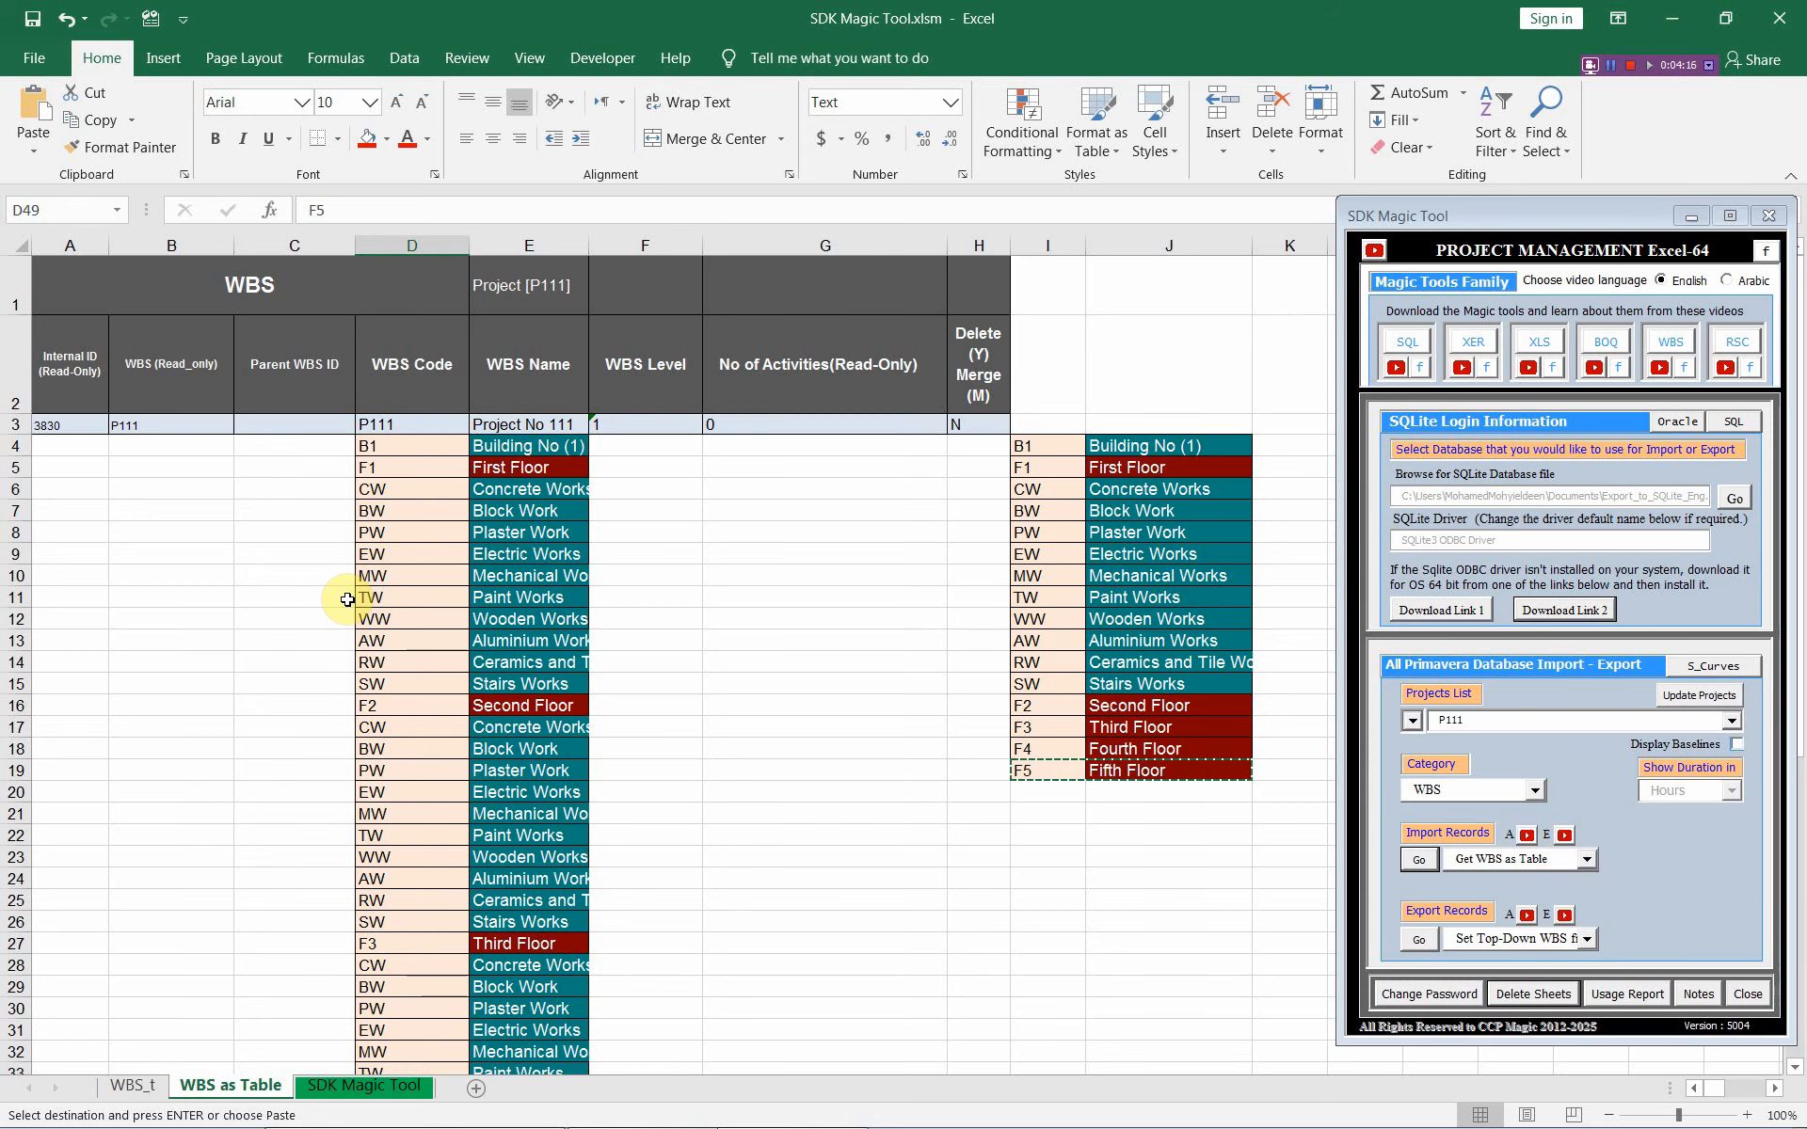
left_click(509, 446)
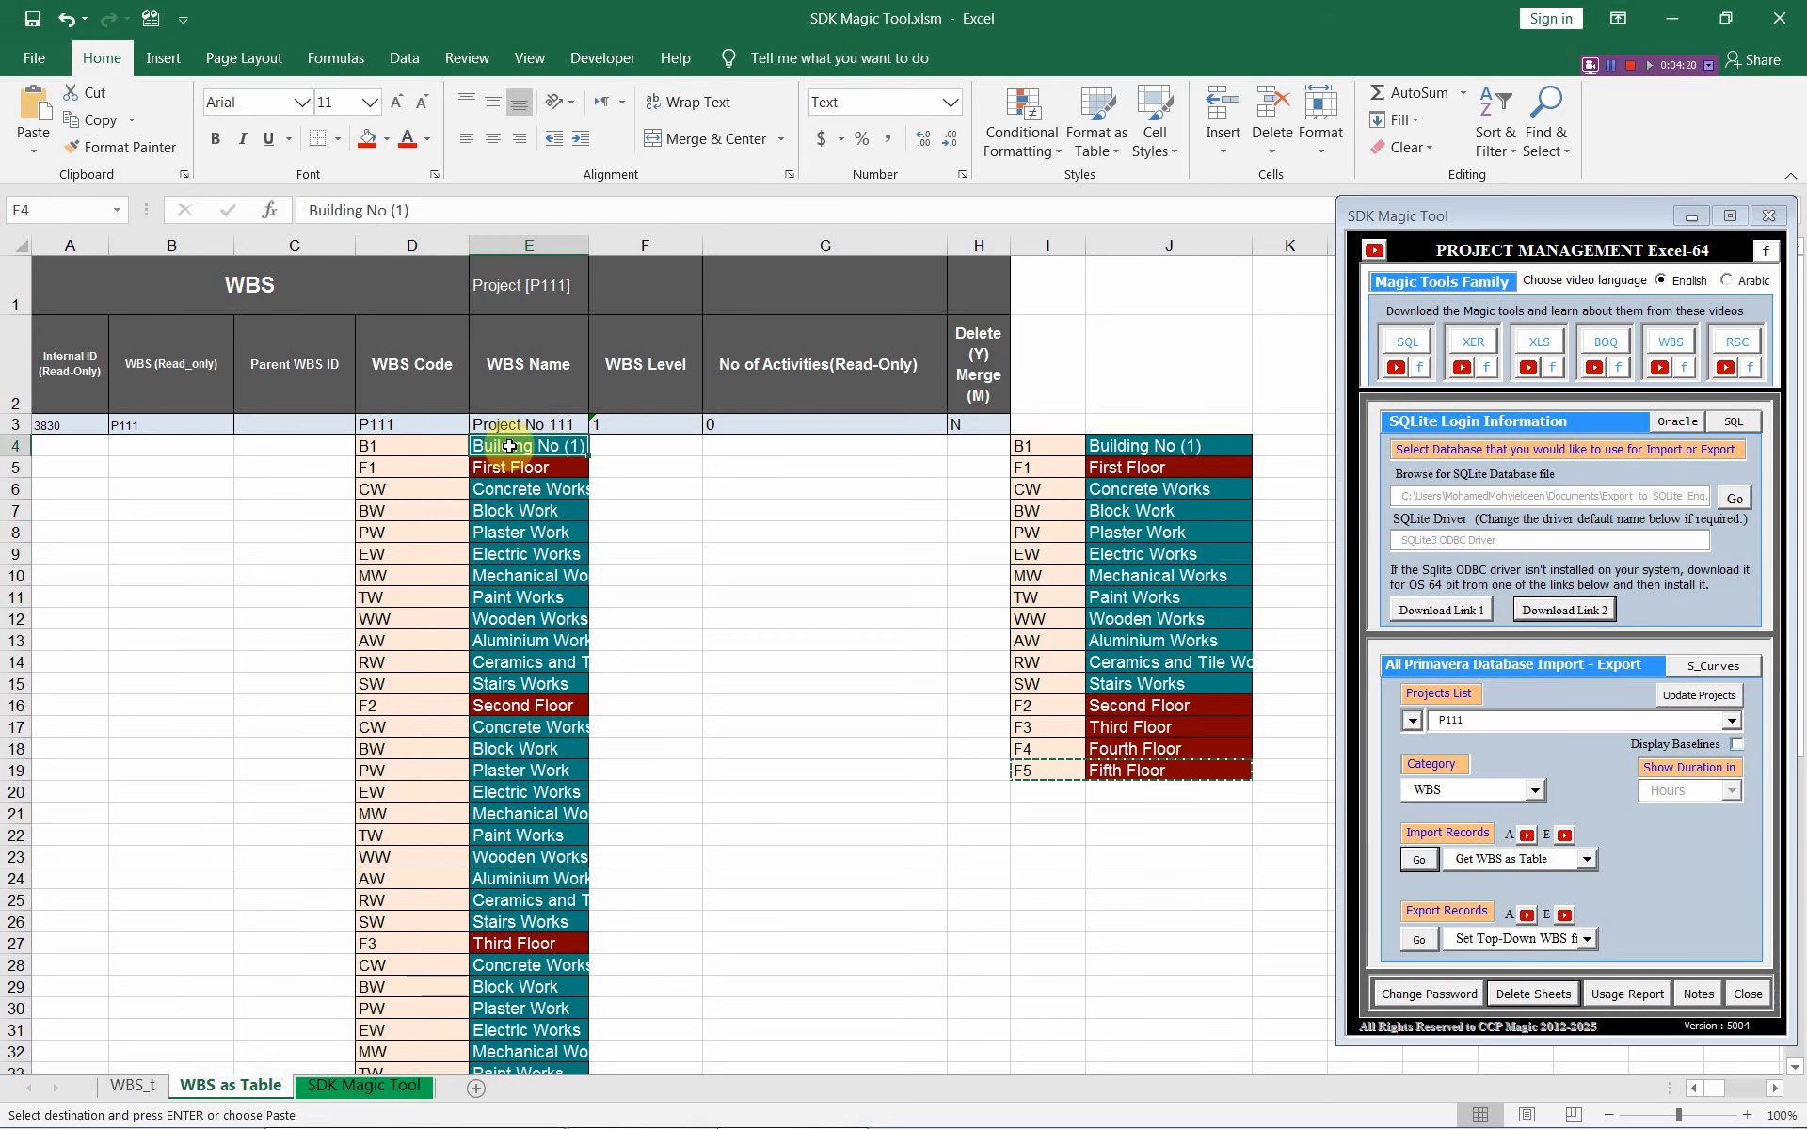
left_click(409, 422)
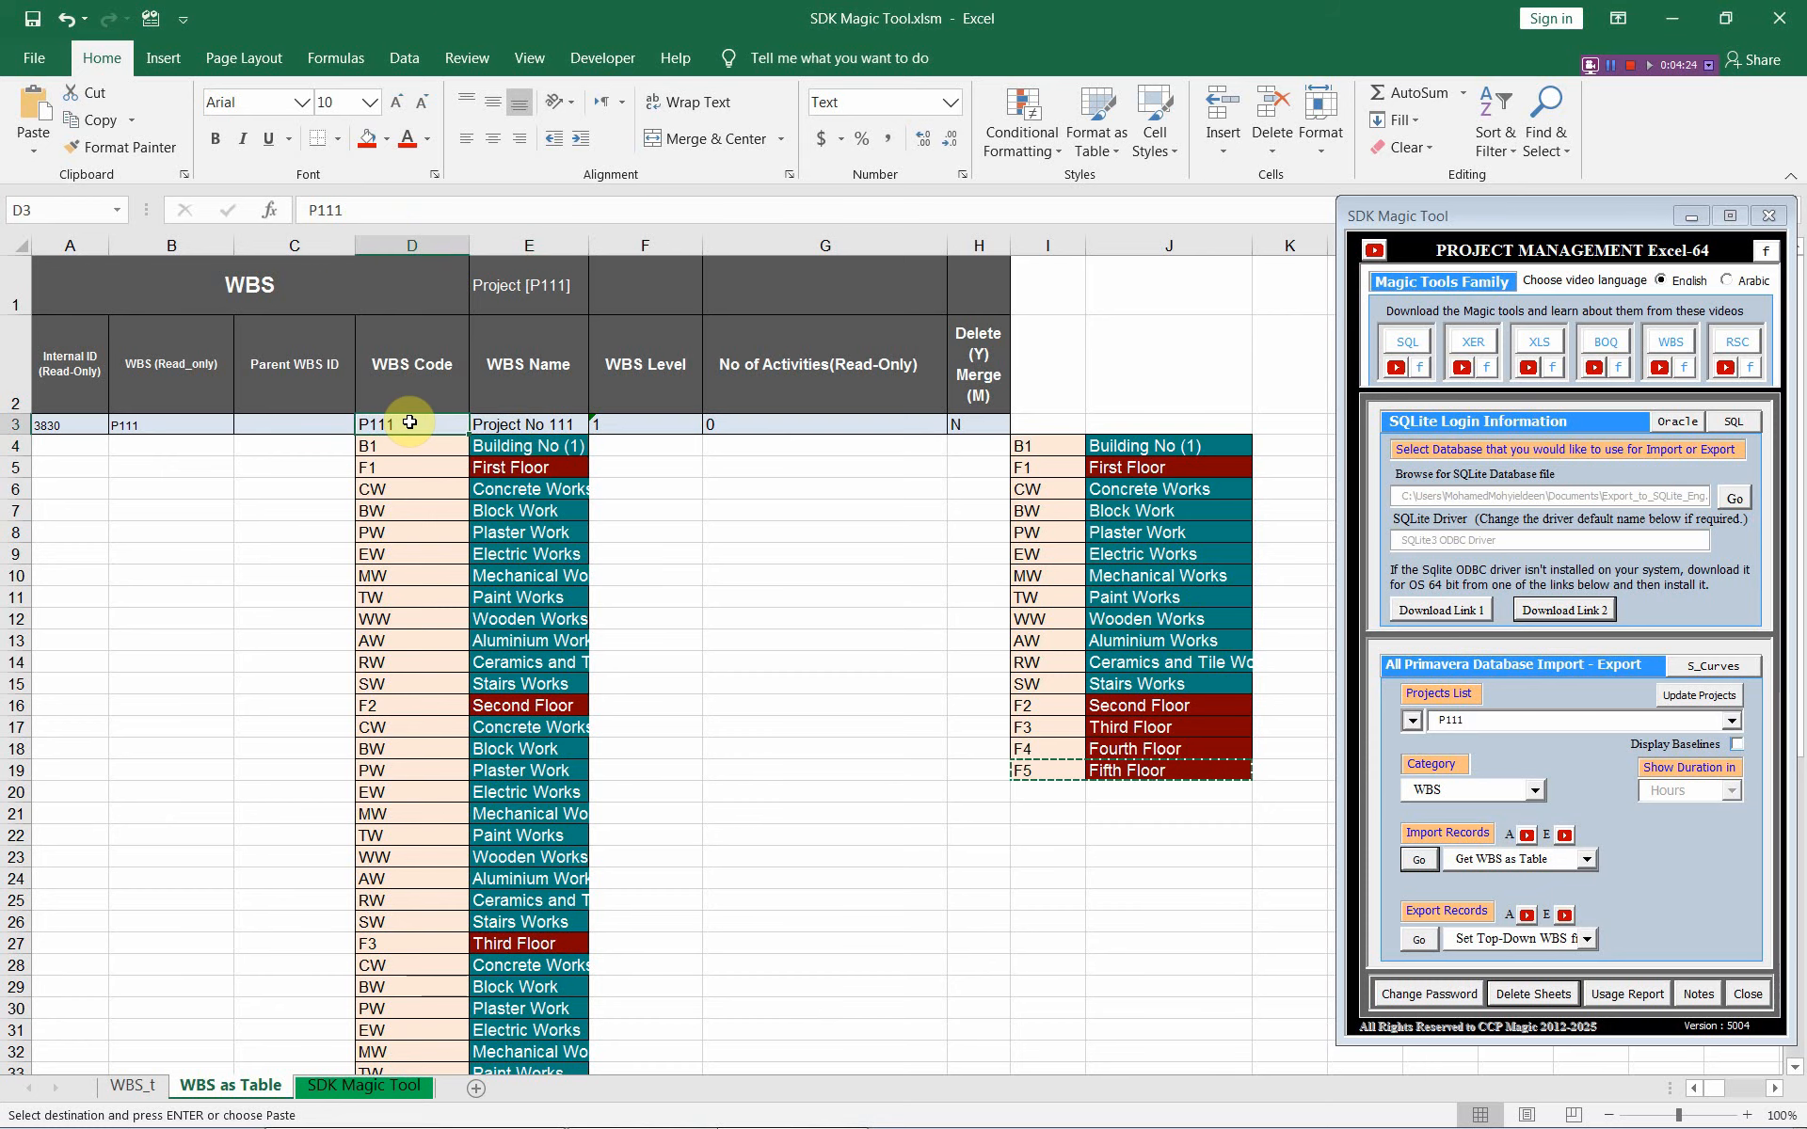
key("ctrl+c")
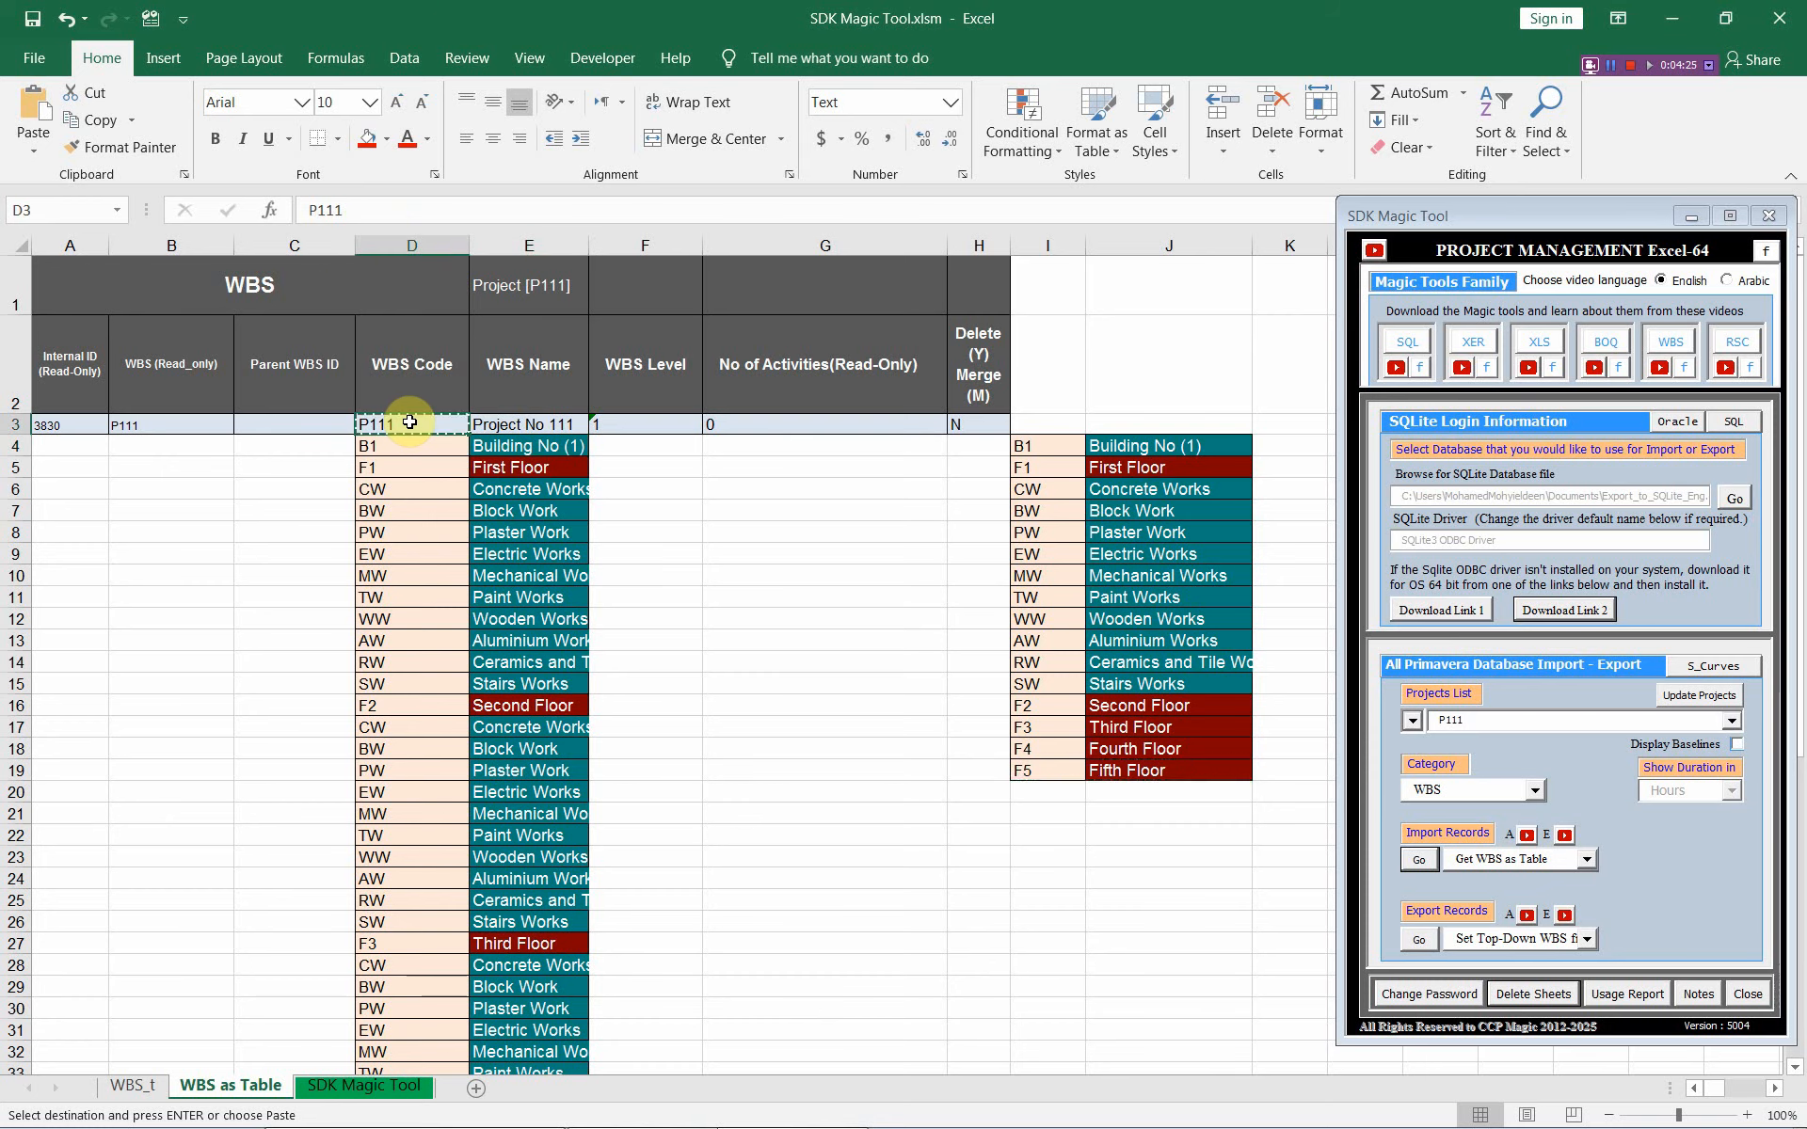
left_click(261, 446)
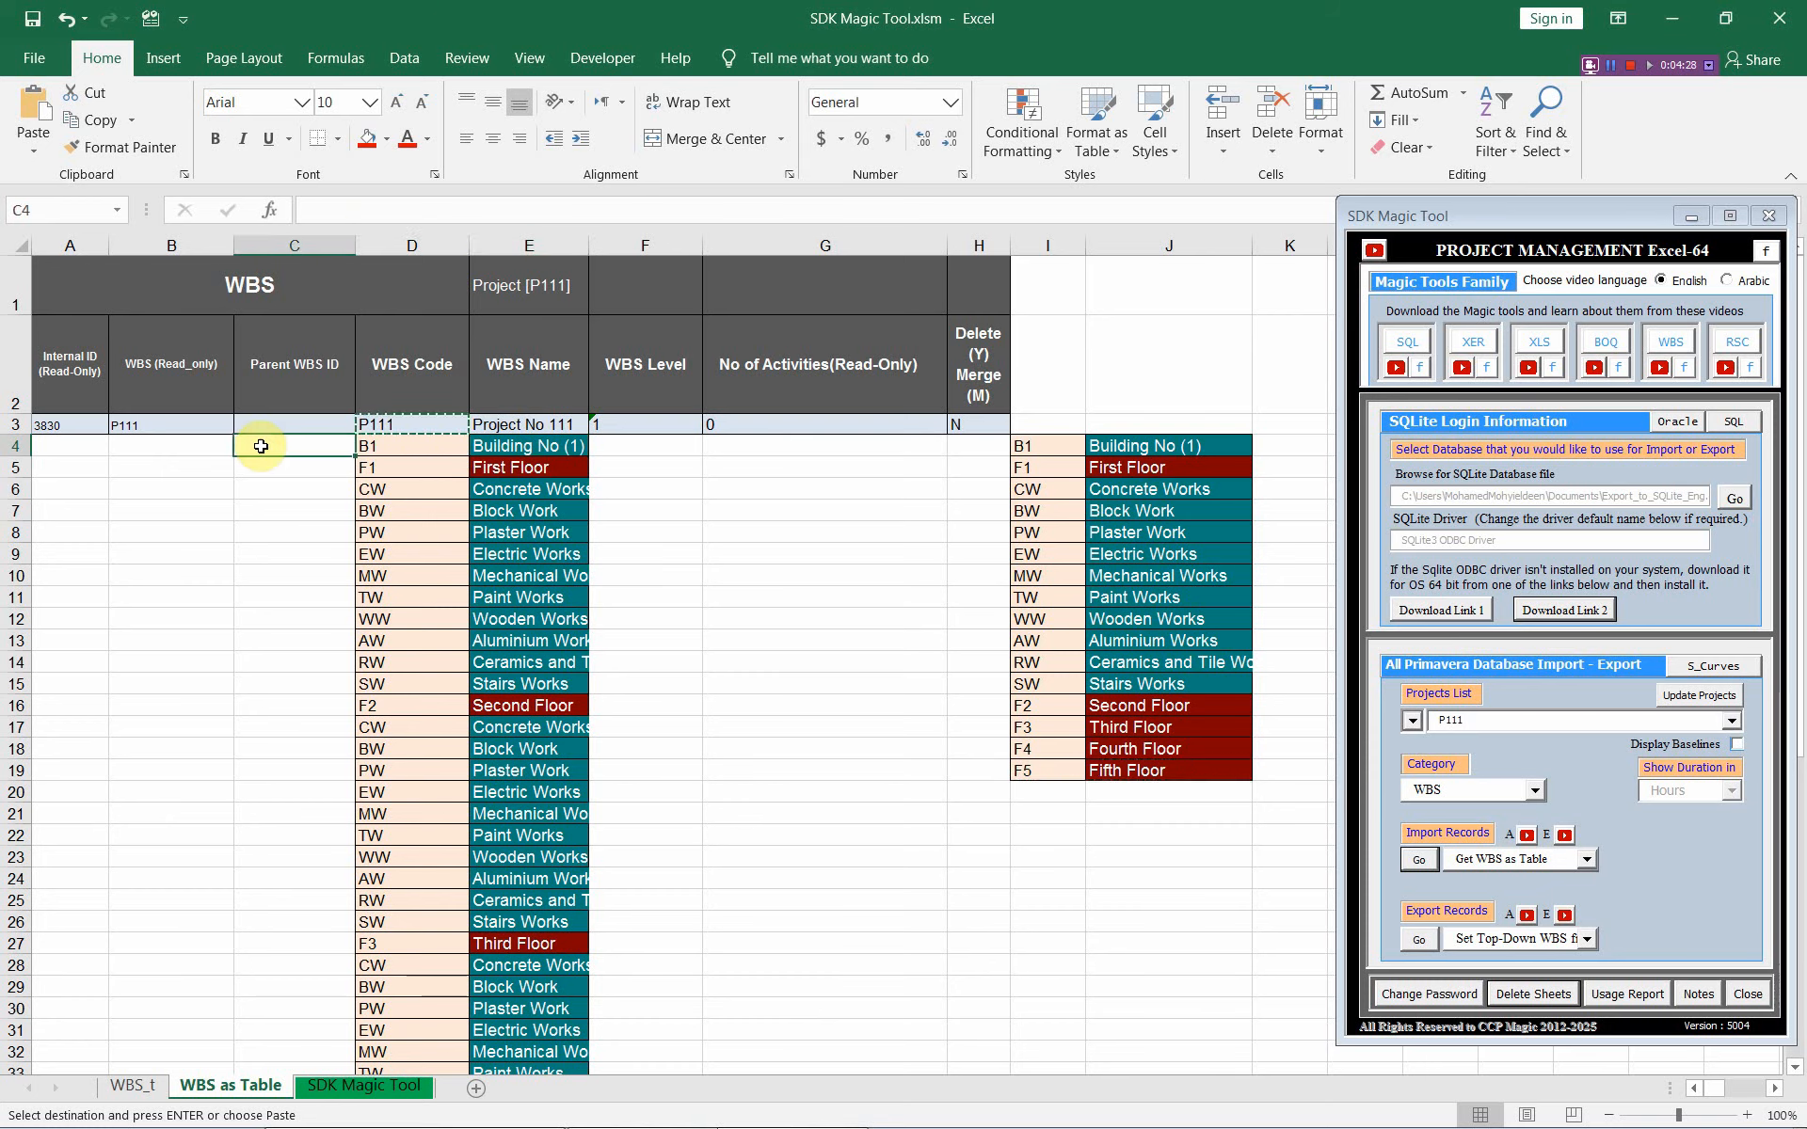
key("ctrl+v")
Step: Copy the building code B1 from D4 into the Parent WBS ID cells of all five floor rows: C5, C16, C27, C38 and C49
left_click(391, 448)
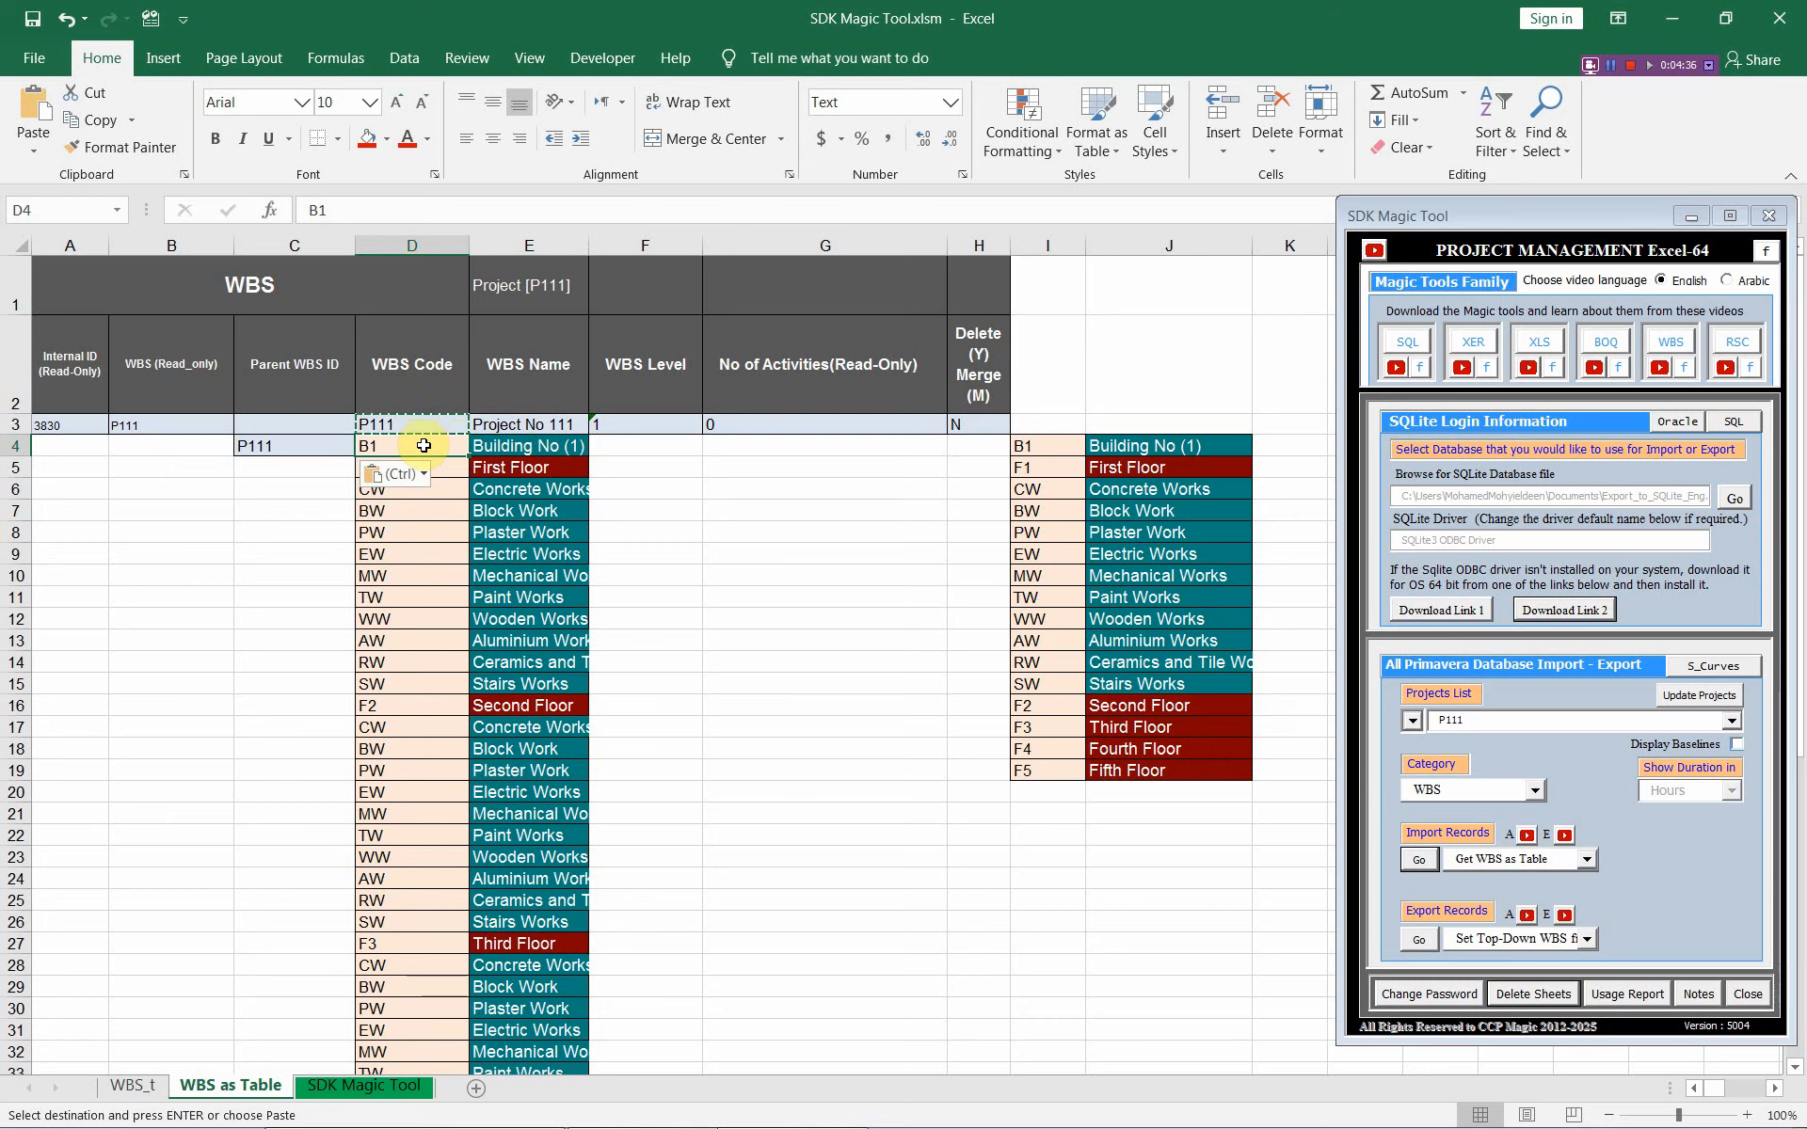
key("ctrl+c")
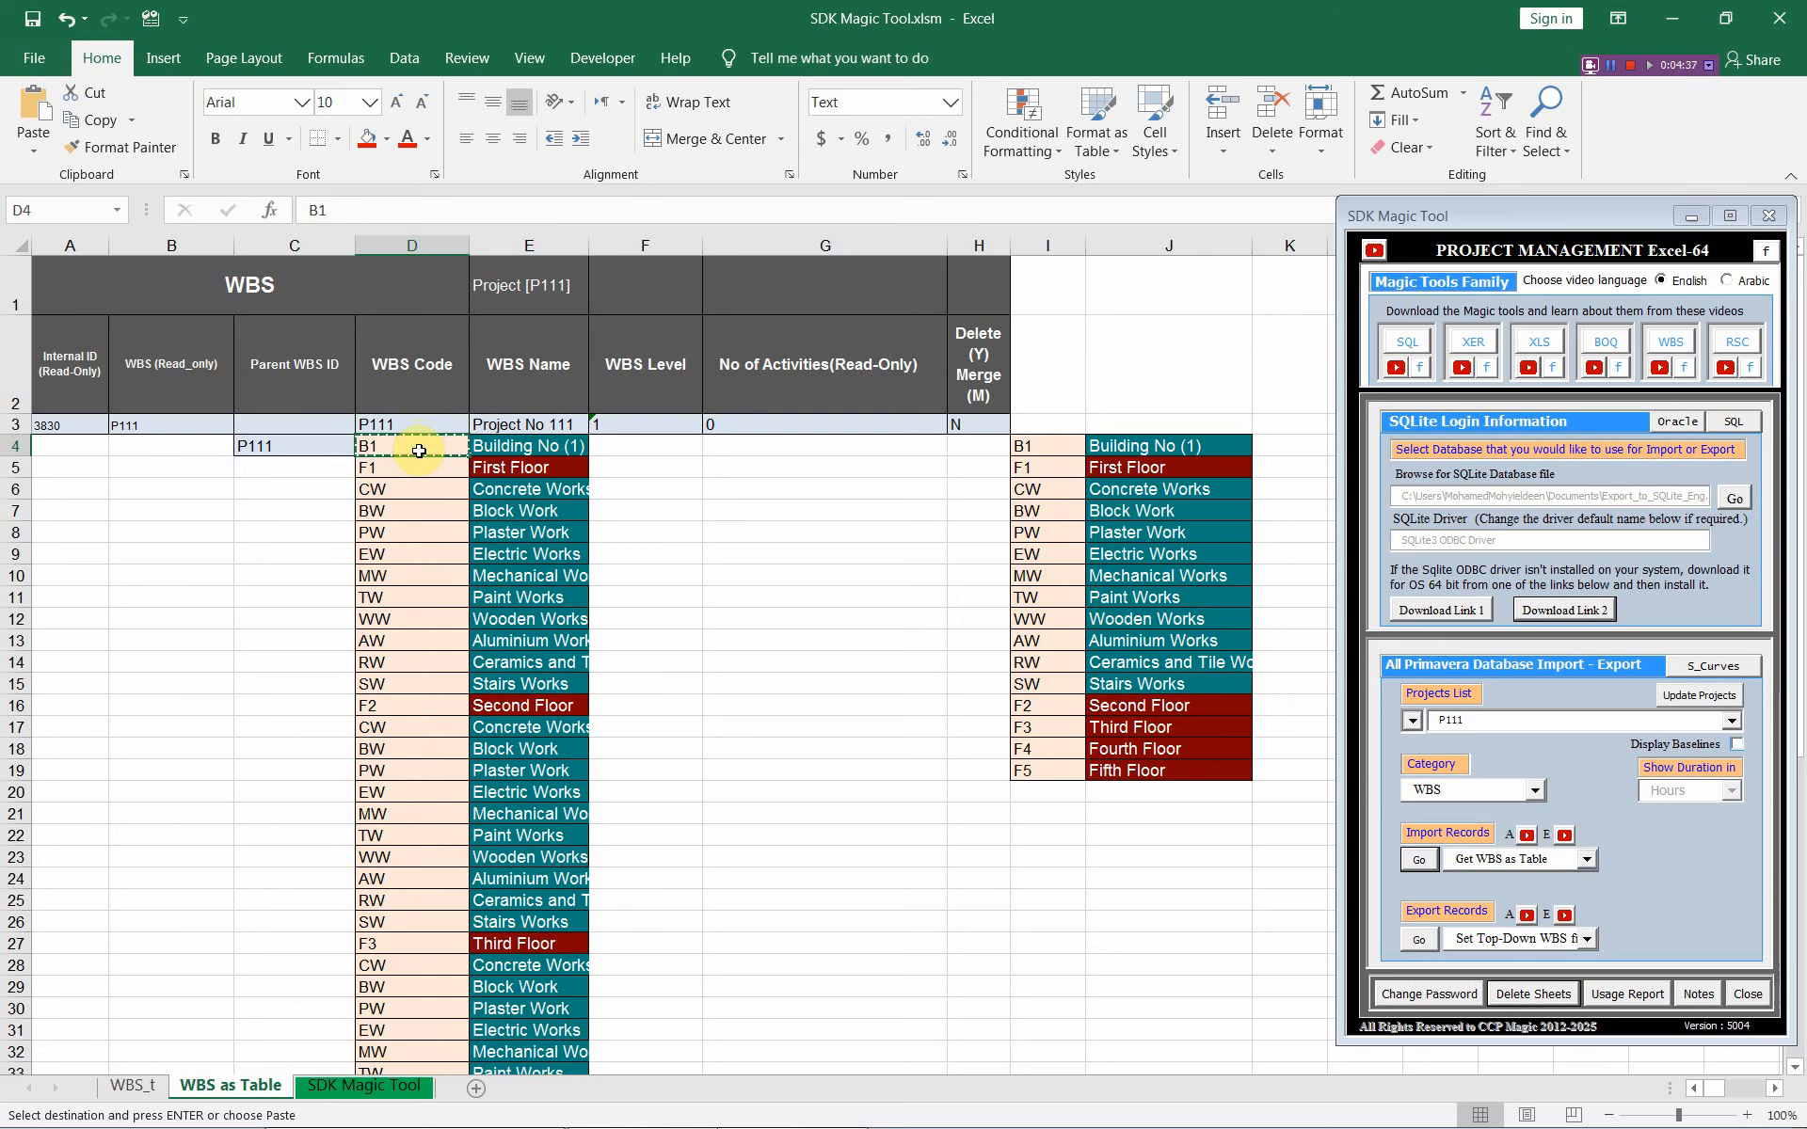
left_click(280, 705)
left_click(281, 471)
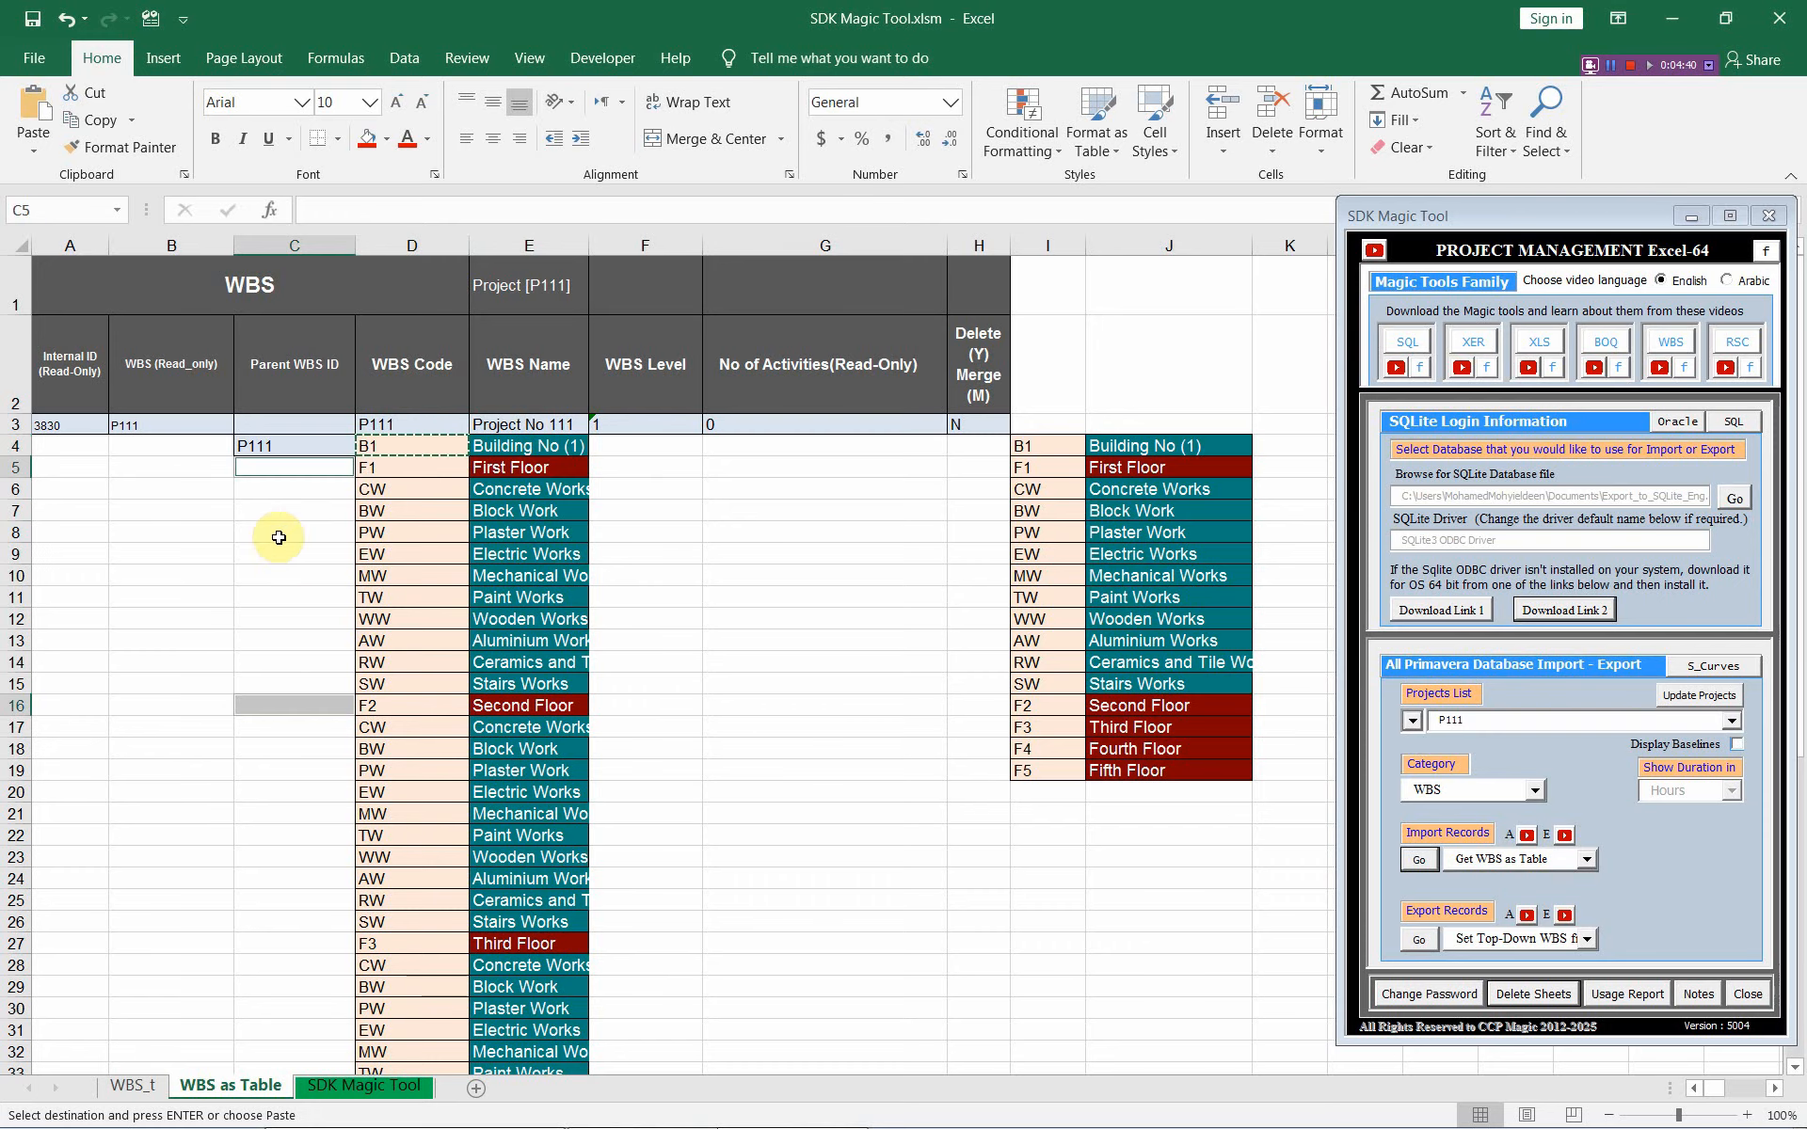
scroll(279, 537, "down", 2)
left_click(290, 706)
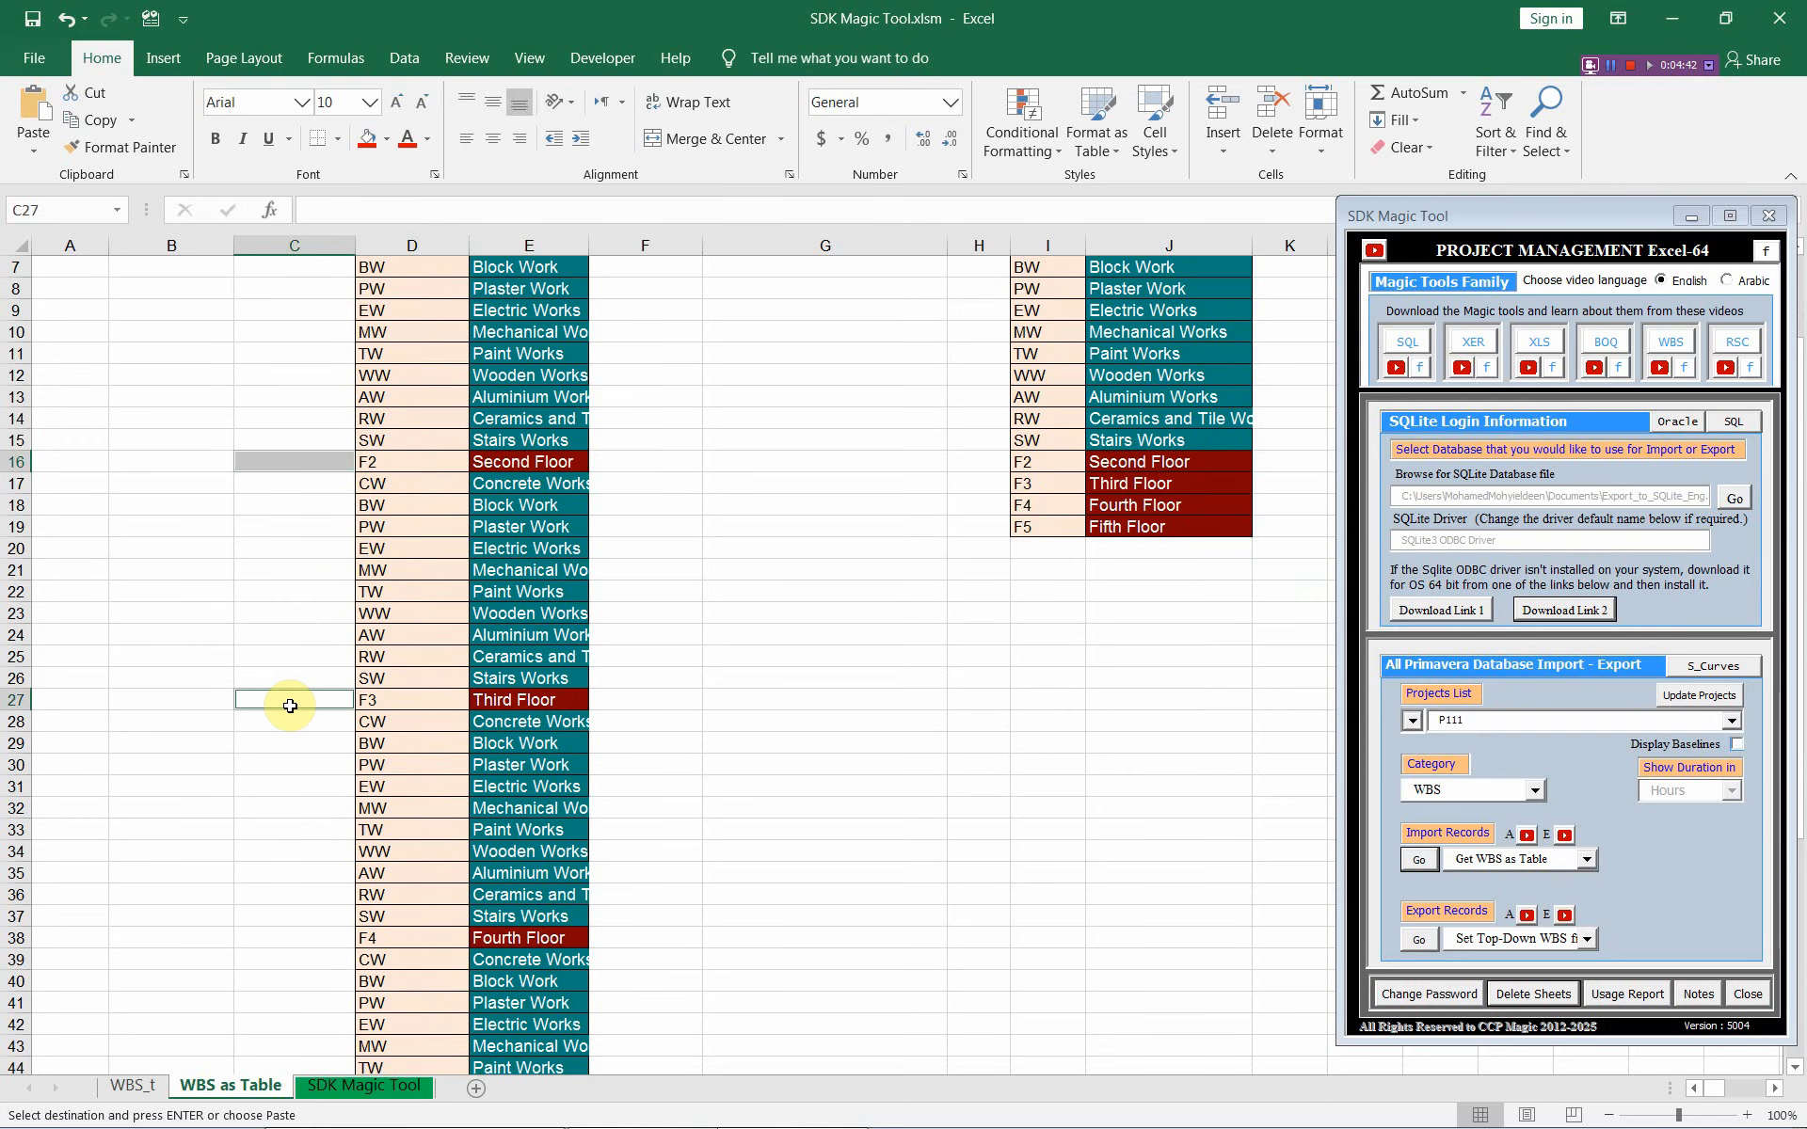
left_click(290, 937, "ctrl")
scroll(288, 885, "down", 3)
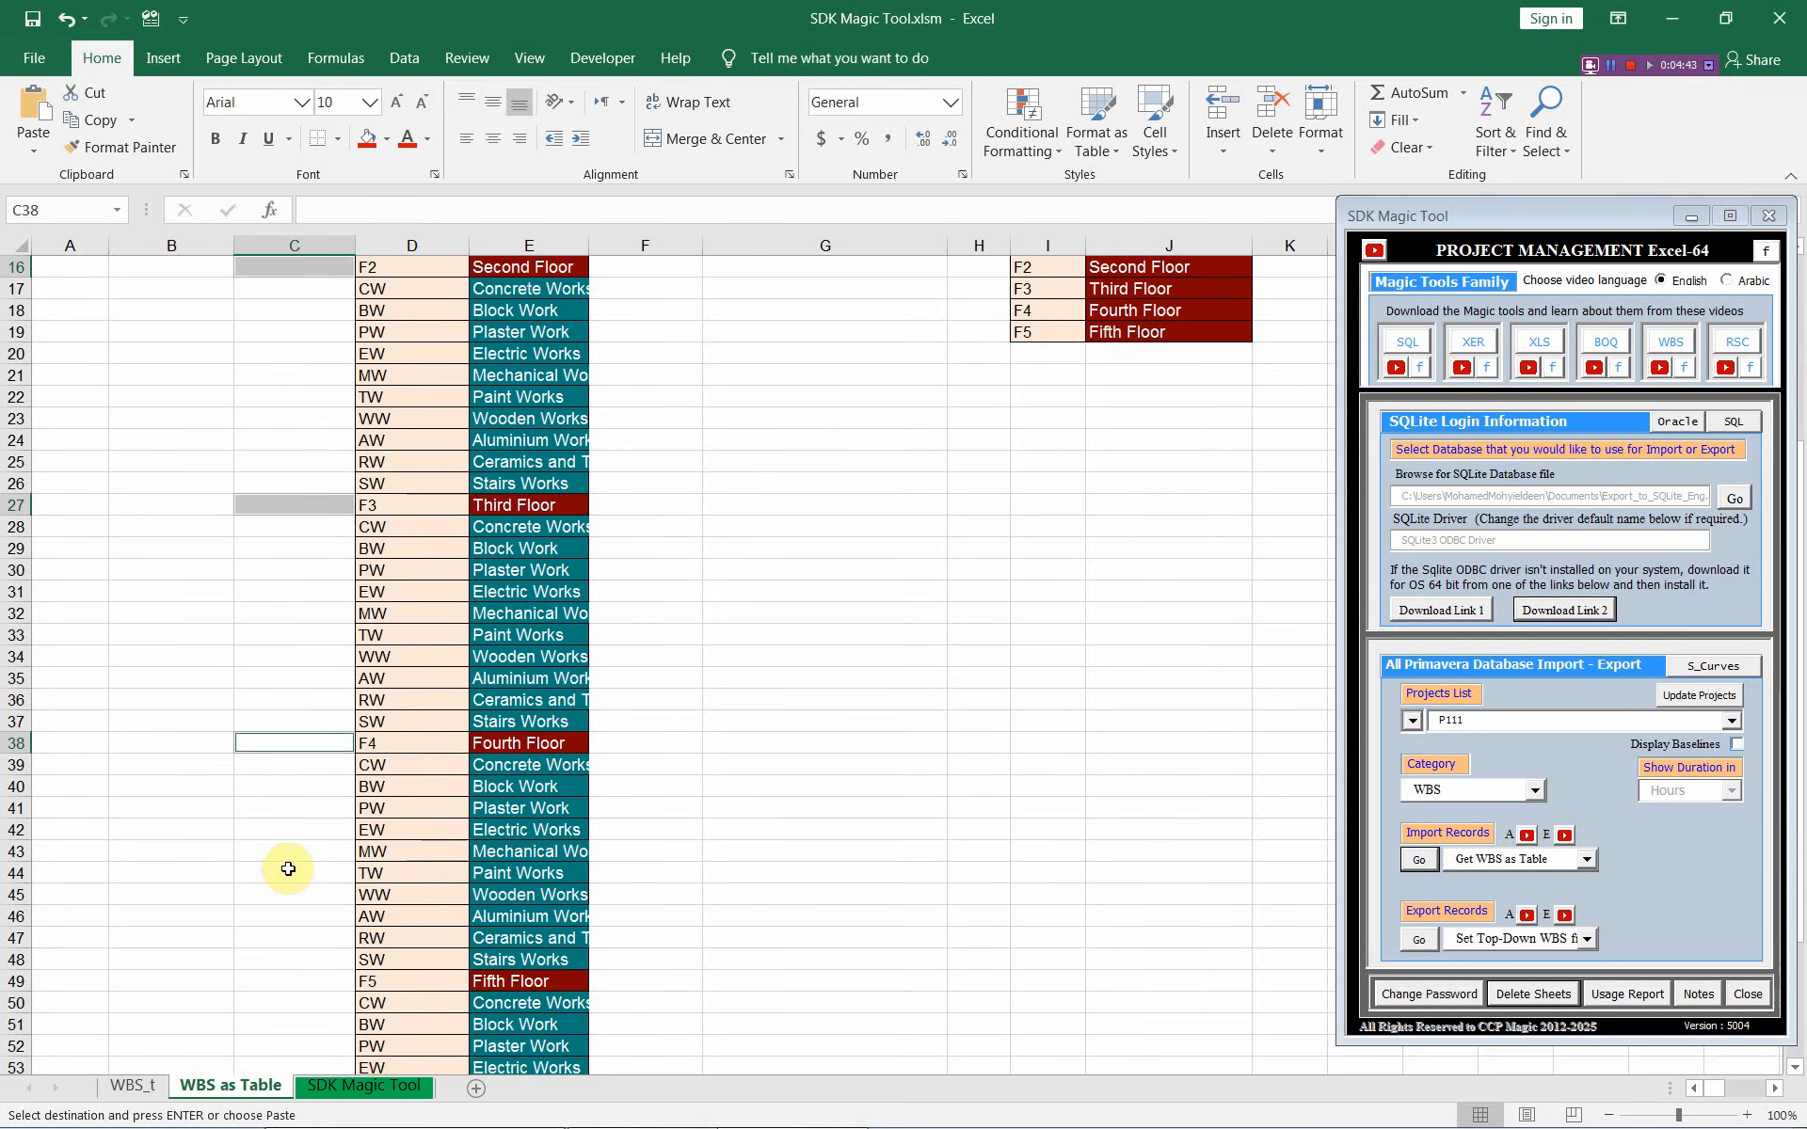
left_click(278, 977, "ctrl")
scroll(273, 941, "down", 3)
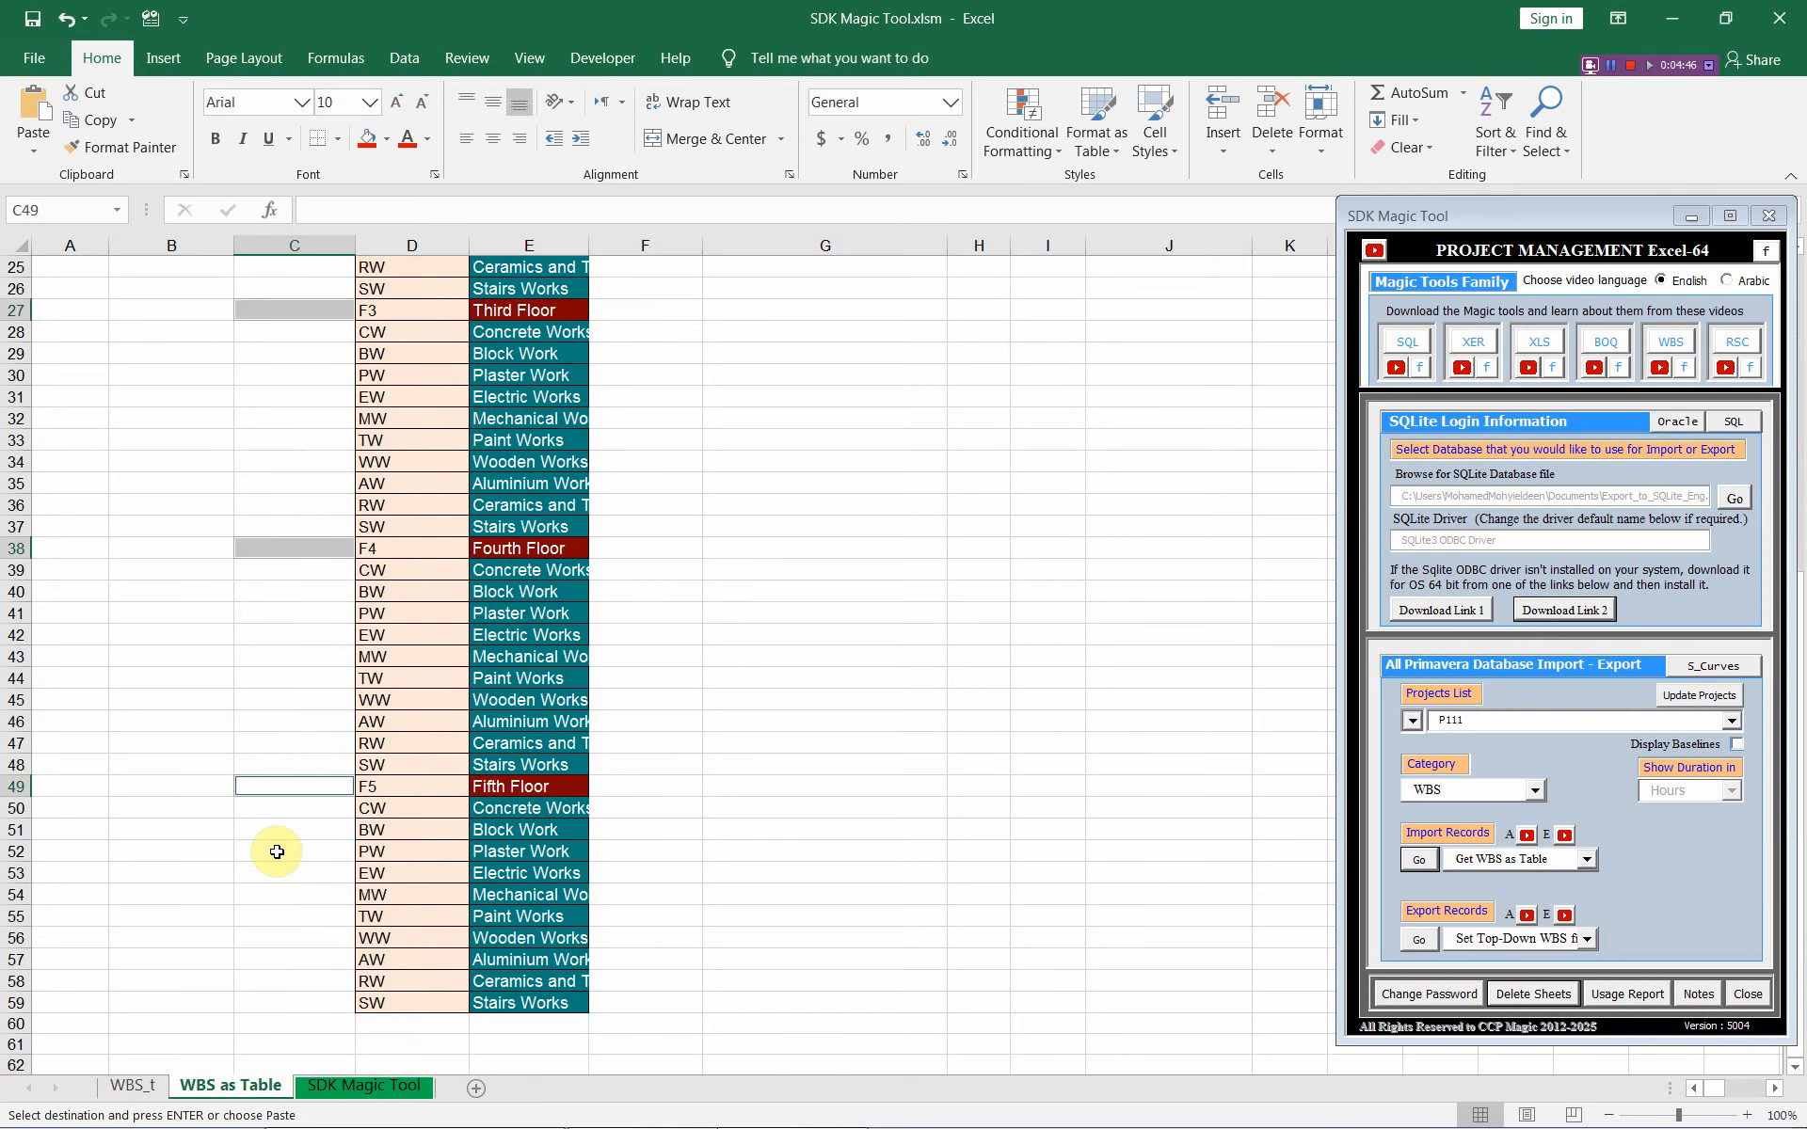
key("ctrl+v")
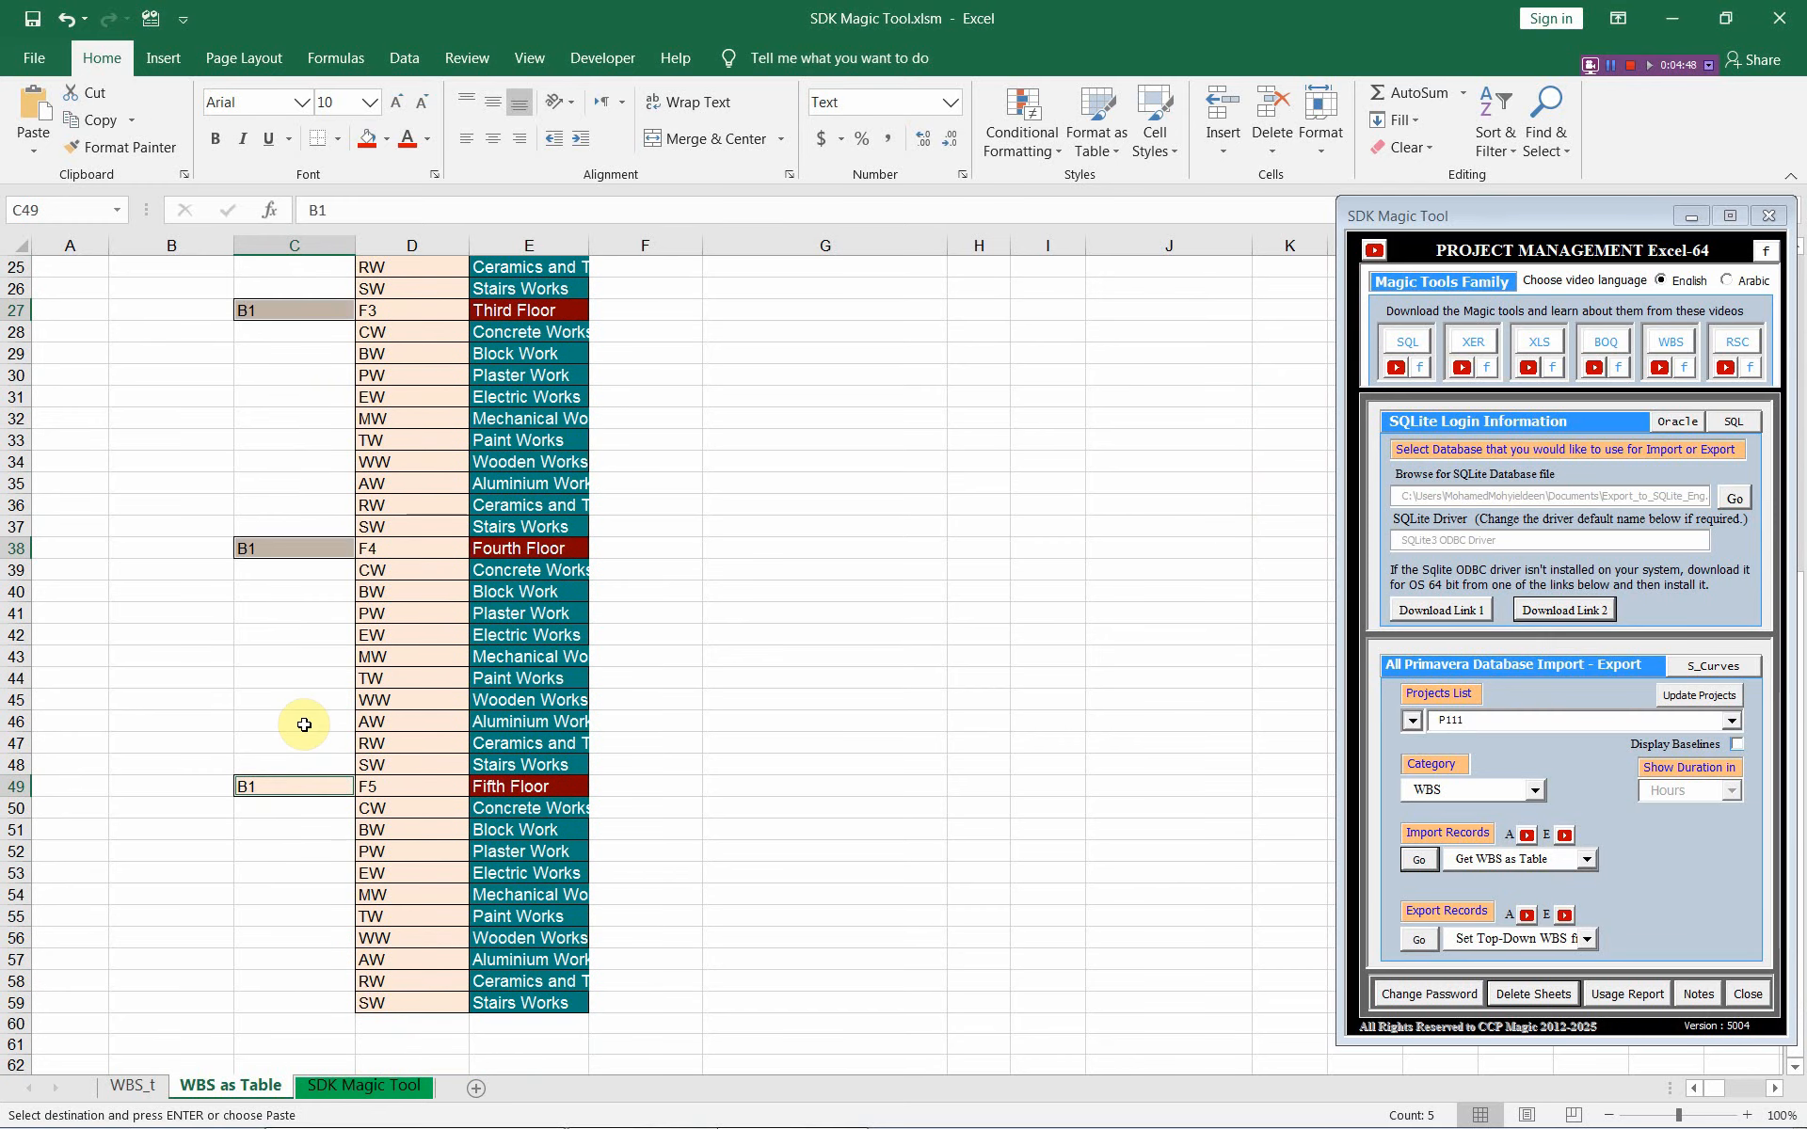
Step: Copy the First Floor code F1 from D5 into the Parent WBS ID cells C6:C15 of its work packages
scroll(292, 772, "up", 6)
scroll(257, 618, "up", 2)
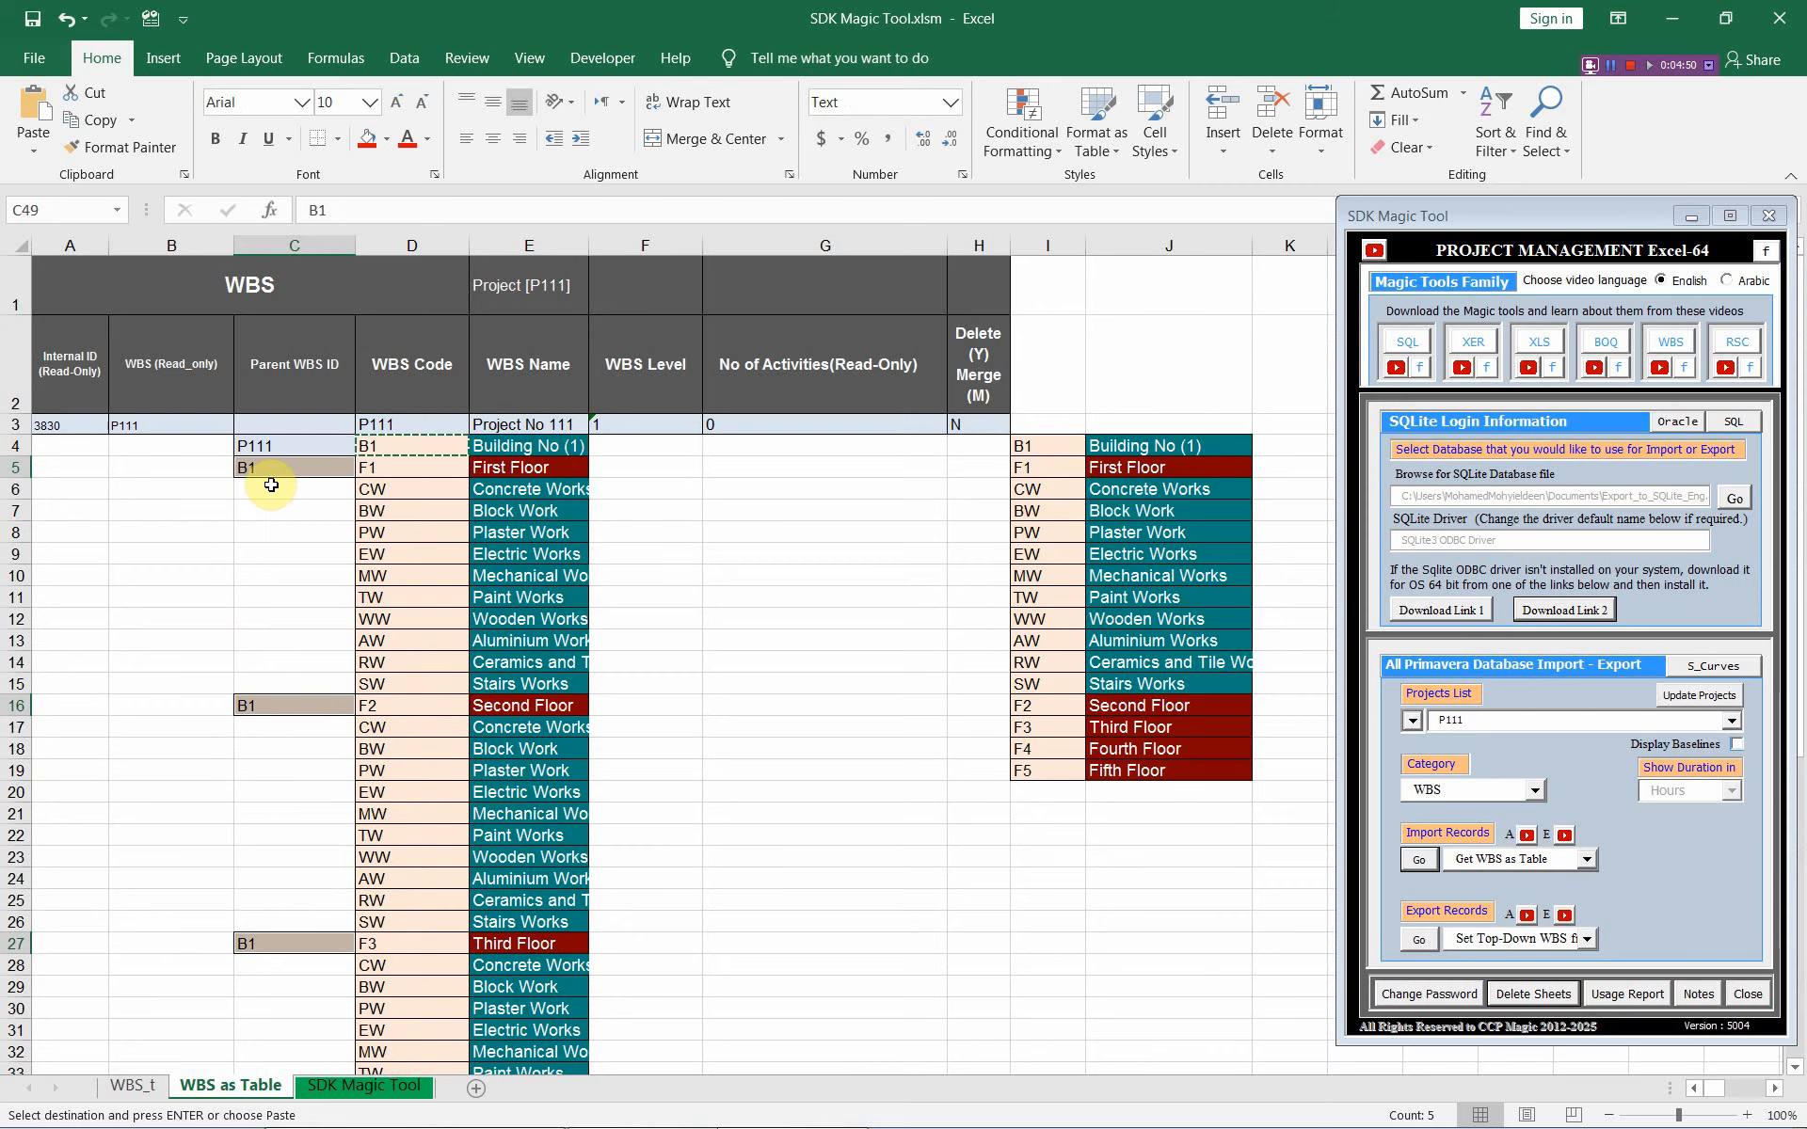
left_click(286, 494)
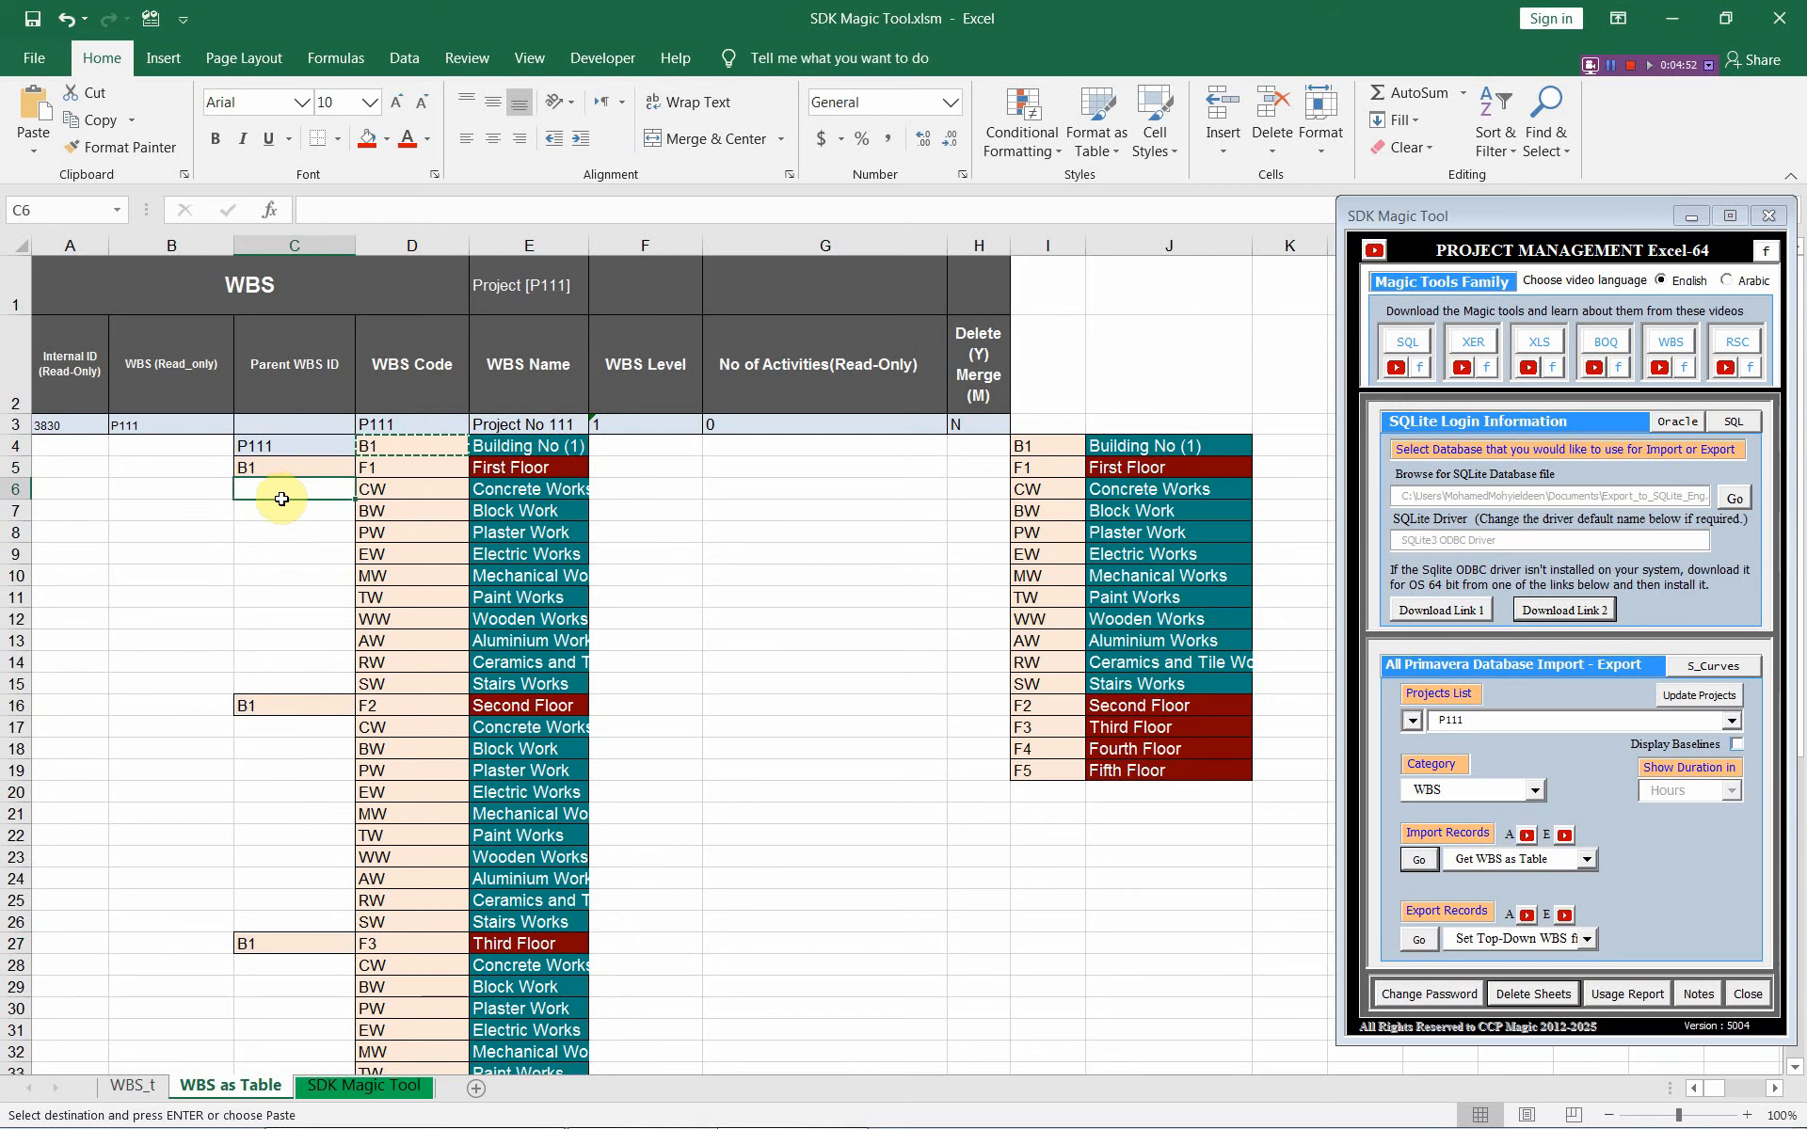
left_click(379, 468)
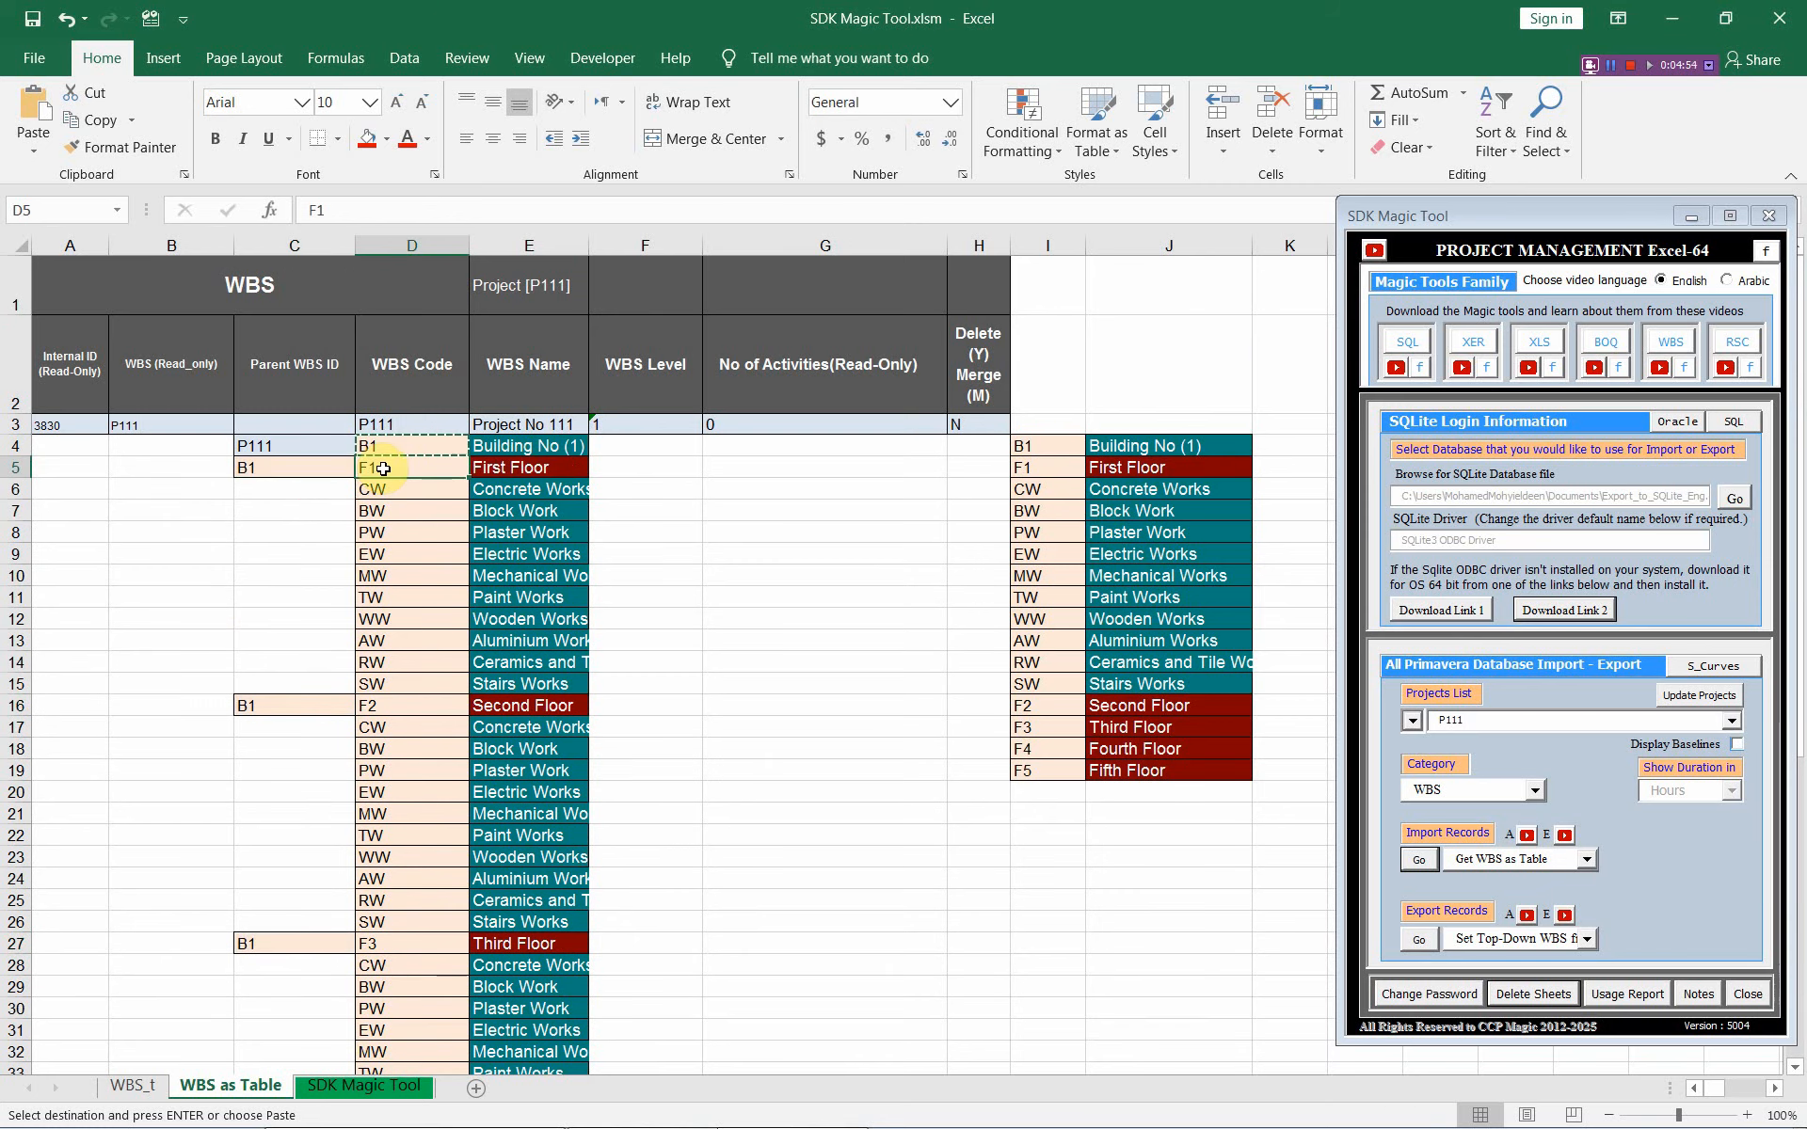
key("ctrl+c")
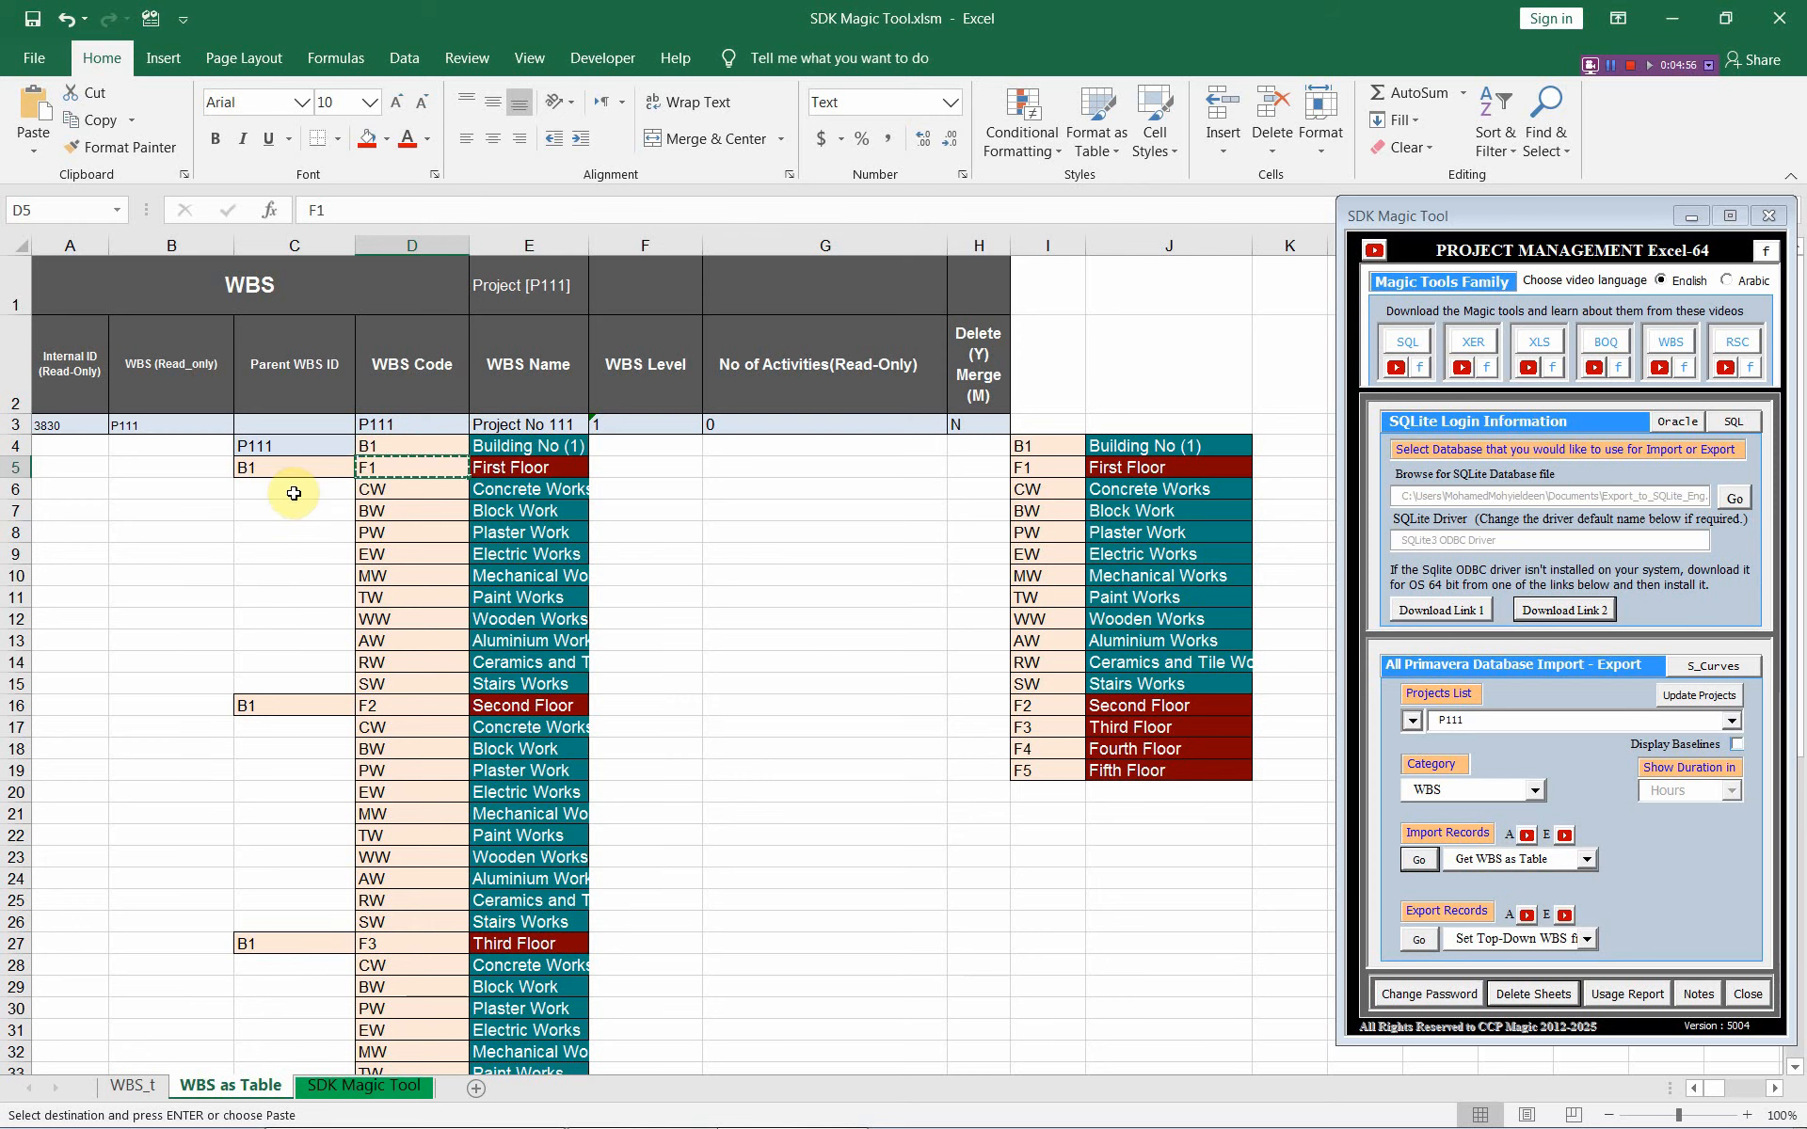
left_click_drag(290, 492, 305, 688)
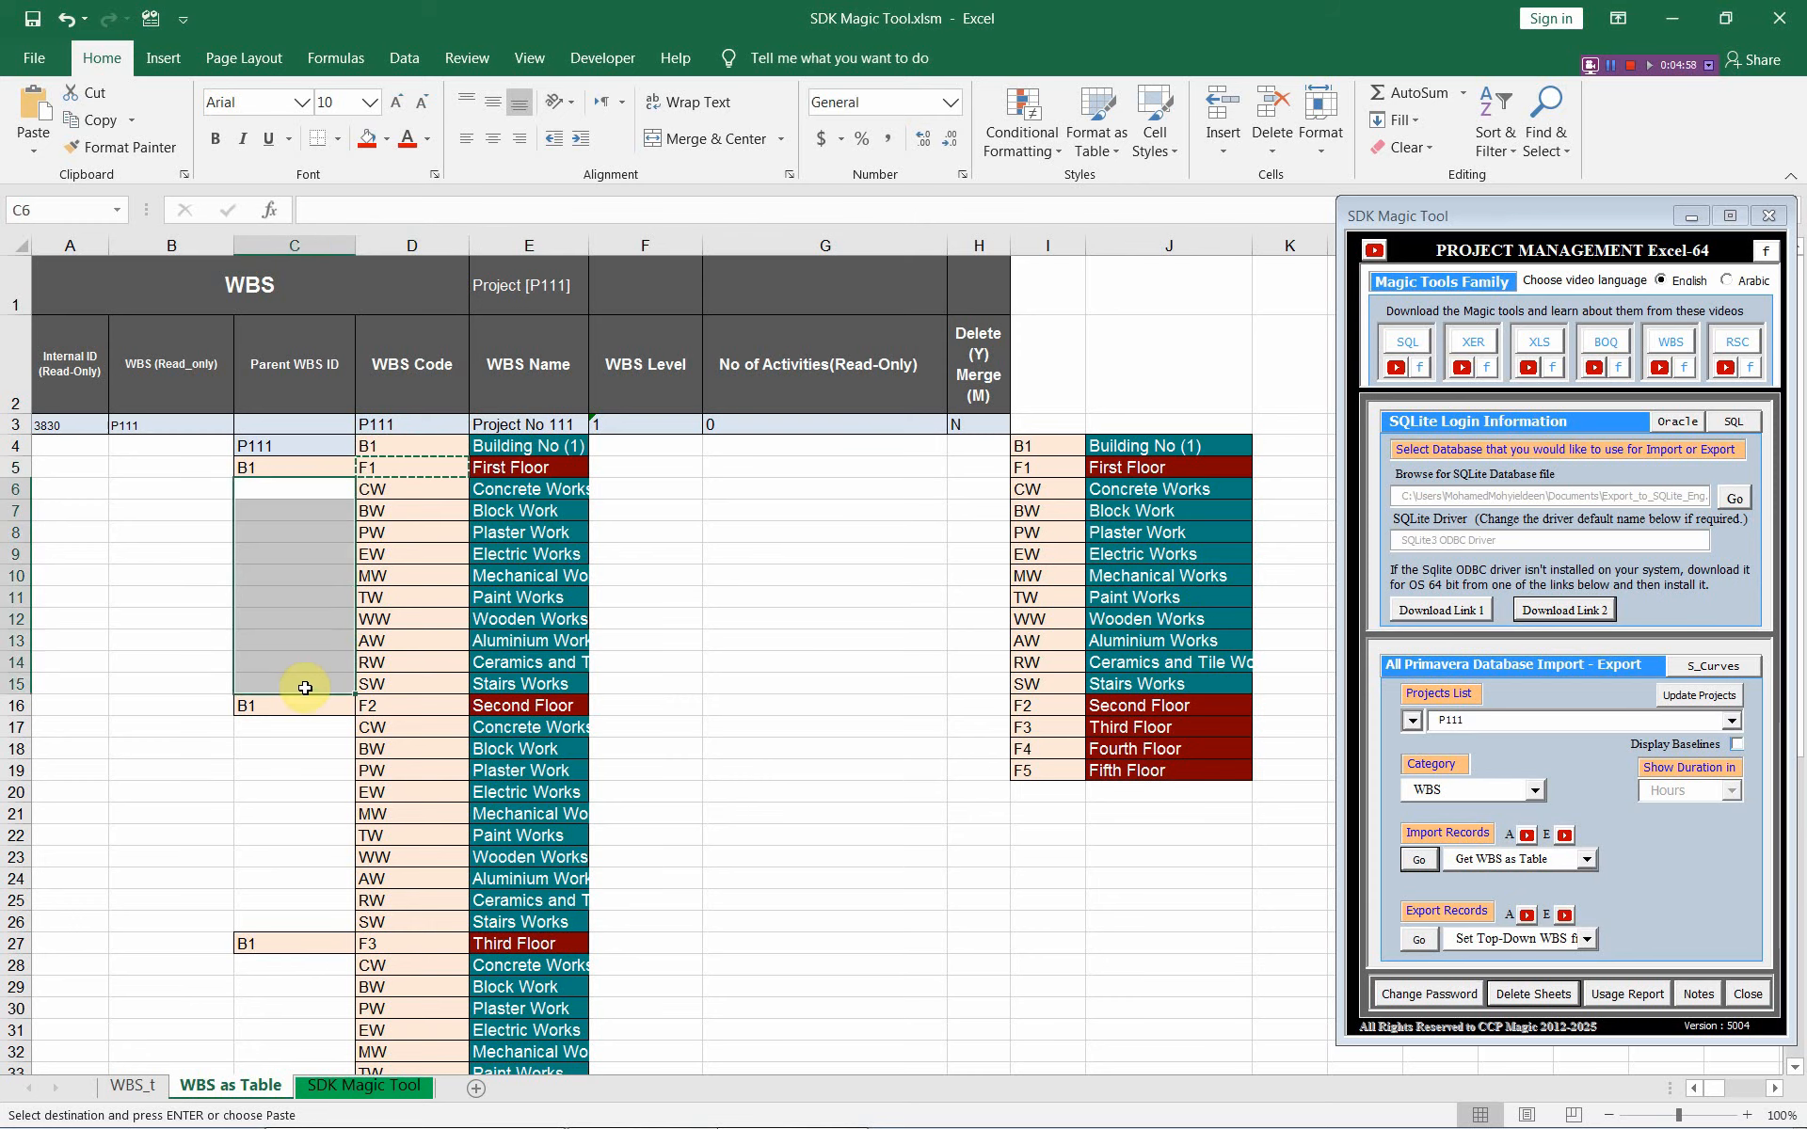
key("ctrl+v")
Step: Copy the Second Floor code F2 from D16 into the Parent WBS ID cells C17:C26
left_click(461, 708)
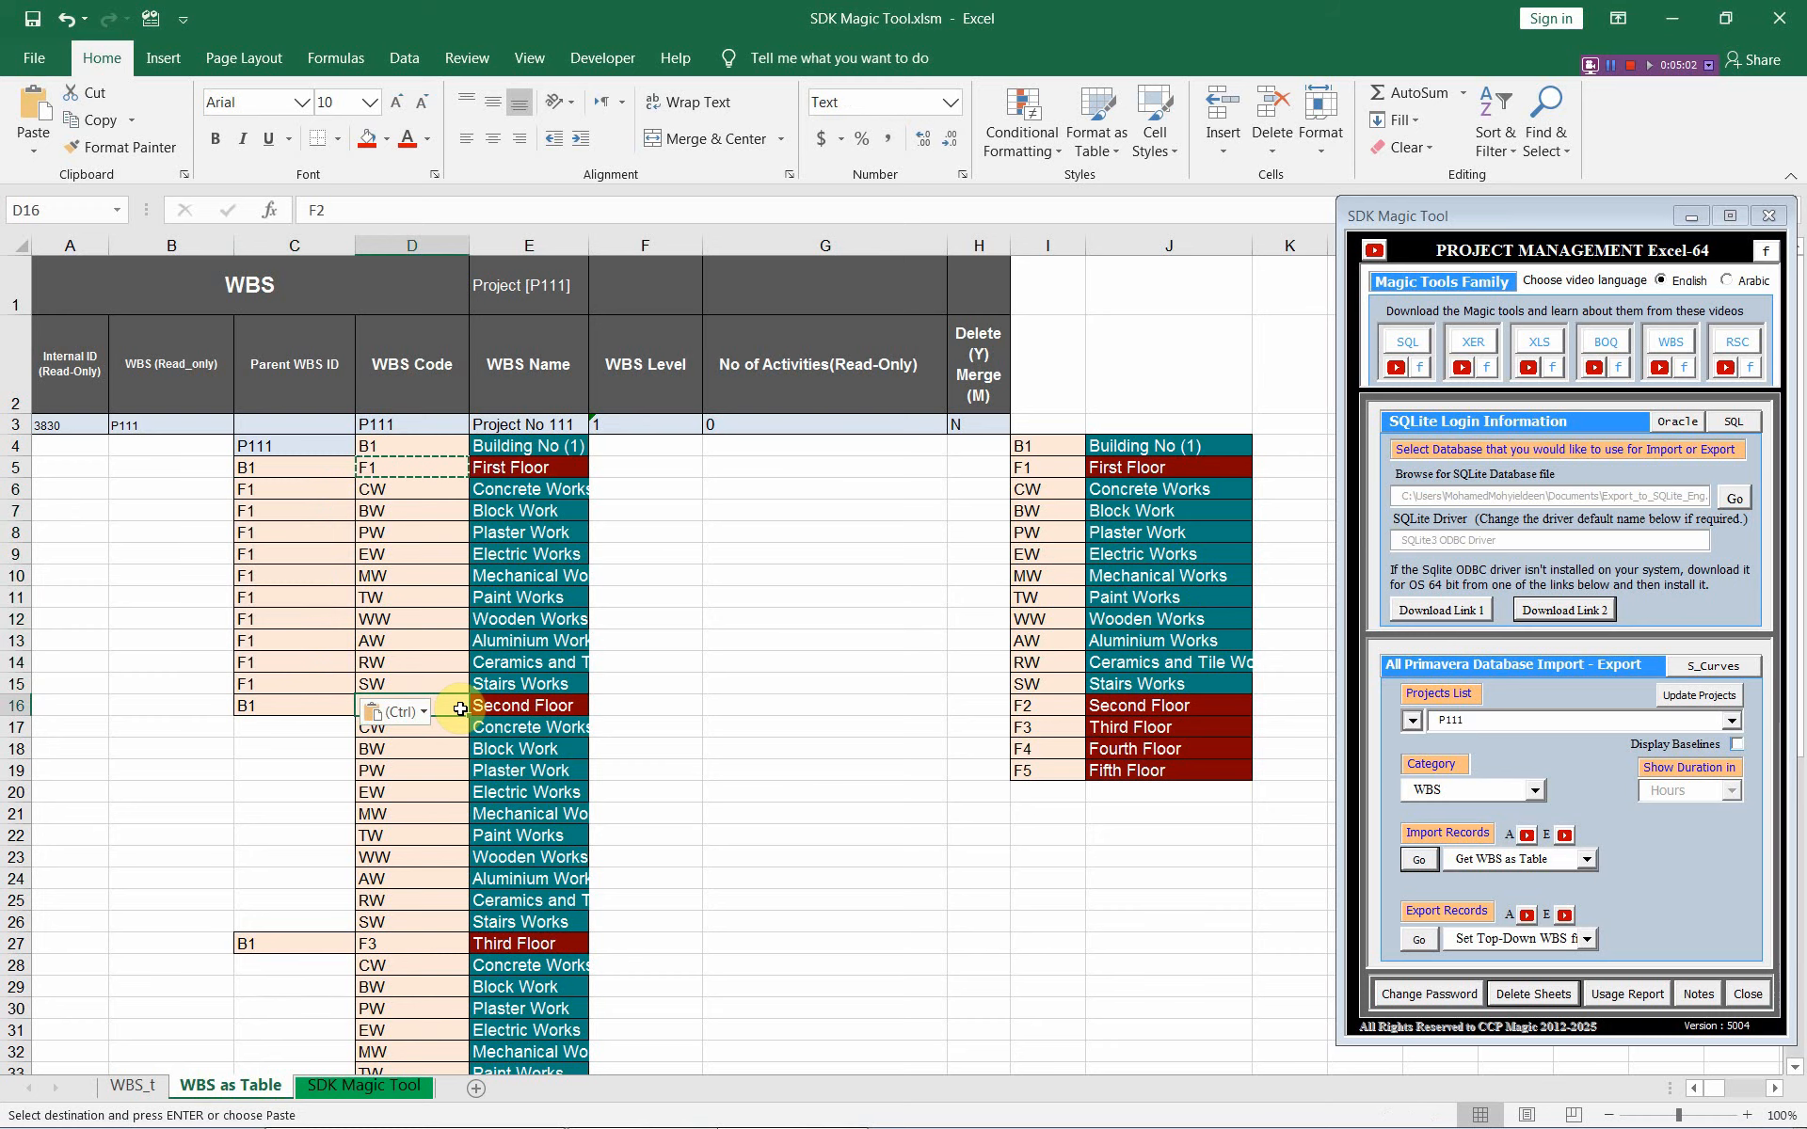
key("ctrl+c")
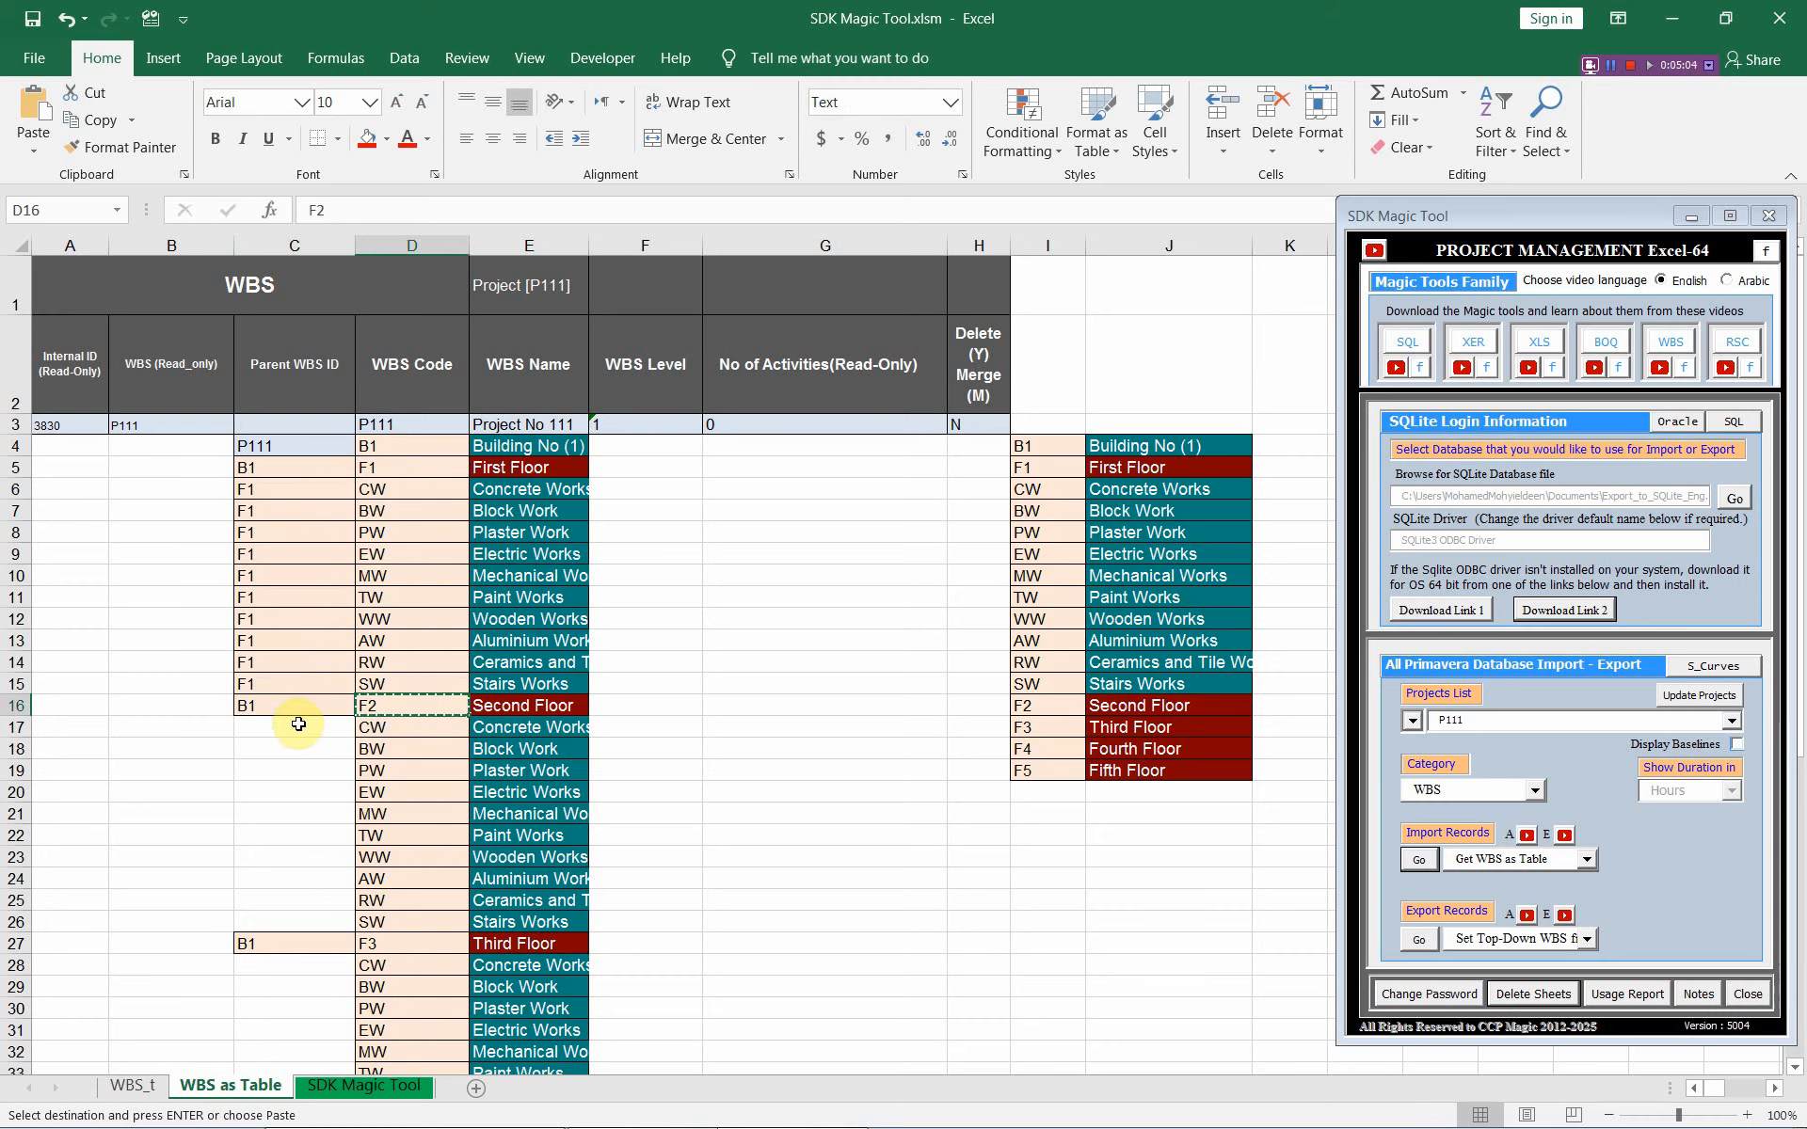
left_click_drag(299, 726, 290, 912)
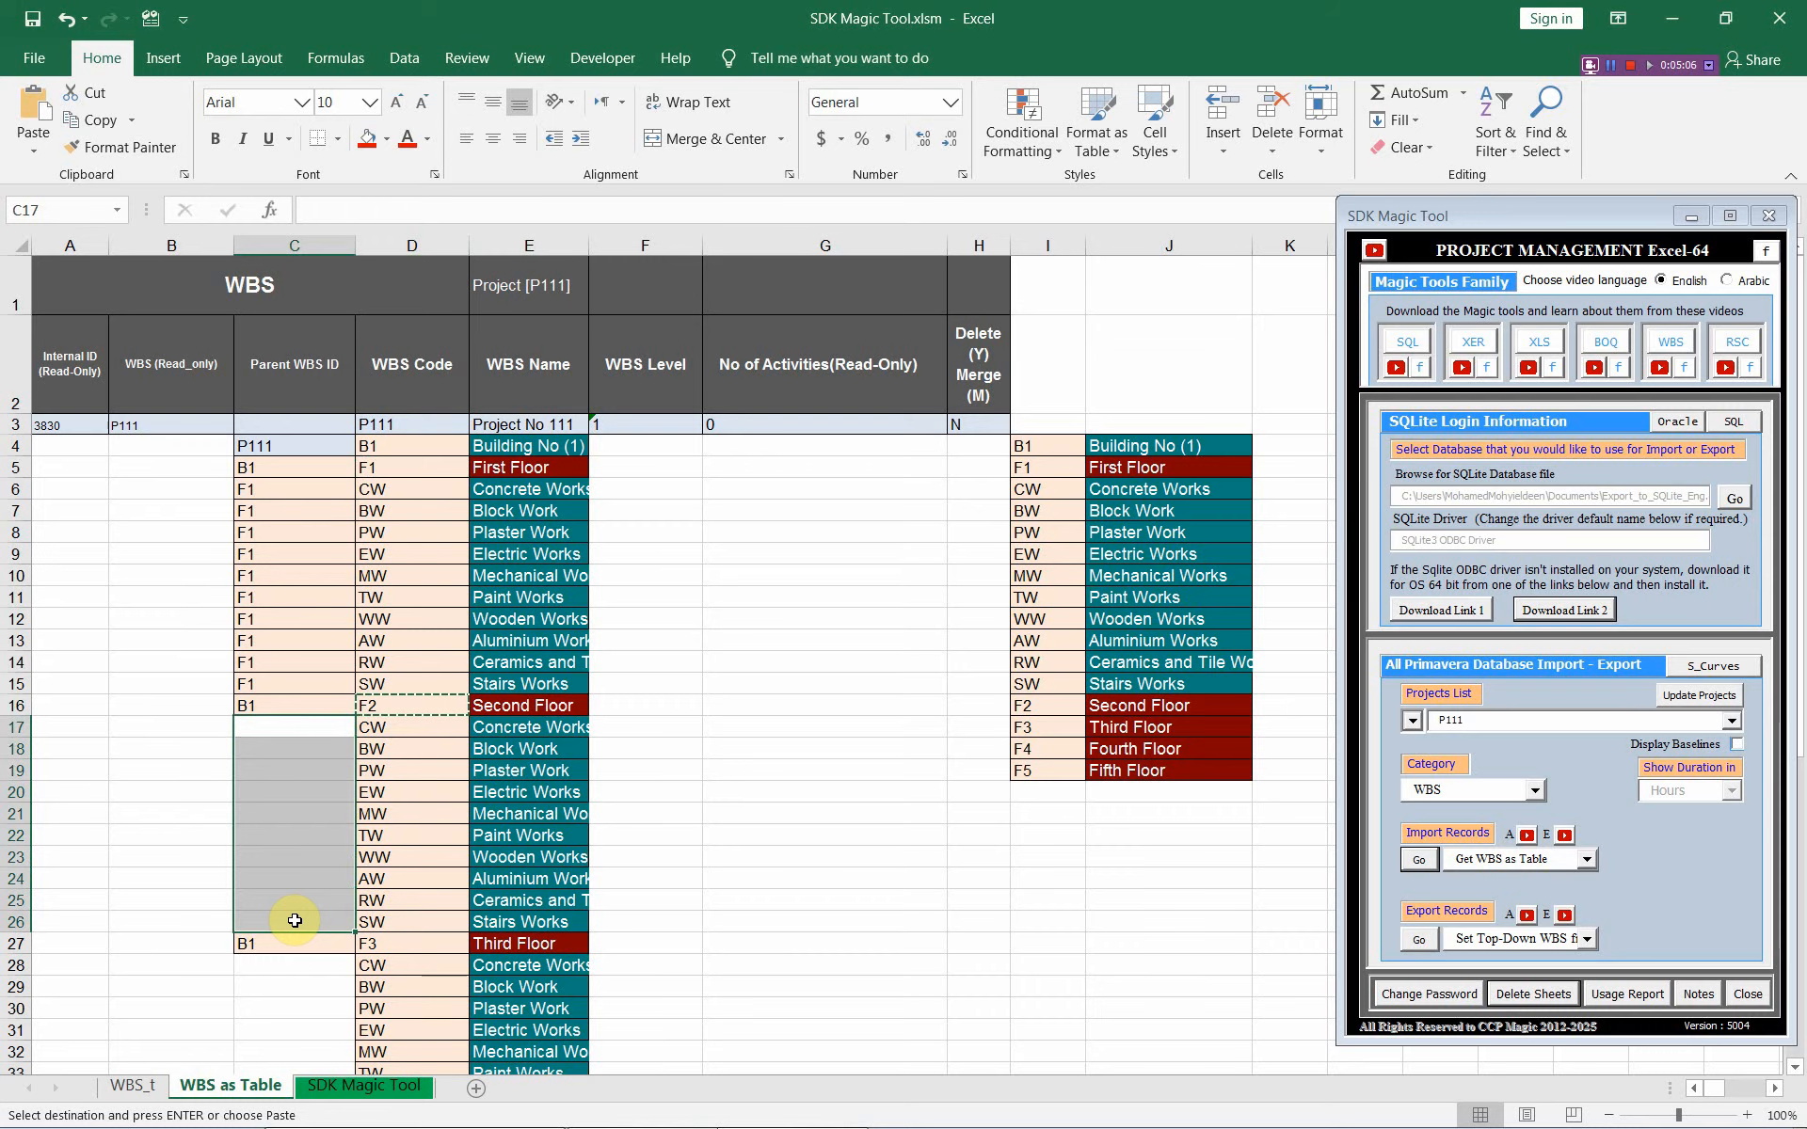
key("ctrl+v")
Step: Copy the Third Floor code F3 from D27 into the Parent WBS ID cells C28:C37
scroll(342, 713, "down", 3)
left_click(451, 634)
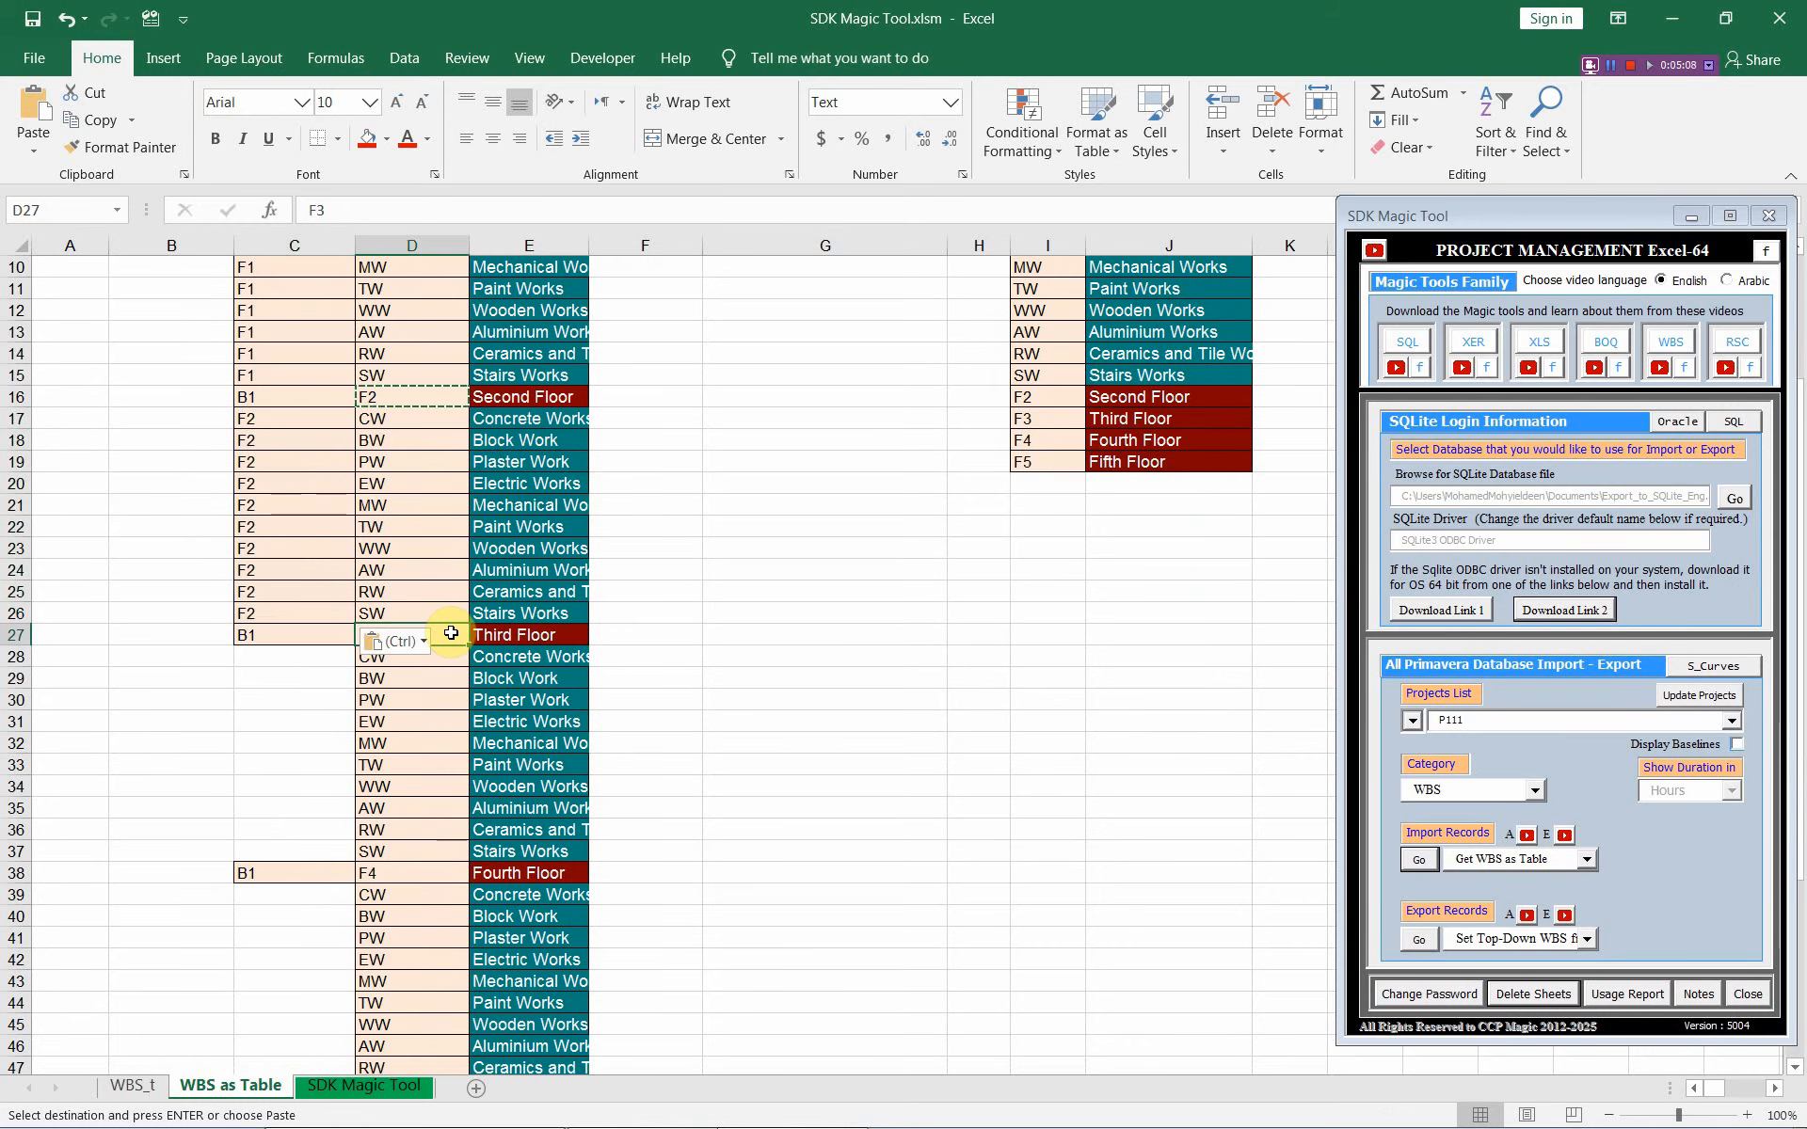
key("ctrl+c")
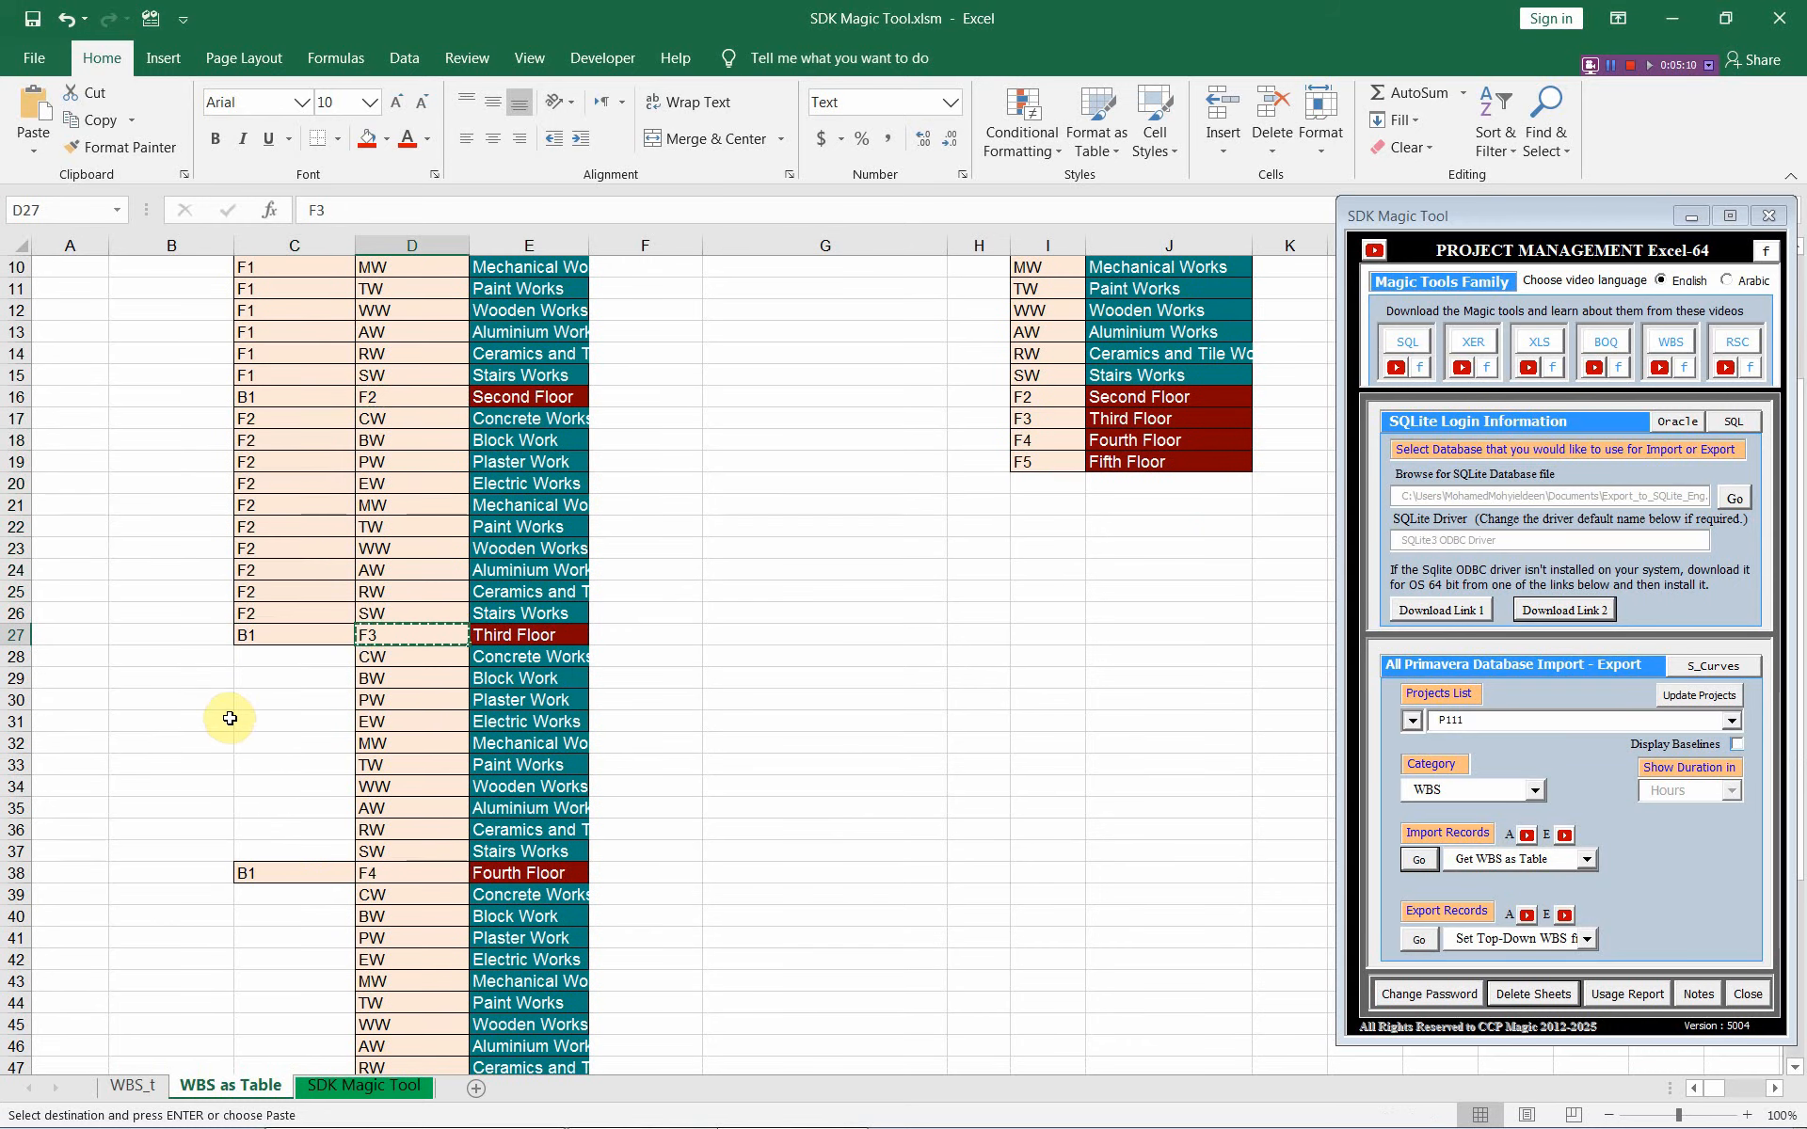
left_click(294, 660)
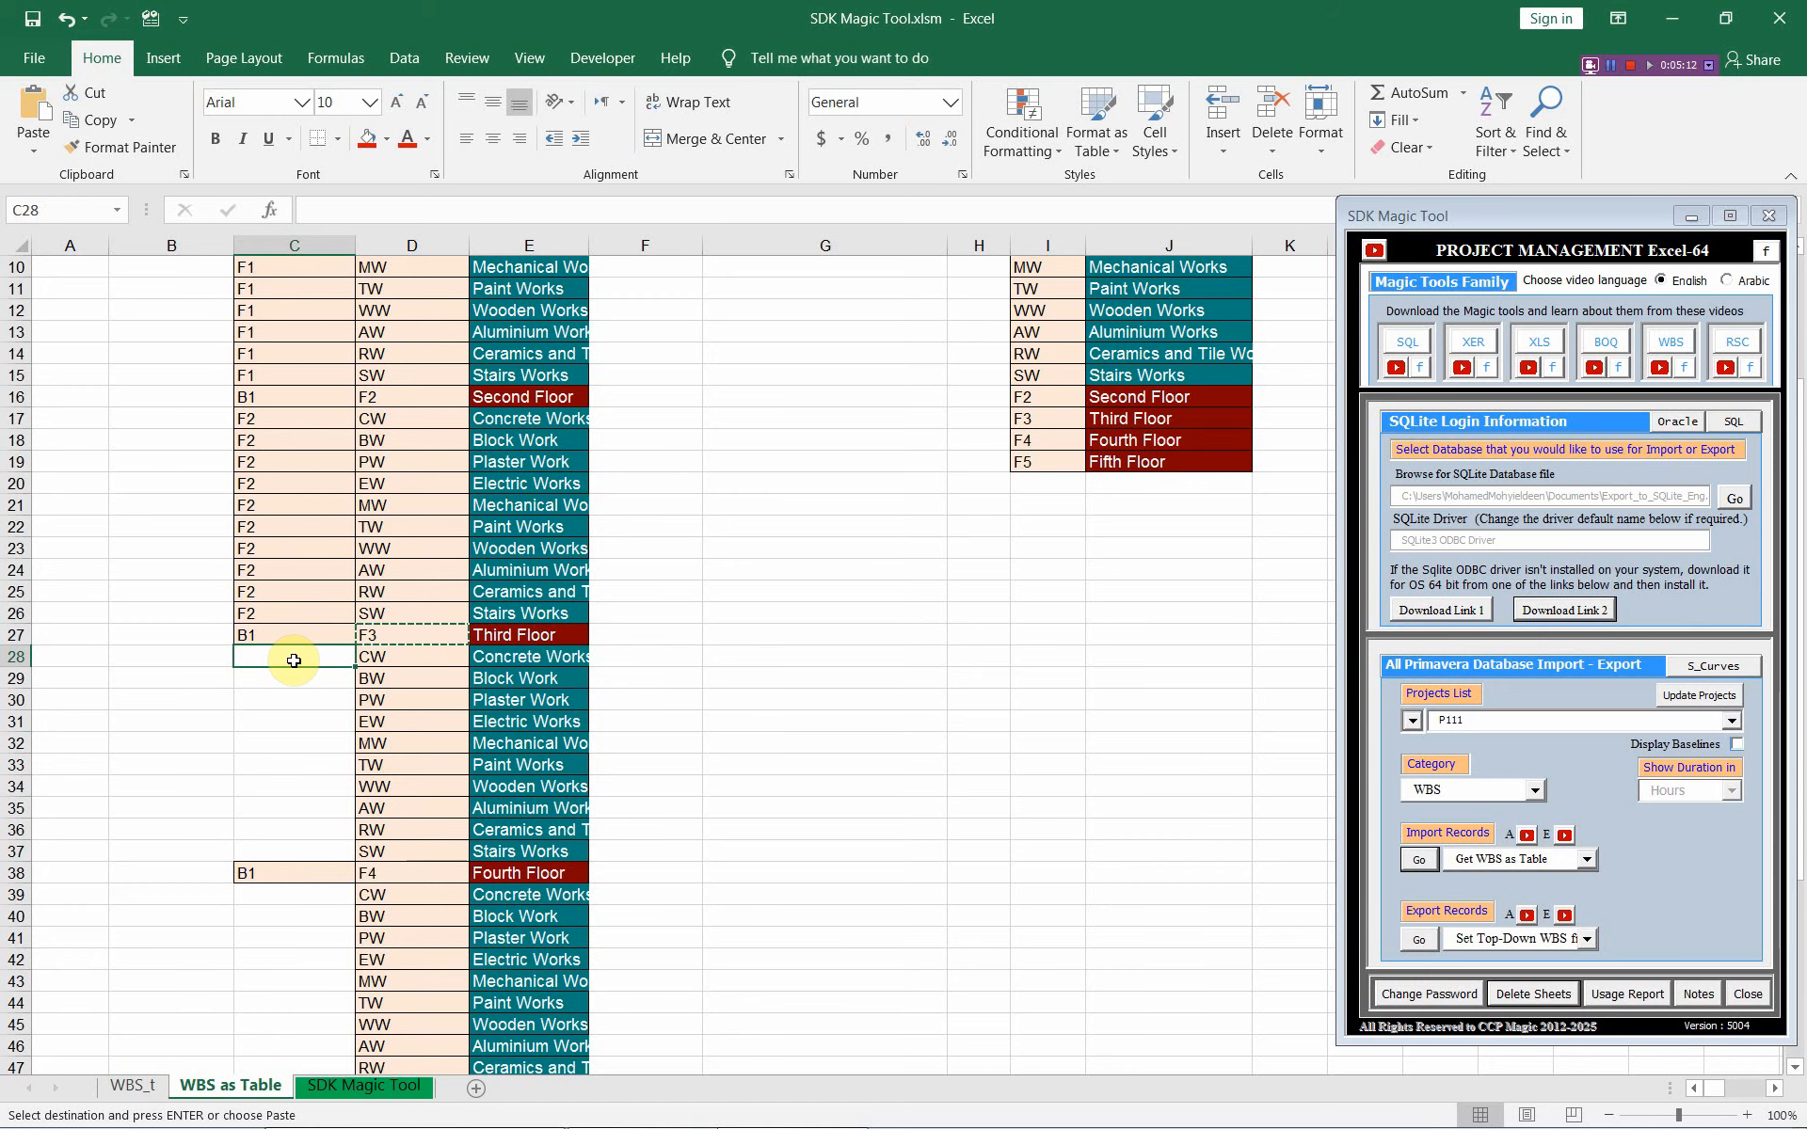
left_click_drag(293, 660, 290, 841)
key("ctrl+v")
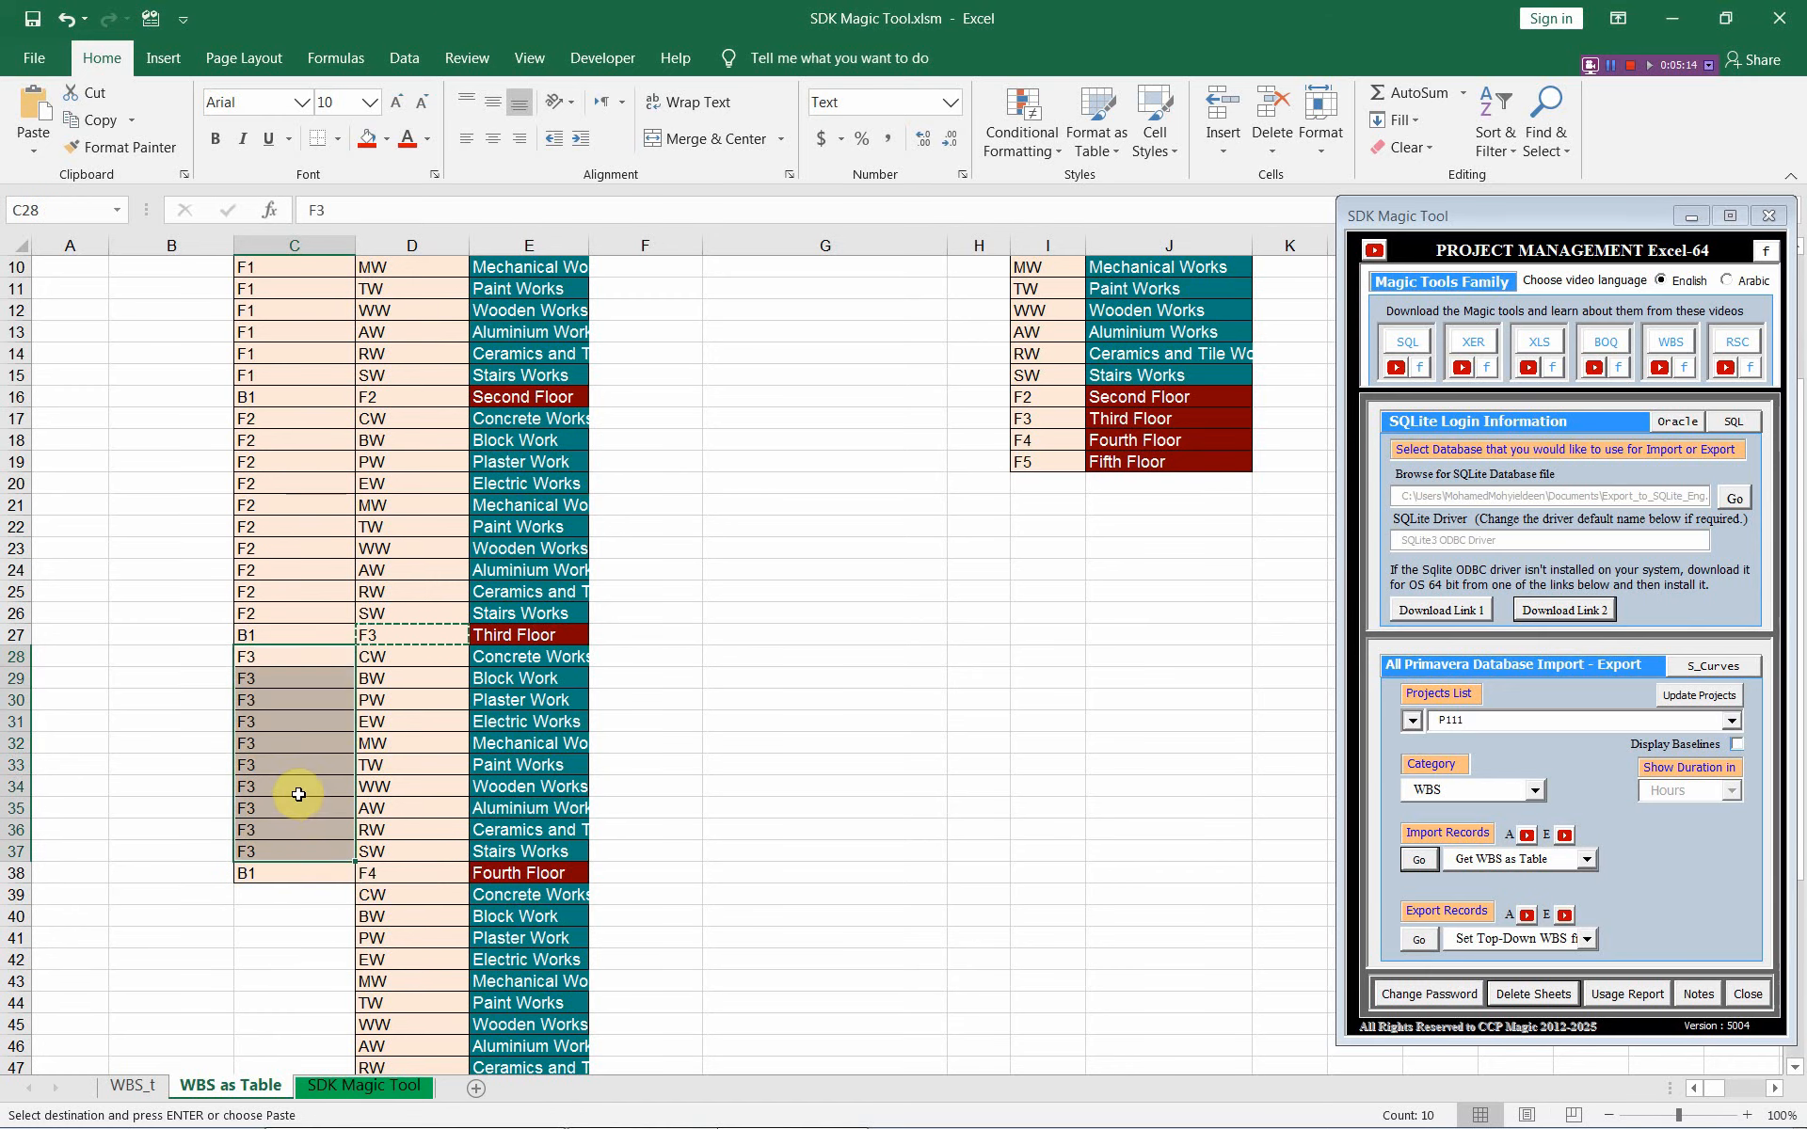
Step: Copy the Fourth Floor code F4 from D38 into the Parent WBS ID cells C39:C48
scroll(431, 682, "down", 3)
left_click(440, 679)
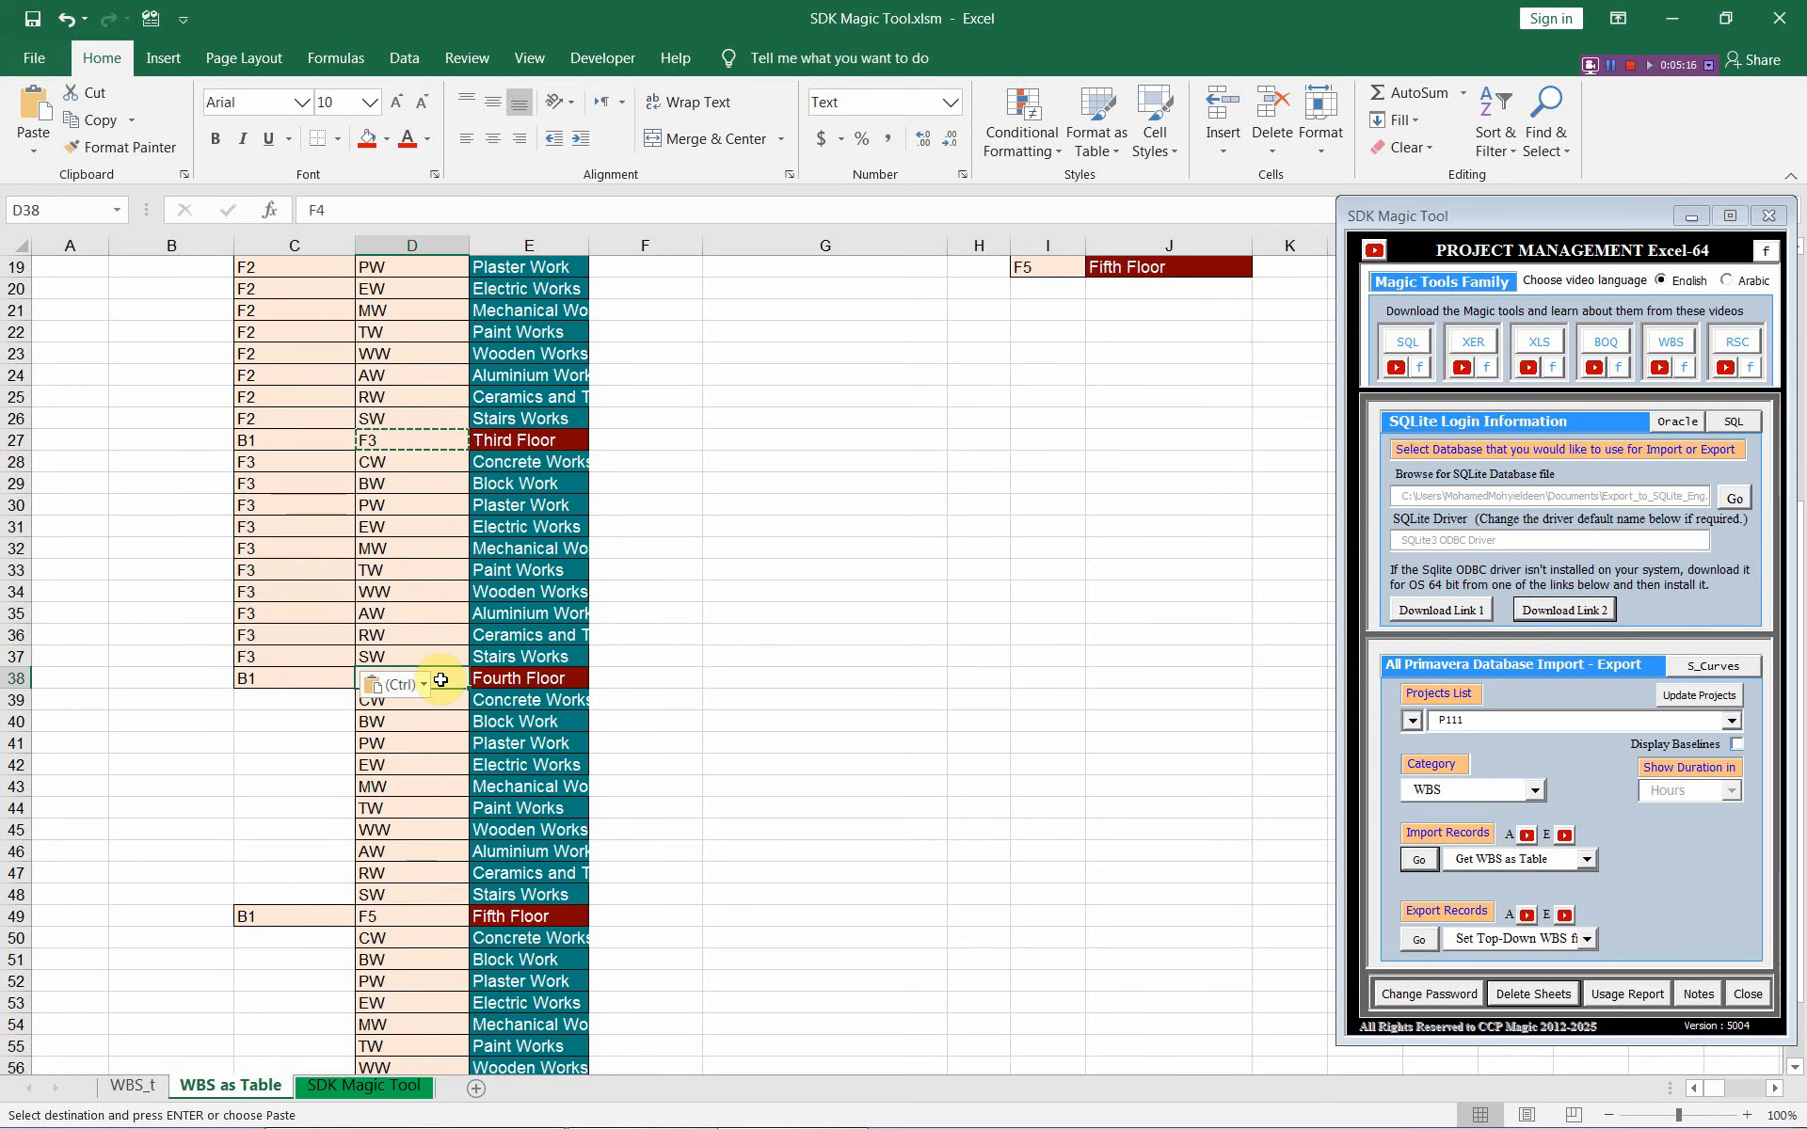
key("ctrl+c")
left_click_drag(323, 701, 301, 888)
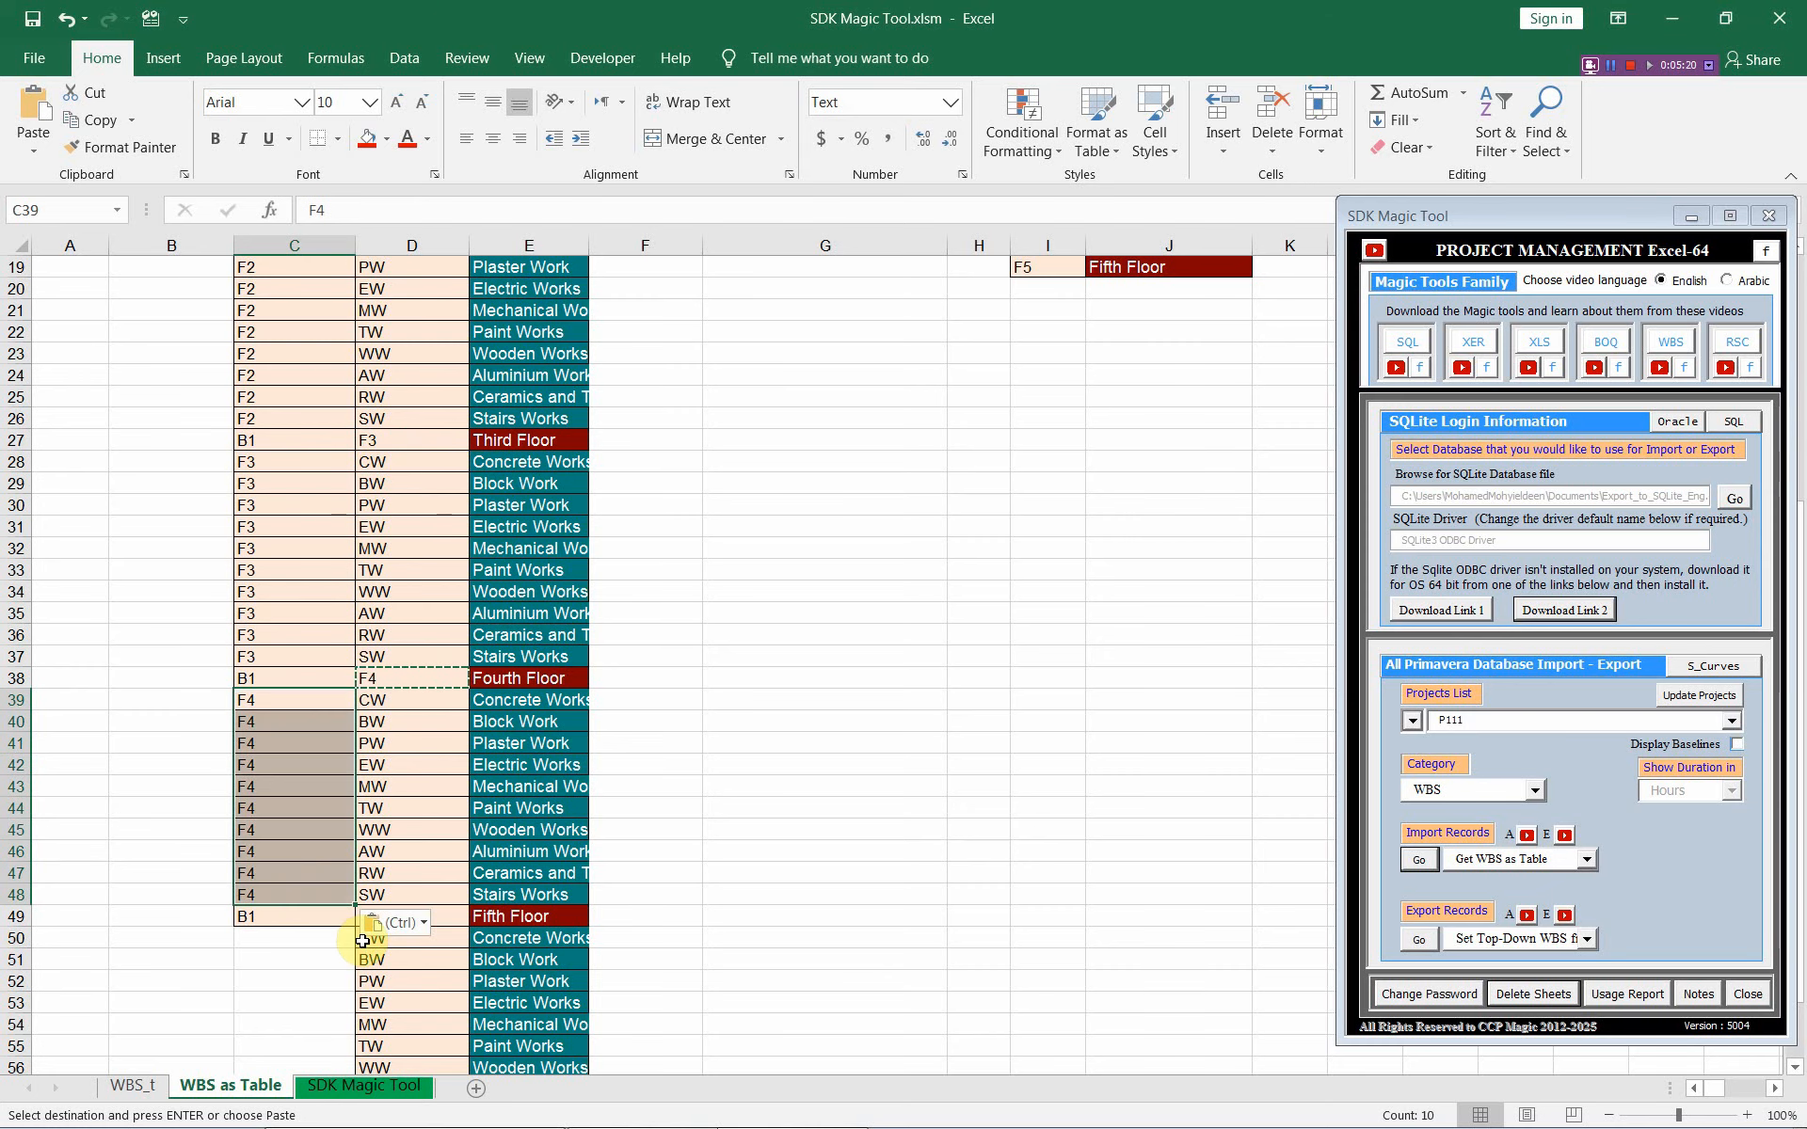
key("ctrl+v")
Step: Copy the Fifth Floor code F5 from D49 into the Parent WBS ID cells C50:C59
left_click(447, 919)
key("ctrl+c")
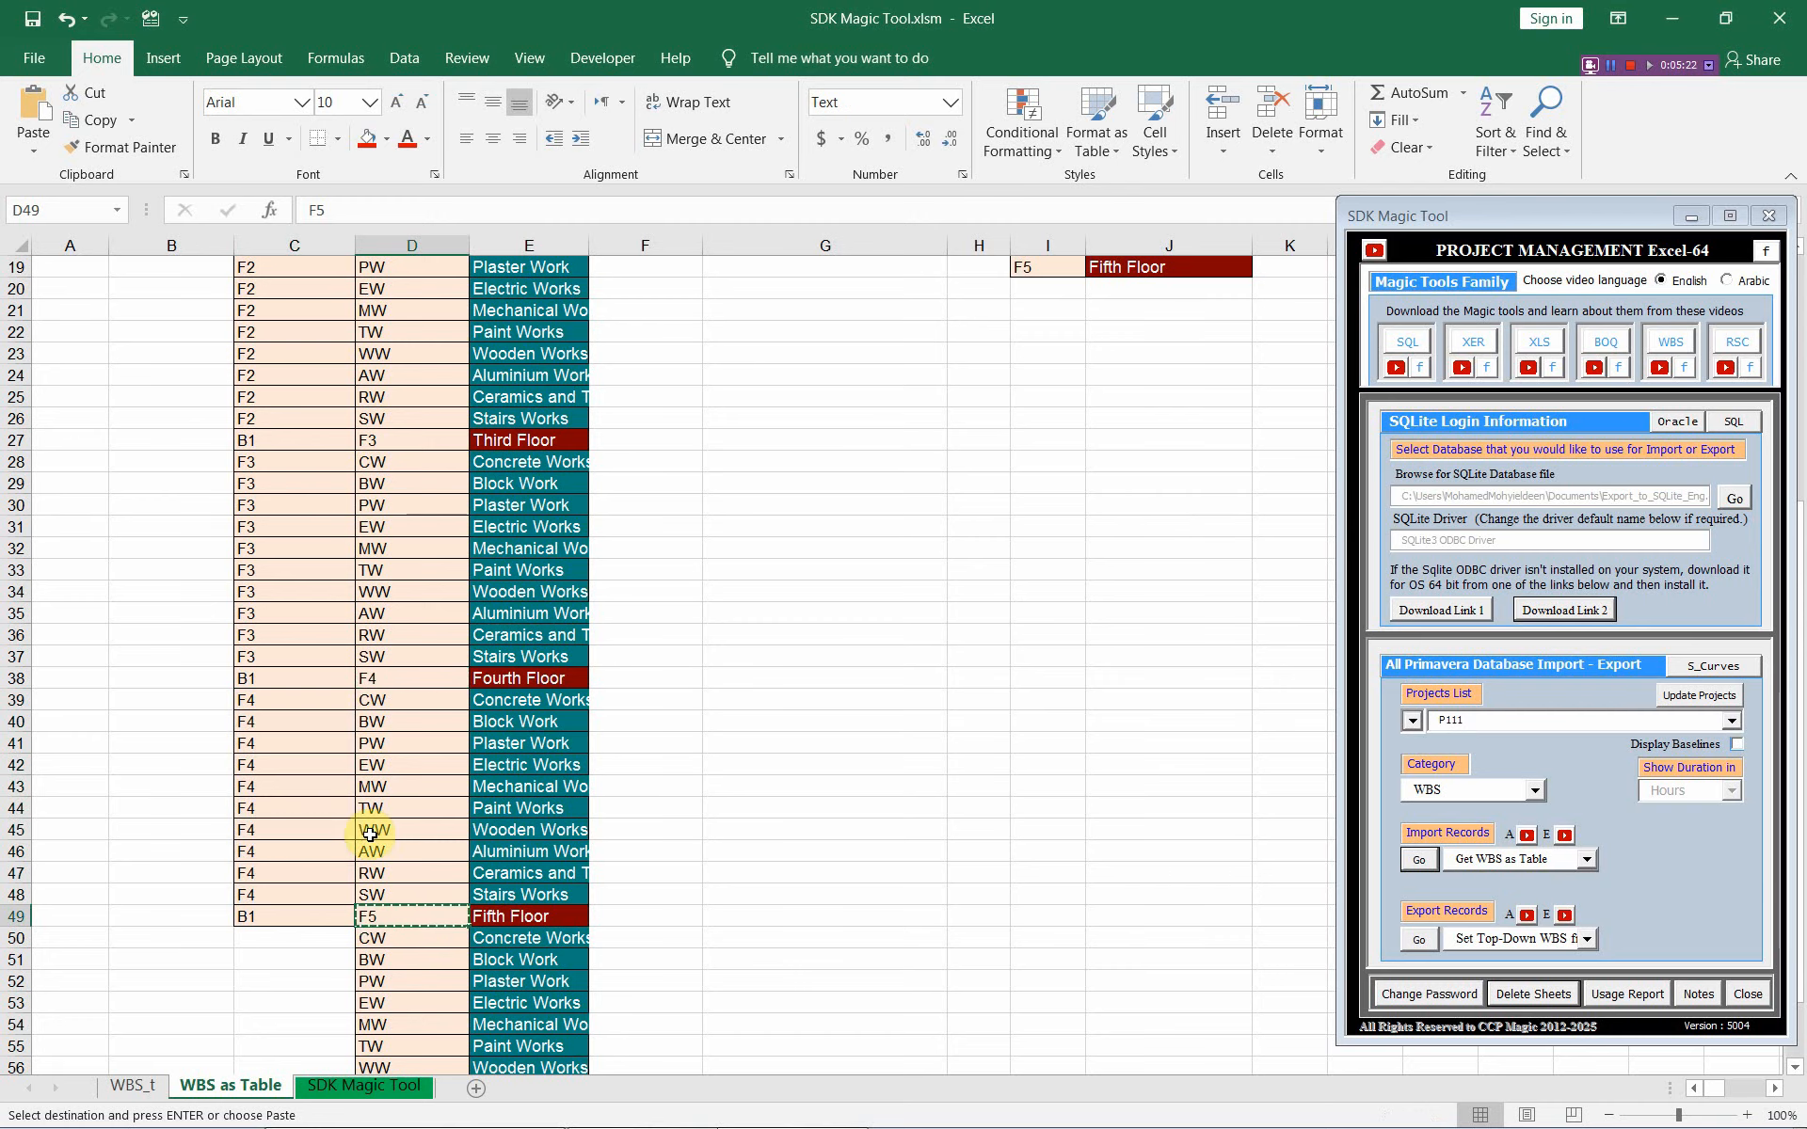
scroll(332, 795, "down", 3)
left_click_drag(310, 744, 302, 940)
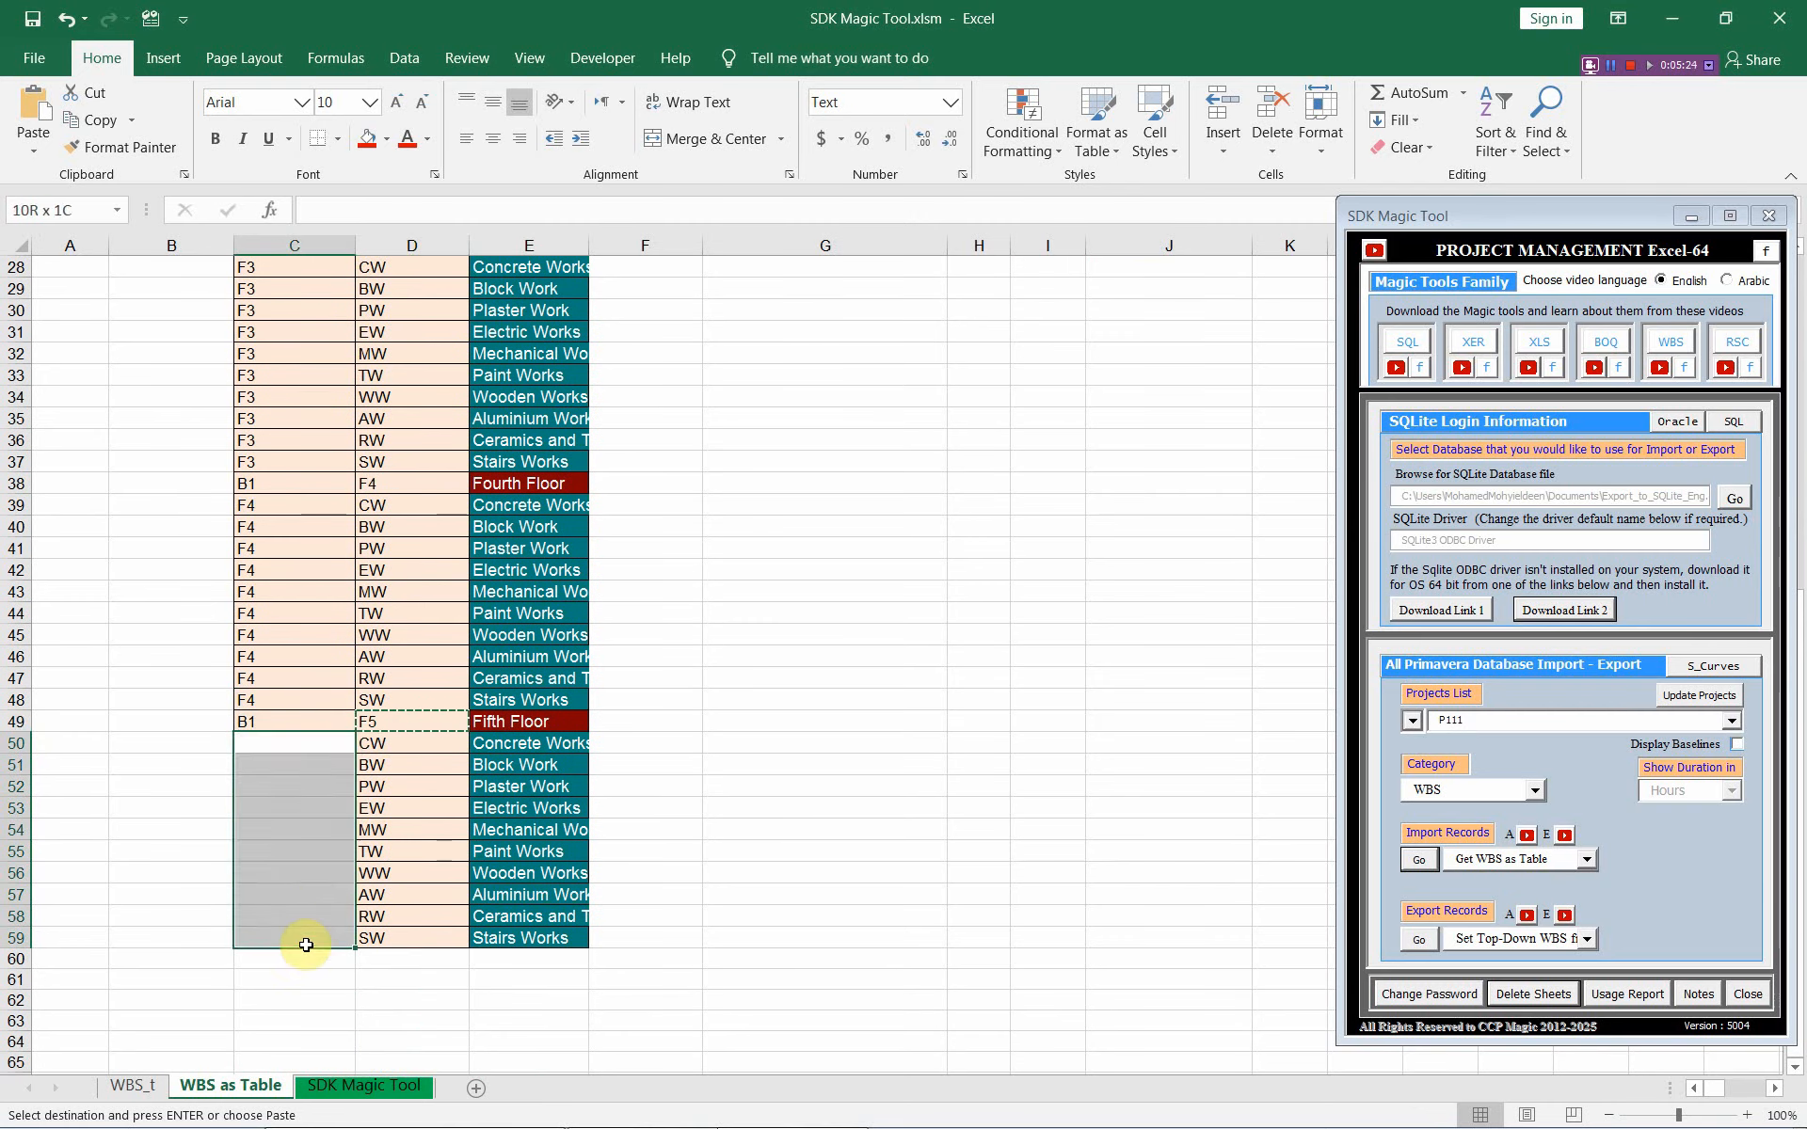
key("ctrl+v")
left_click(316, 745)
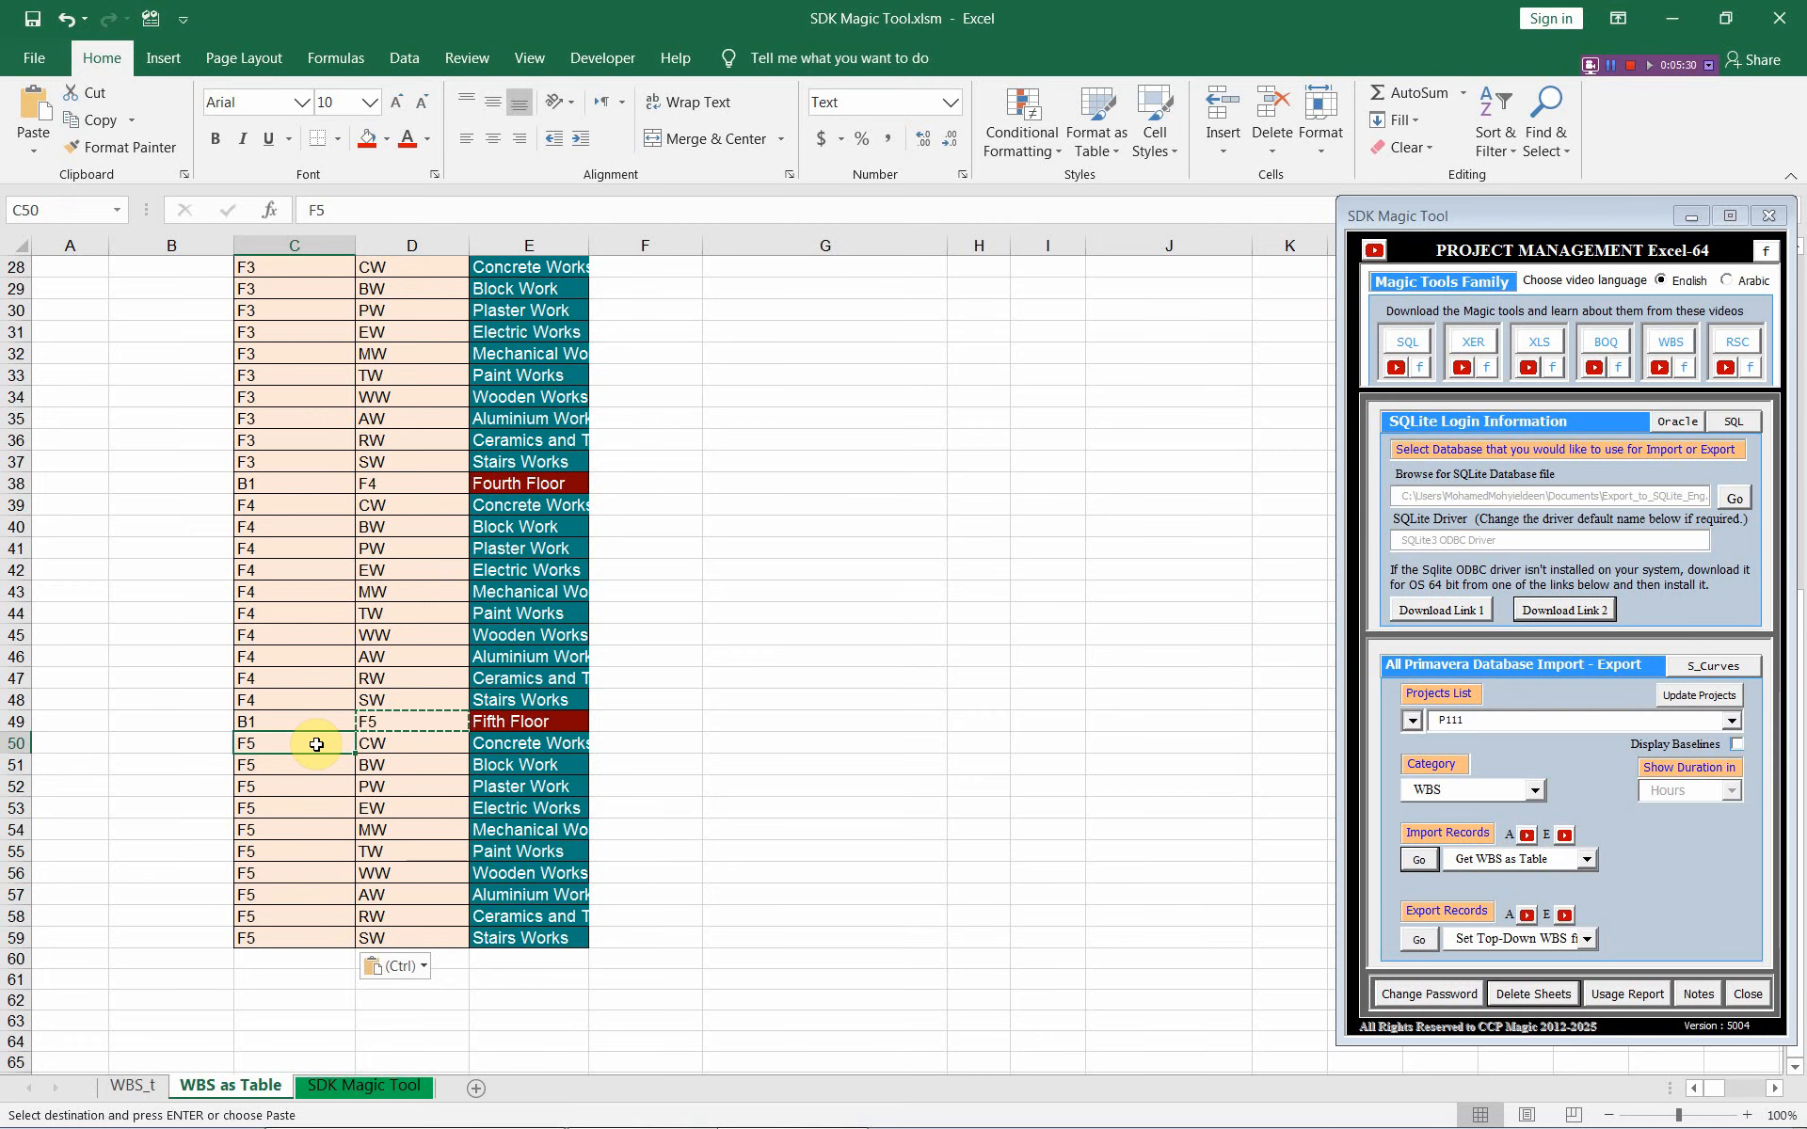
Step: Duplicate the complete Building No (1) block C4:E59 directly below itself, starting at C60
scroll(316, 745, "up", 6)
scroll(316, 734, "up", 3)
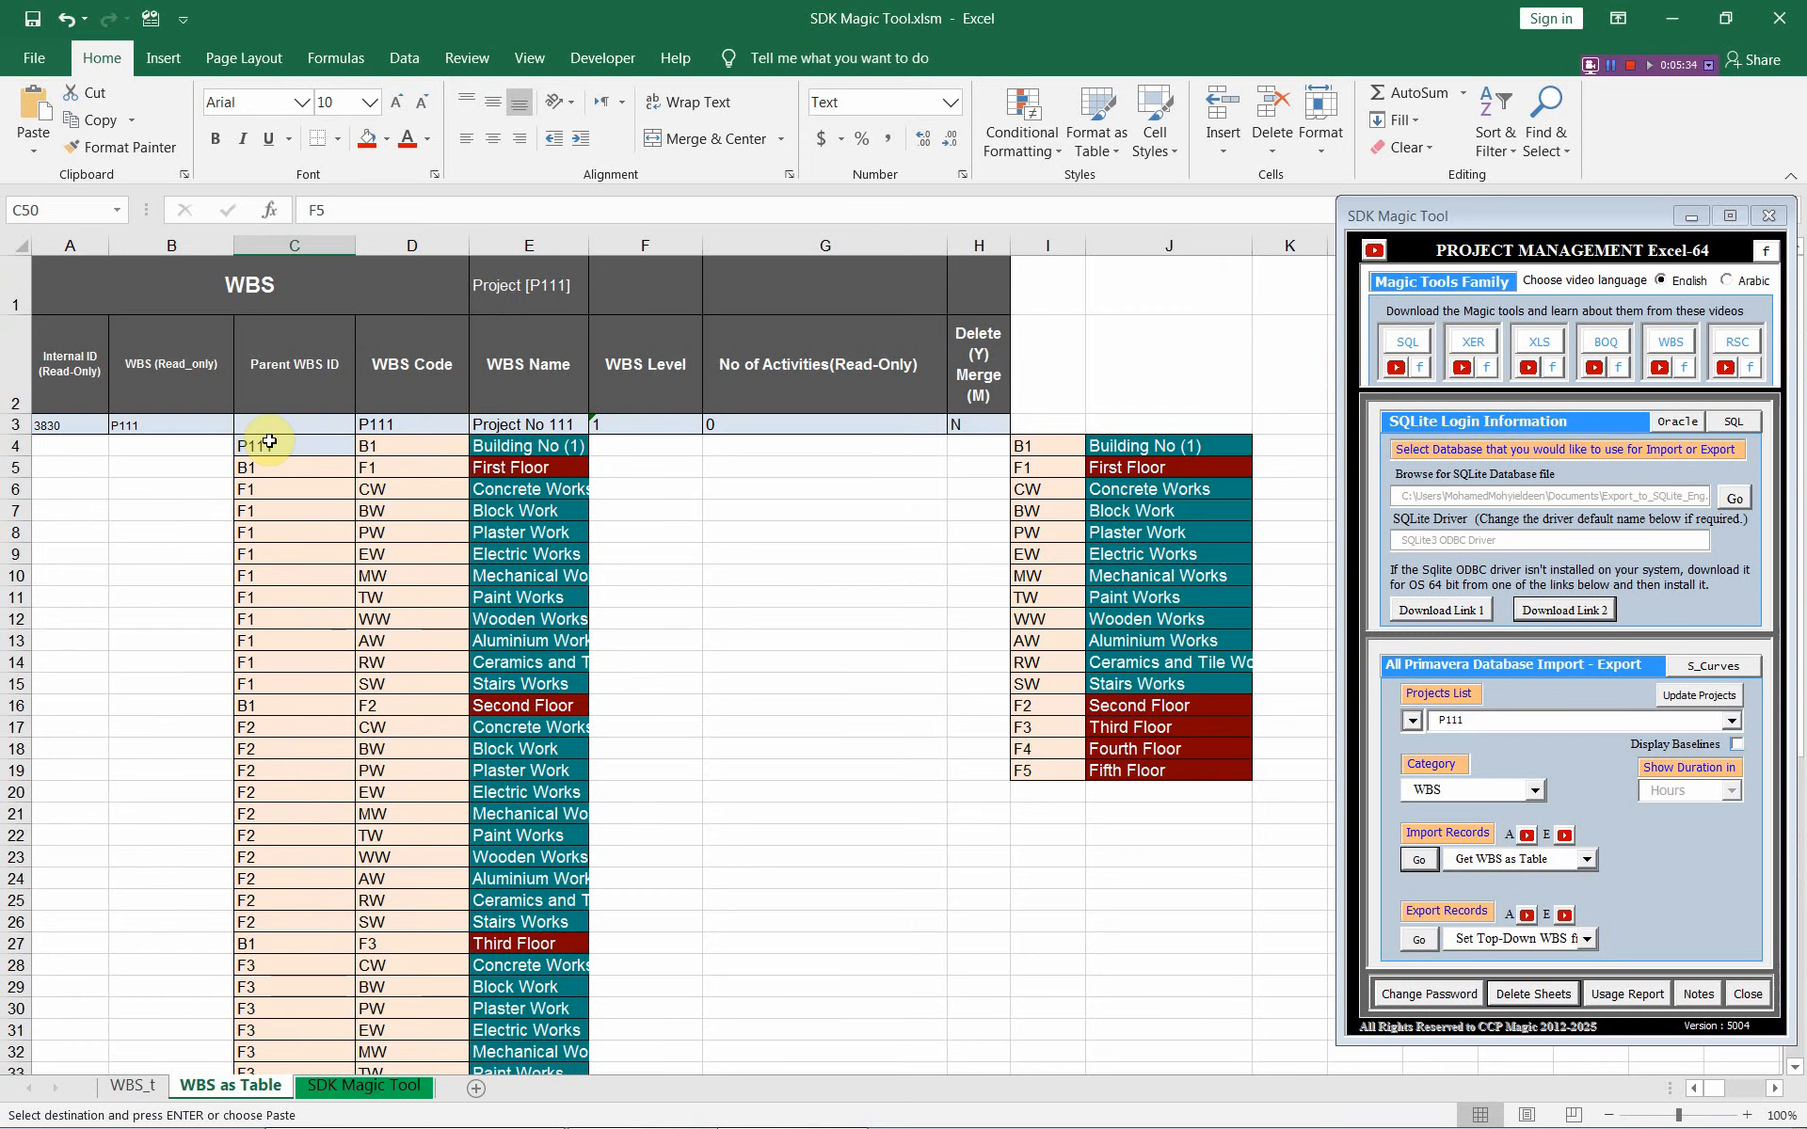
left_click_drag(271, 444, 514, 1018)
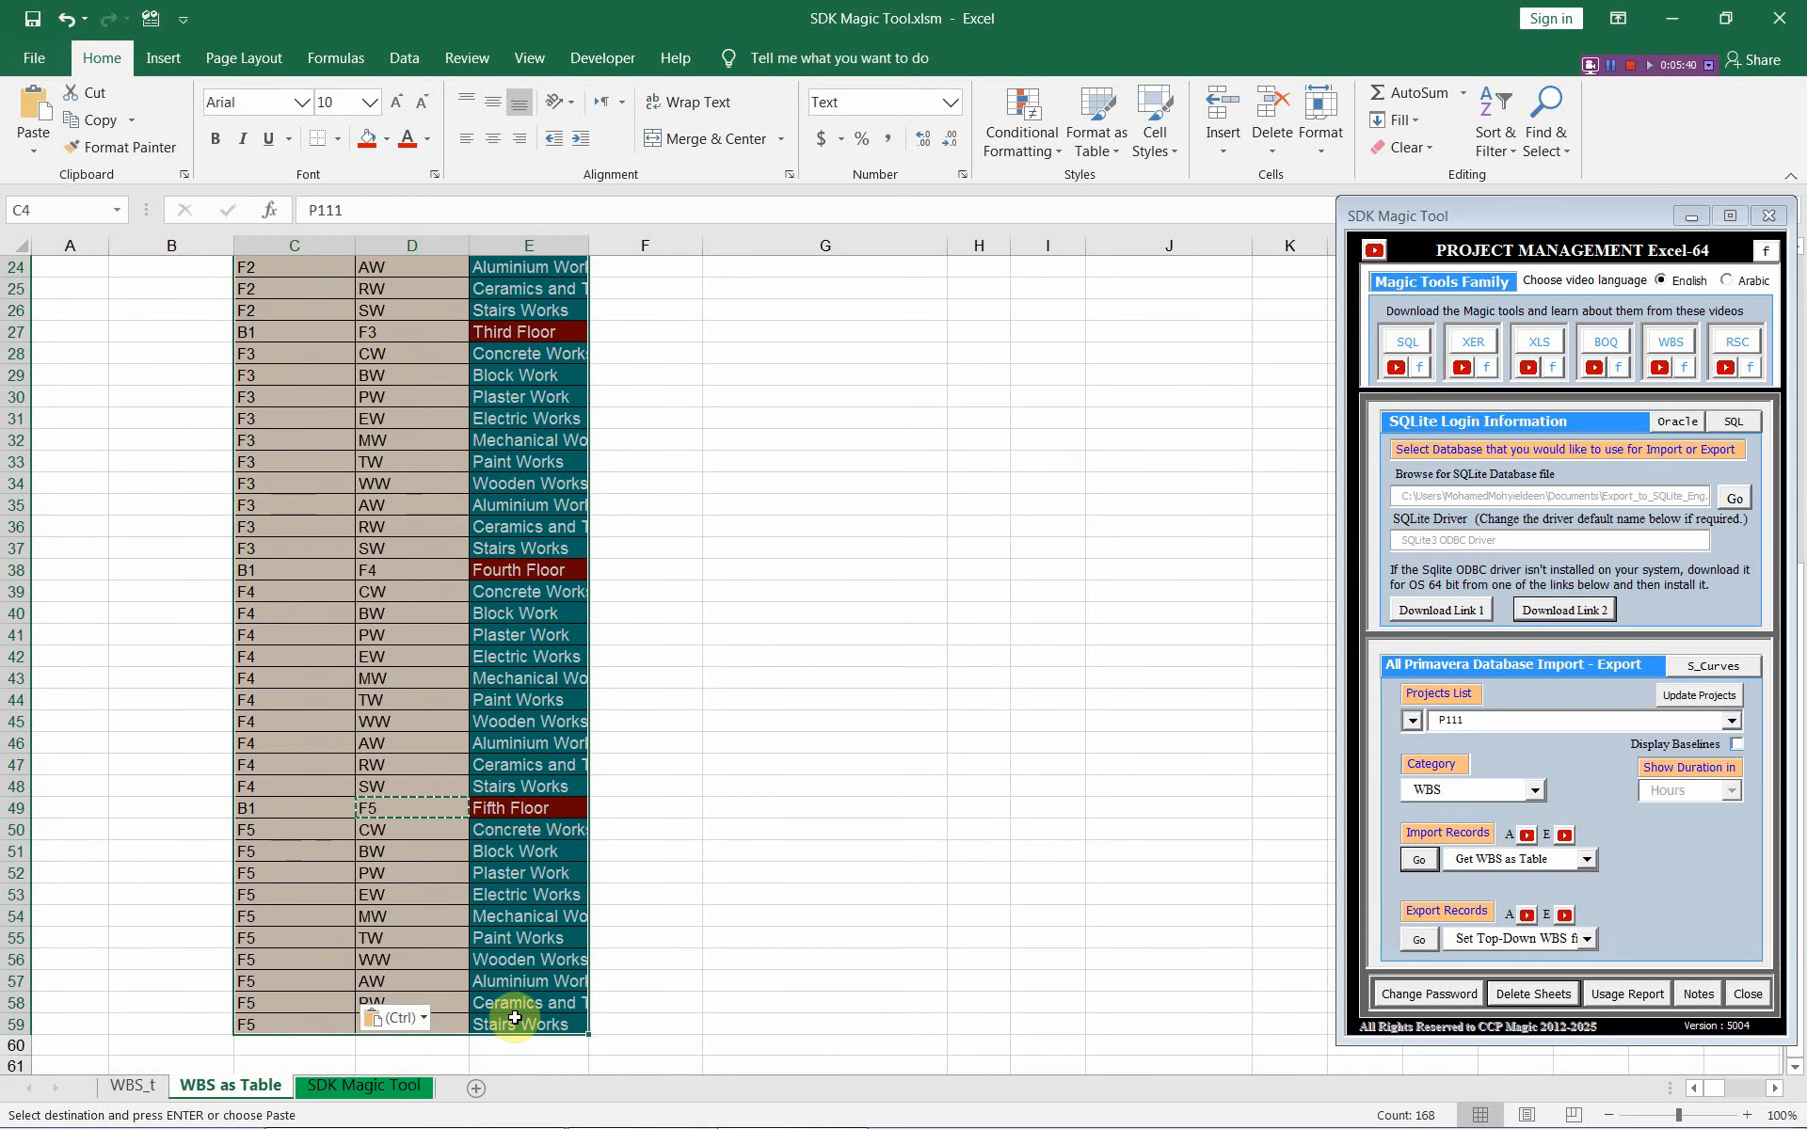
scroll(283, 960, "down", 3)
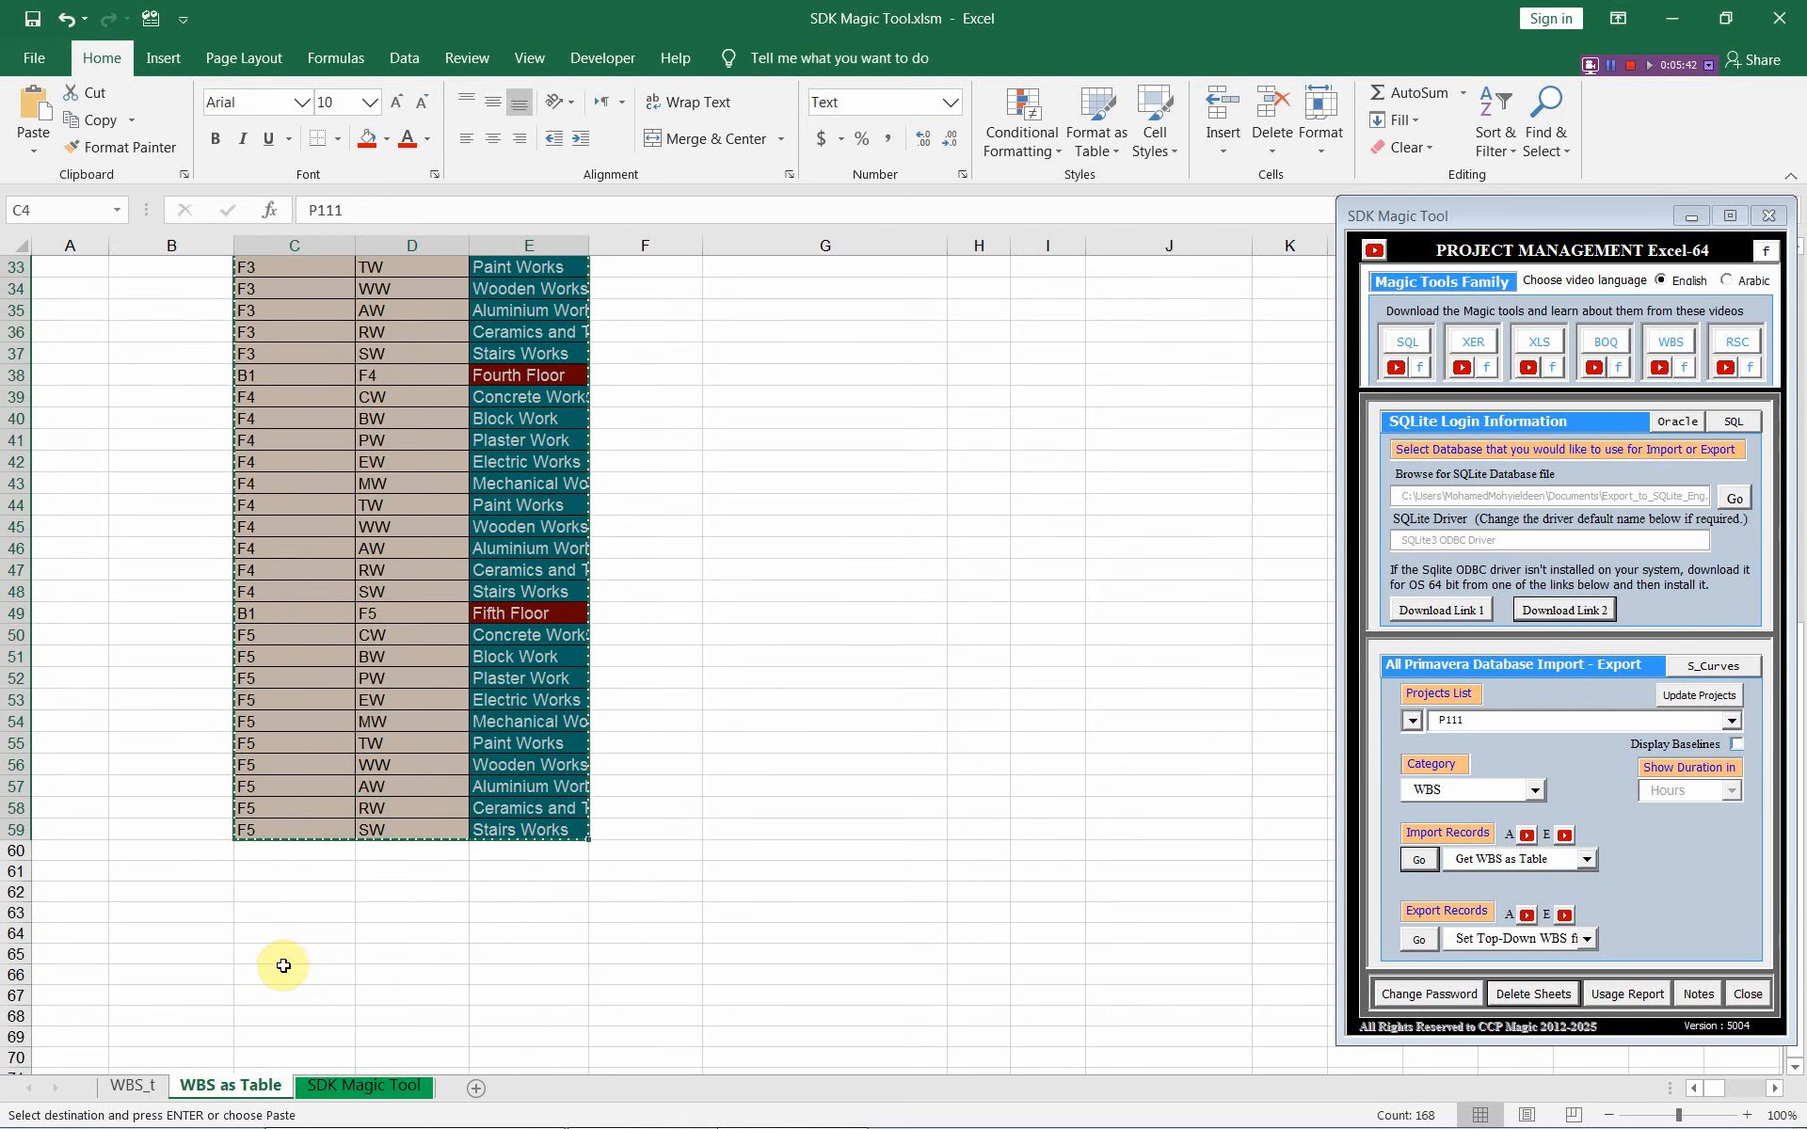
key("ctrl+c")
left_click(284, 852)
key("ctrl+v")
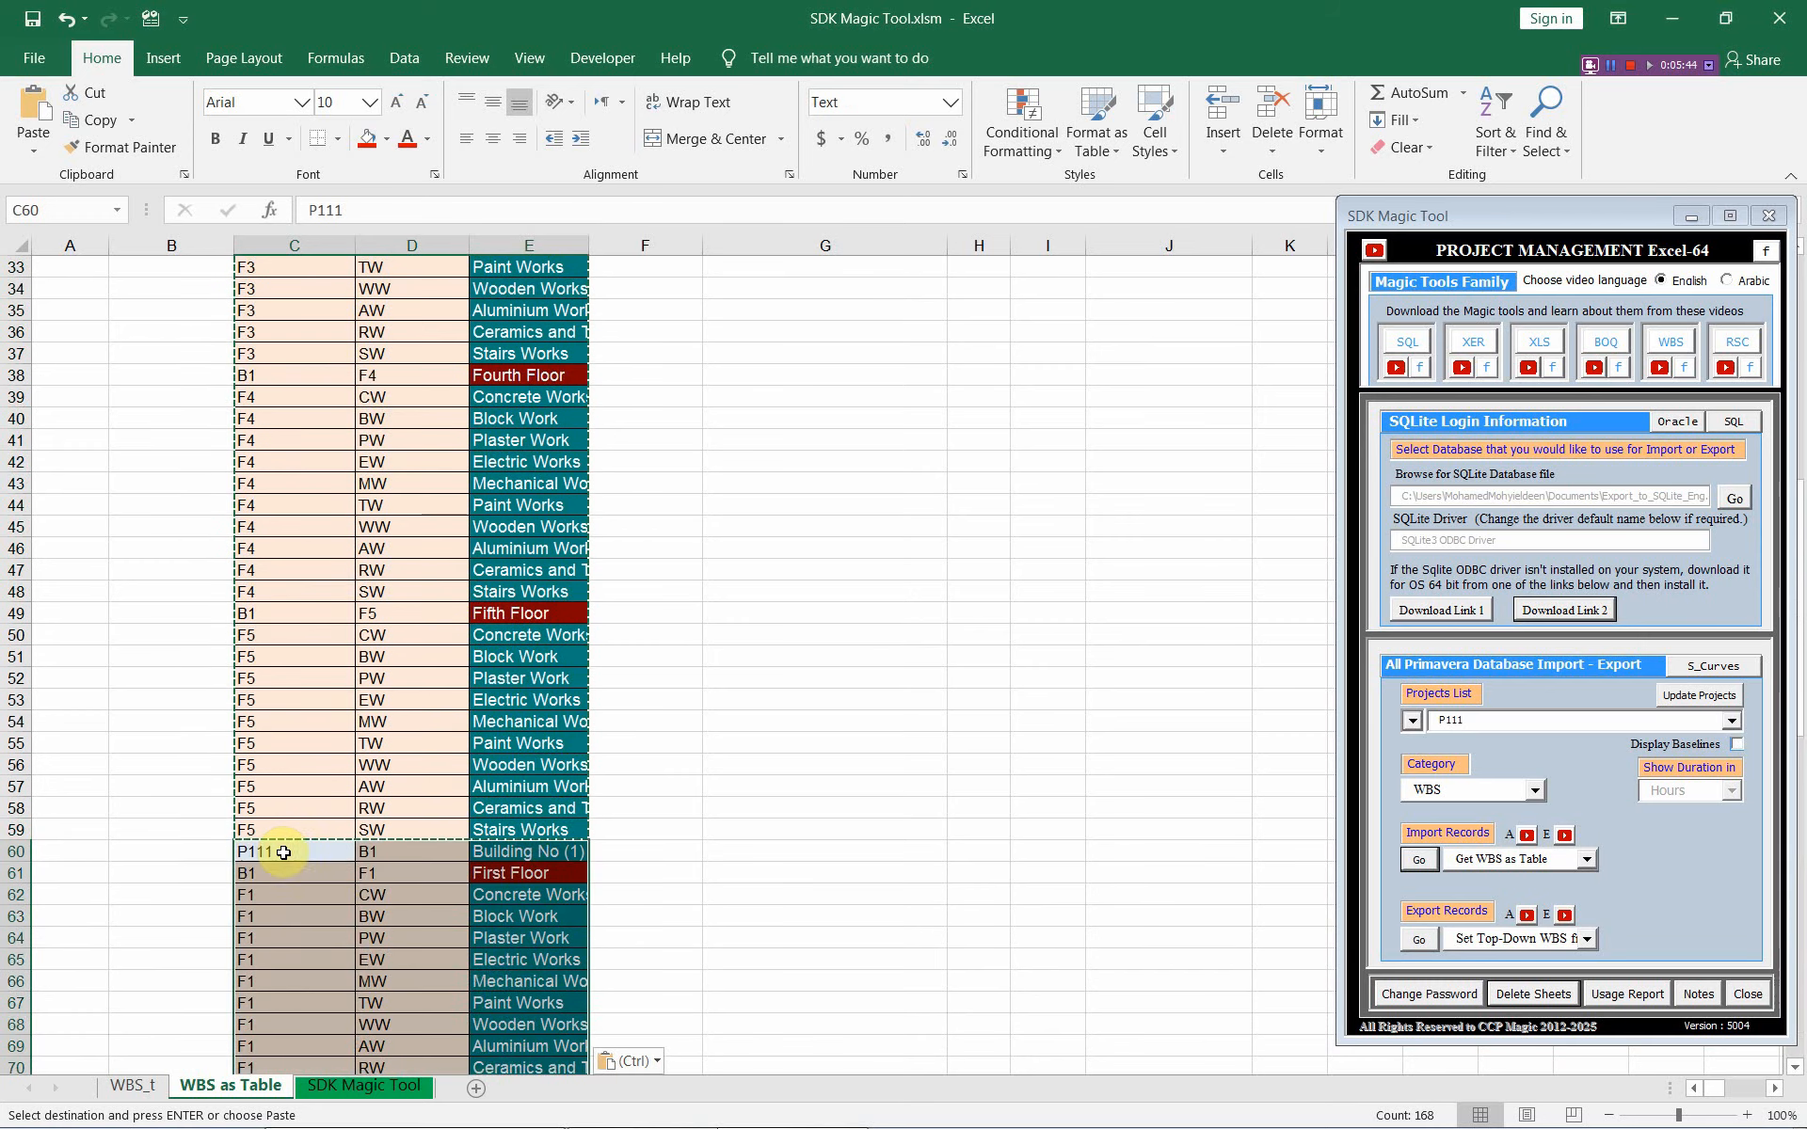
Step: Rename the duplicated building in E60 as Building No (2) and set its WBS code in D60 to B2
scroll(531, 632, "down", 3)
left_click(568, 659)
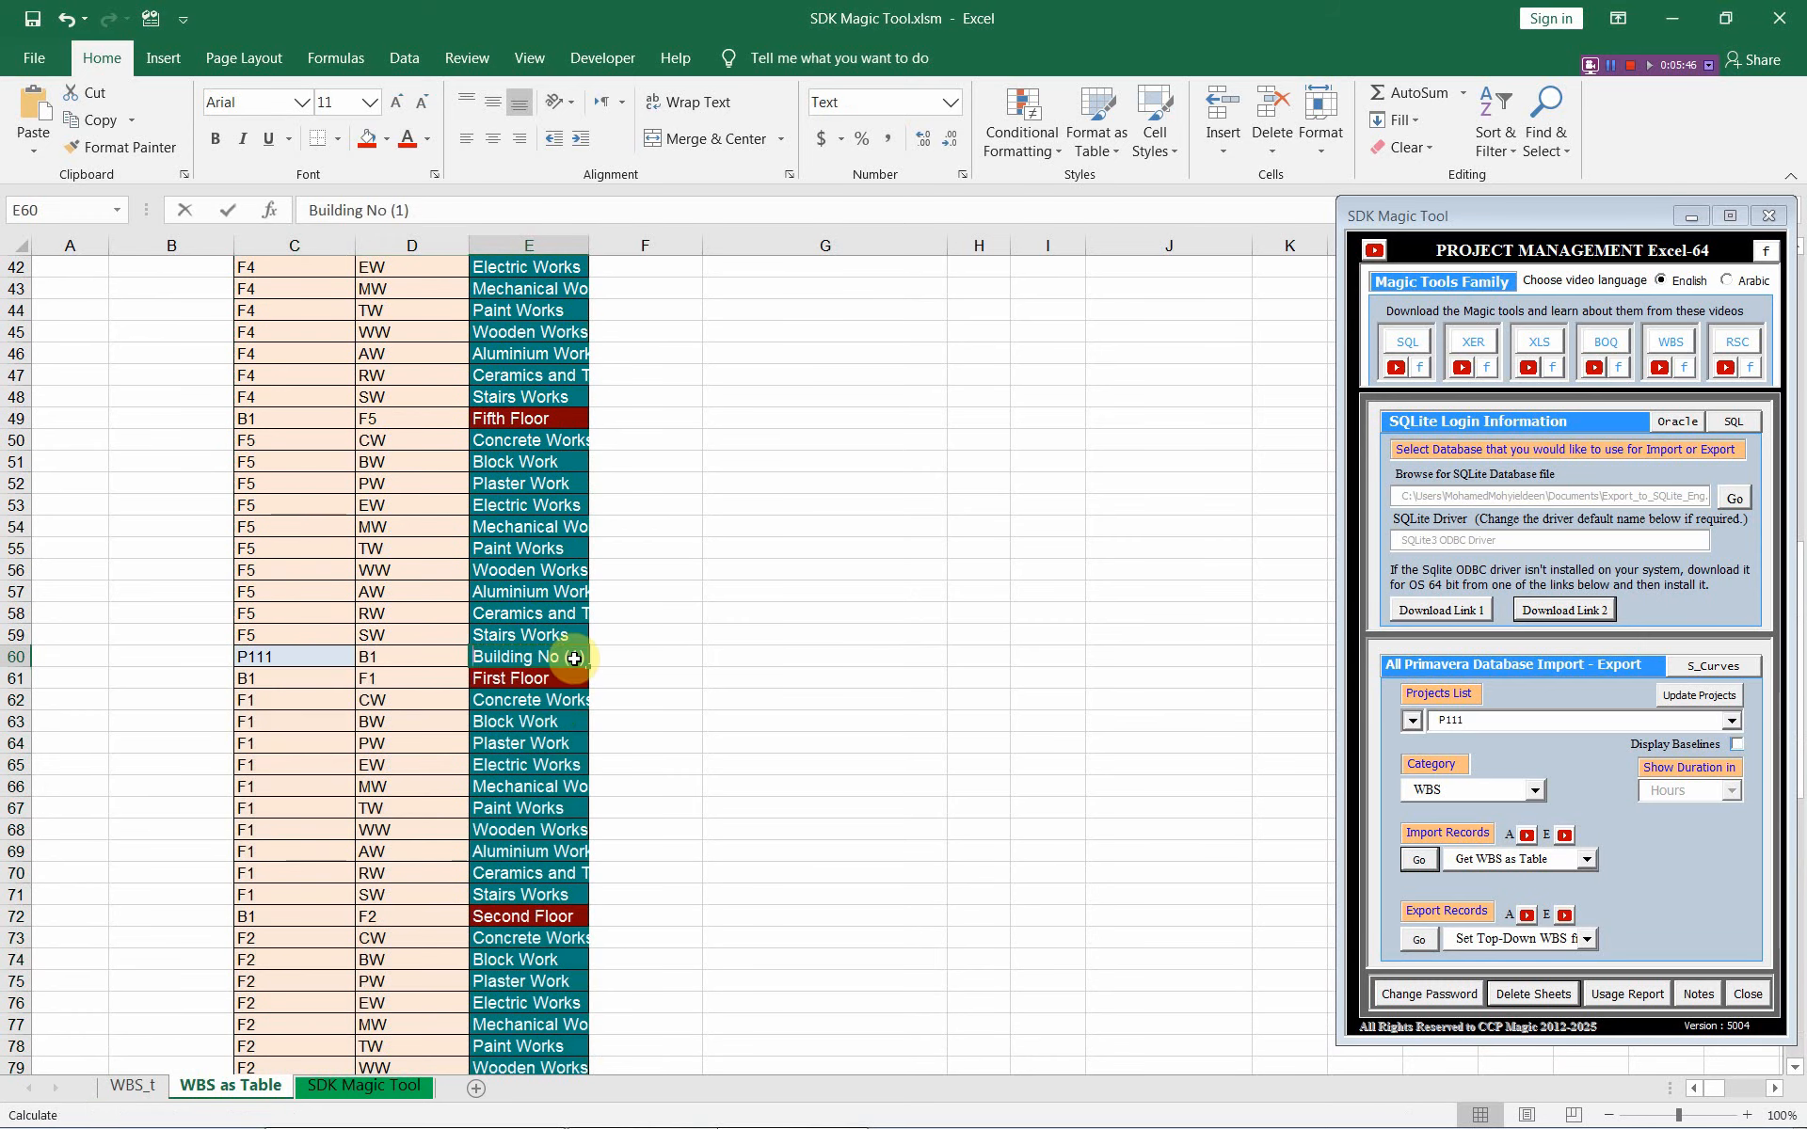
double_click(565, 660)
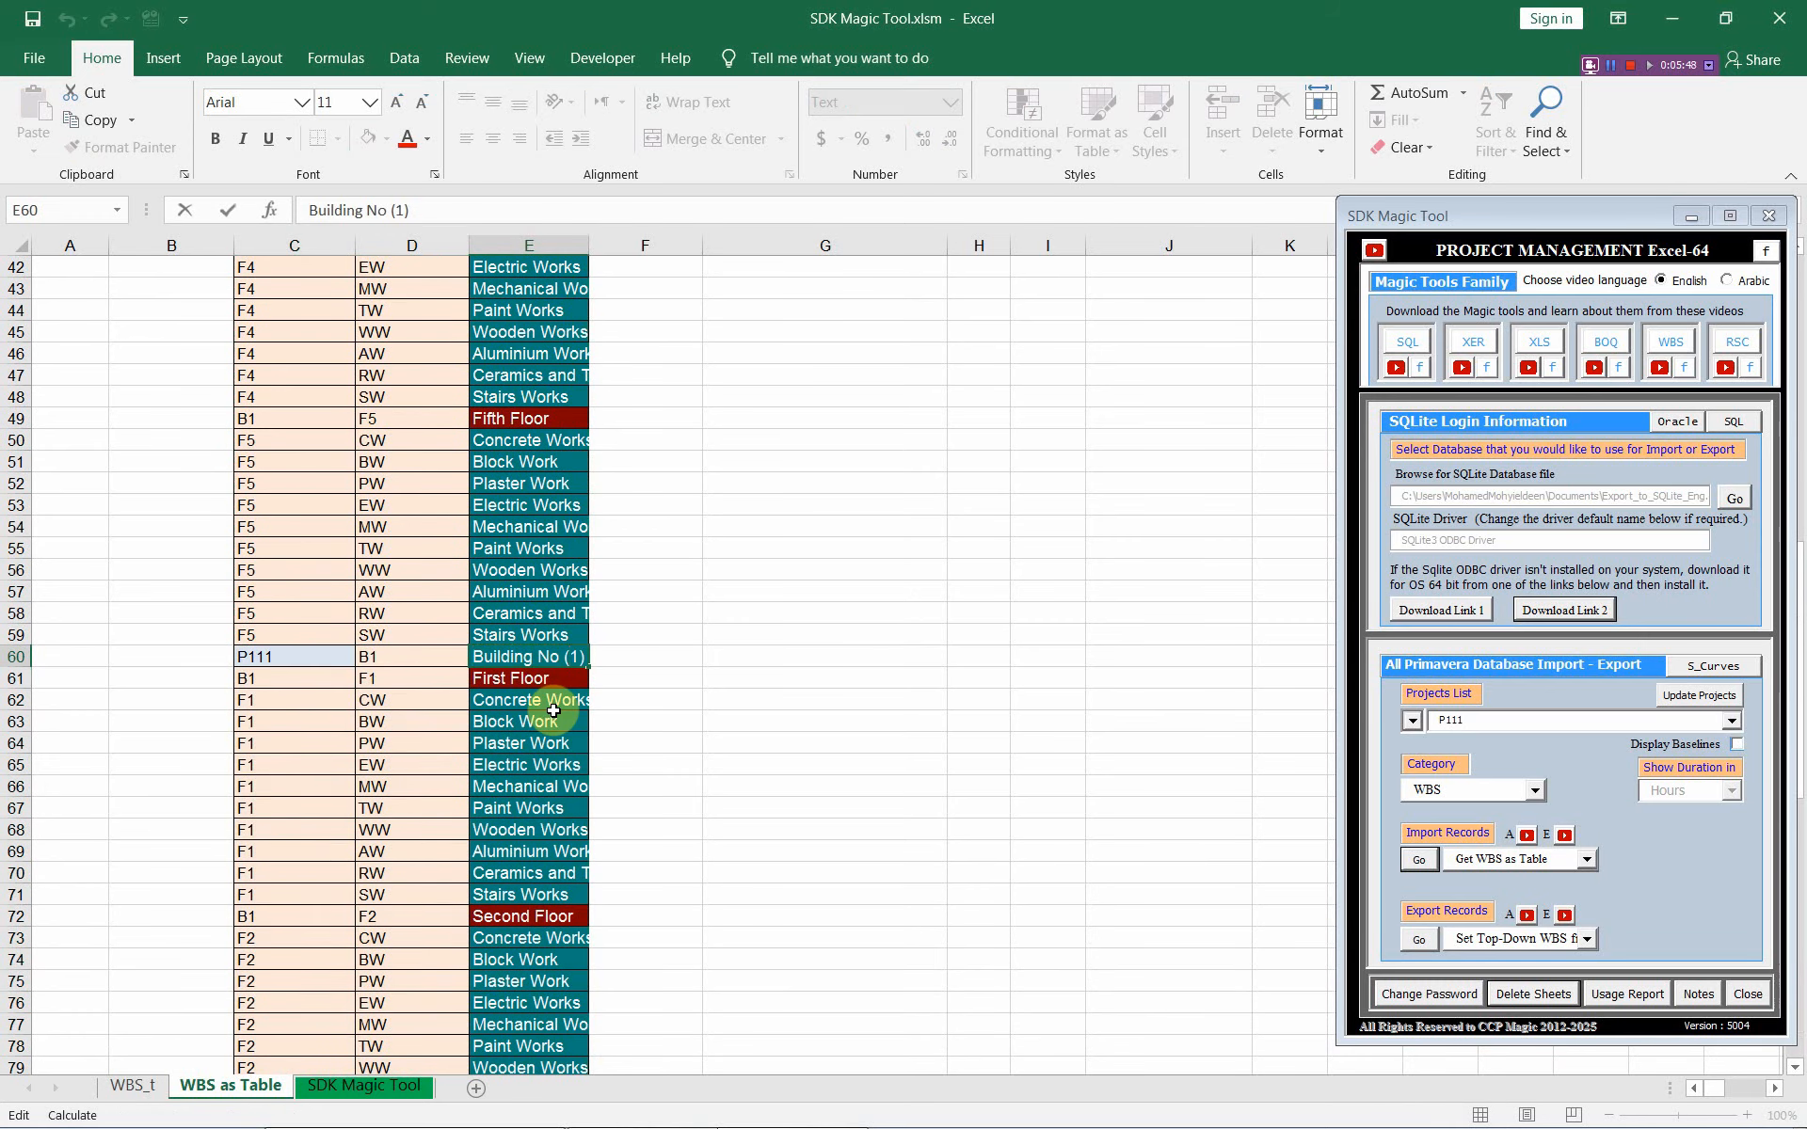
type("2")
double_click(369, 658)
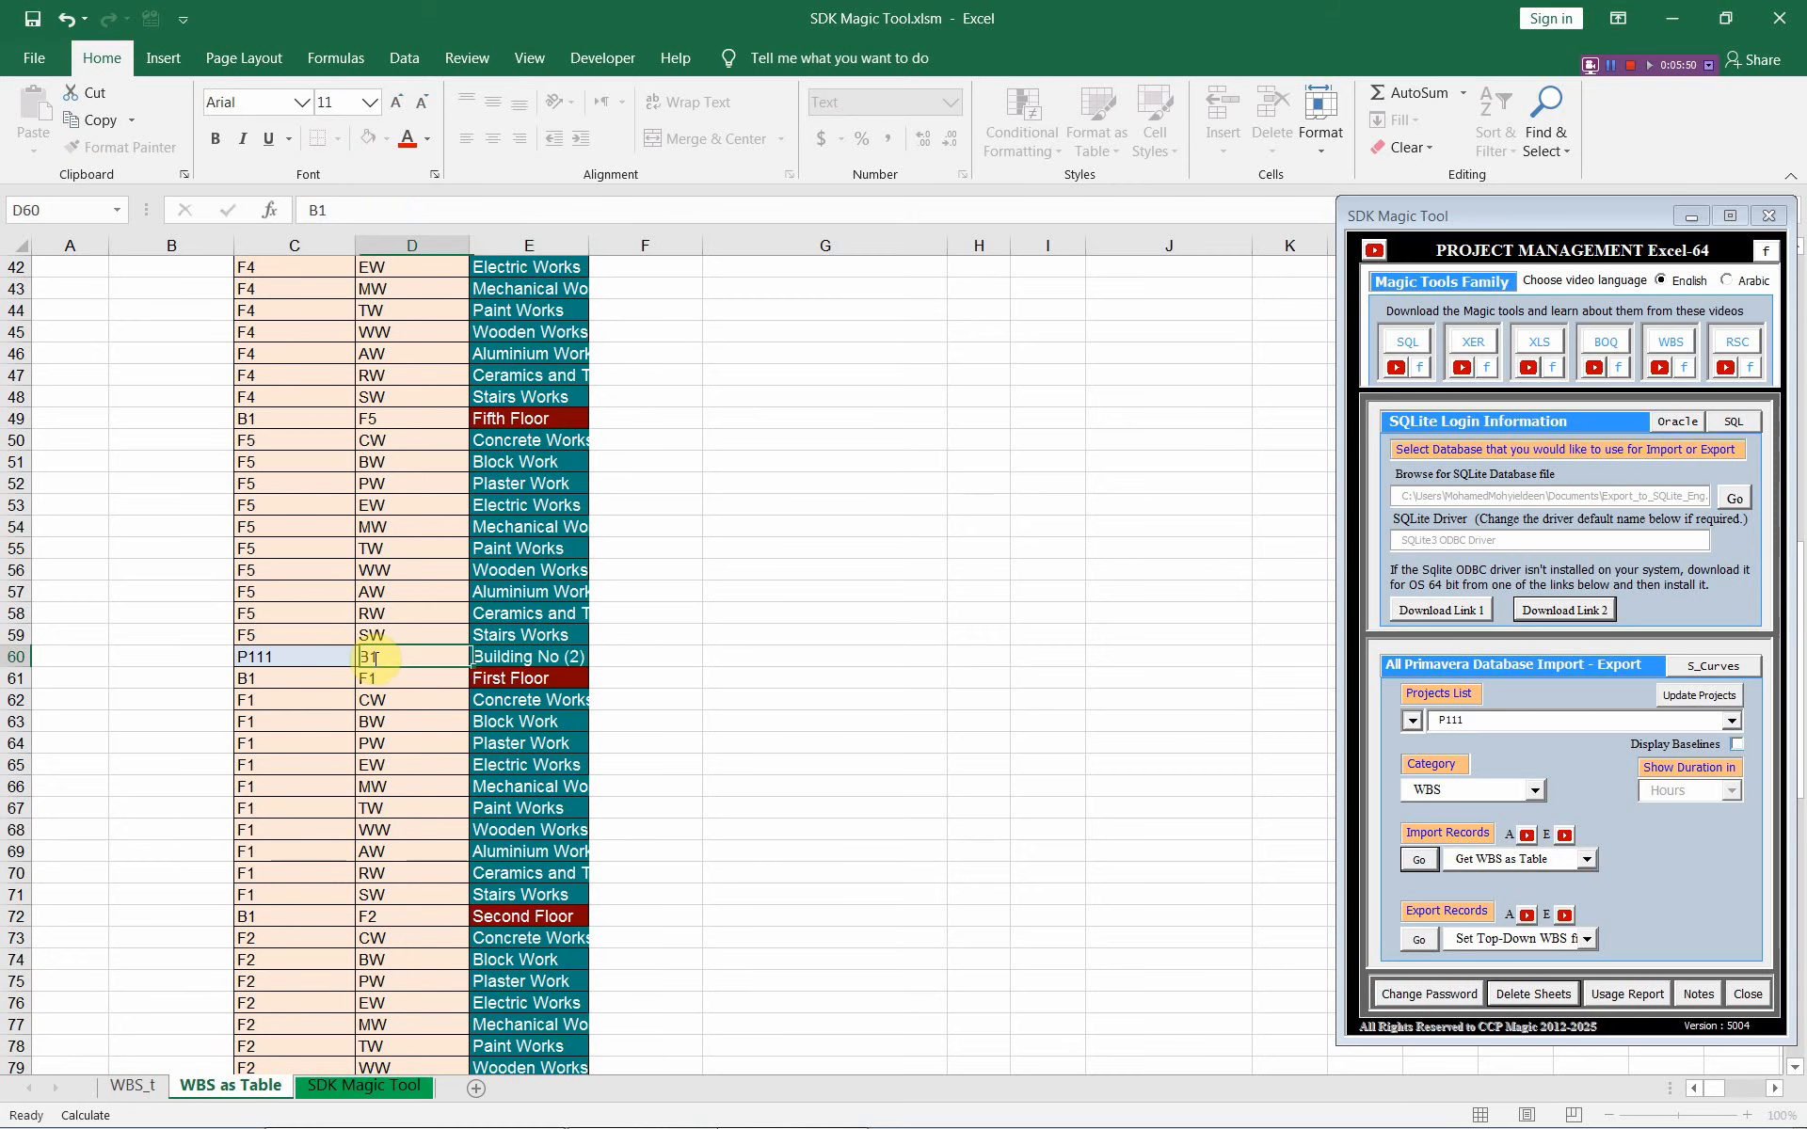
type("2")
Step: Set the Parent WBS ID of Building No (2)'s First and Second Floor rows, C61 and C72, to B2
double_click(285, 682)
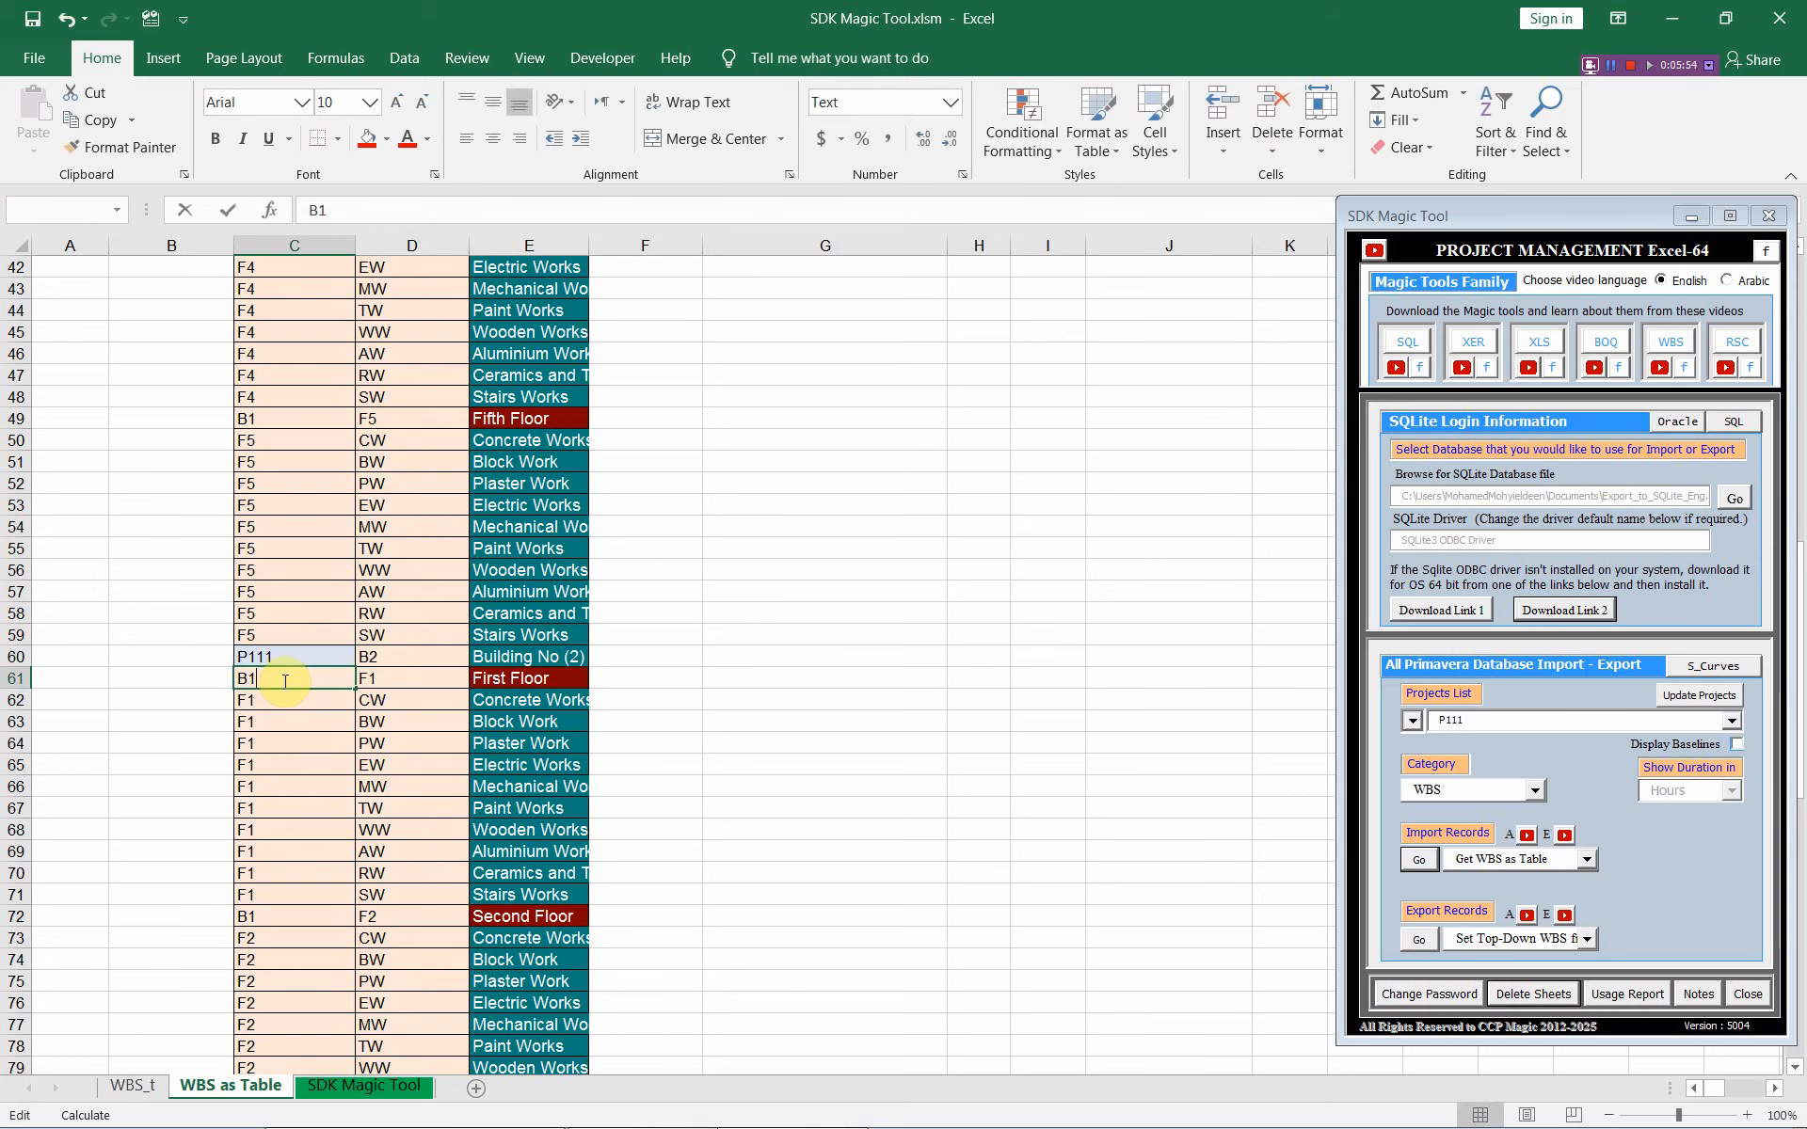
type("2")
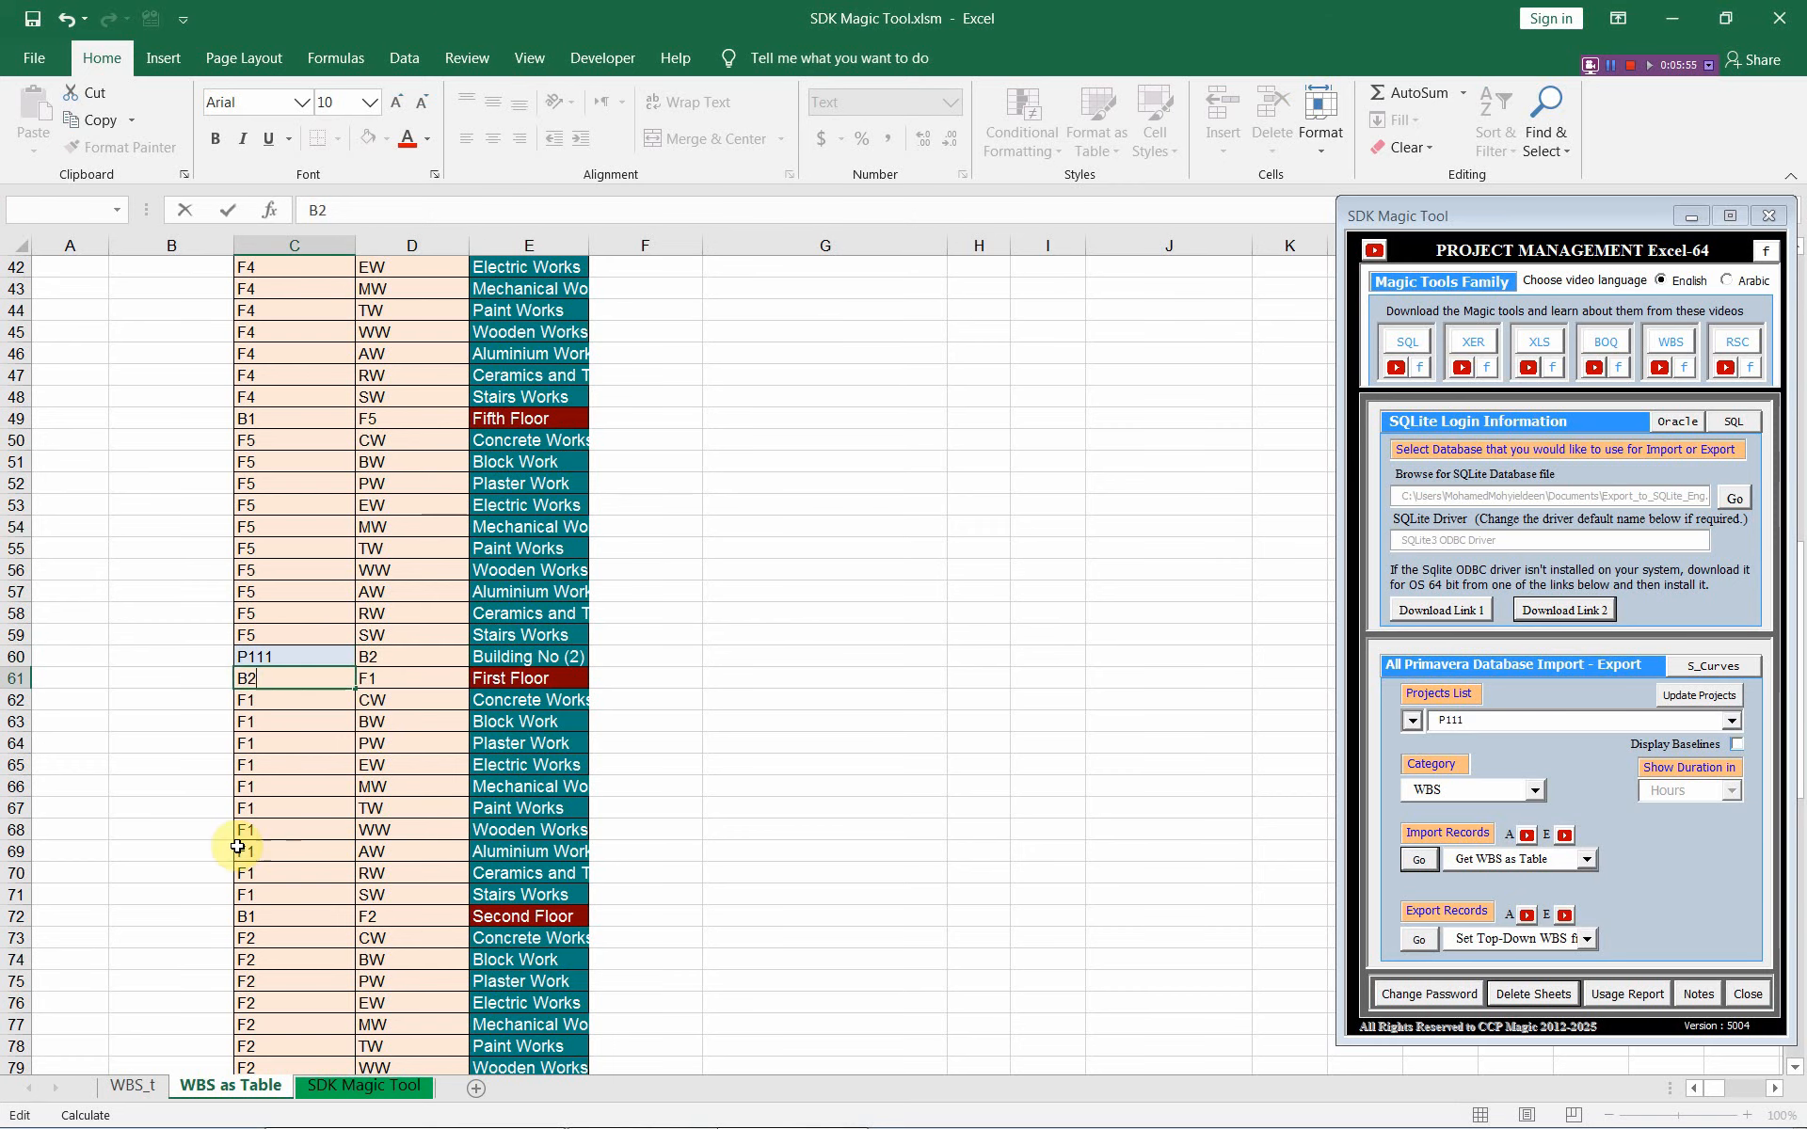
left_click(256, 917)
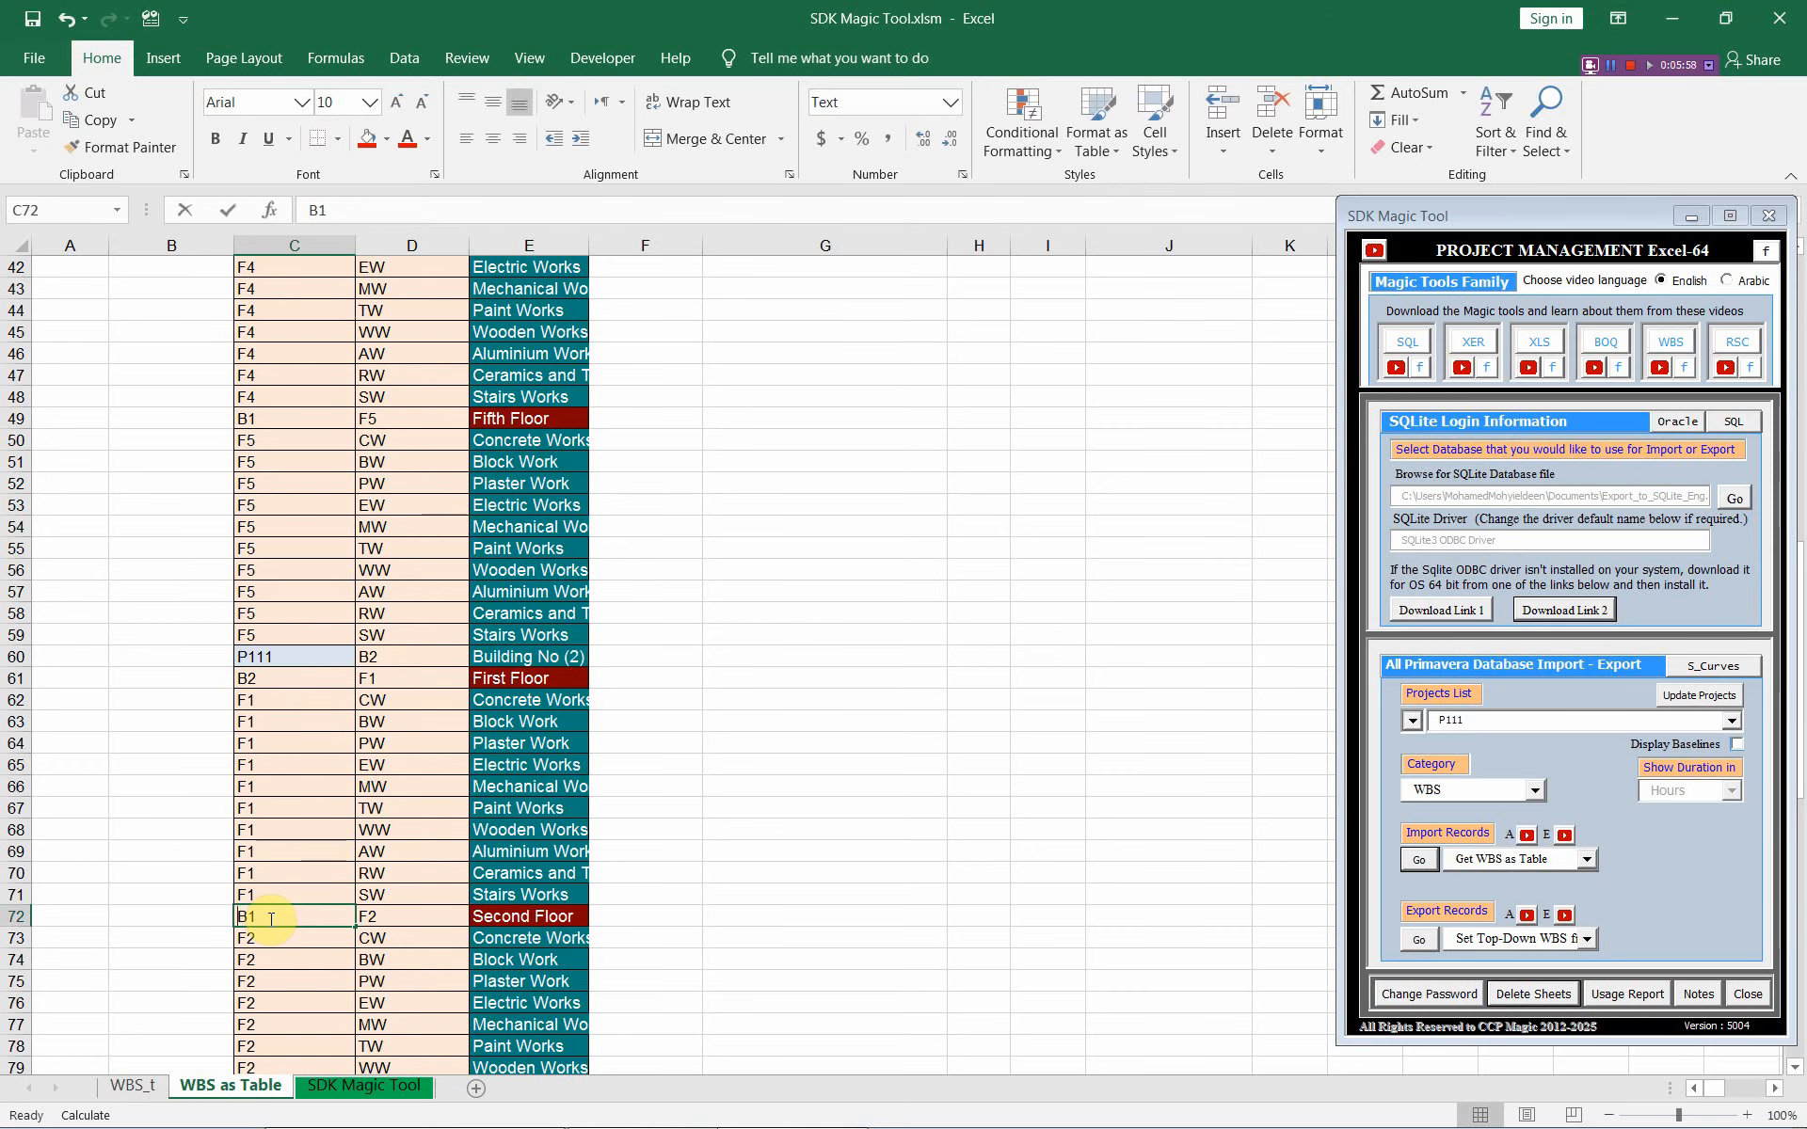
double_click(271, 920)
key("BackSpace")
type("2")
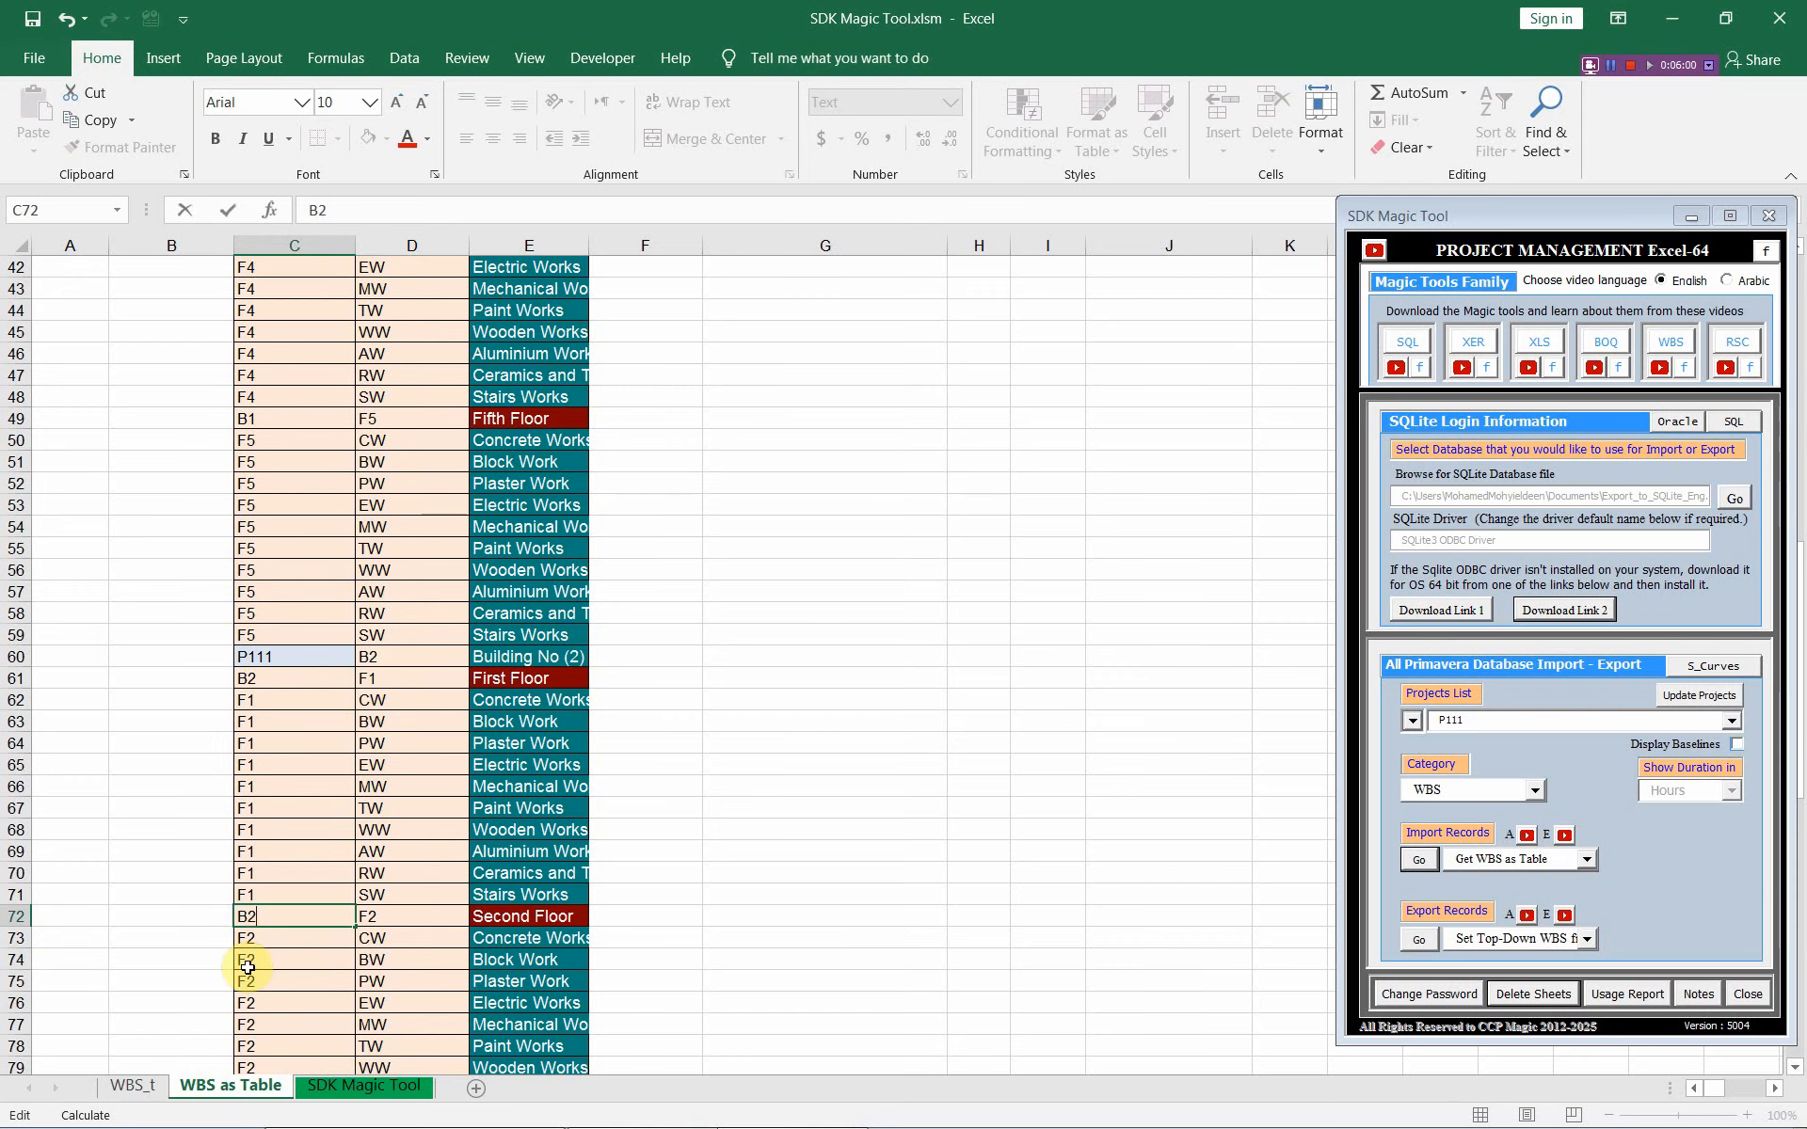
Step: Set the Parent WBS ID of Building No (2)'s Third and Fourth Floor rows, C83 and C94, to B2
scroll(294, 863, "down", 3)
left_click(287, 919)
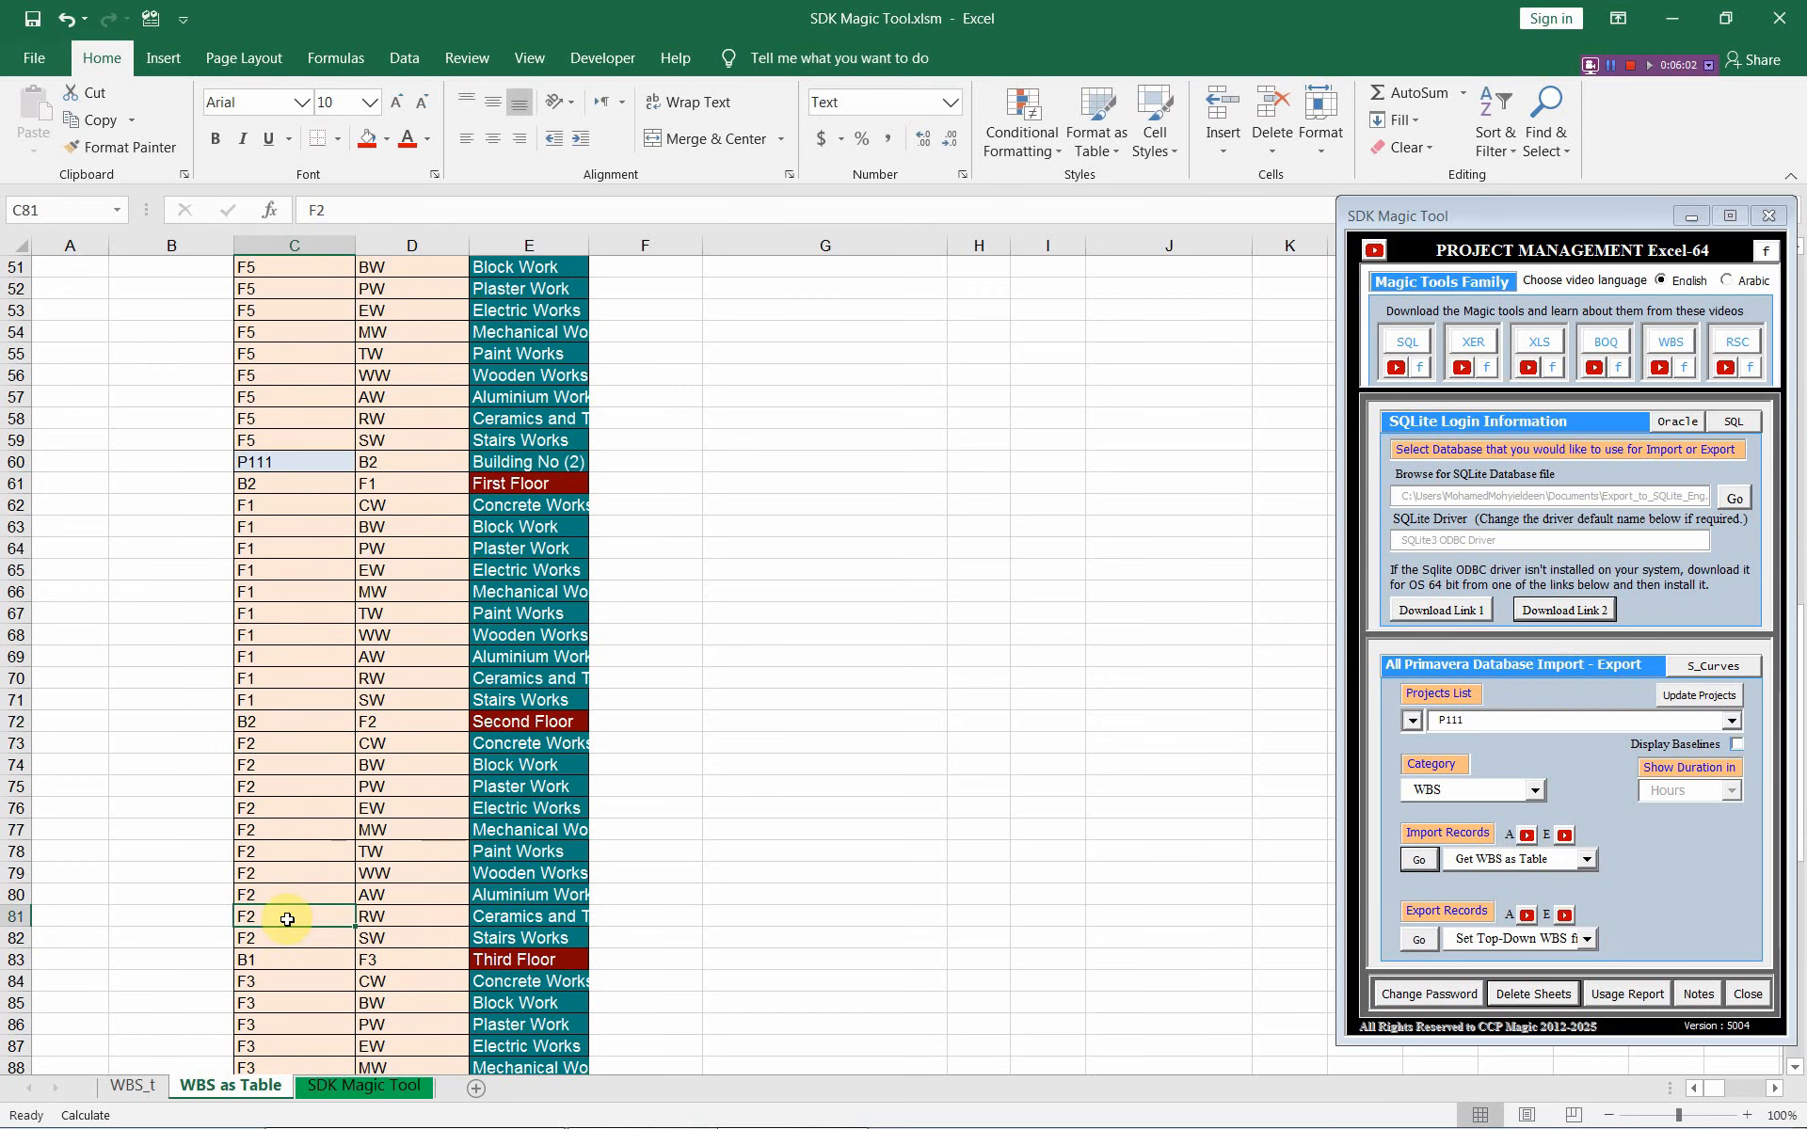
double_click(283, 960)
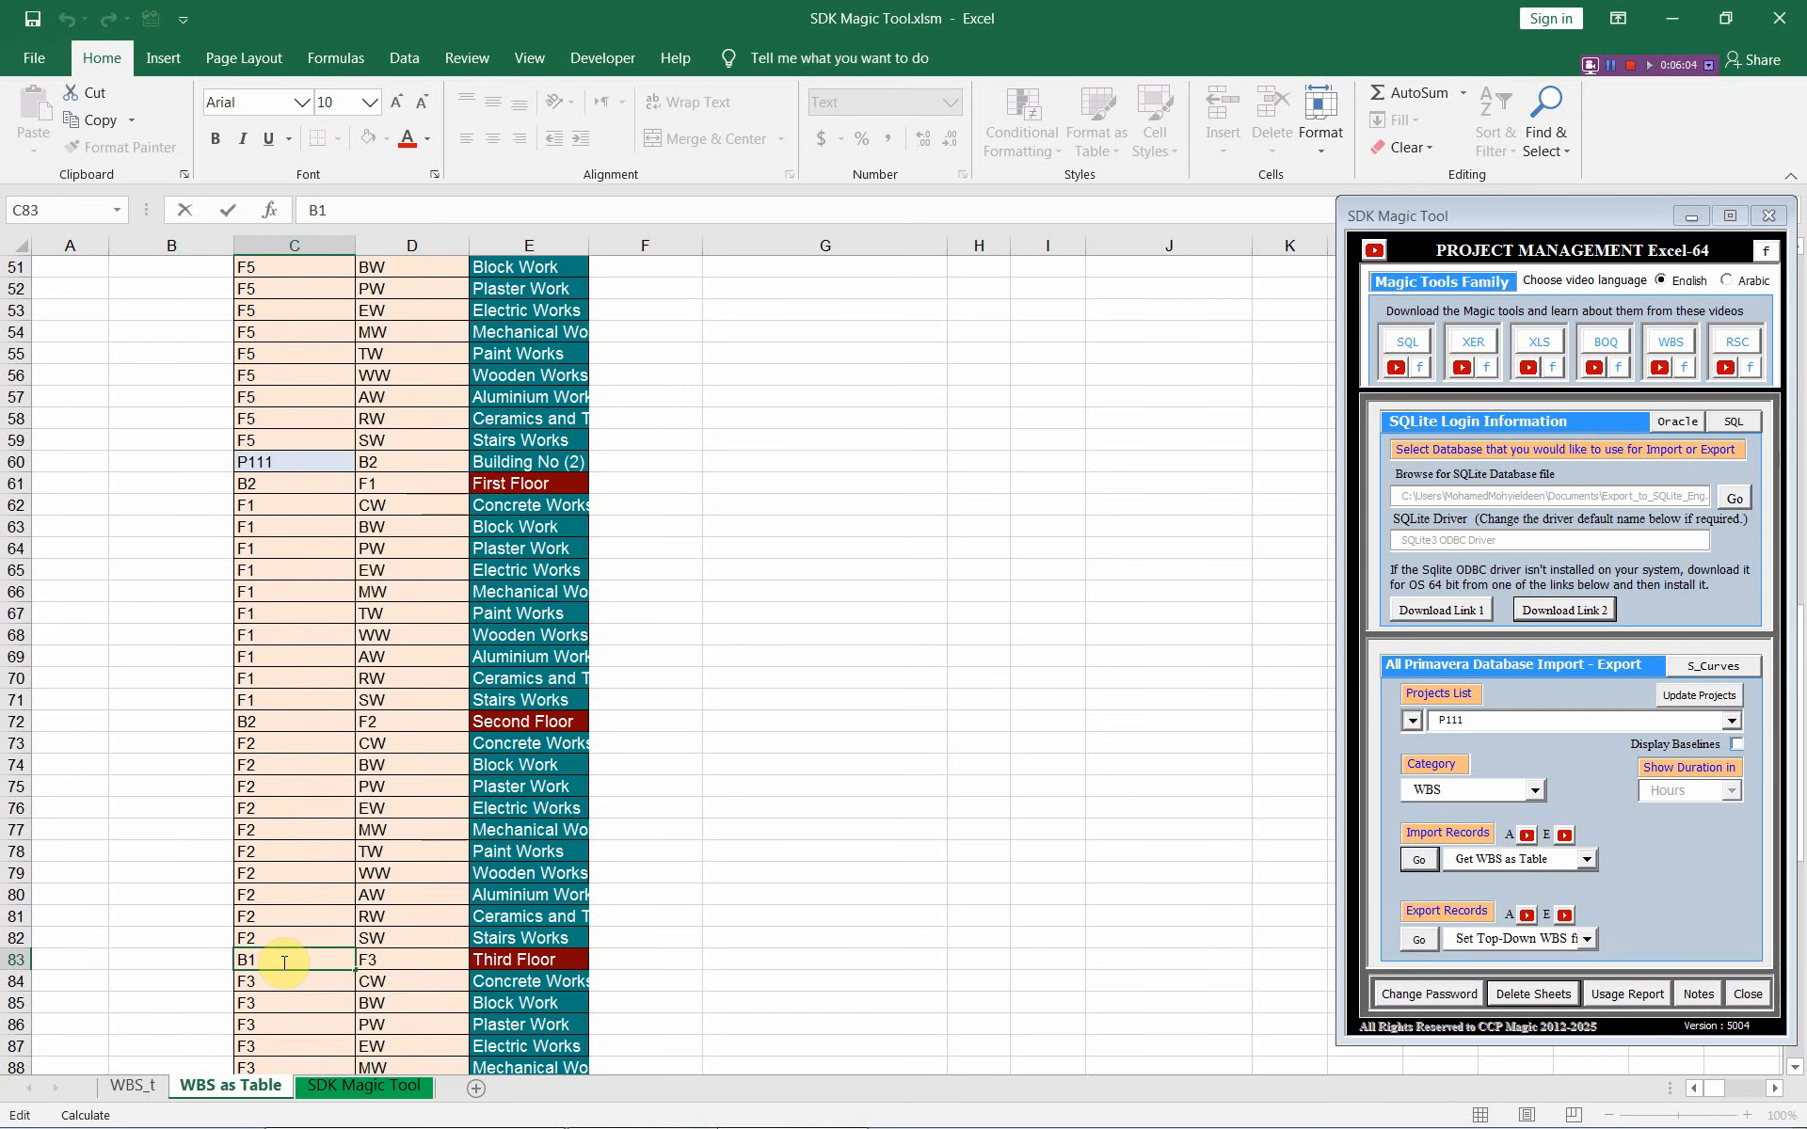
key("BackSpace")
type("2")
scroll(294, 900, "down", 5)
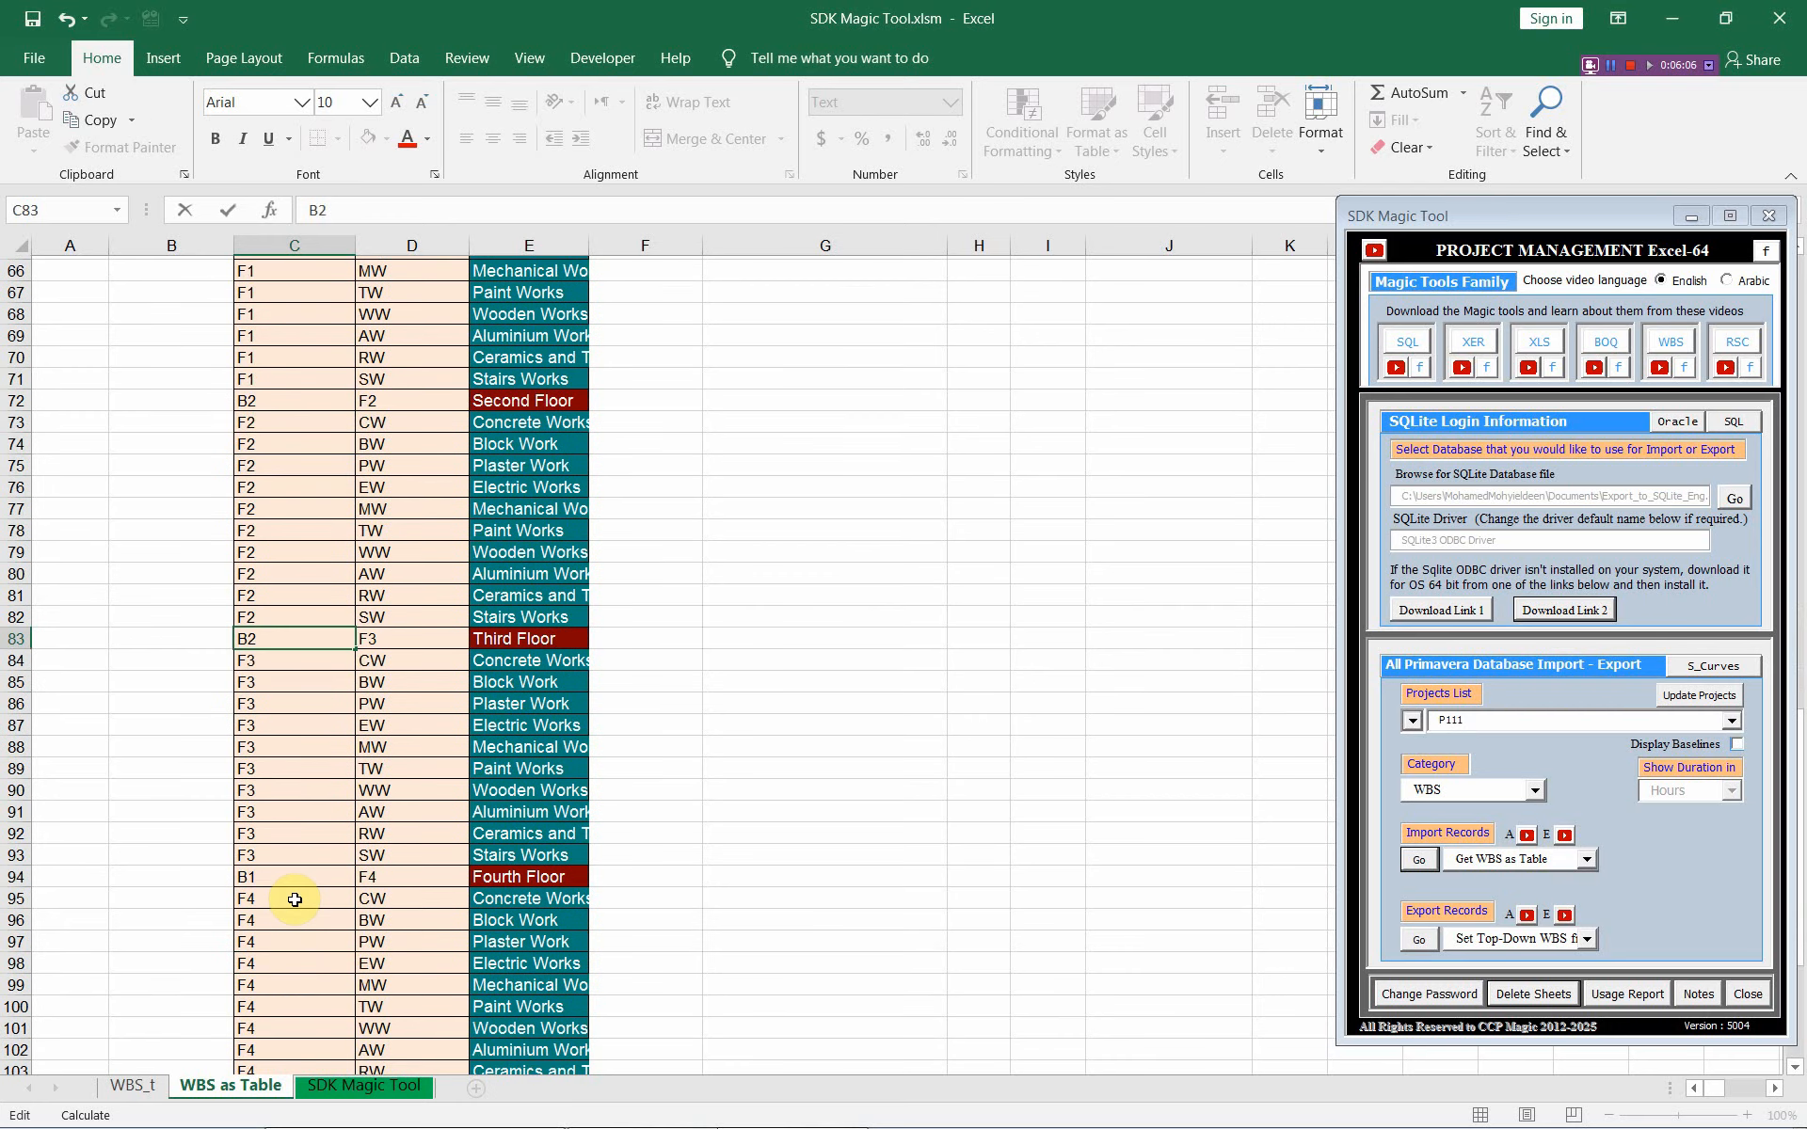
left_click(282, 873)
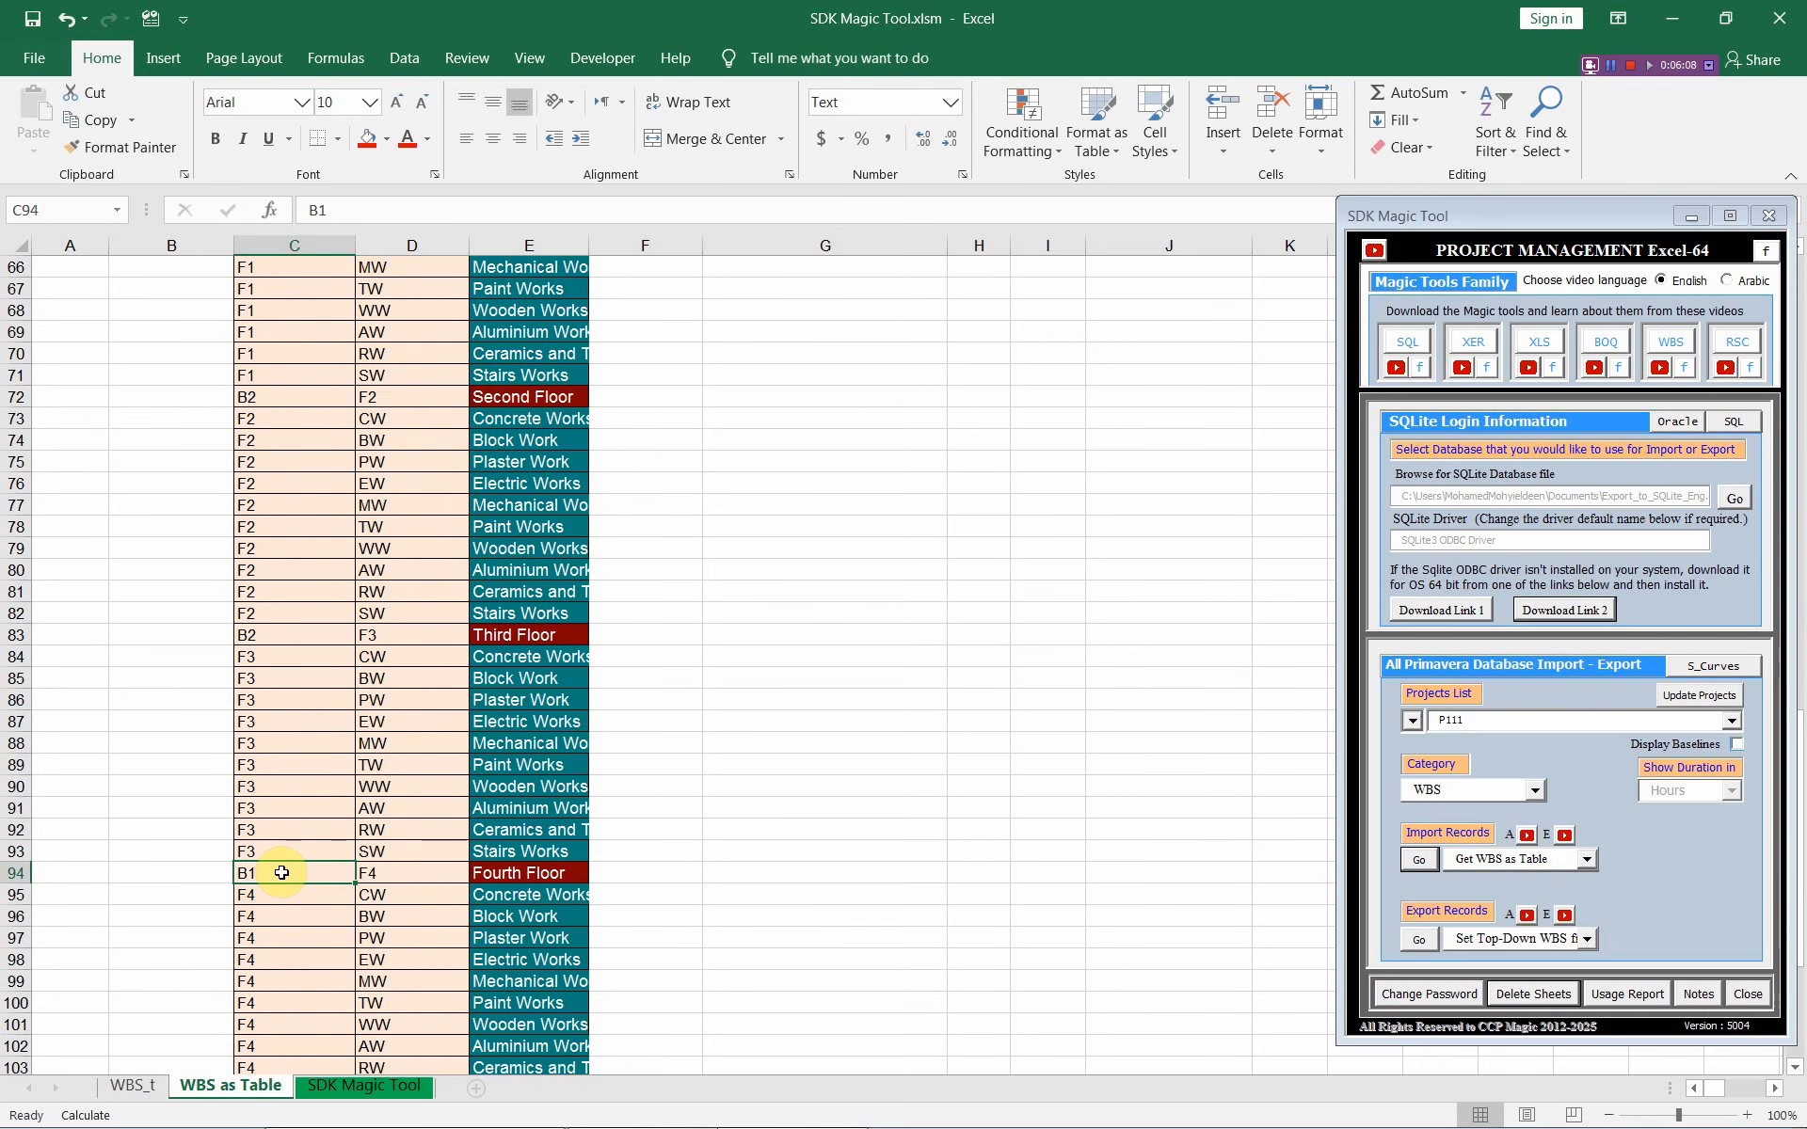
double_click(281, 874)
key("BackSpace")
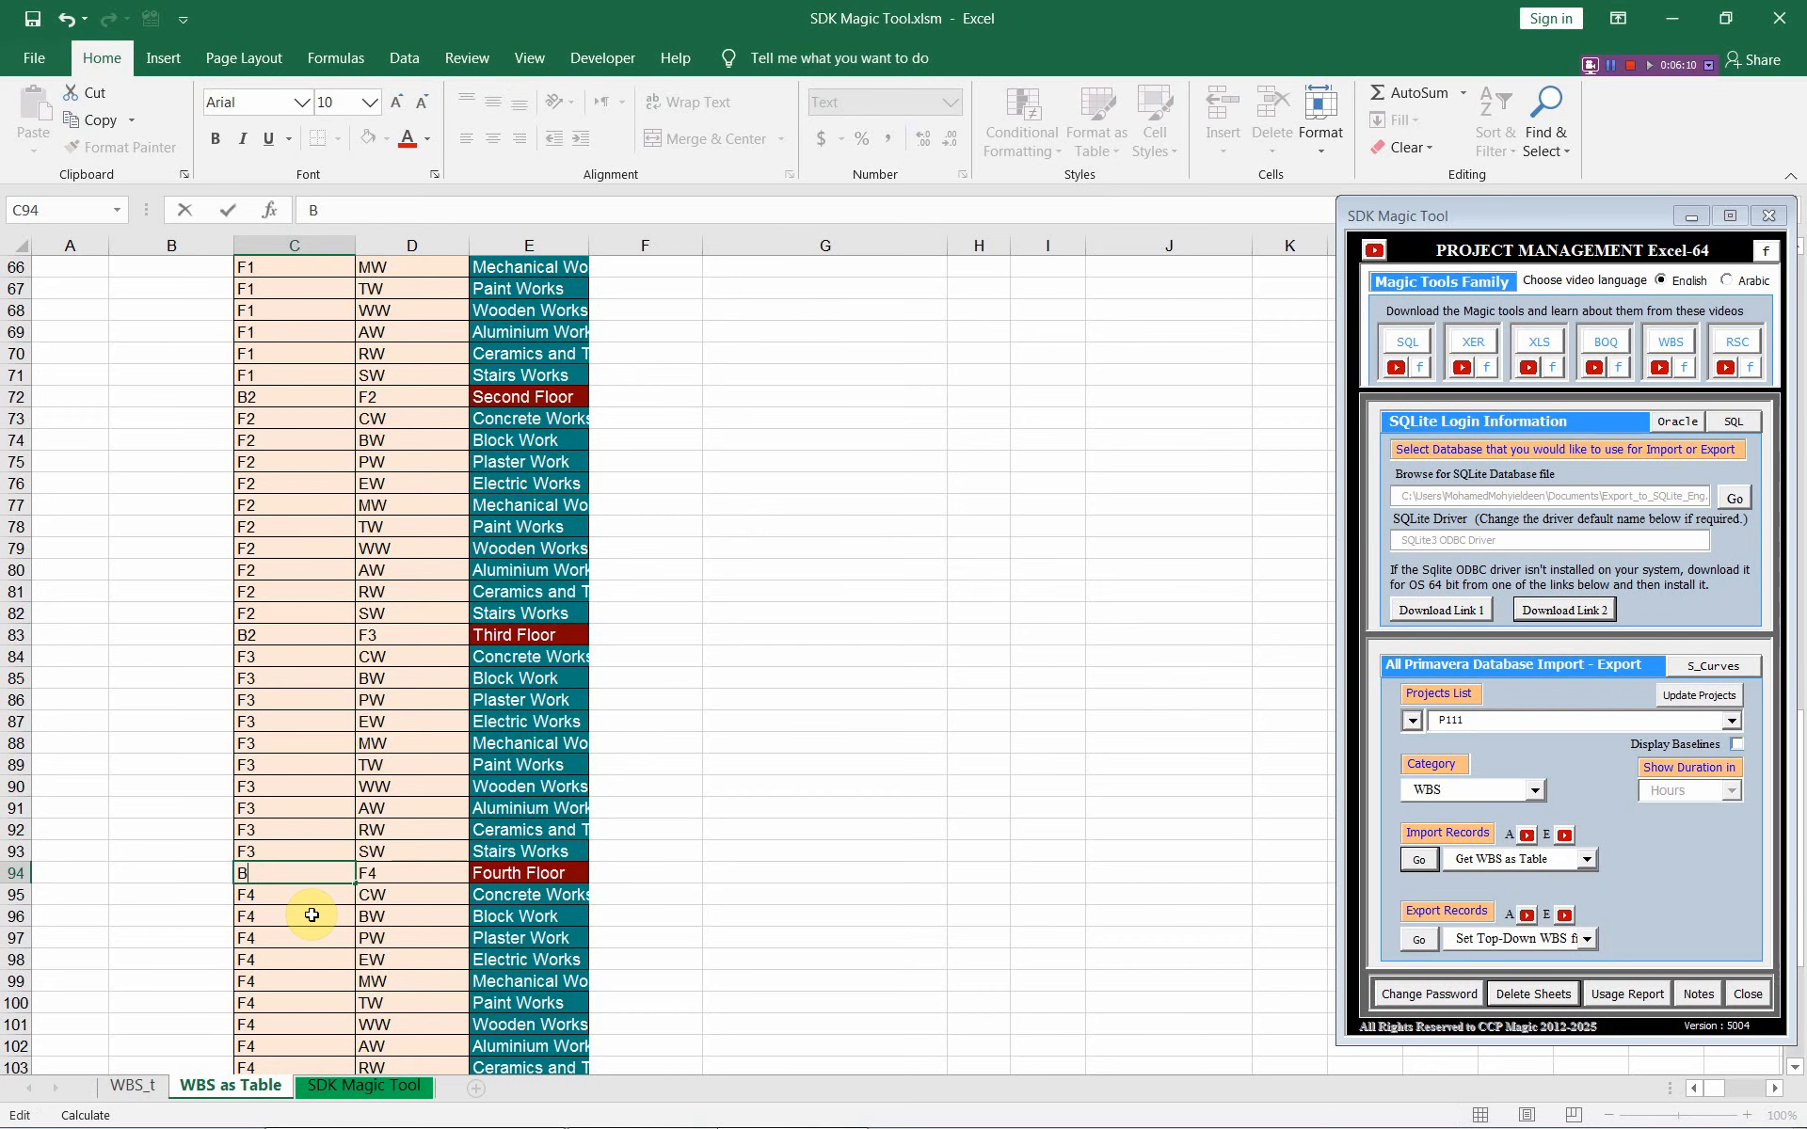
Step: Set the Parent WBS ID of Building No (2)'s Fifth Floor row, C105, to B2
scroll(311, 915, "down", 3)
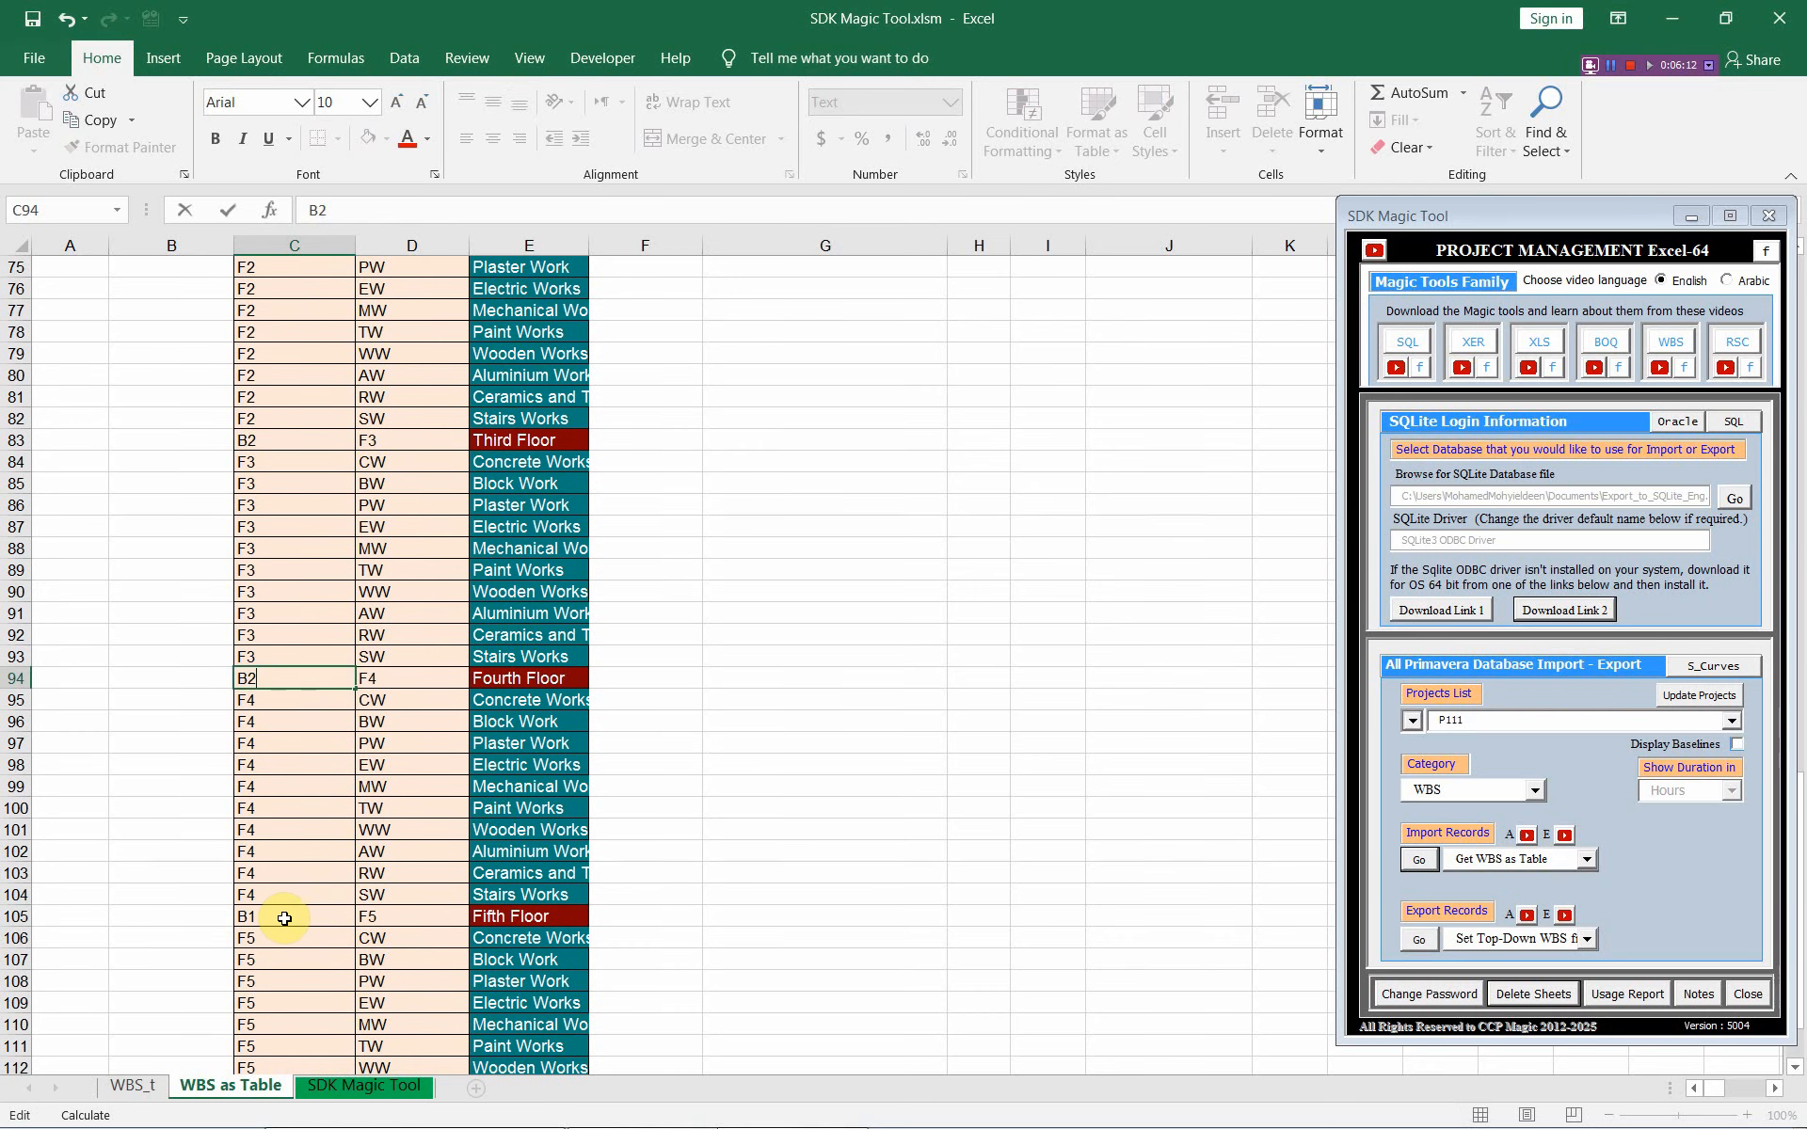
double_click(284, 918)
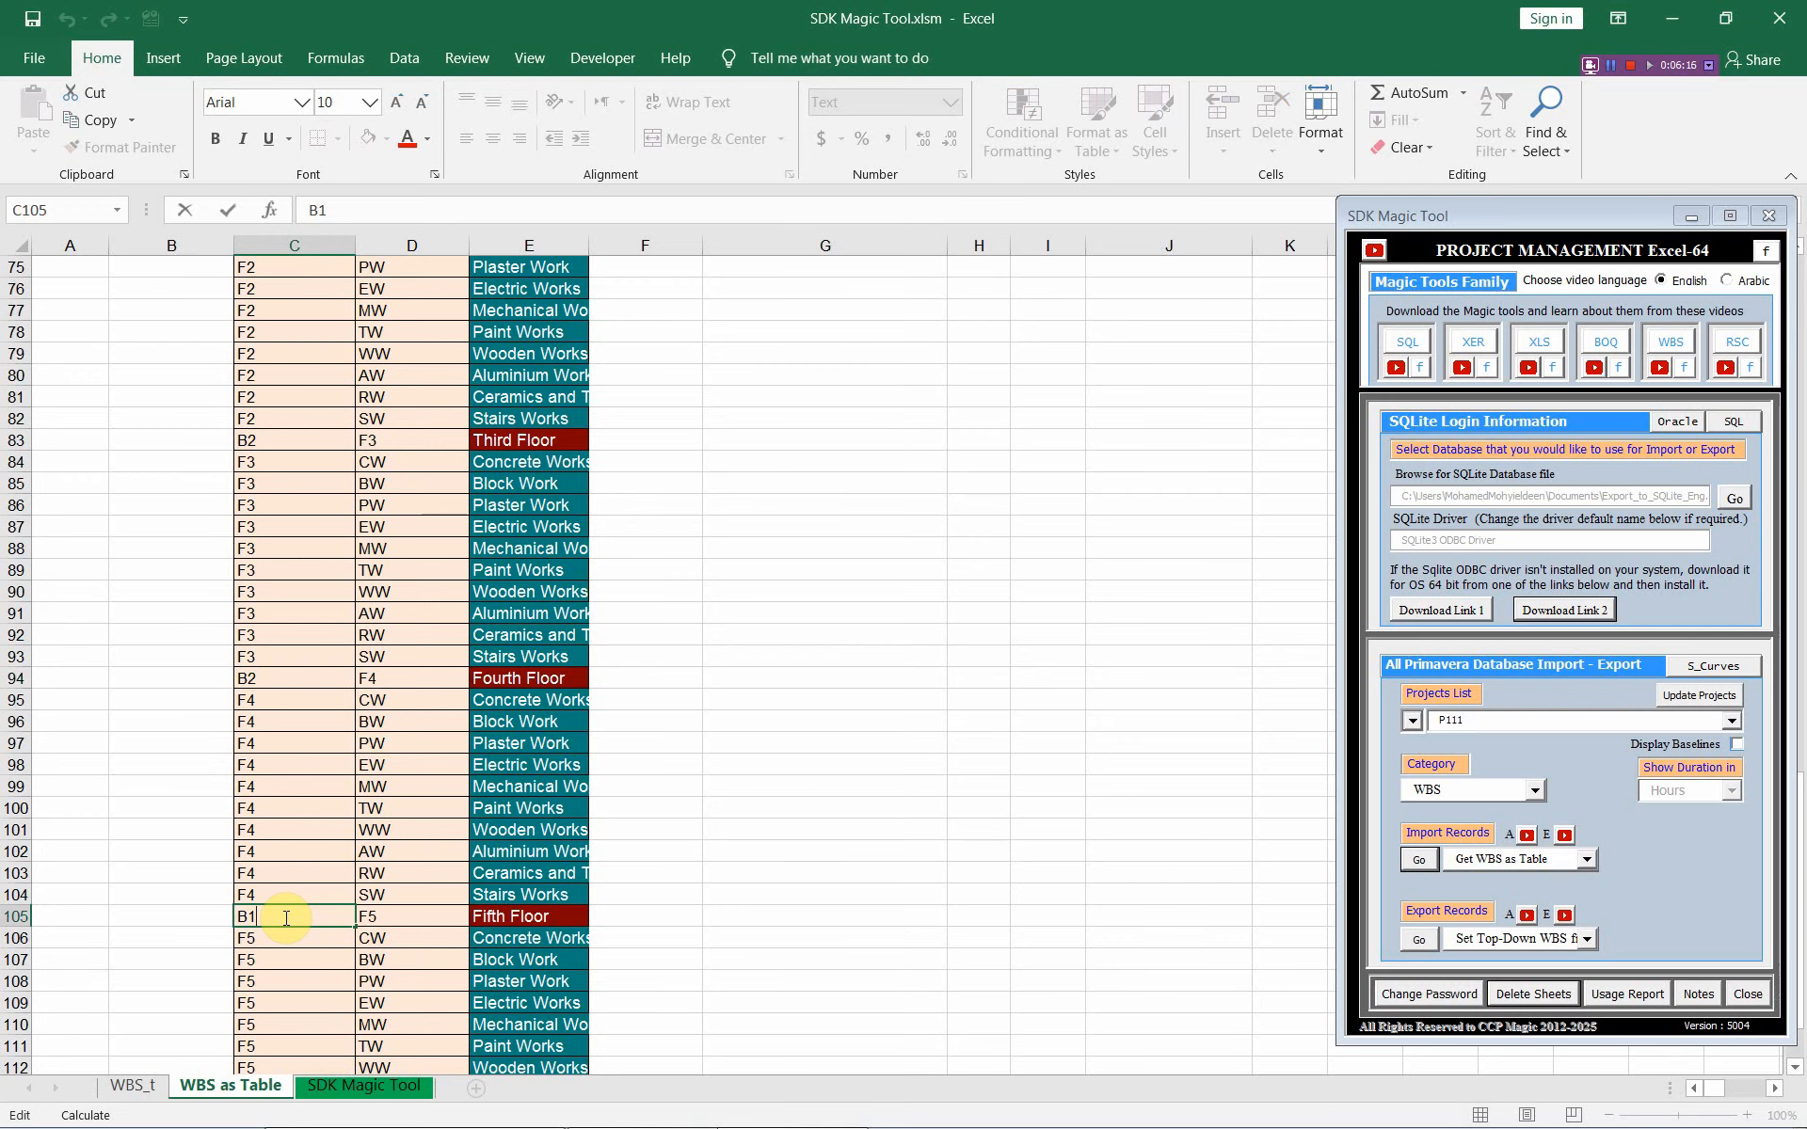
type("2")
left_click(290, 847)
scroll(290, 847, "down", 3)
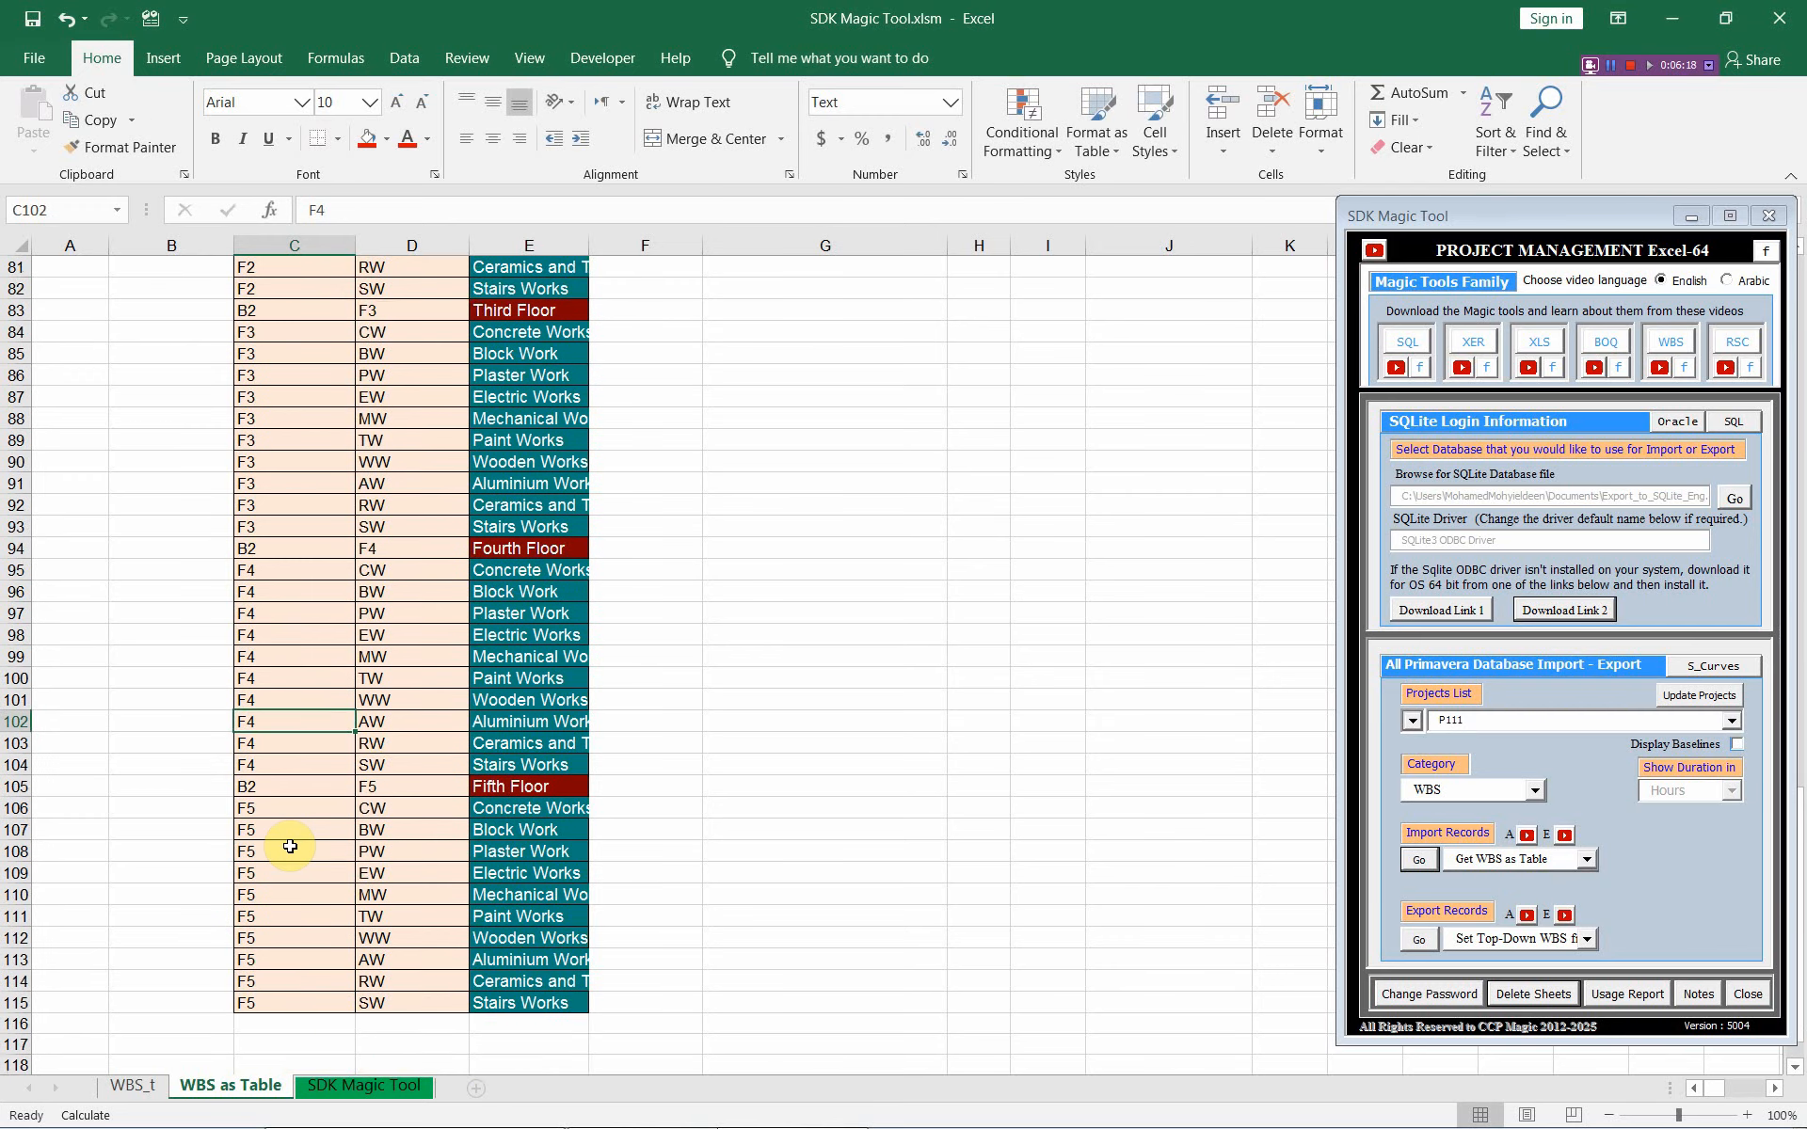
Step: Widen the WBS Name column E to fit its full names and delete the helper columns I and J
scroll(290, 847, "up", 20)
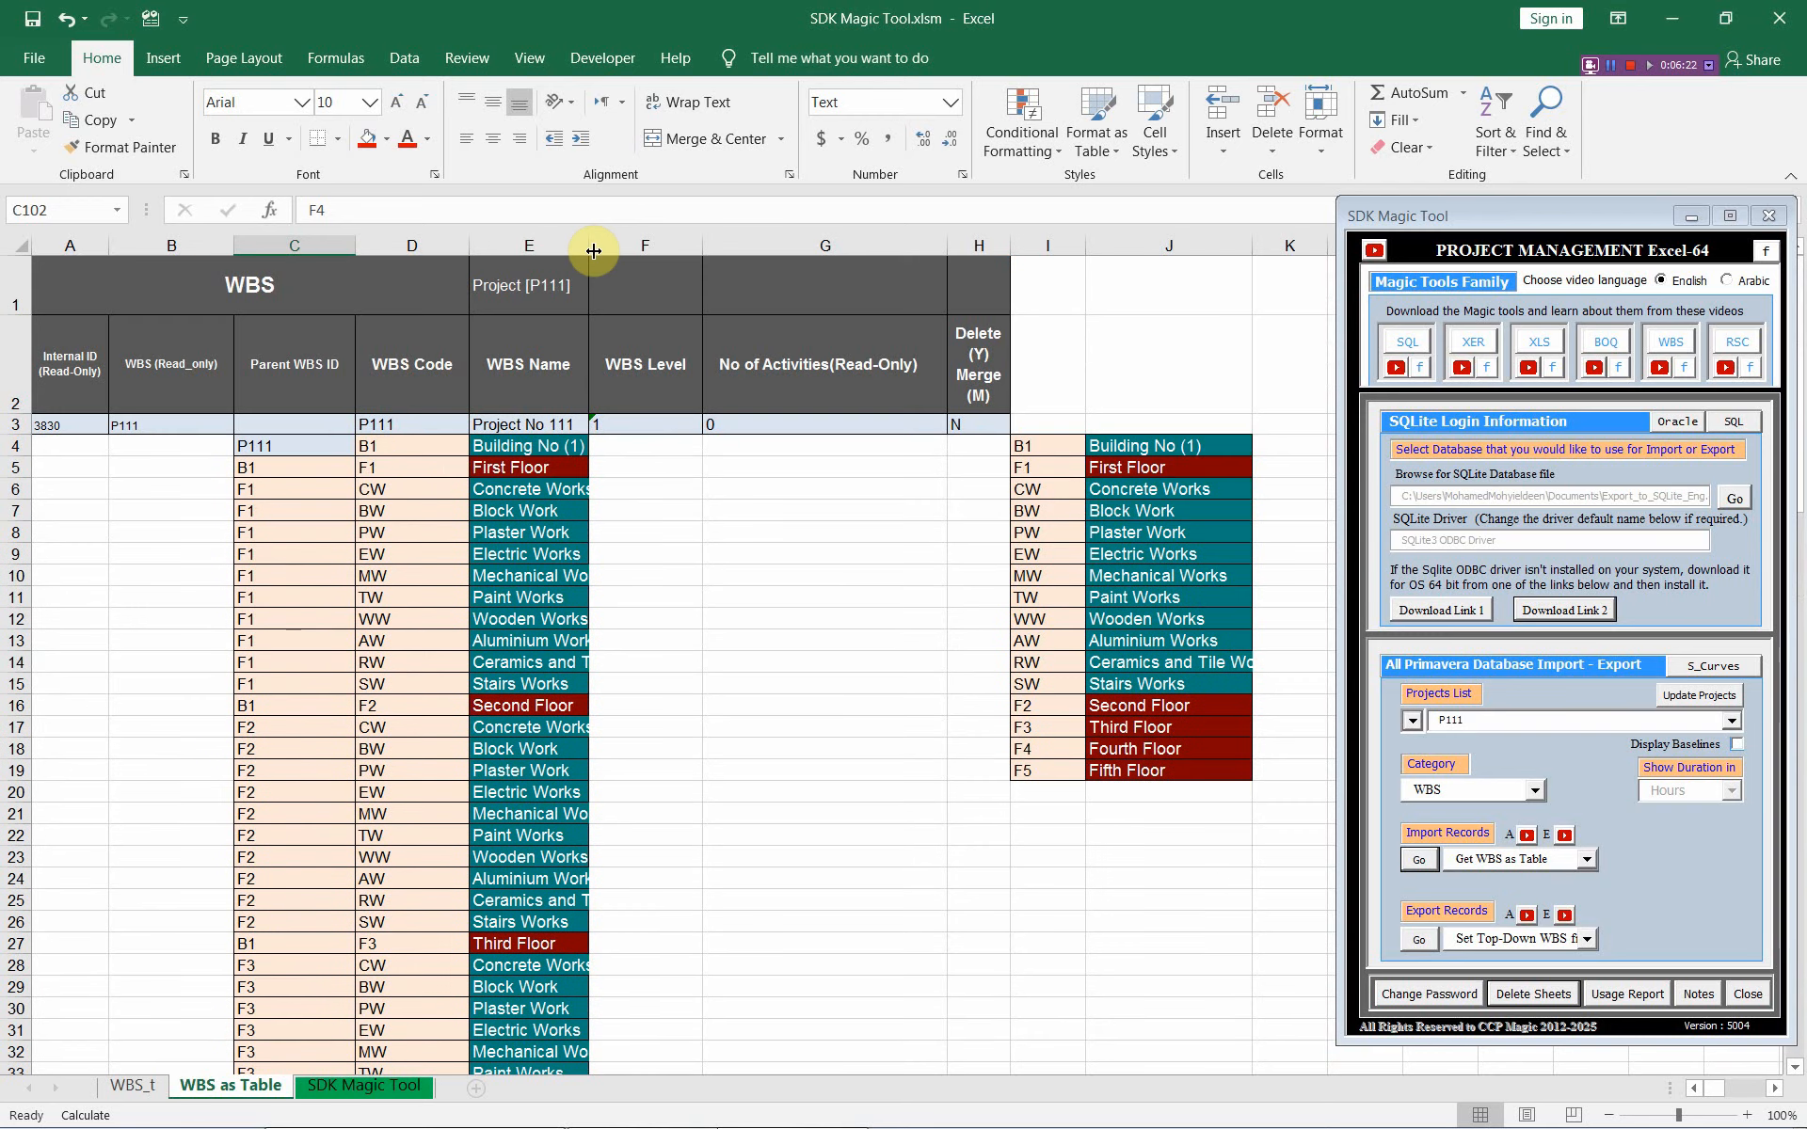
left_click_drag(590, 249, 663, 249)
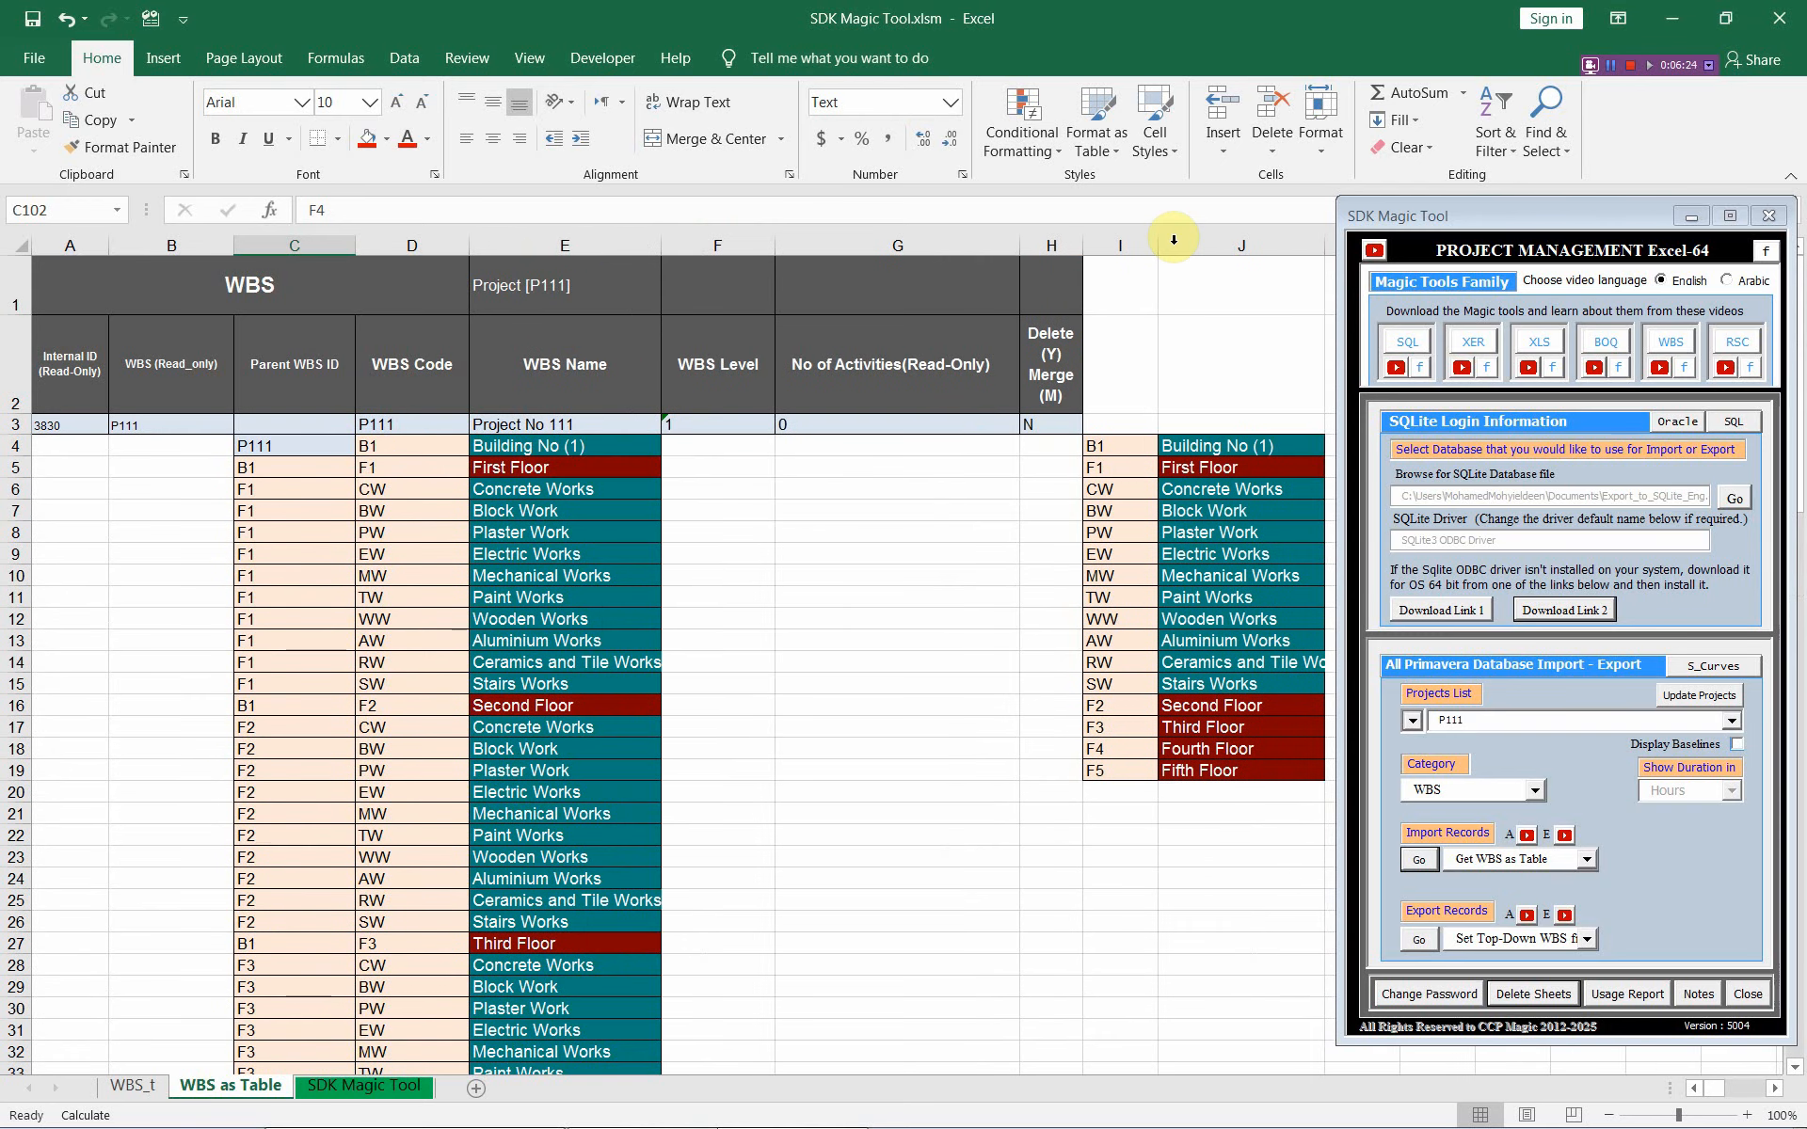
left_click_drag(1135, 238, 1199, 238)
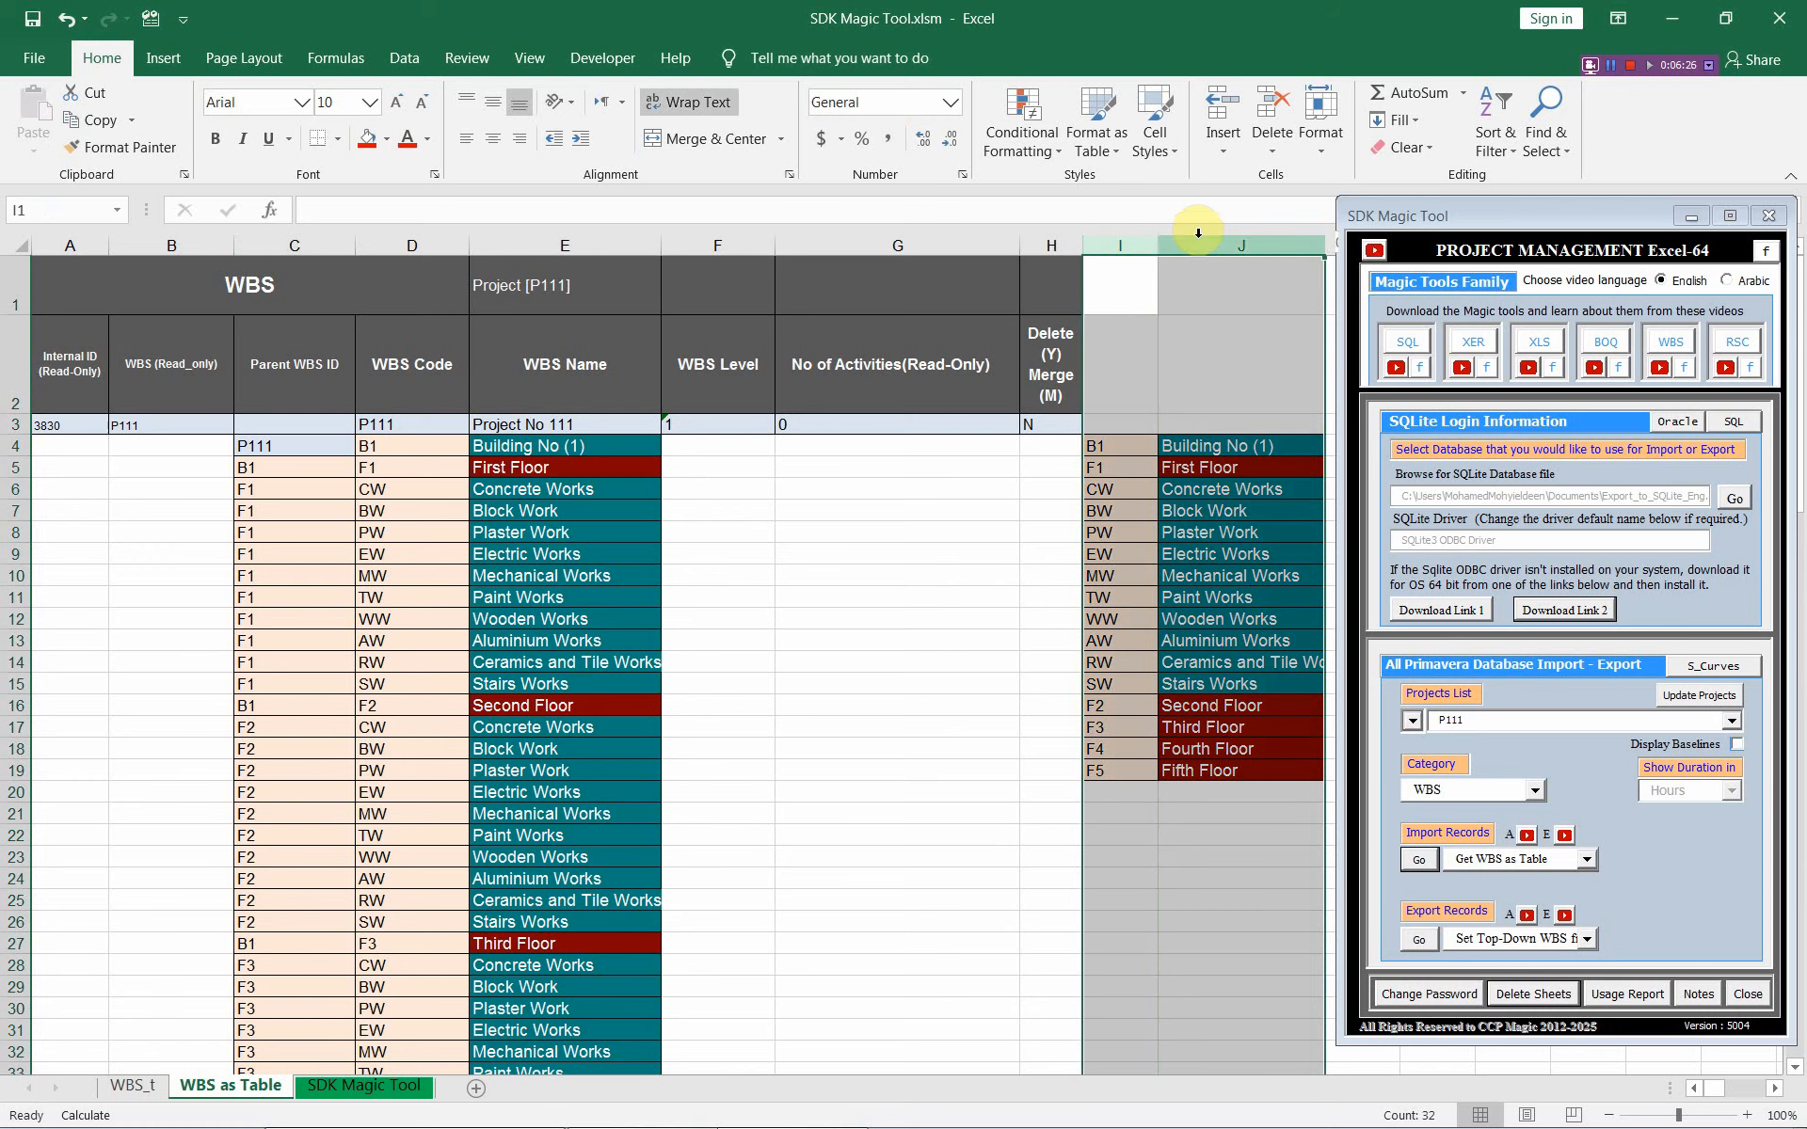
right_click(1199, 290)
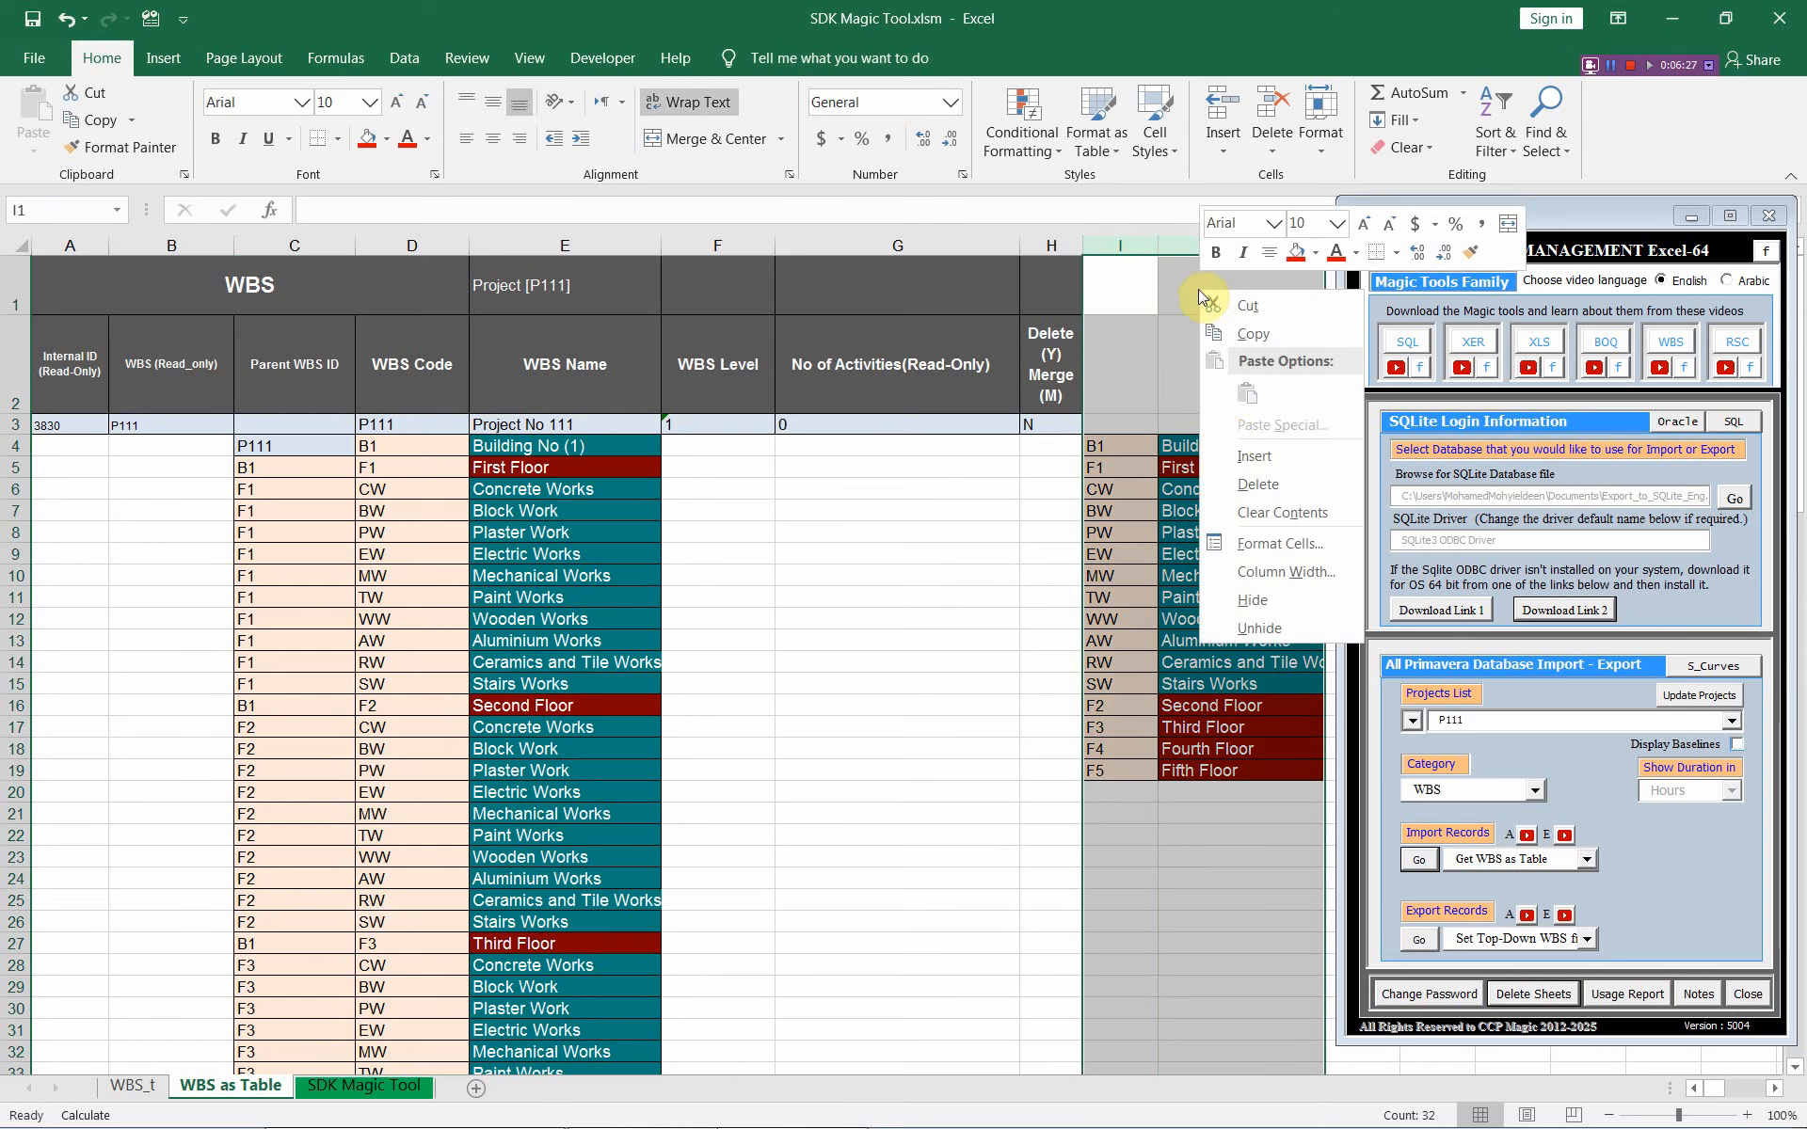
left_click(1251, 484)
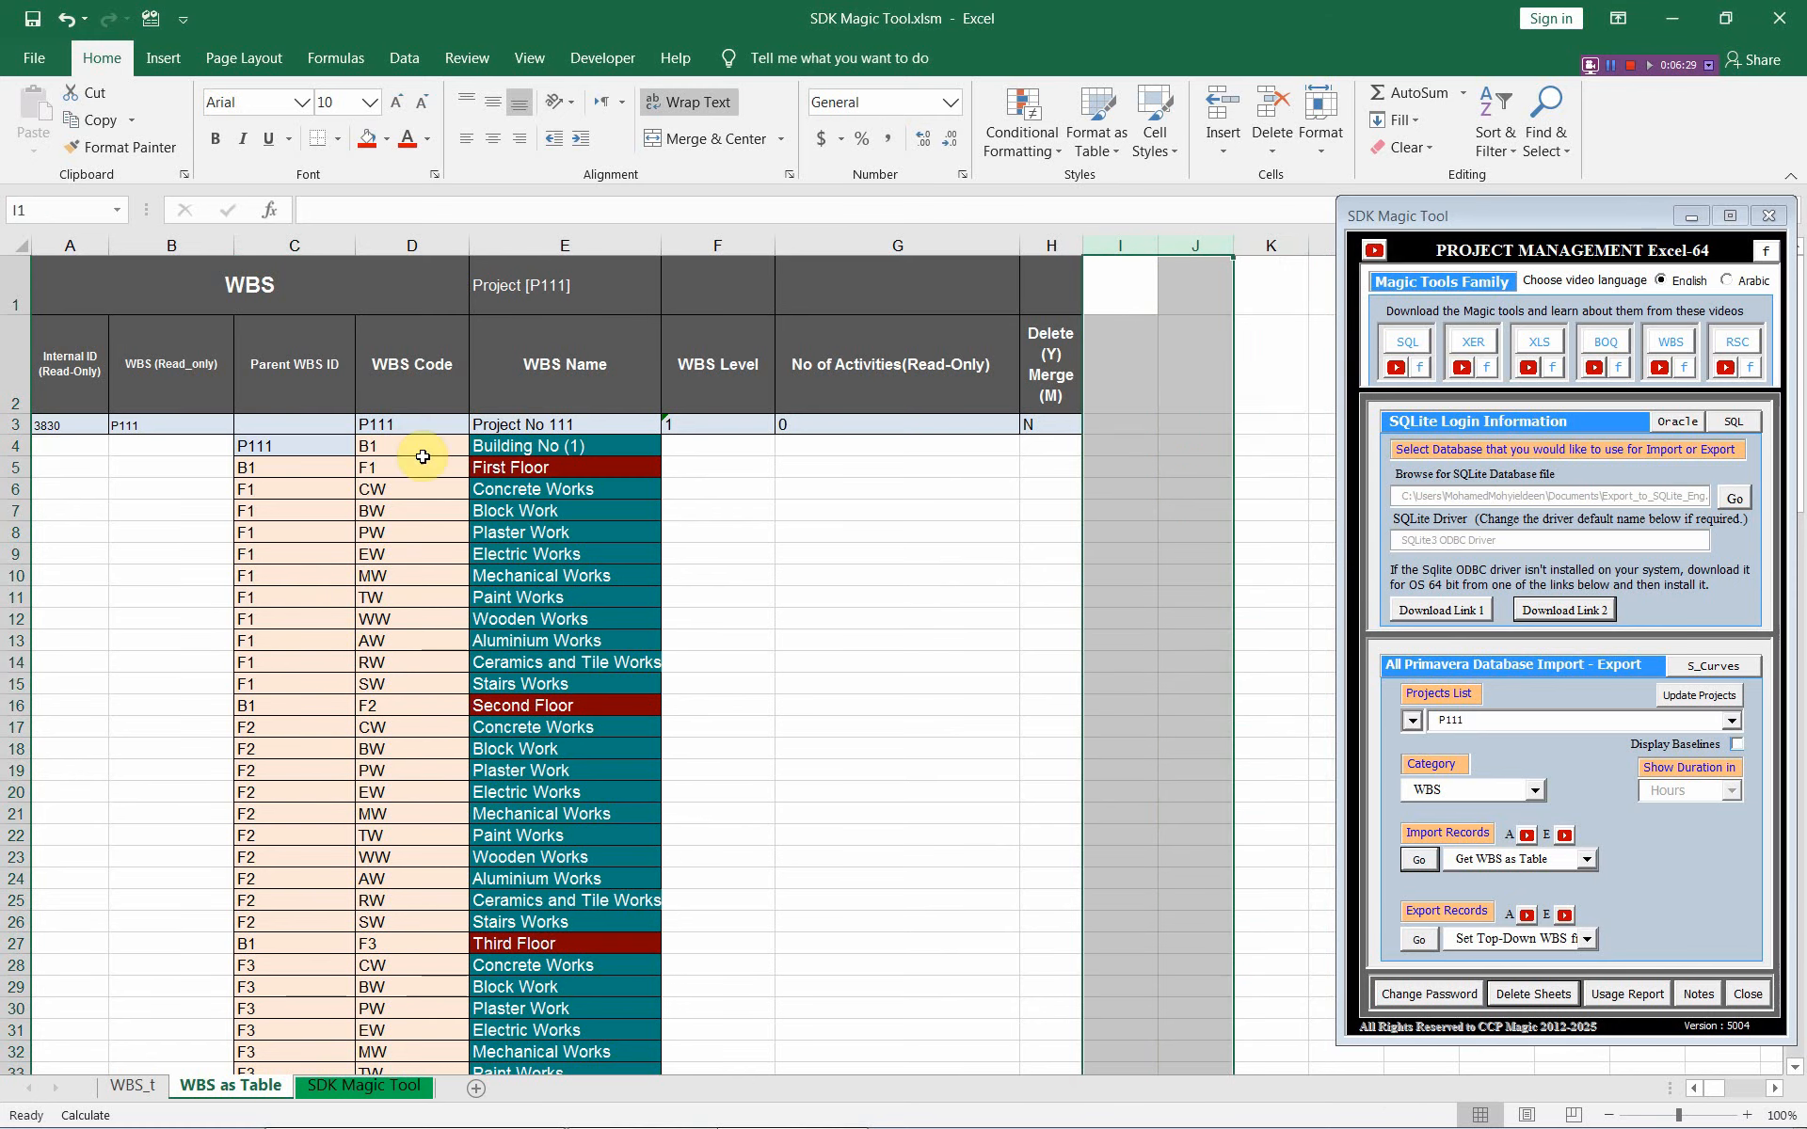
Step: Check the completed WBS table and export it to project P111 with the Set Top-Down WBS method, continuing despite codes with multiple parents
left_click(299, 427)
scroll(300, 427, "down", 2)
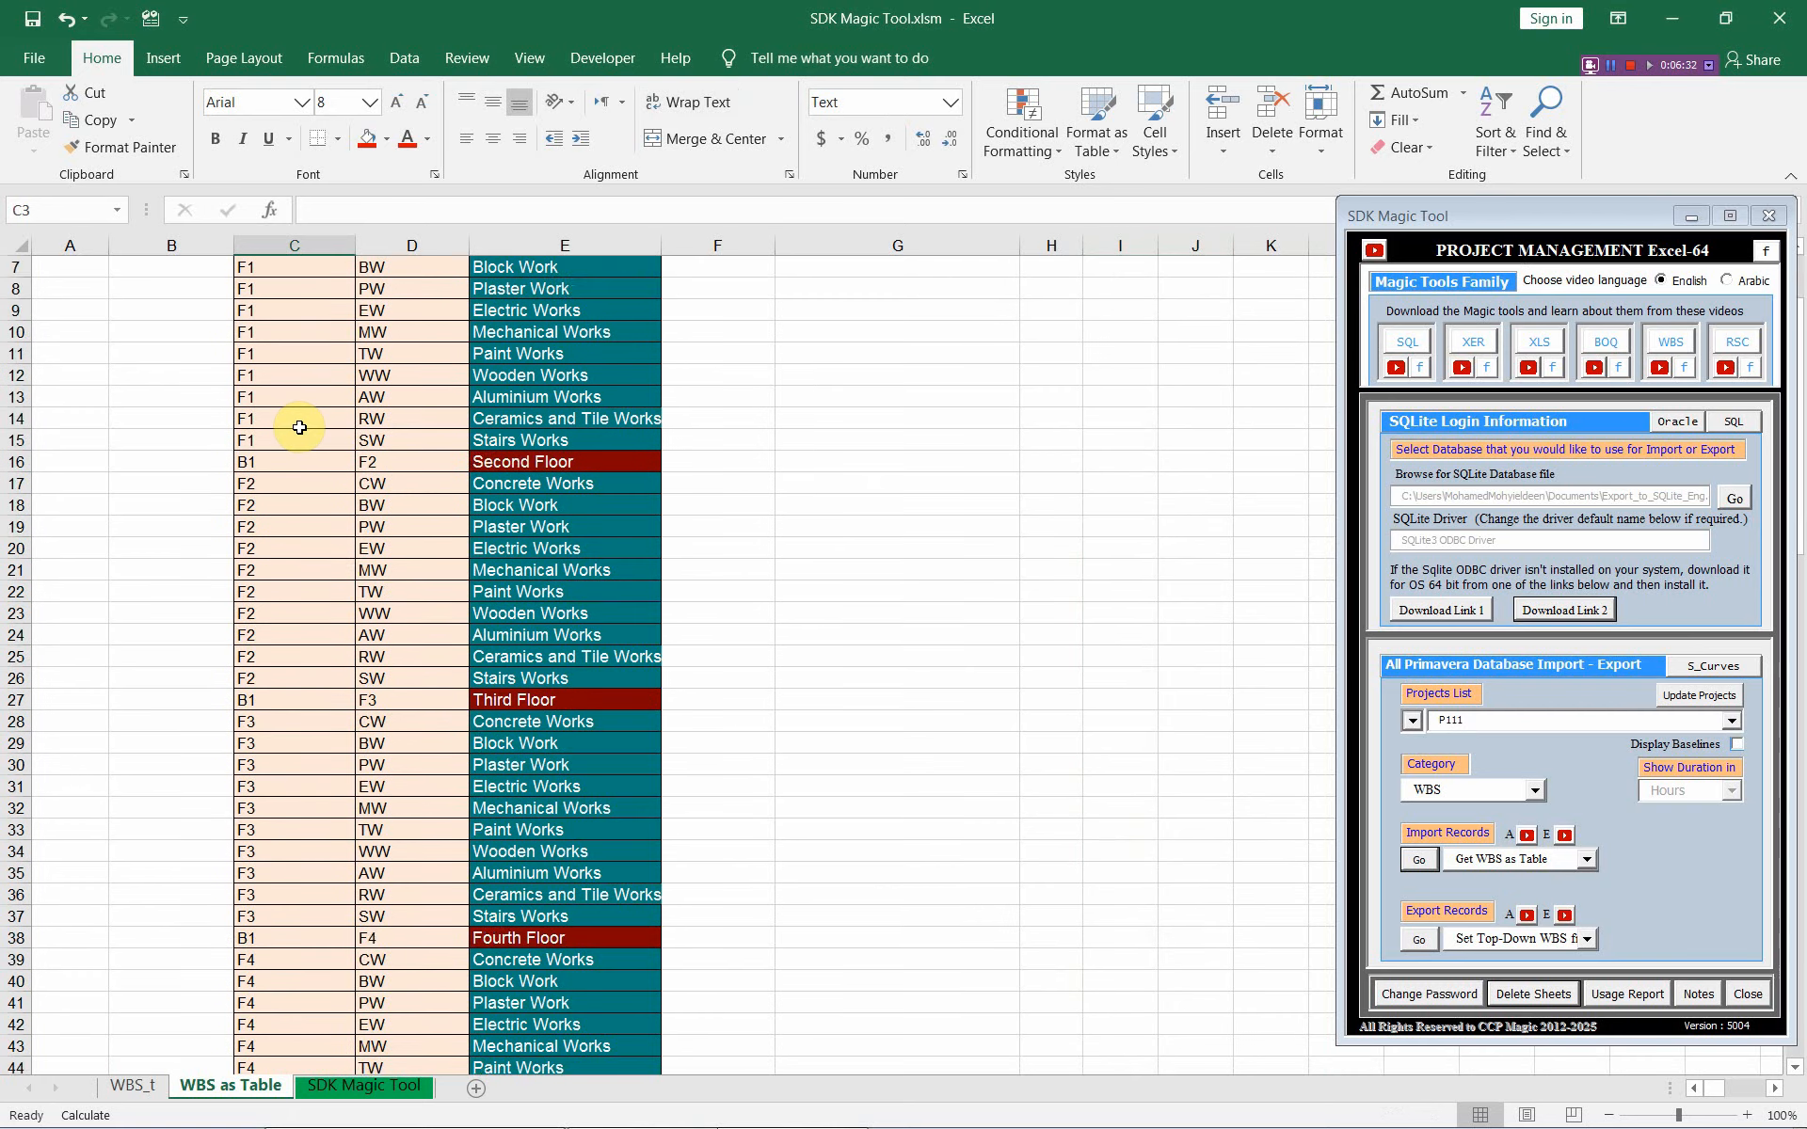
scroll(299, 428, "down", 2)
scroll(299, 427, "down", 3)
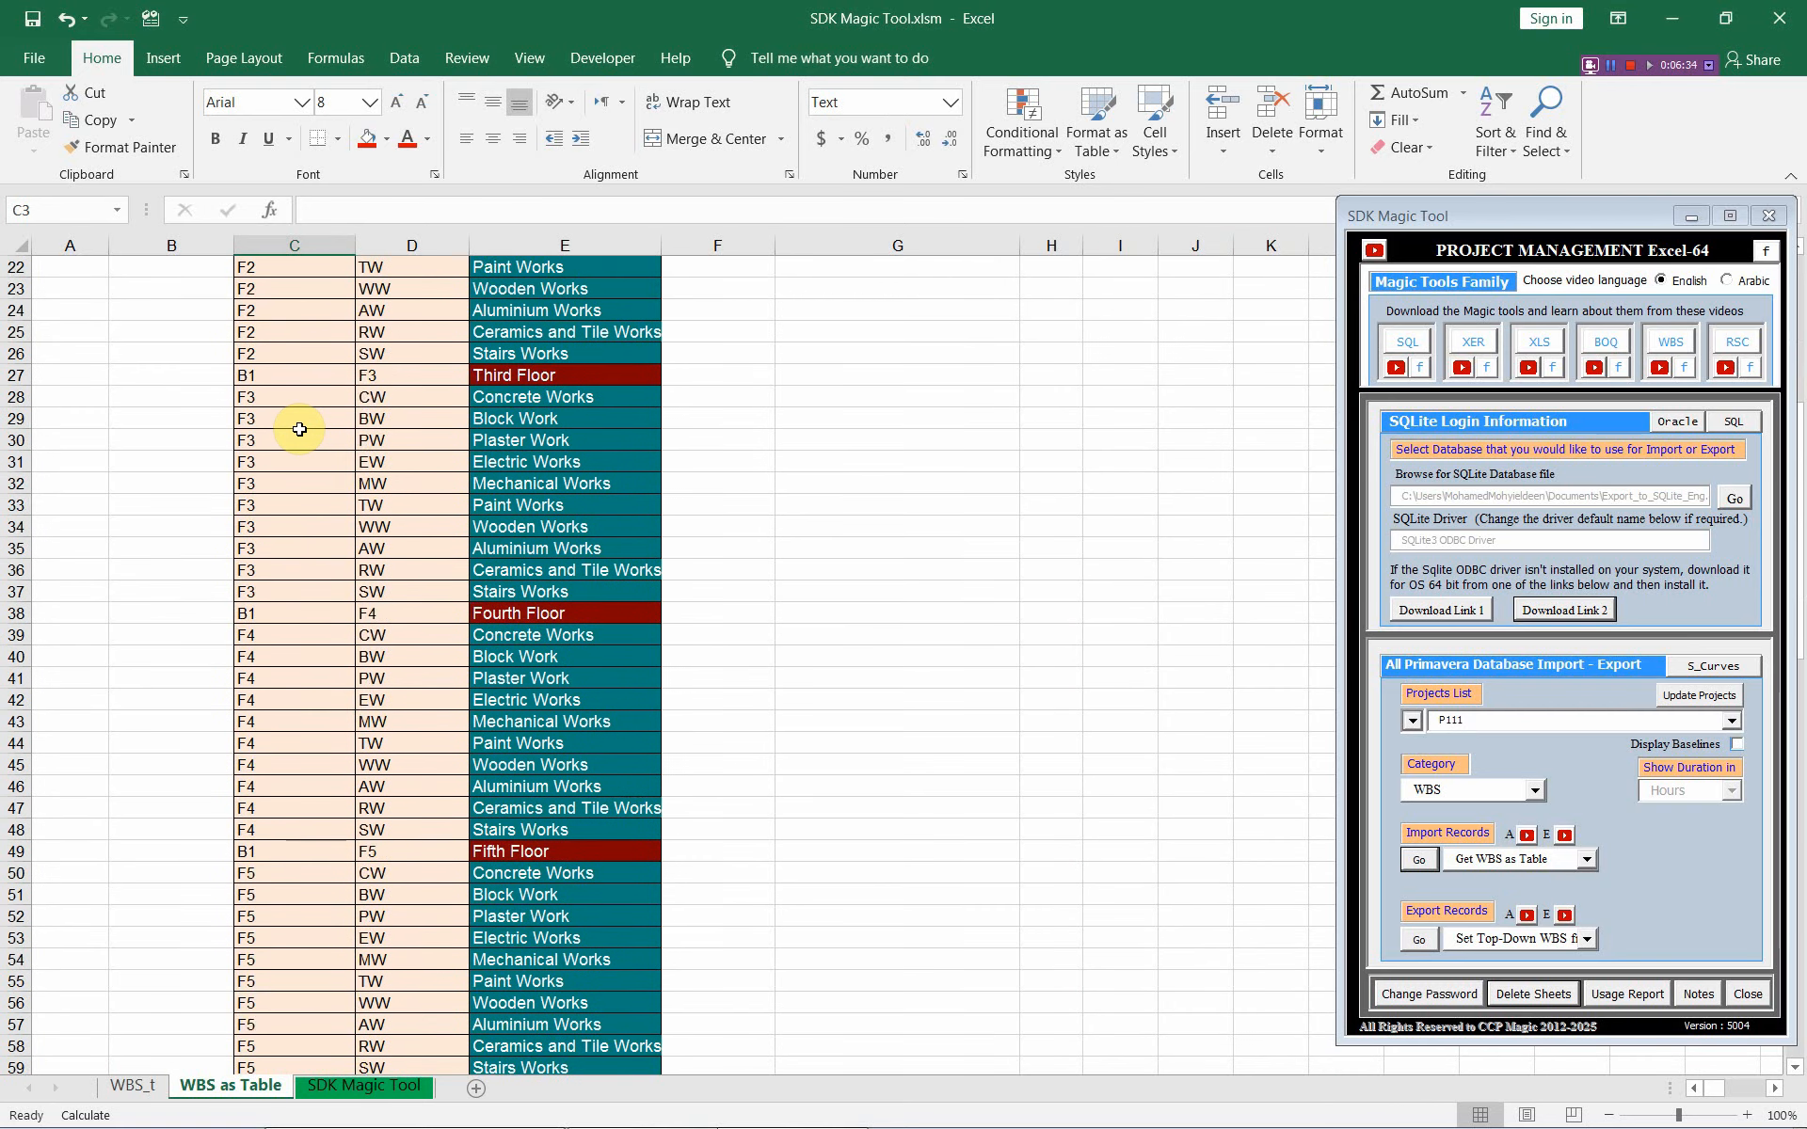
scroll(300, 429, "down", 5)
scroll(299, 429, "up", 12)
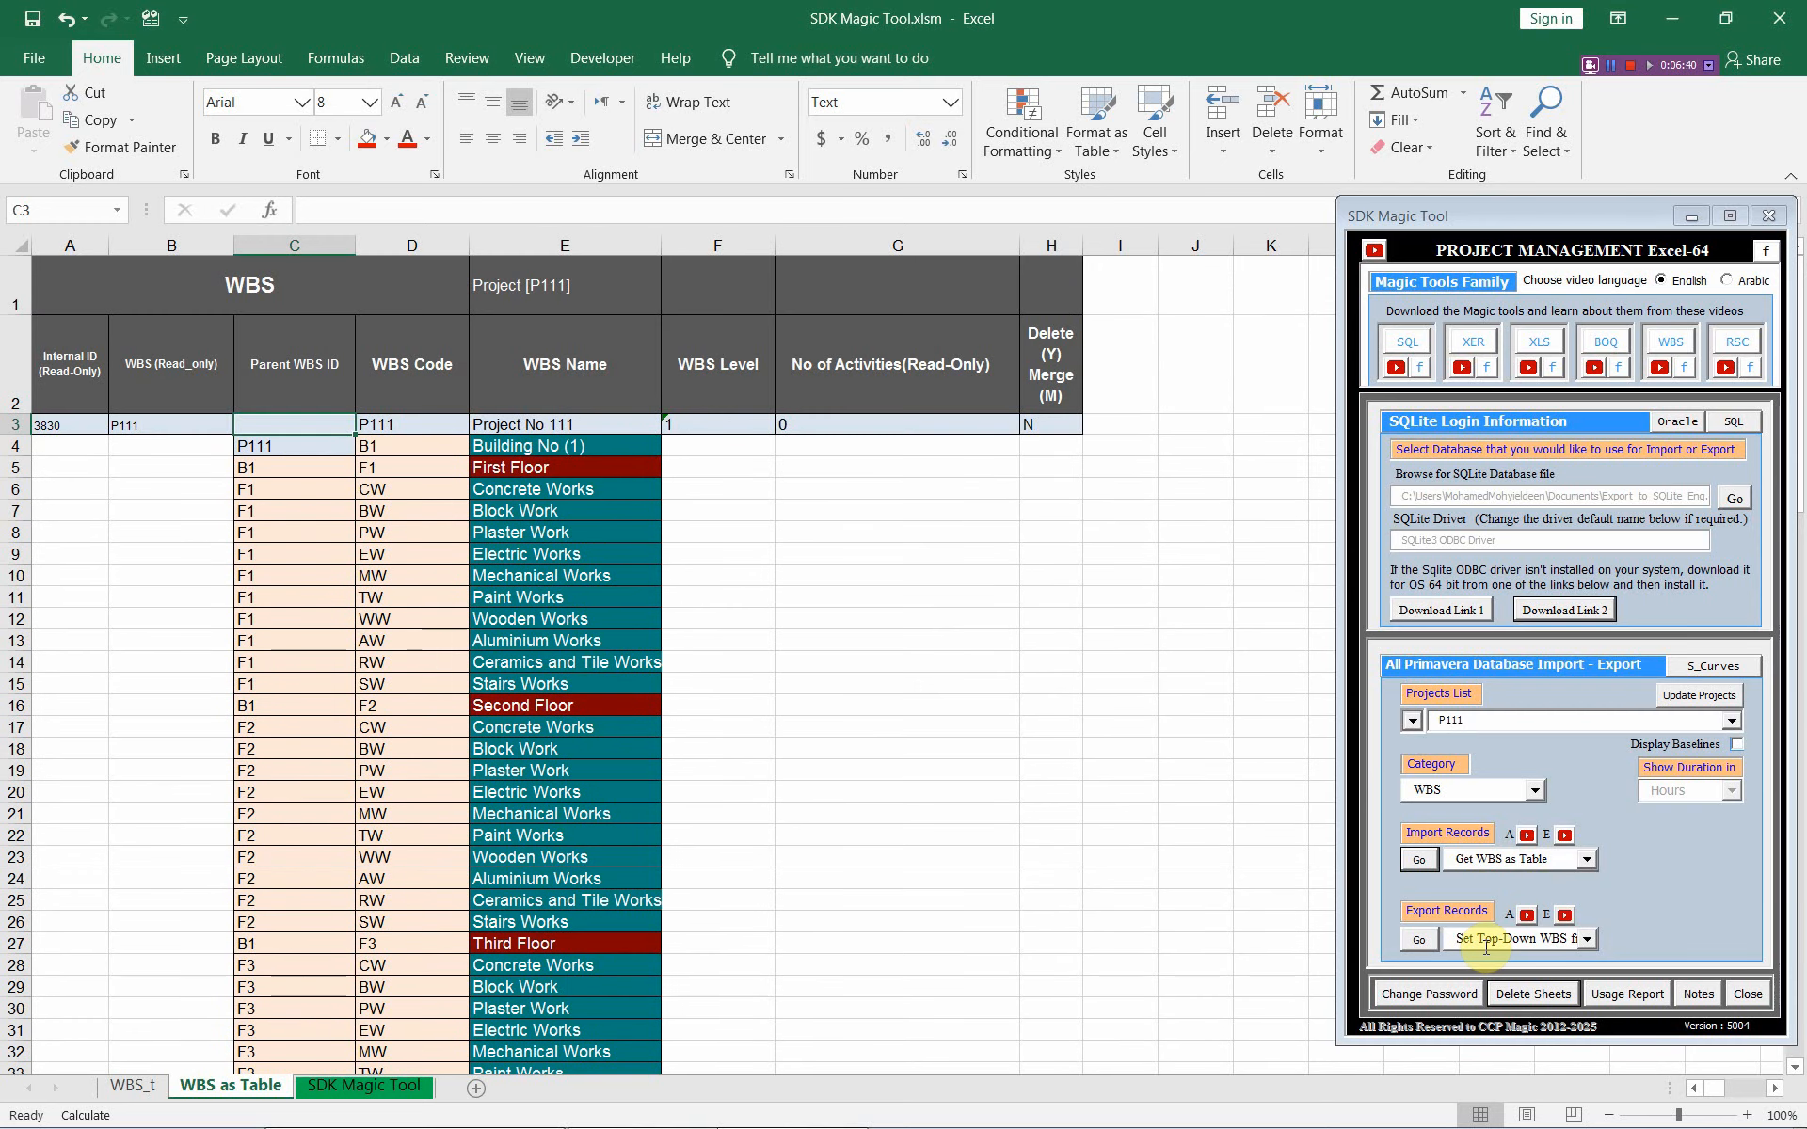
left_click(1427, 941)
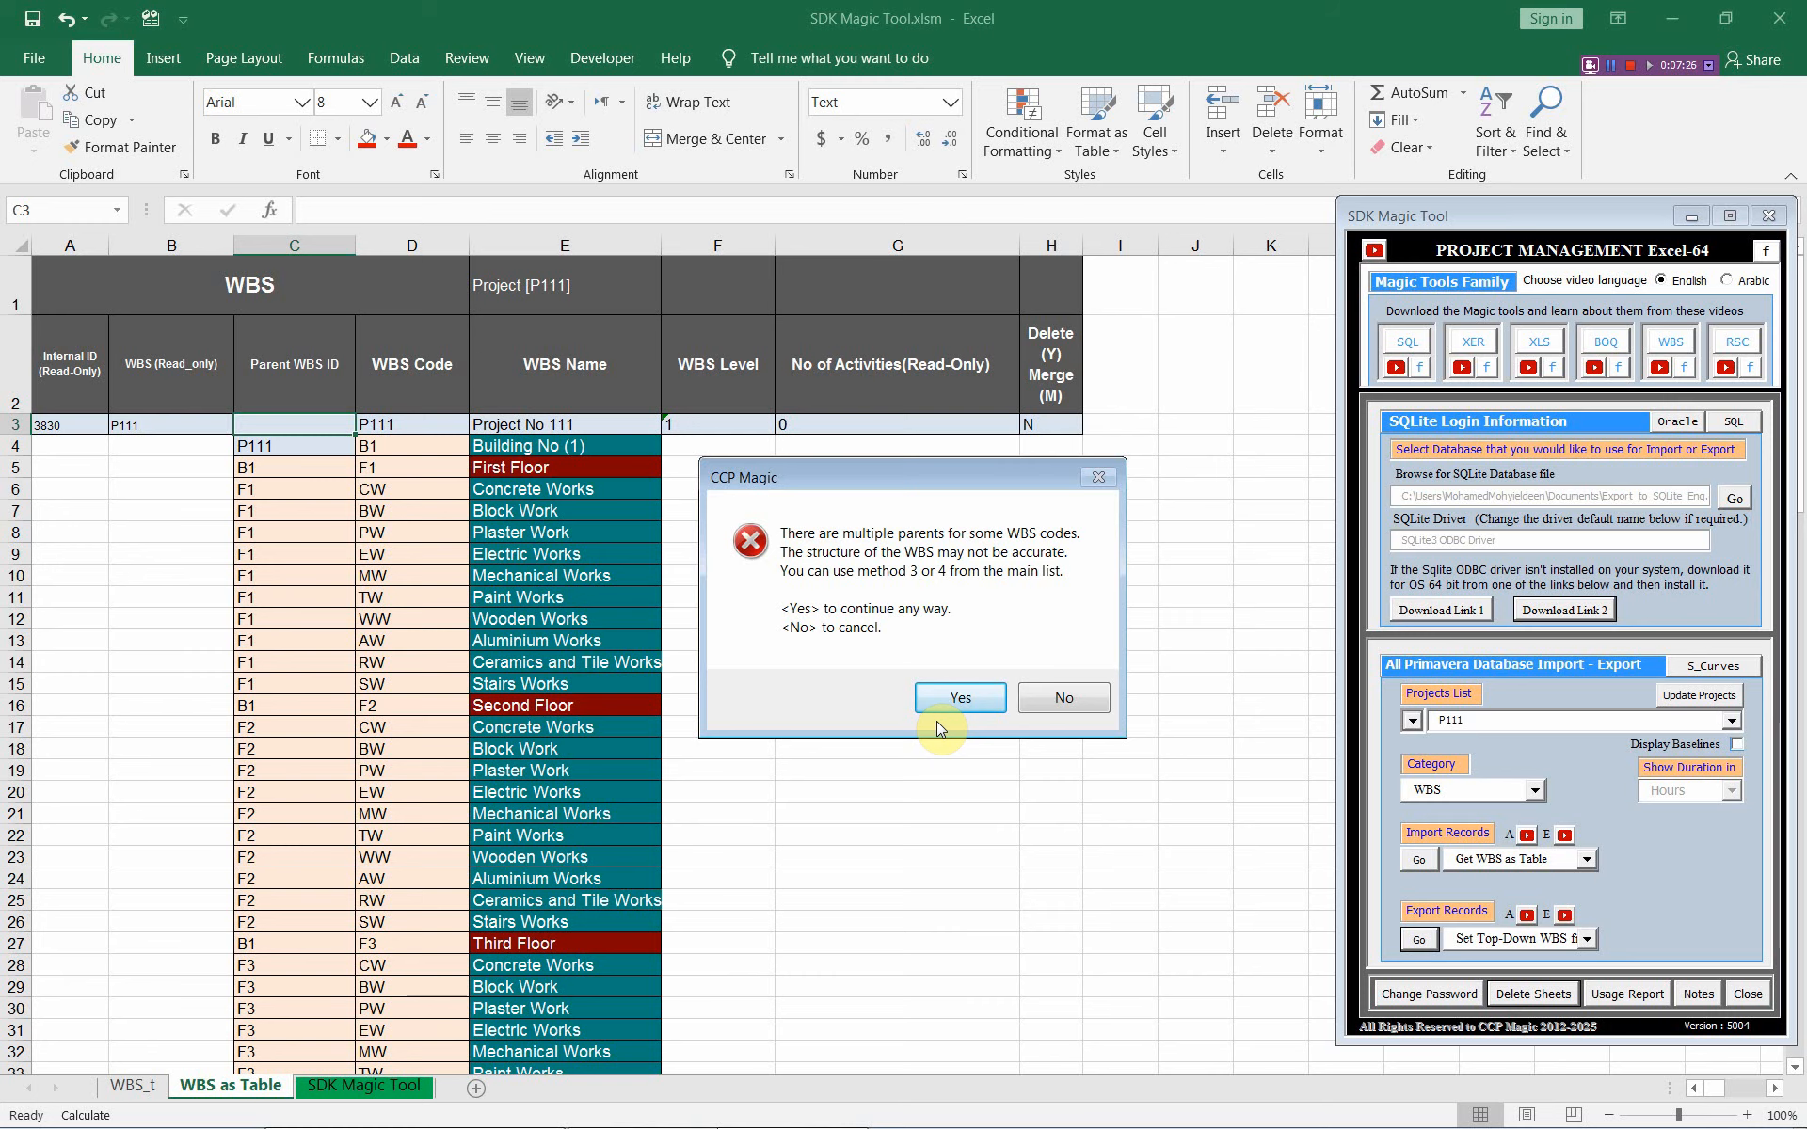
left_click(951, 700)
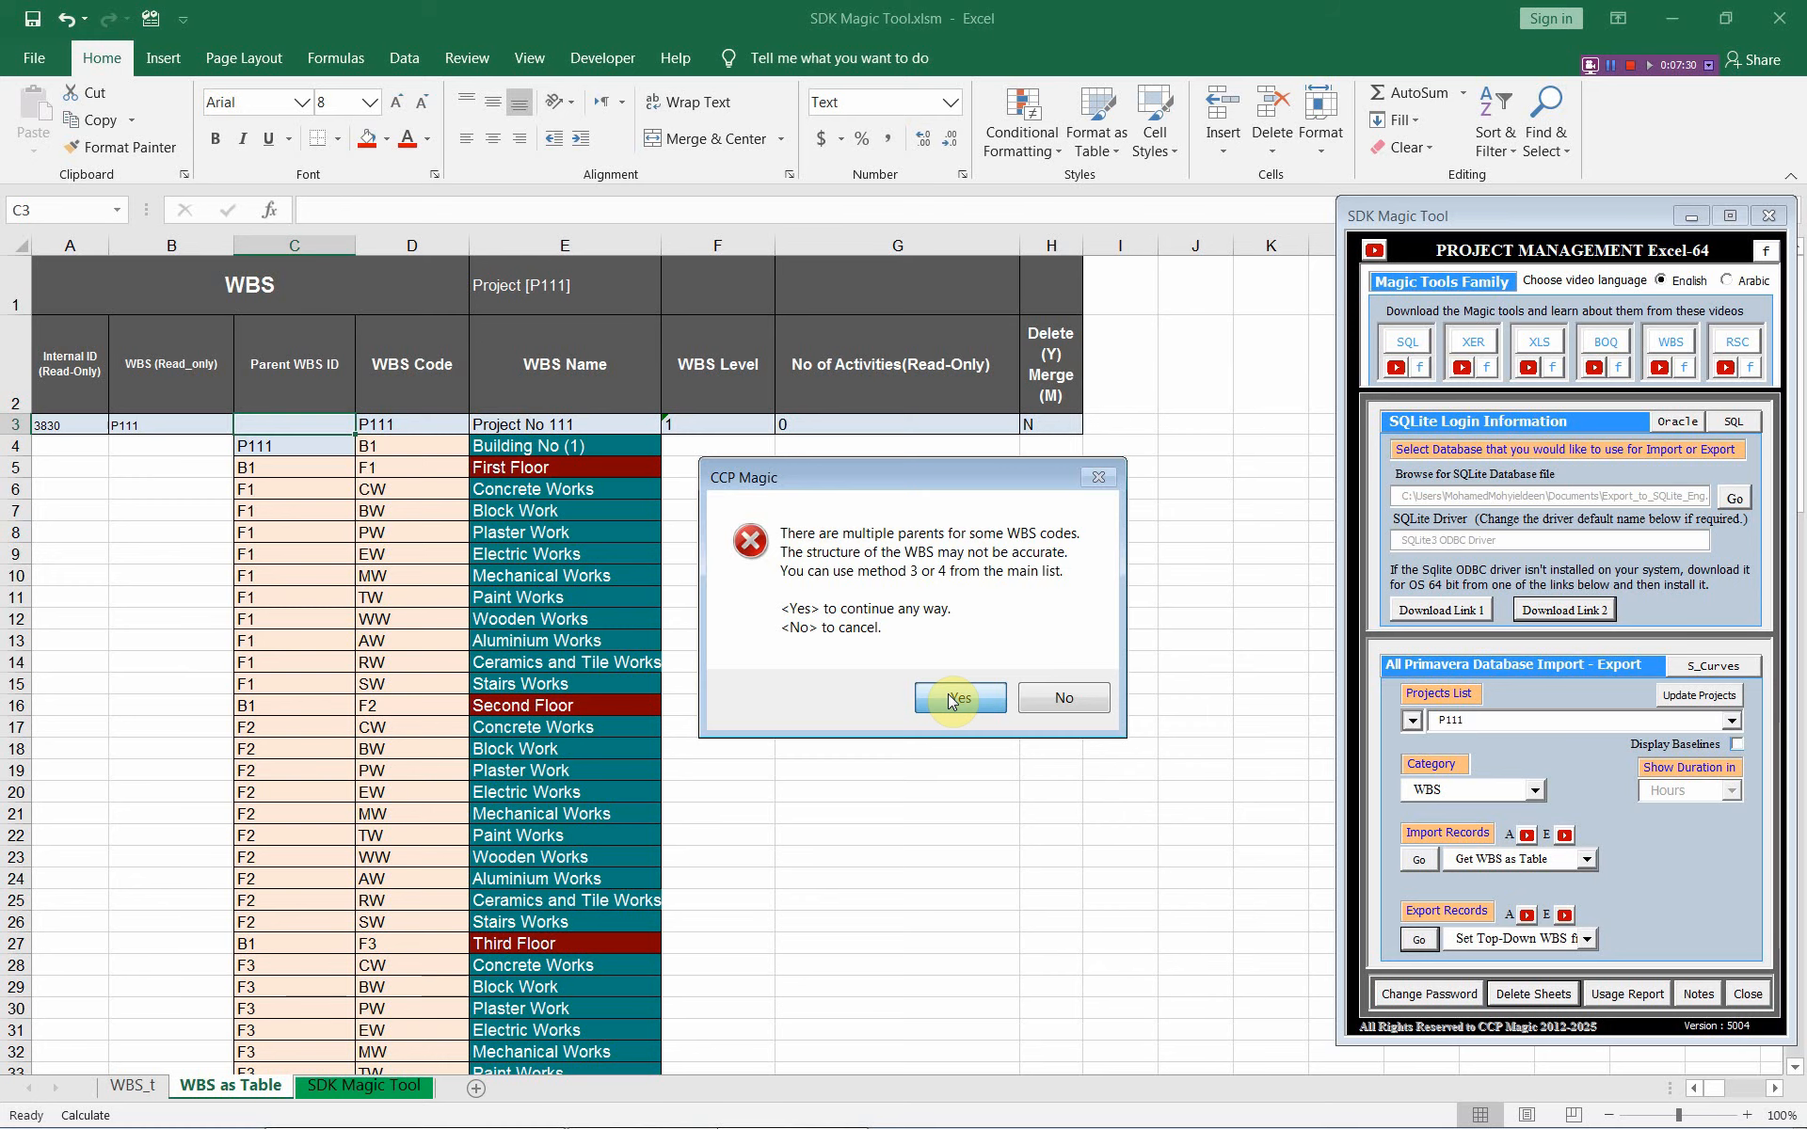
left_click(950, 699)
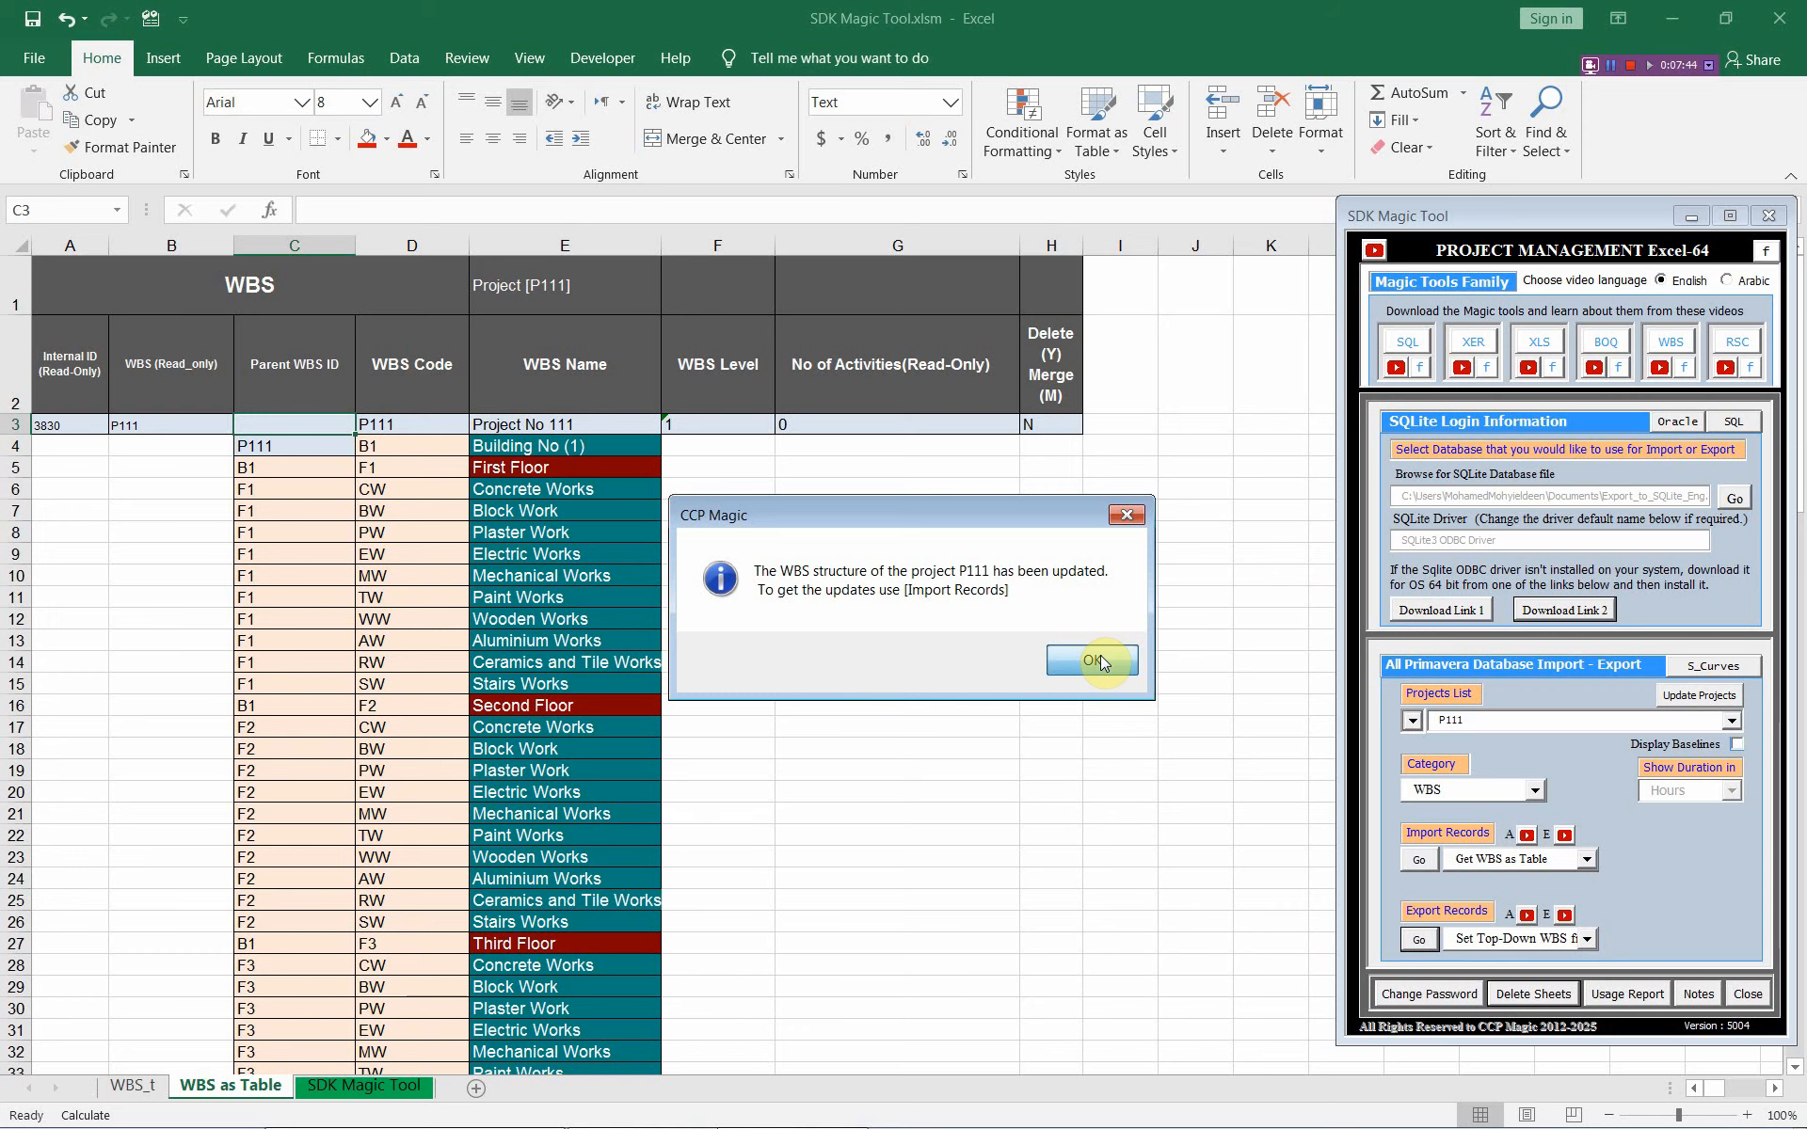
left_click(1092, 659)
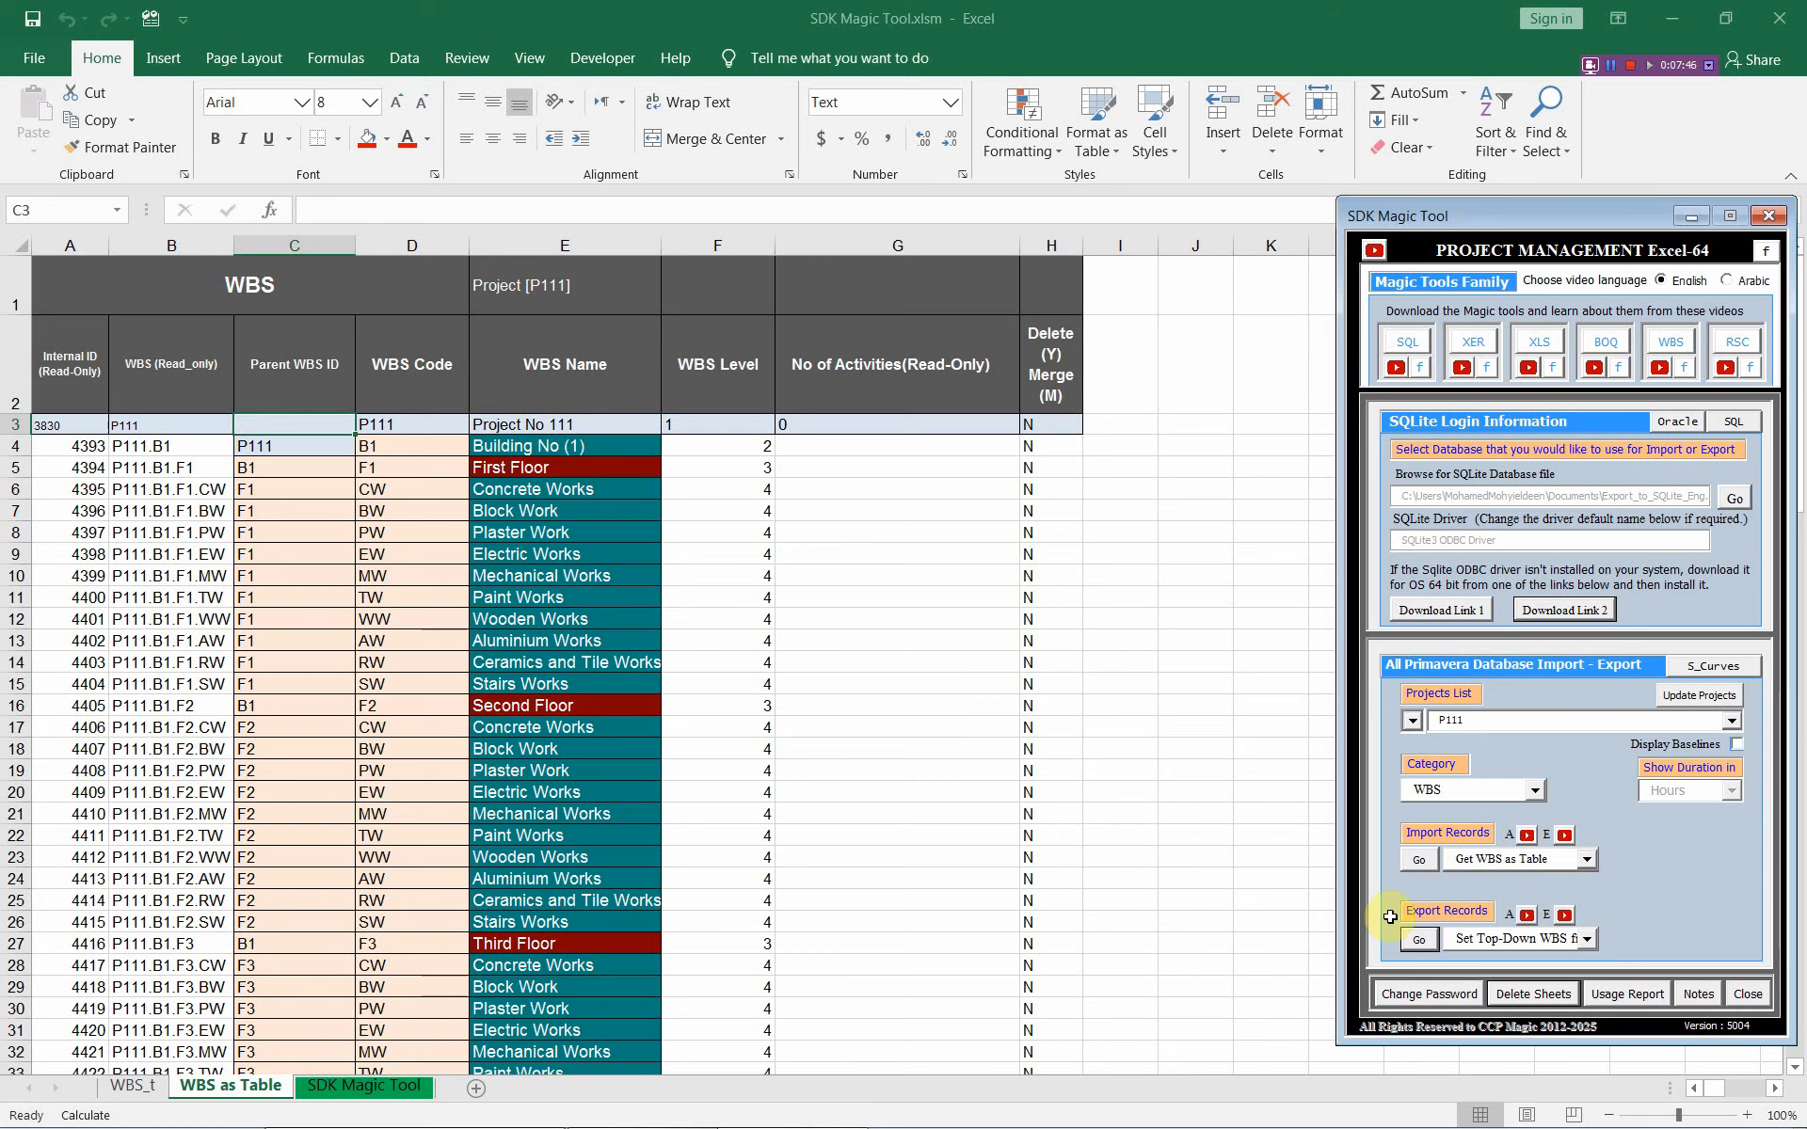
Step: Import the P111 records with Get WBS as Table and check the imported rows of both buildings
left_click(1591, 860)
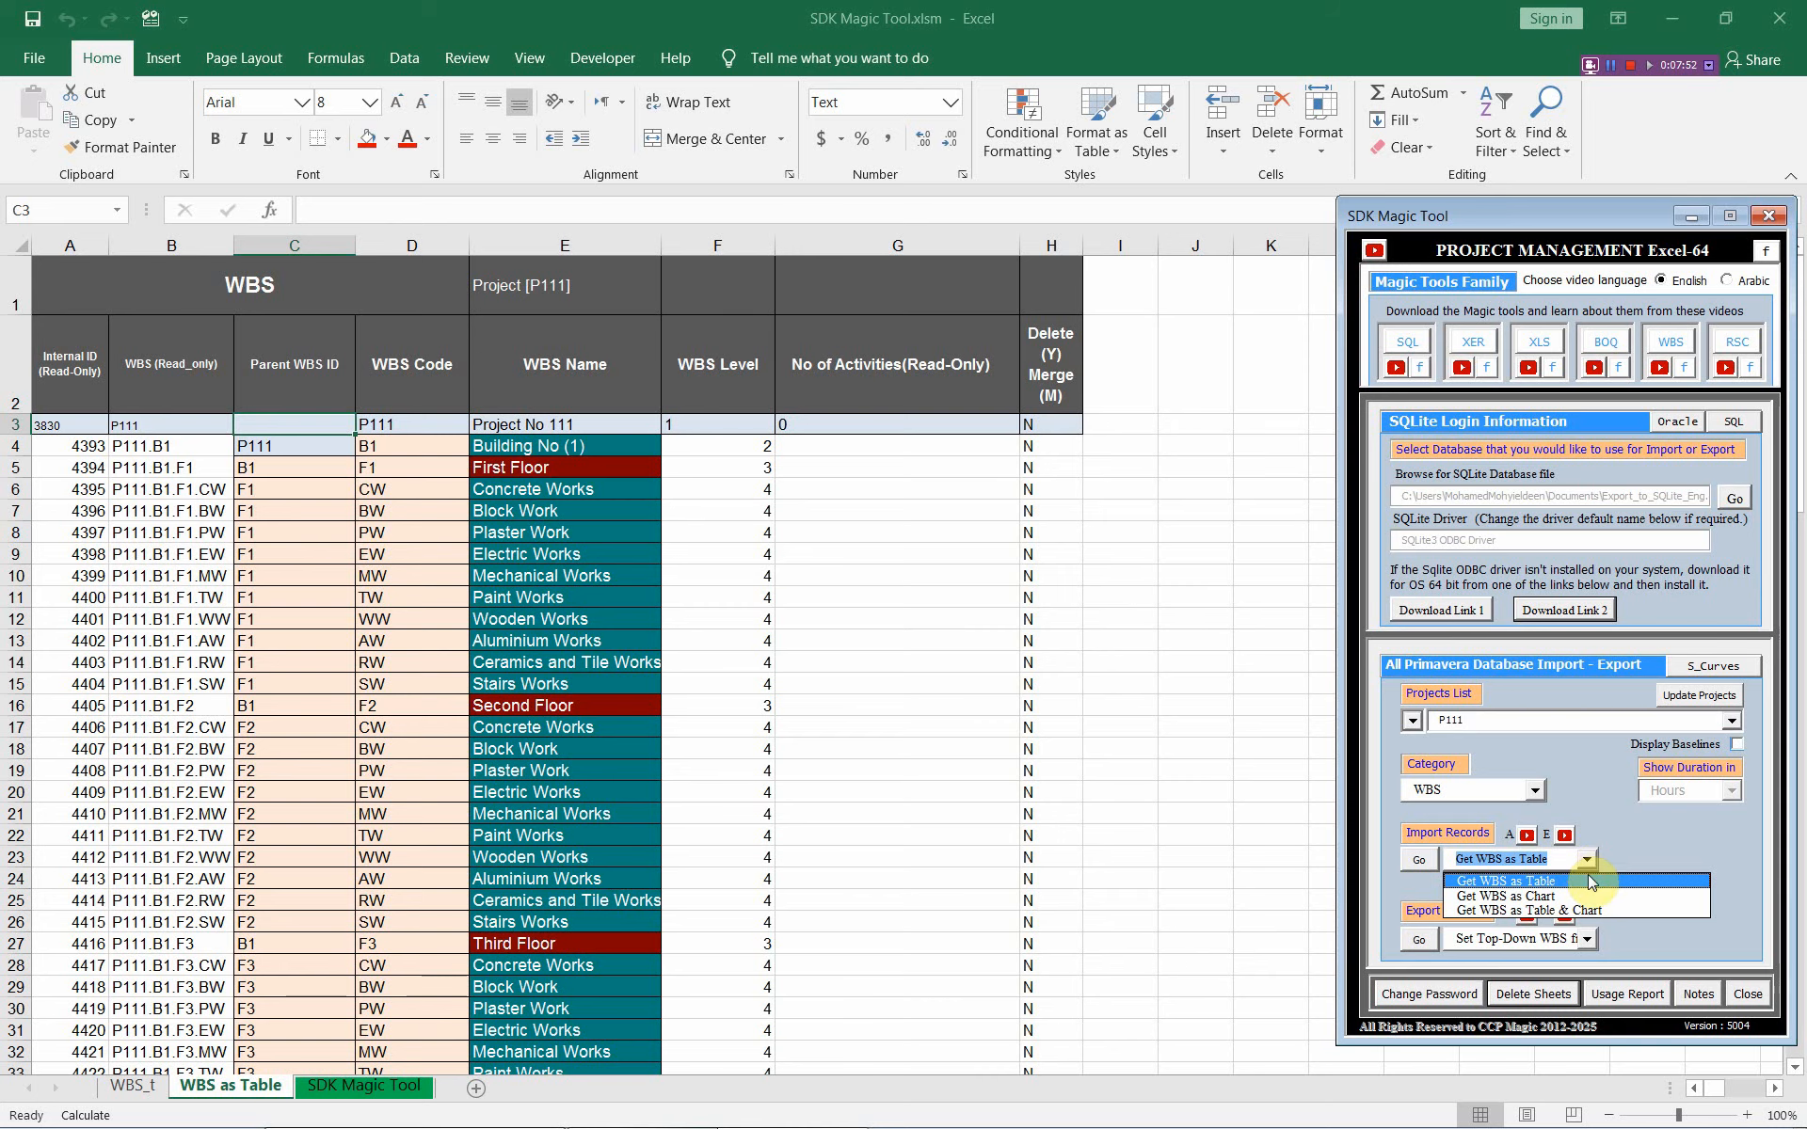
left_click(1590, 882)
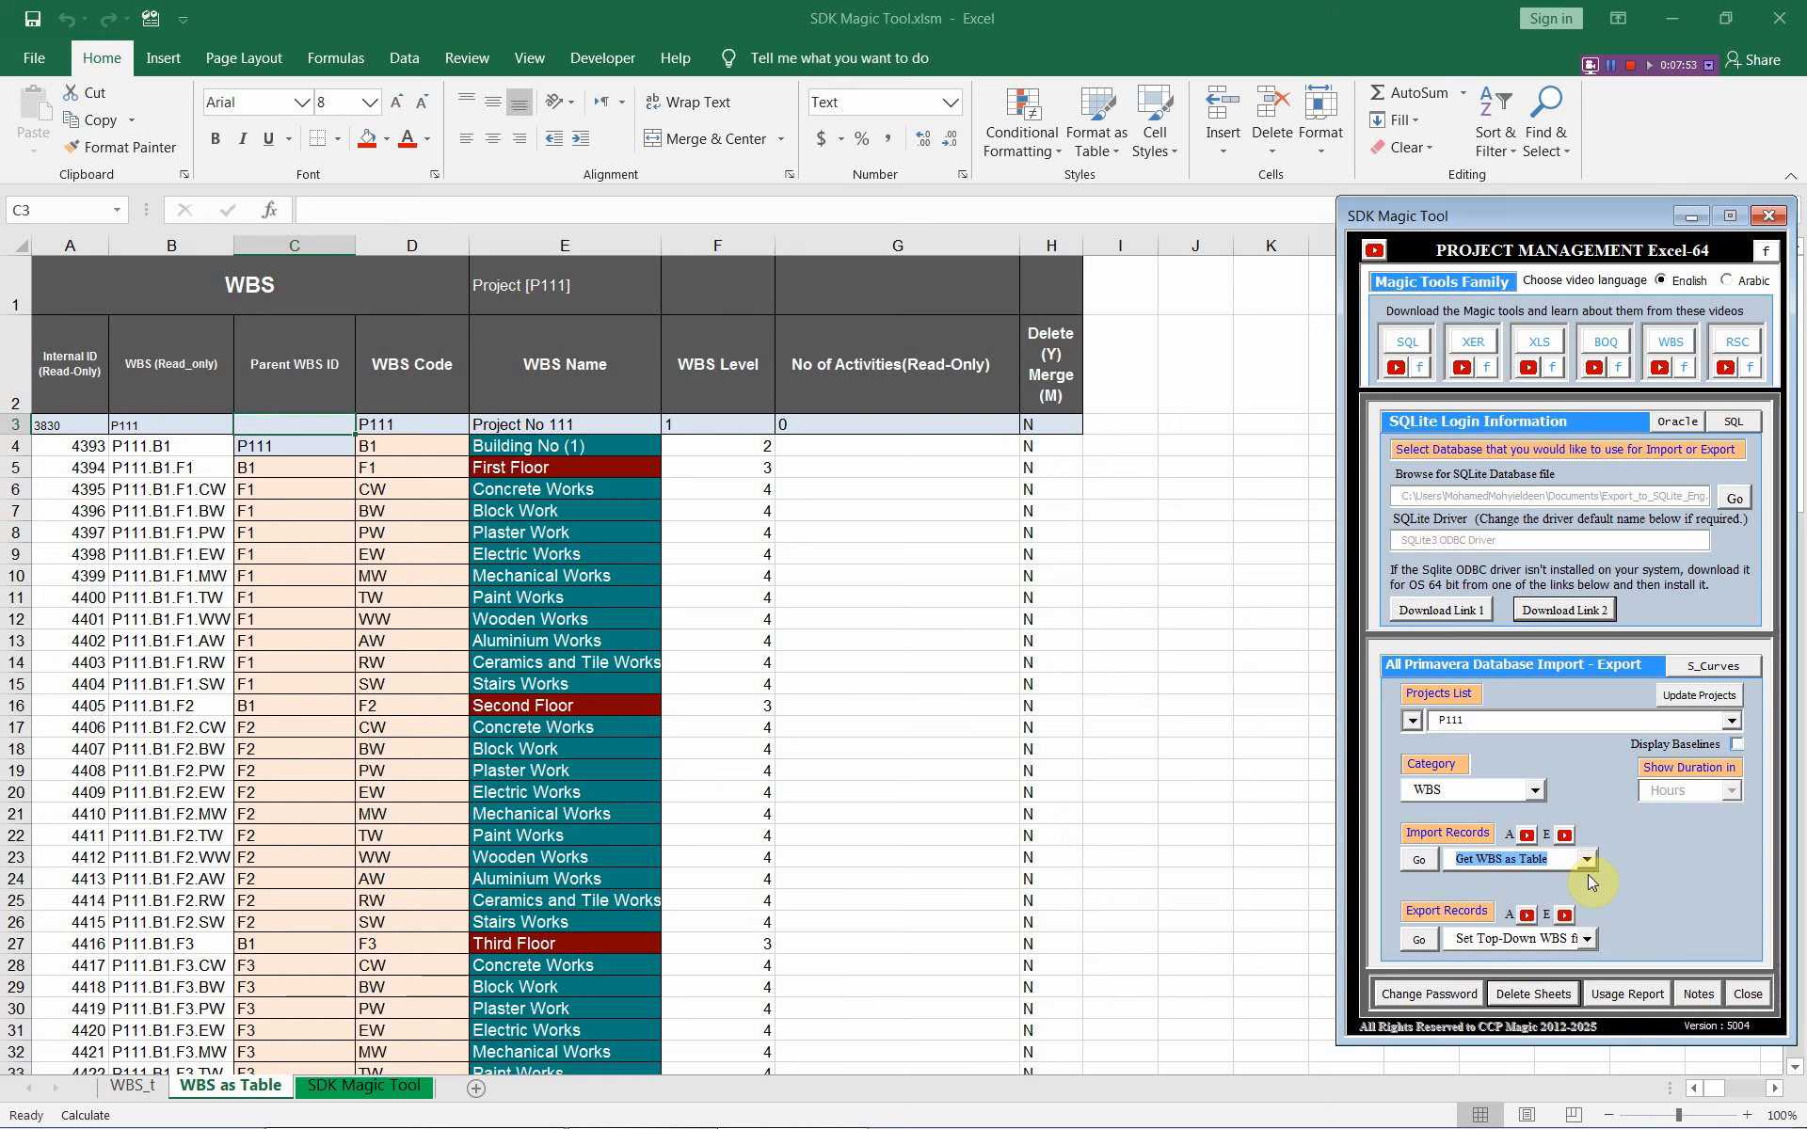
left_click(1421, 859)
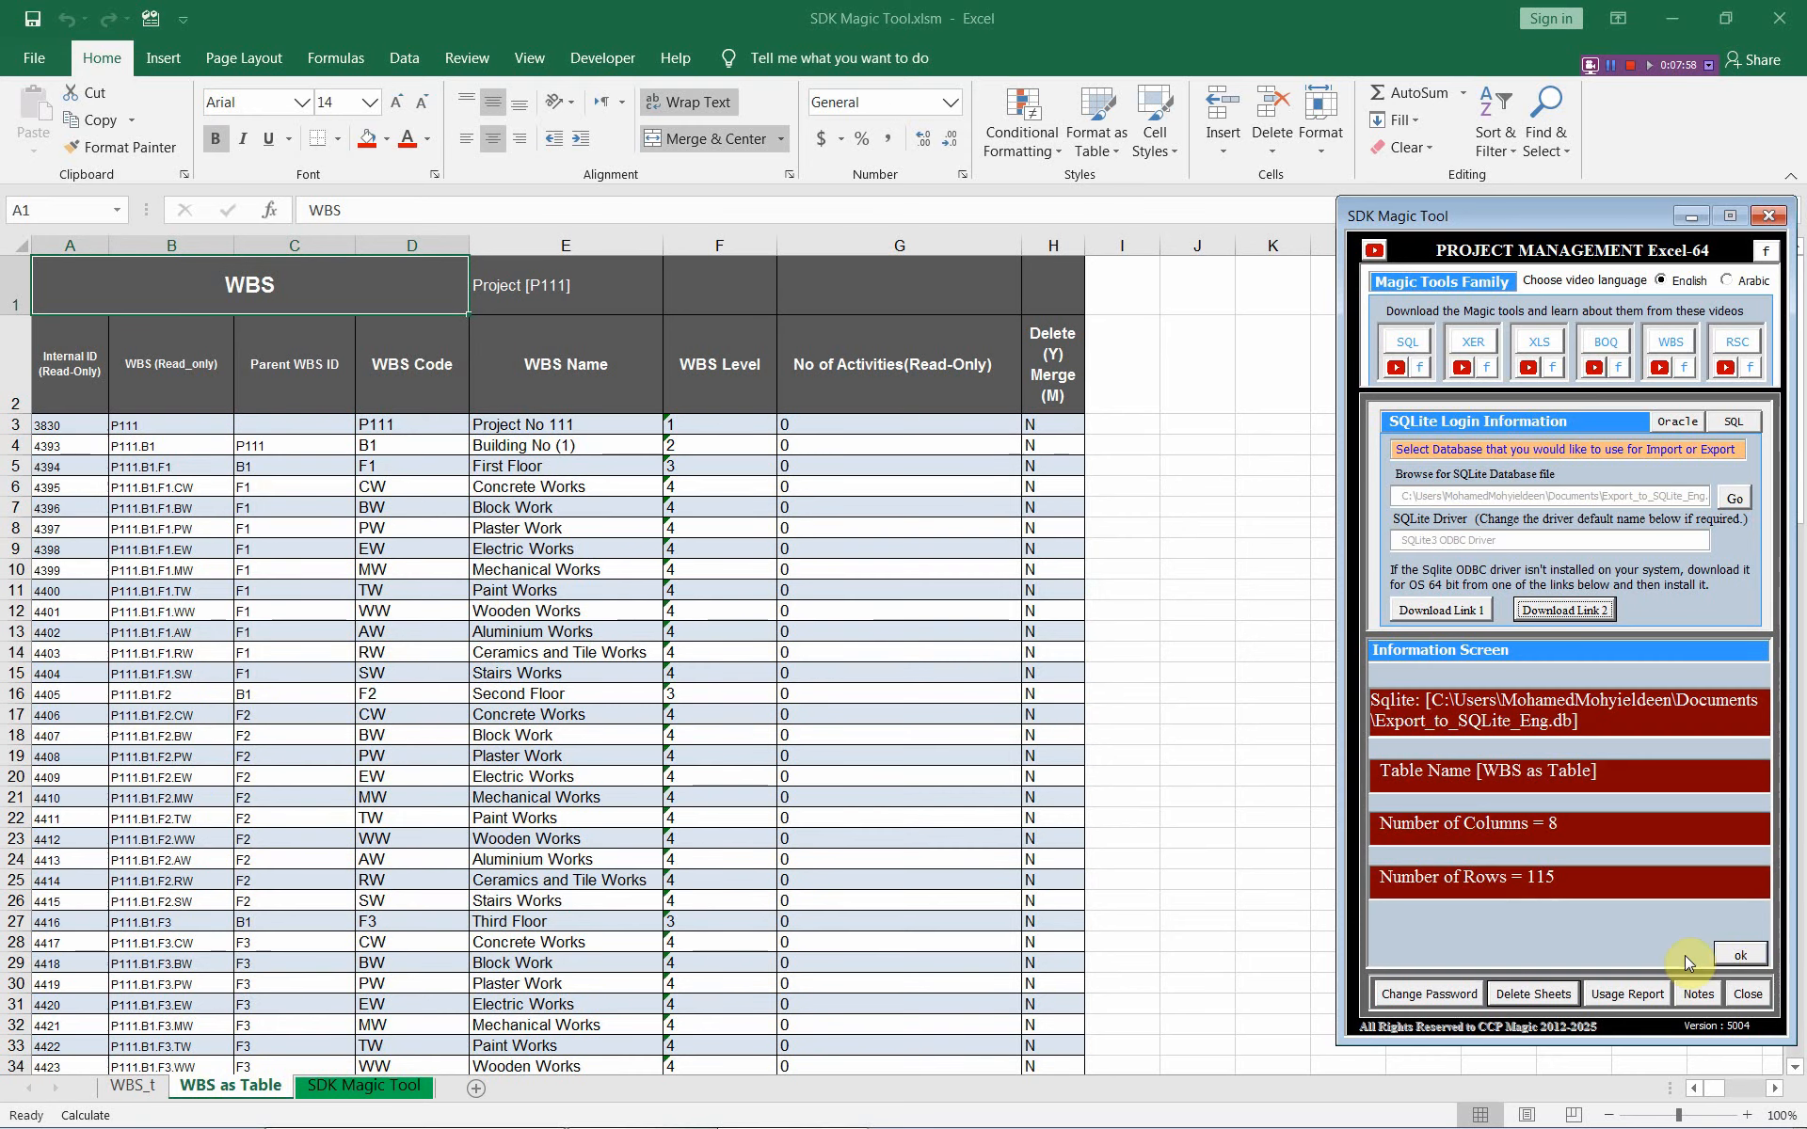
left_click(1756, 956)
scroll(188, 297, "down", 12)
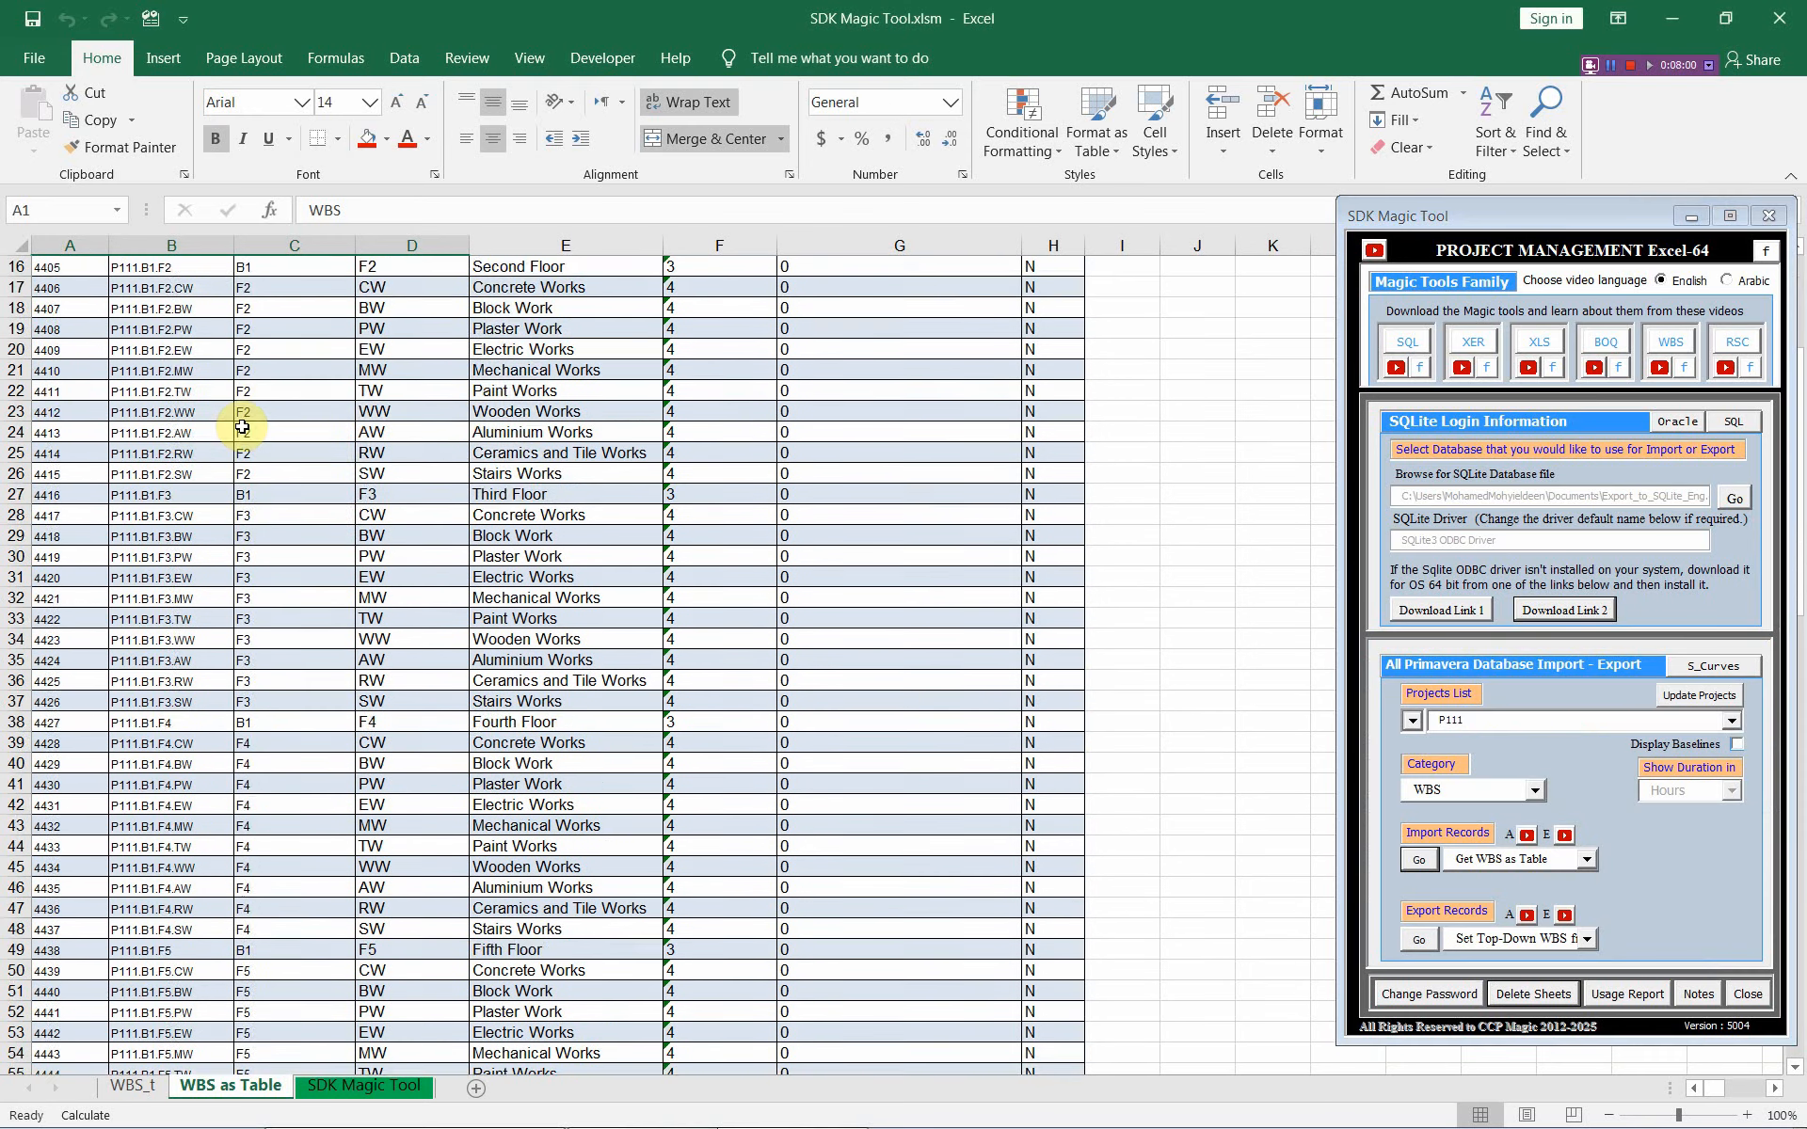
scroll(242, 427, "down", 17)
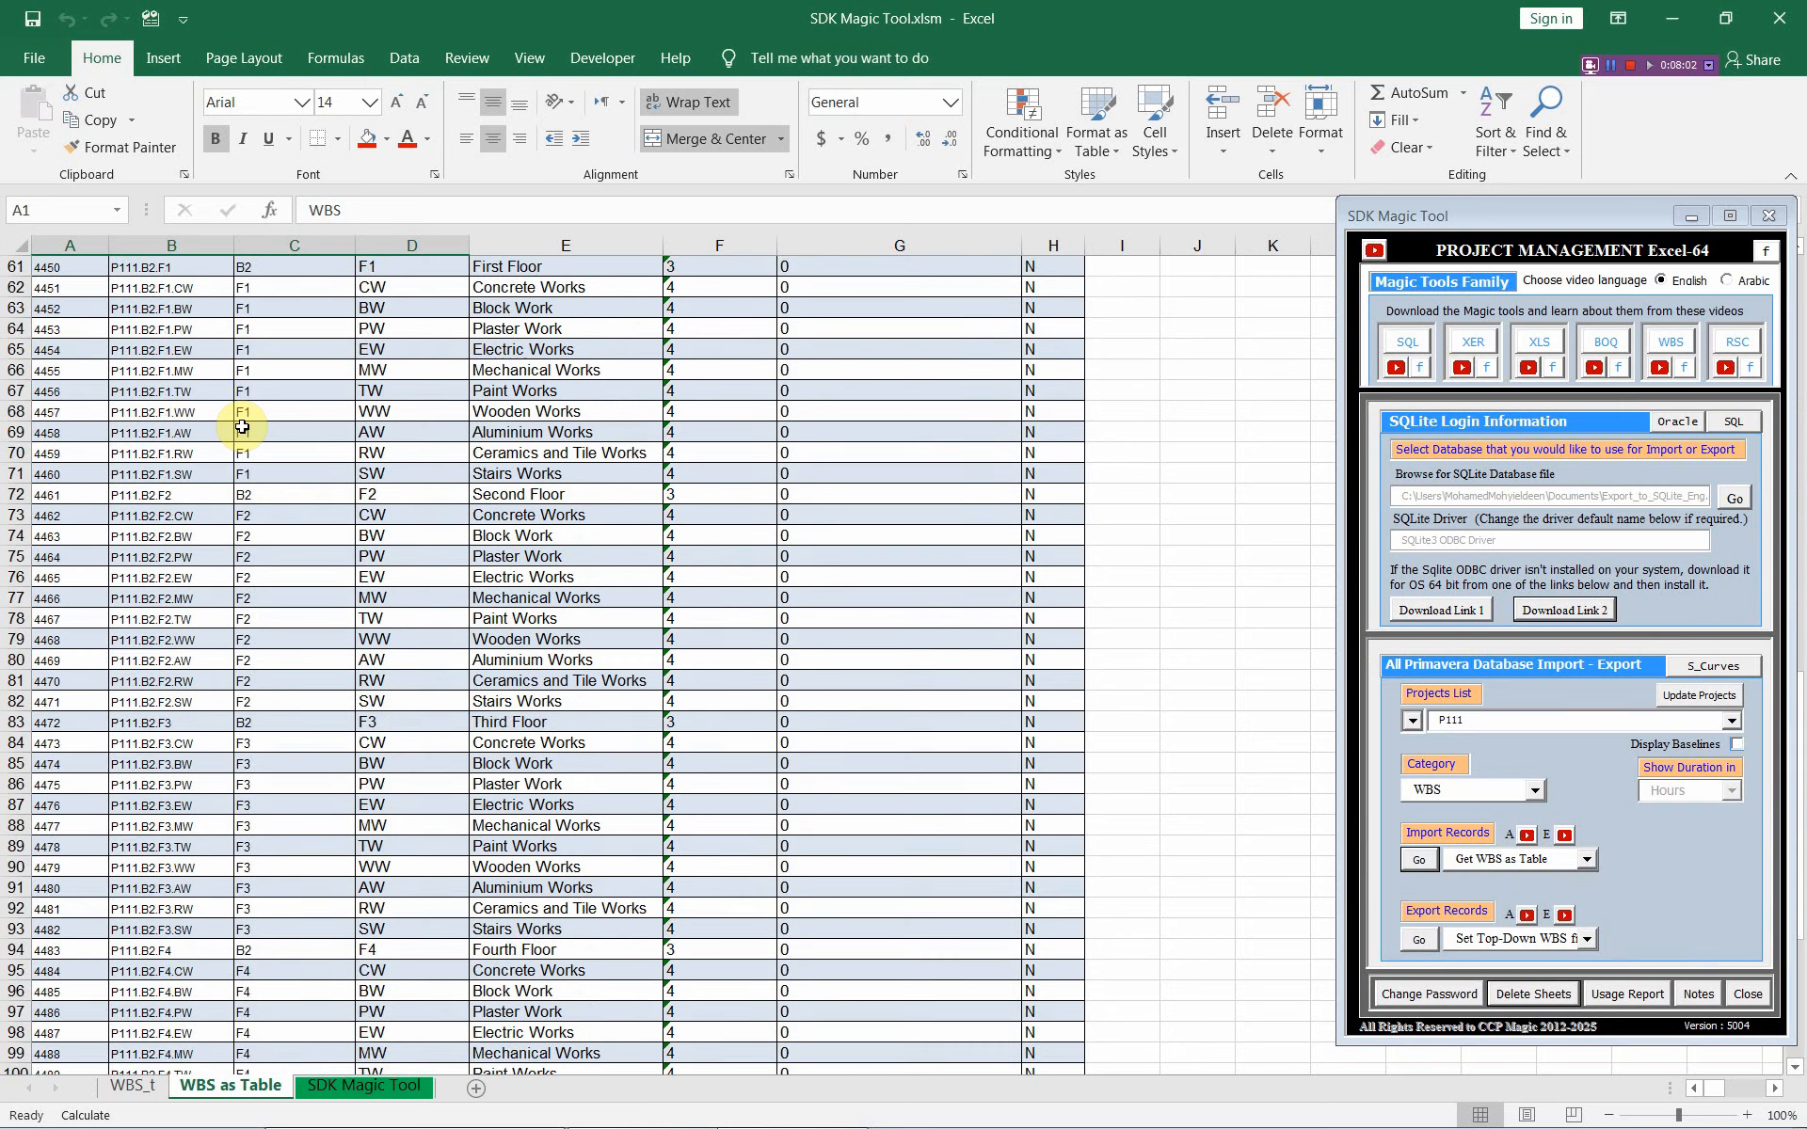
scroll(242, 427, "up", 4)
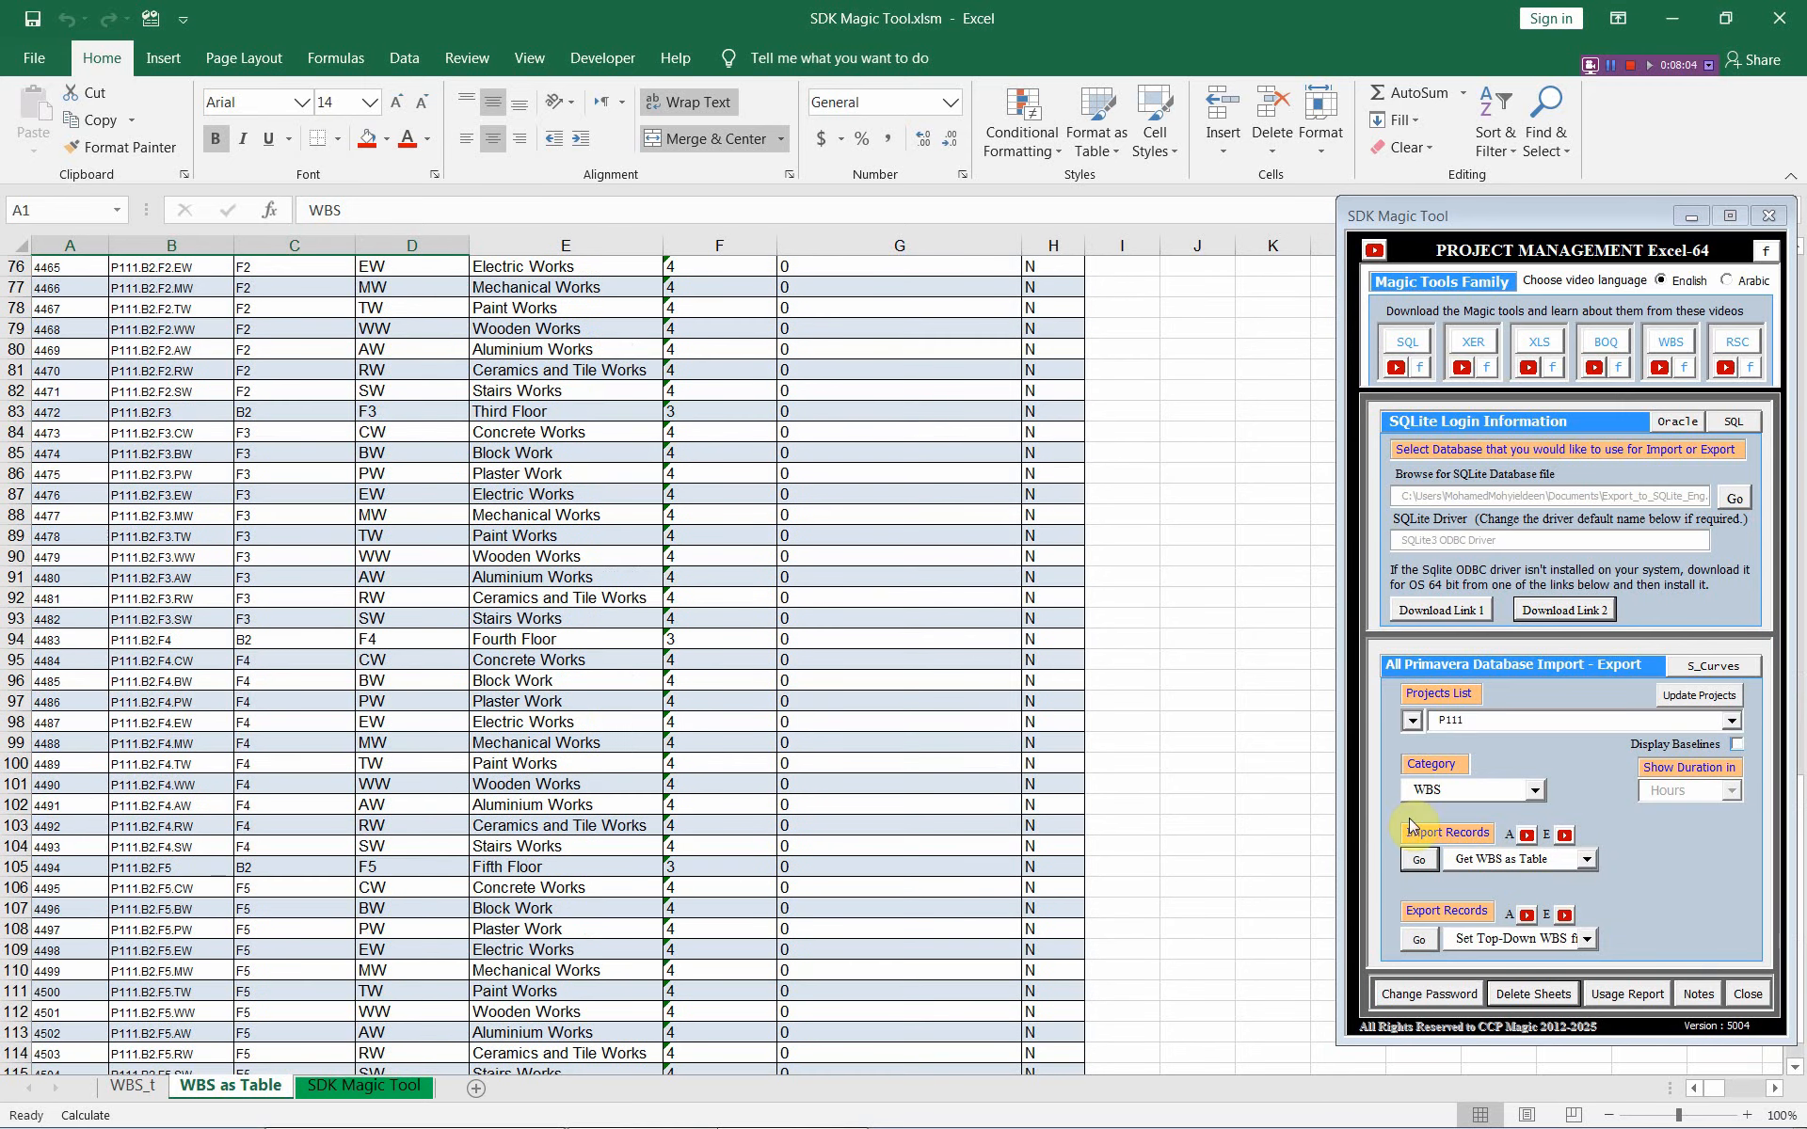
Step: Import the P111 records with Get WBS as Table & Chart and minimize the SDK Magic Tool window
left_click(1585, 859)
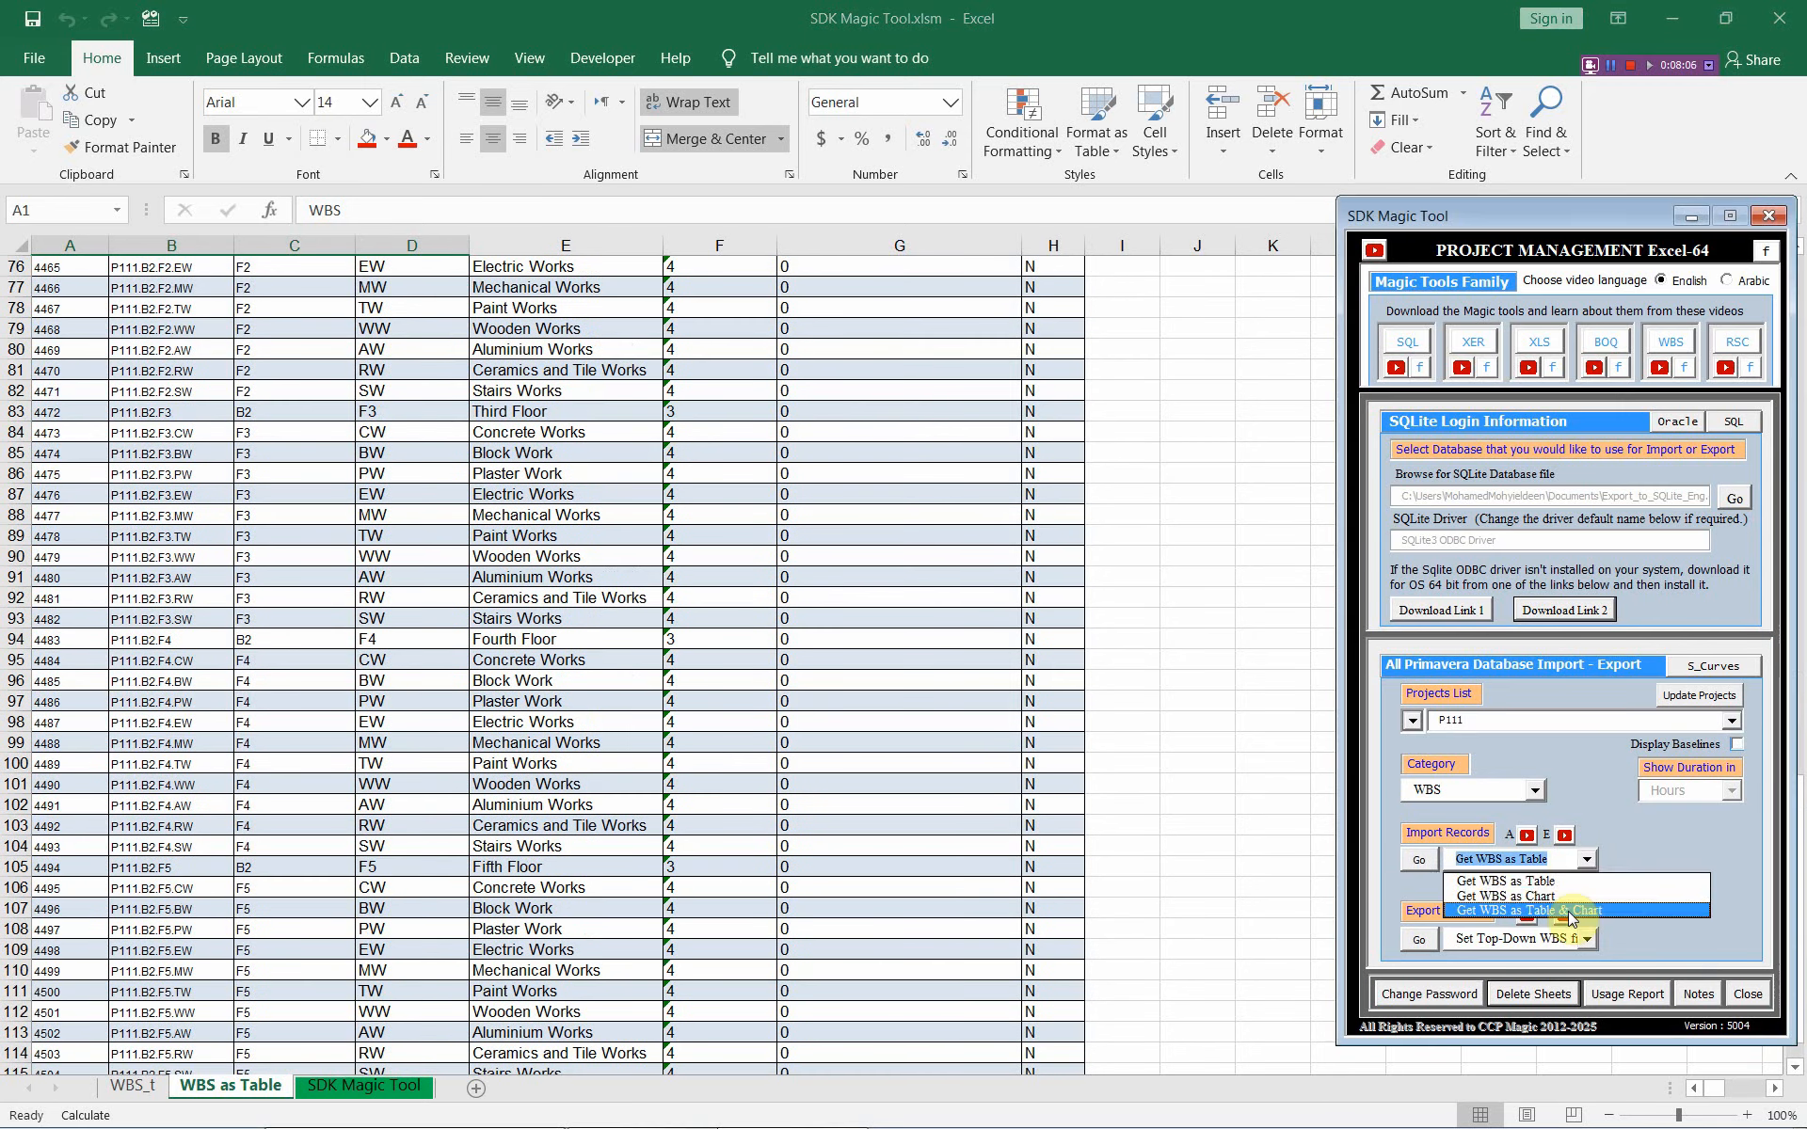
left_click(1506, 893)
left_click(1420, 862)
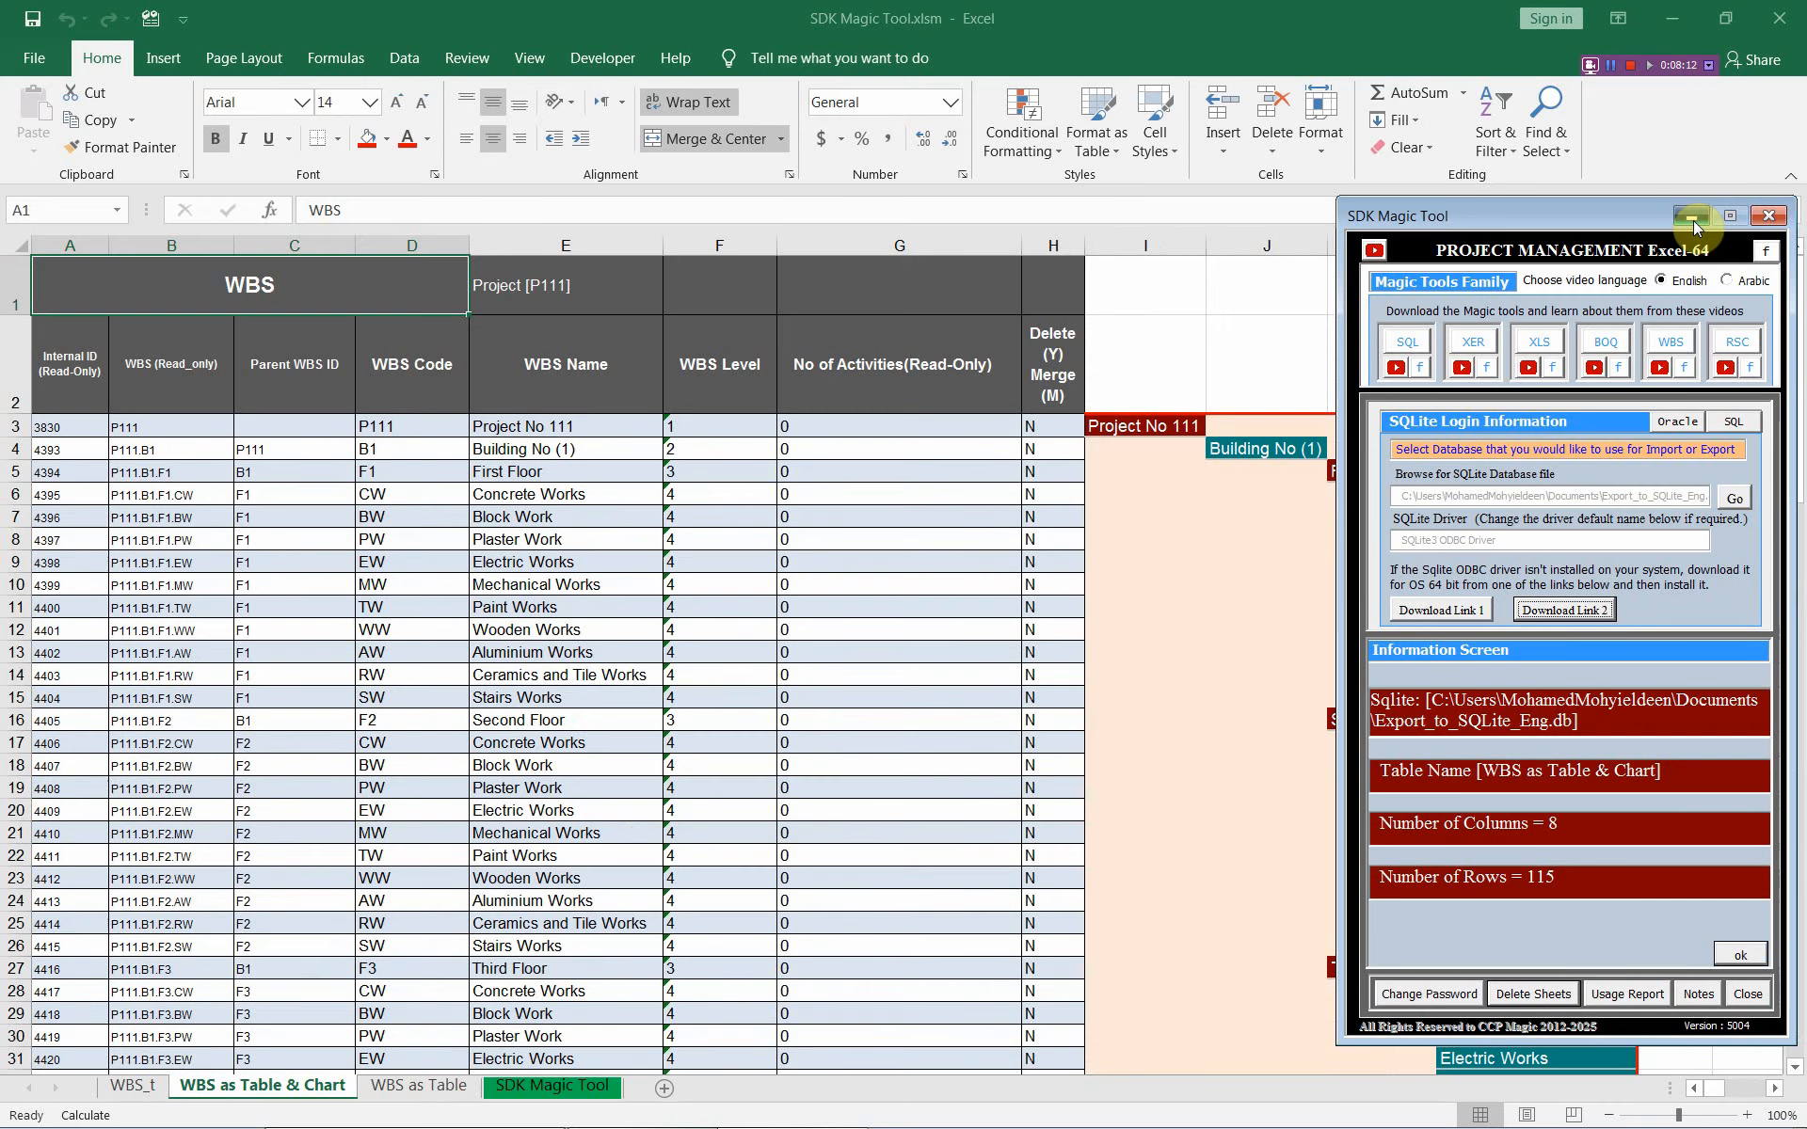
left_click(1692, 220)
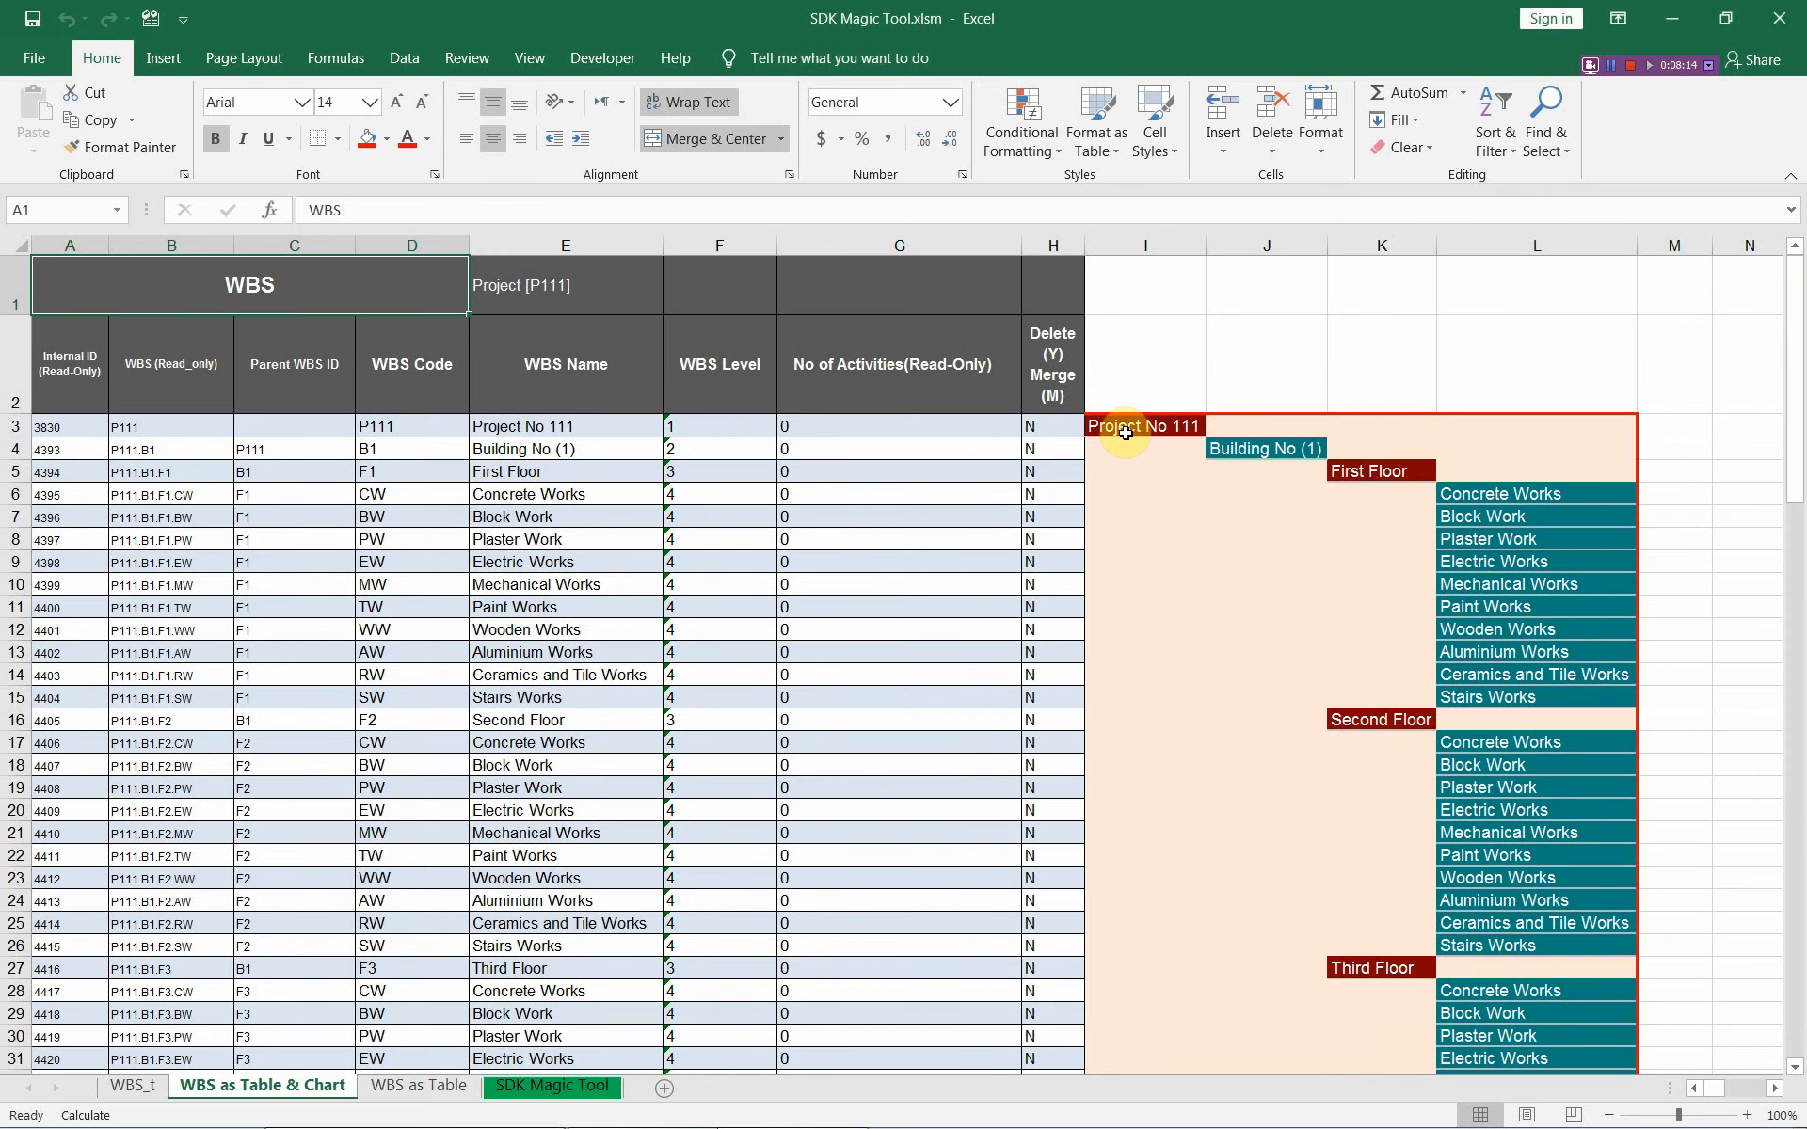
Step: Examine the WBS chart beside the table, from Project No 111 through all floors and works of Building No (1) and Building No (2)
left_click(1125, 432)
scroll(1126, 432, "down", 3)
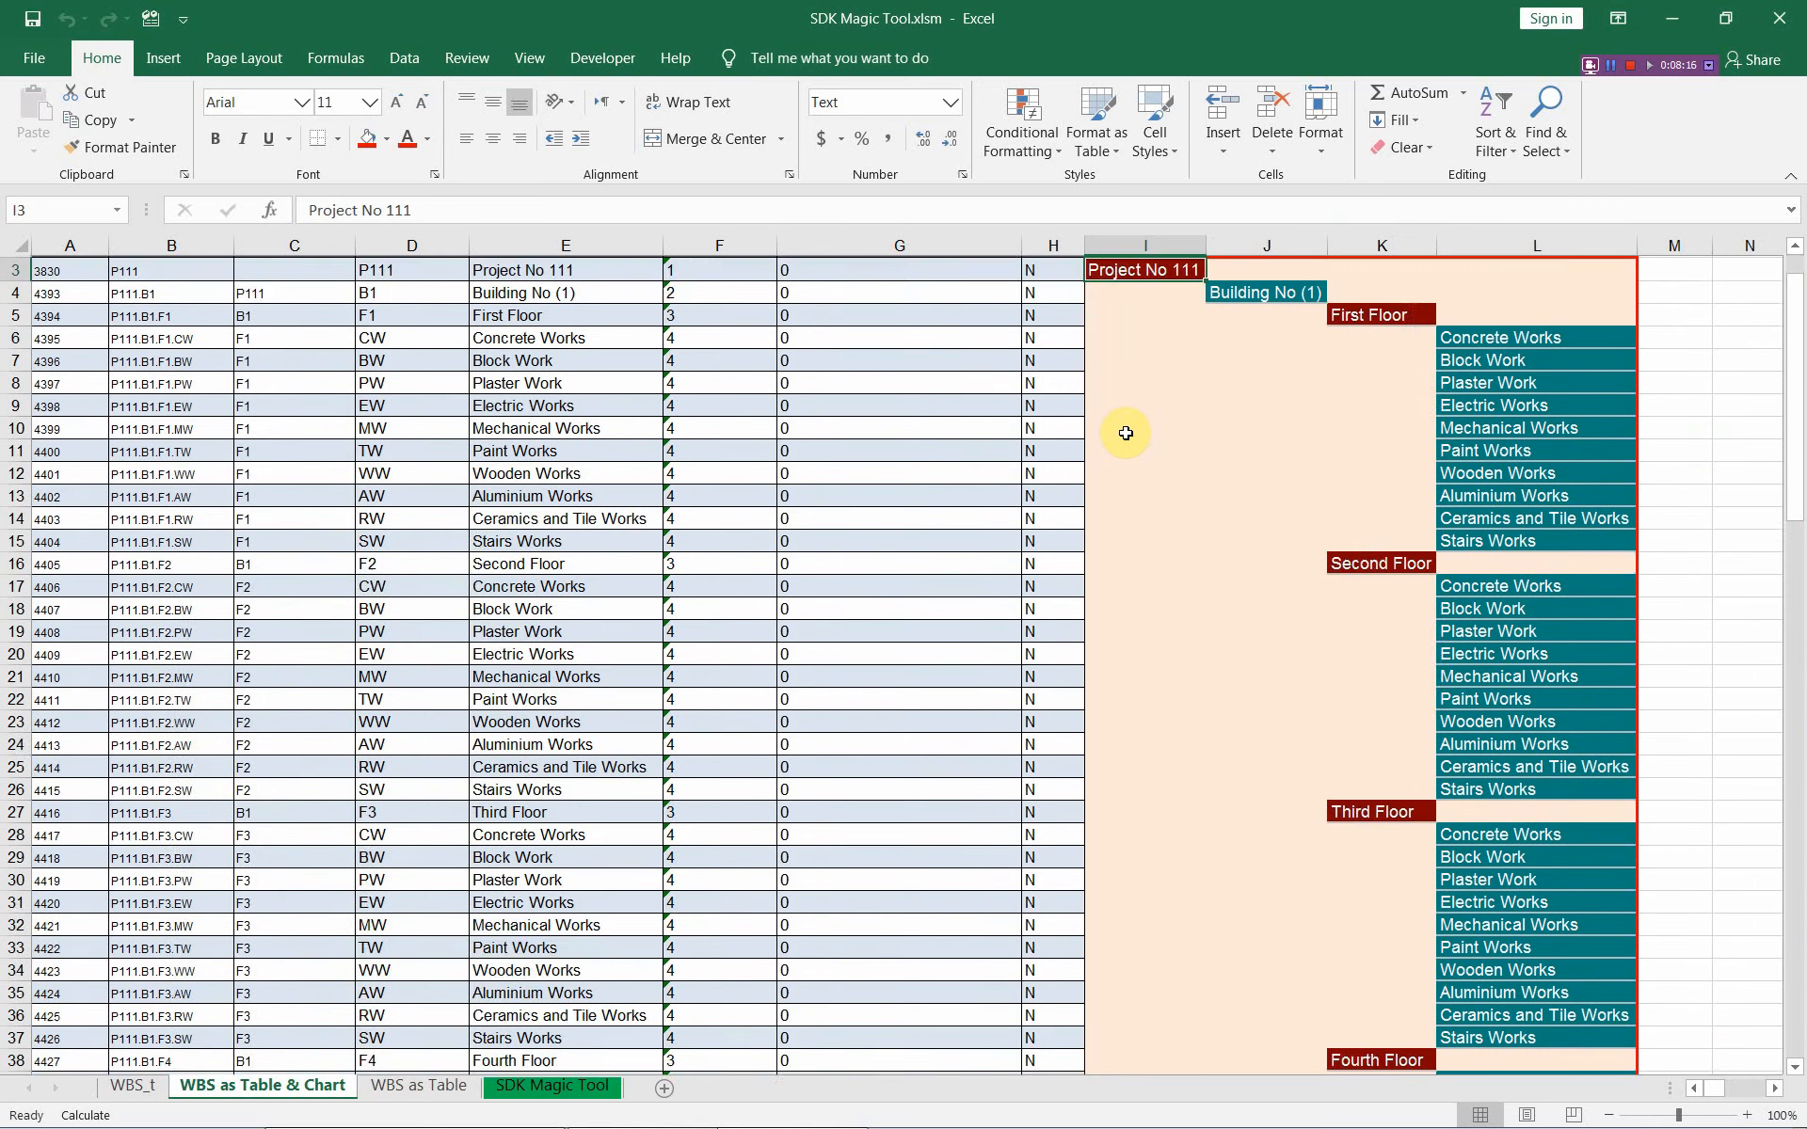
scroll(1126, 432, "up", 3)
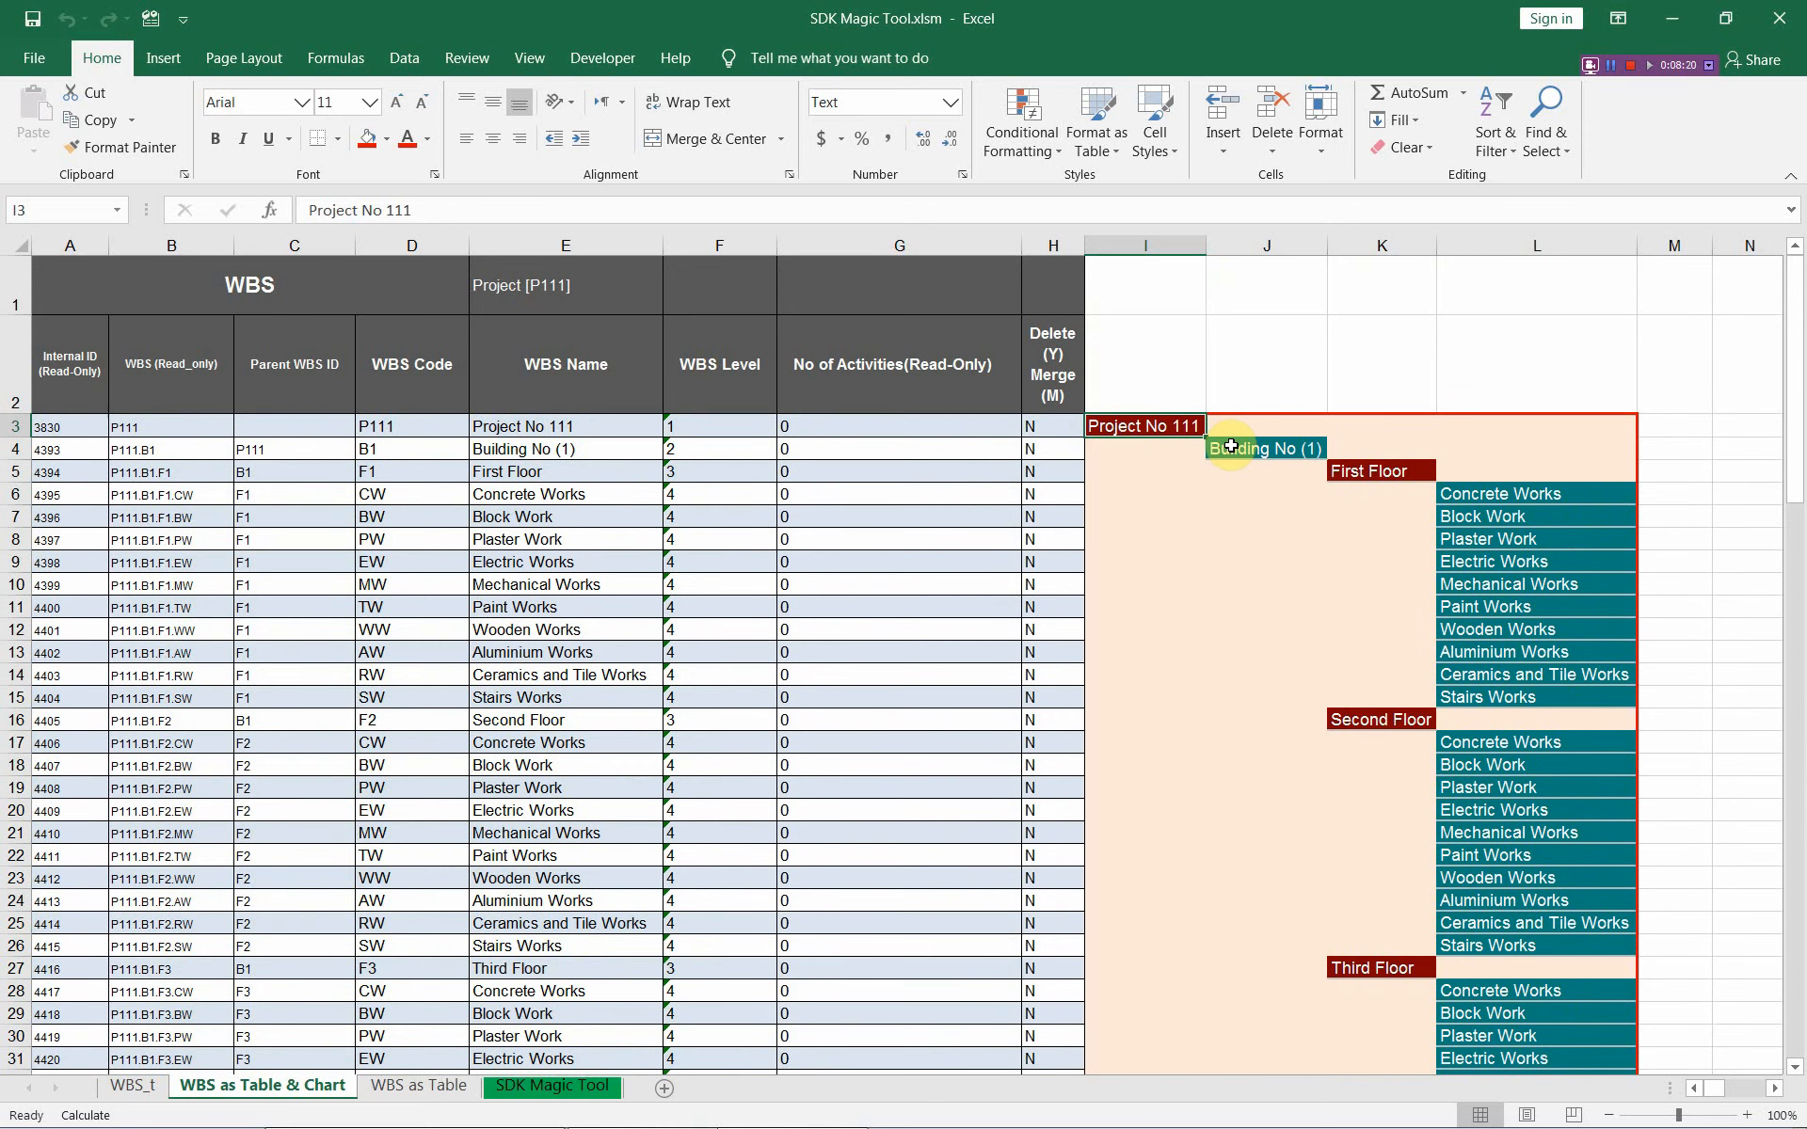
scroll(1237, 461, "down", 3)
scroll(1335, 379, "down", 6)
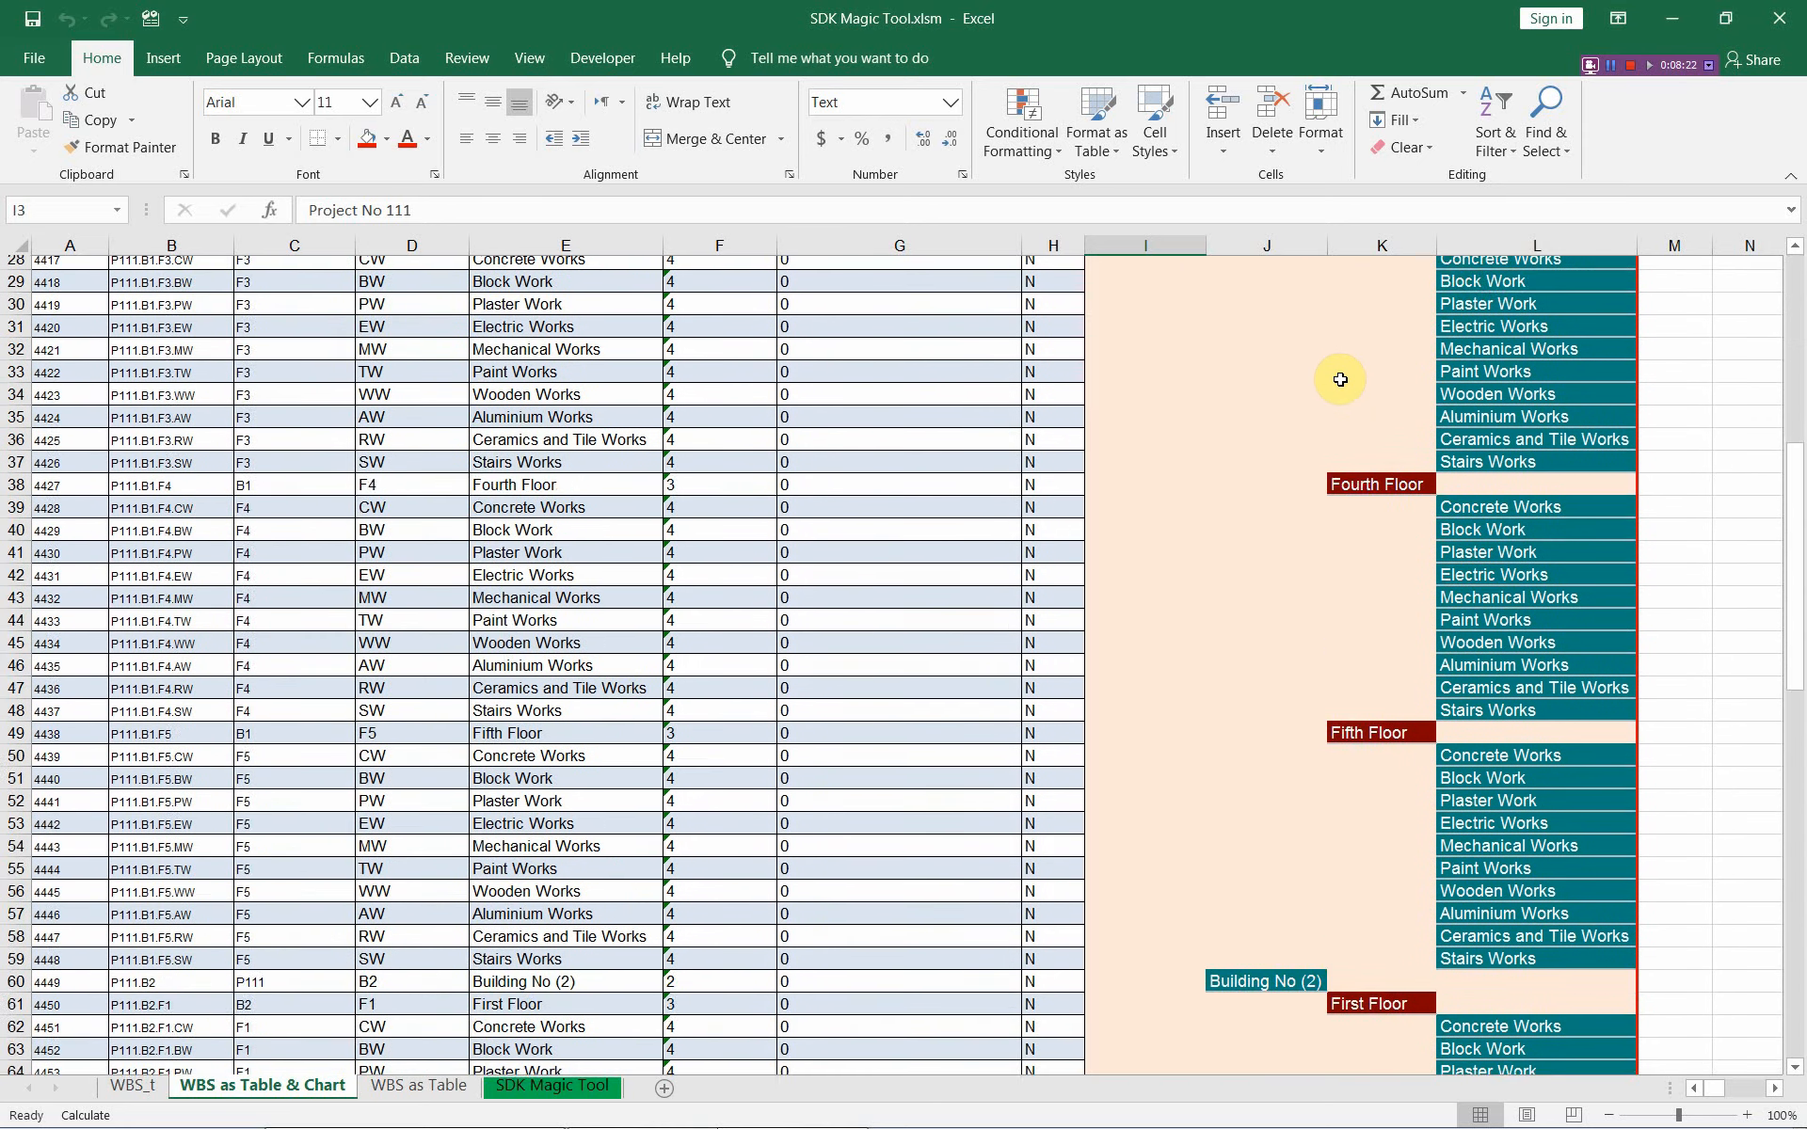
scroll(1340, 379, "down", 5)
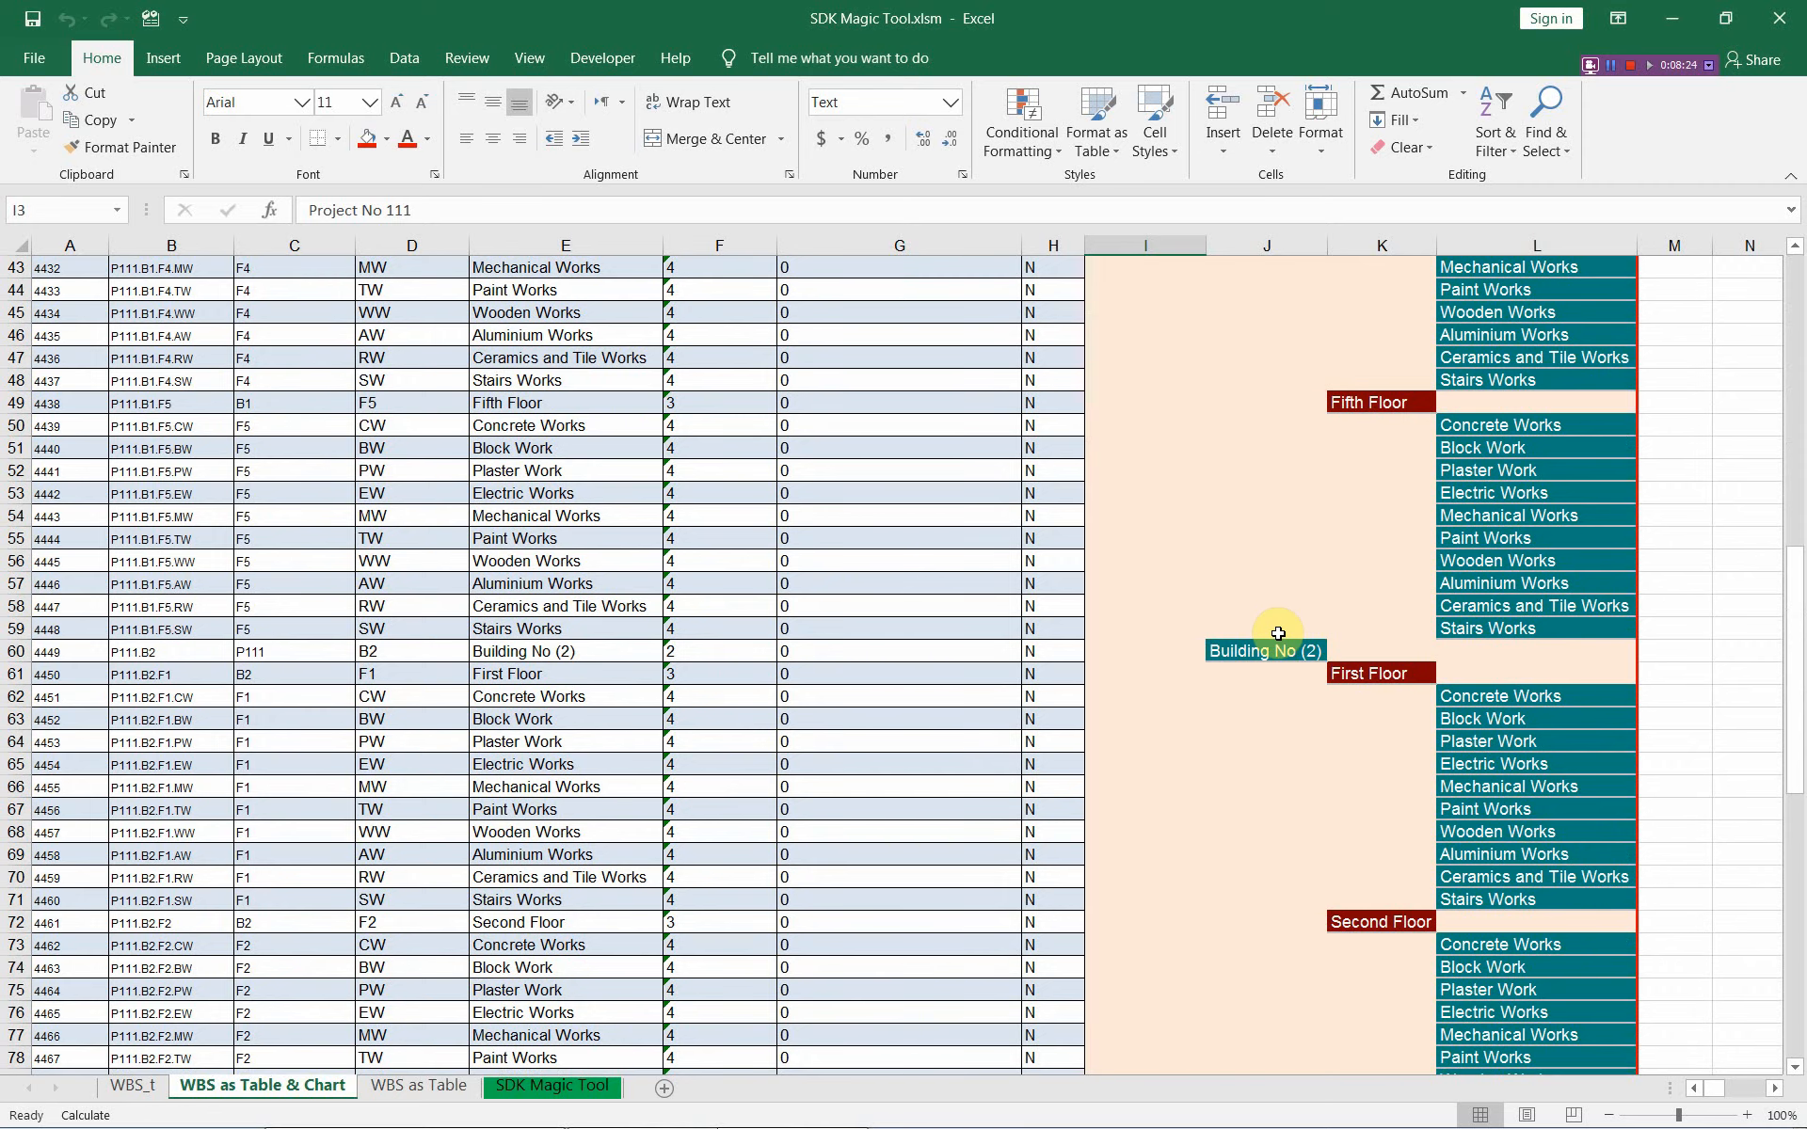
scroll(1276, 633, "down", 4)
scroll(1363, 495, "down", 4)
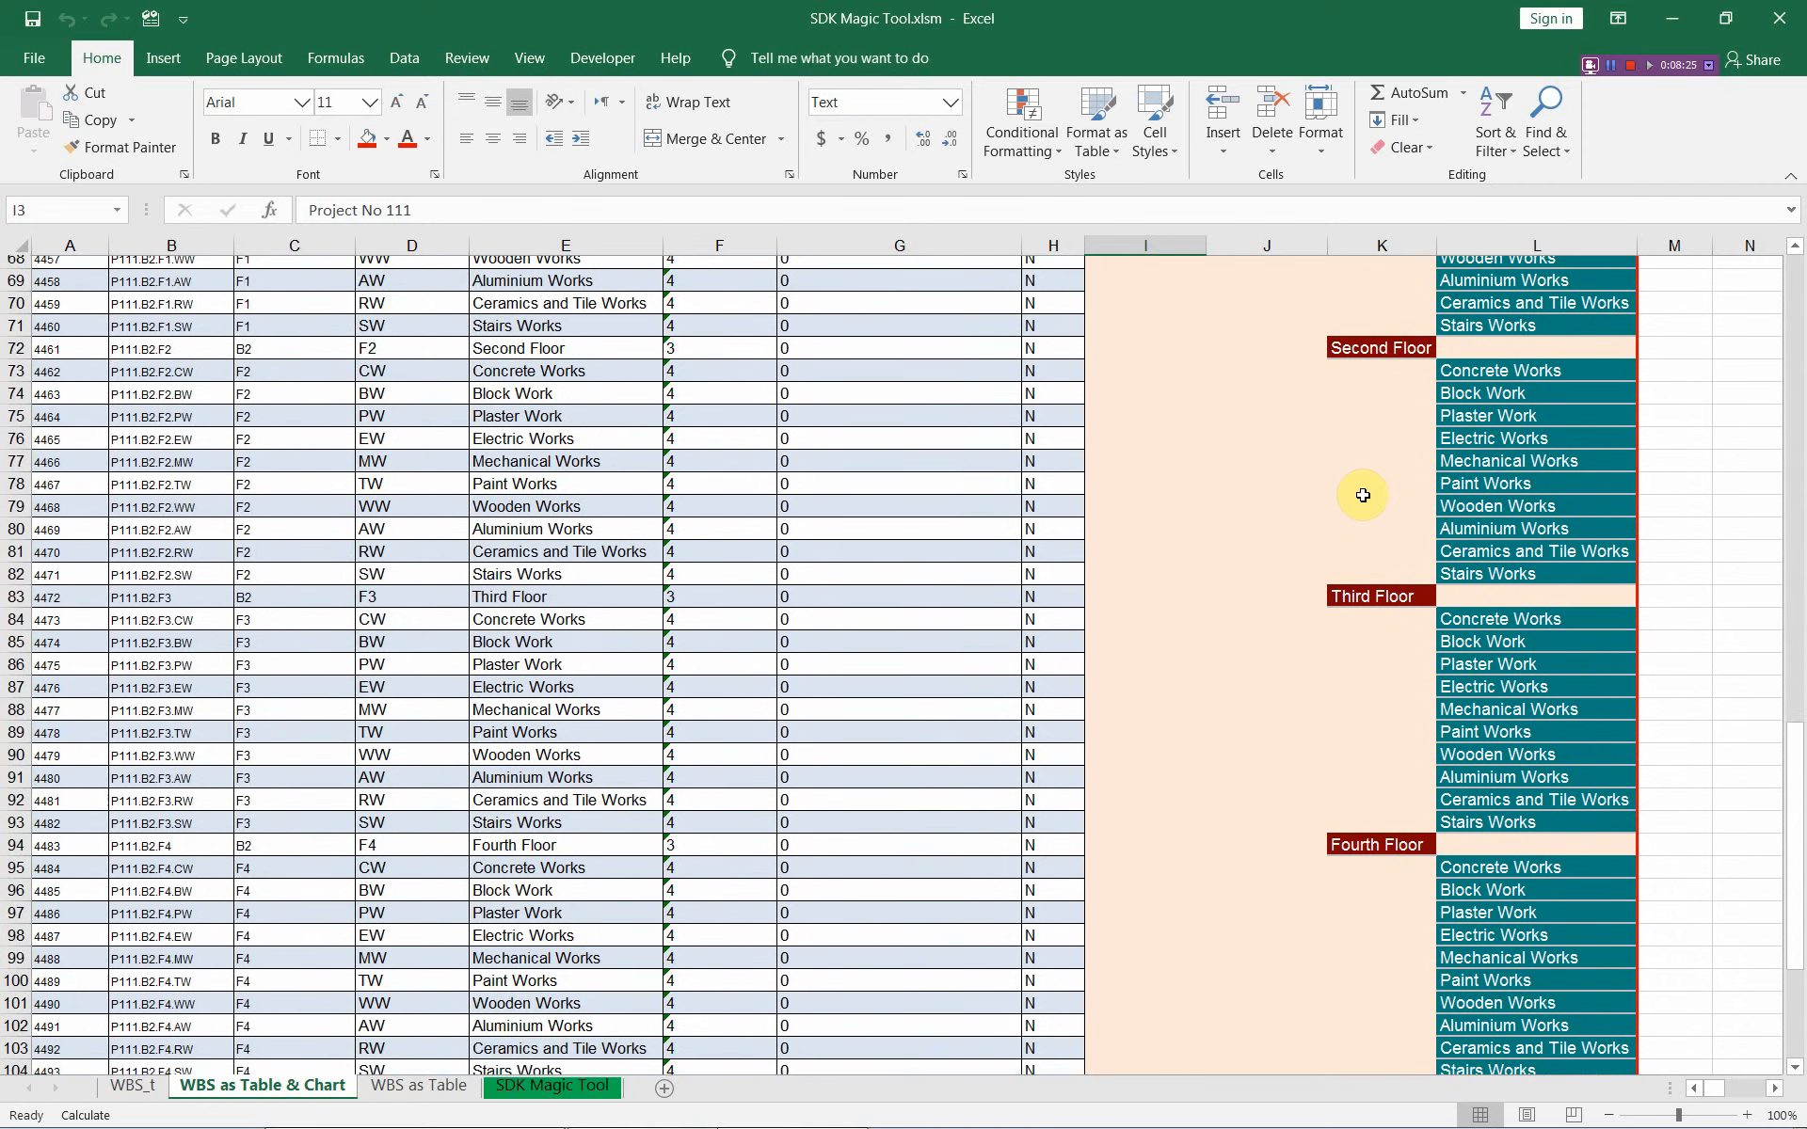
scroll(1362, 495, "down", 6)
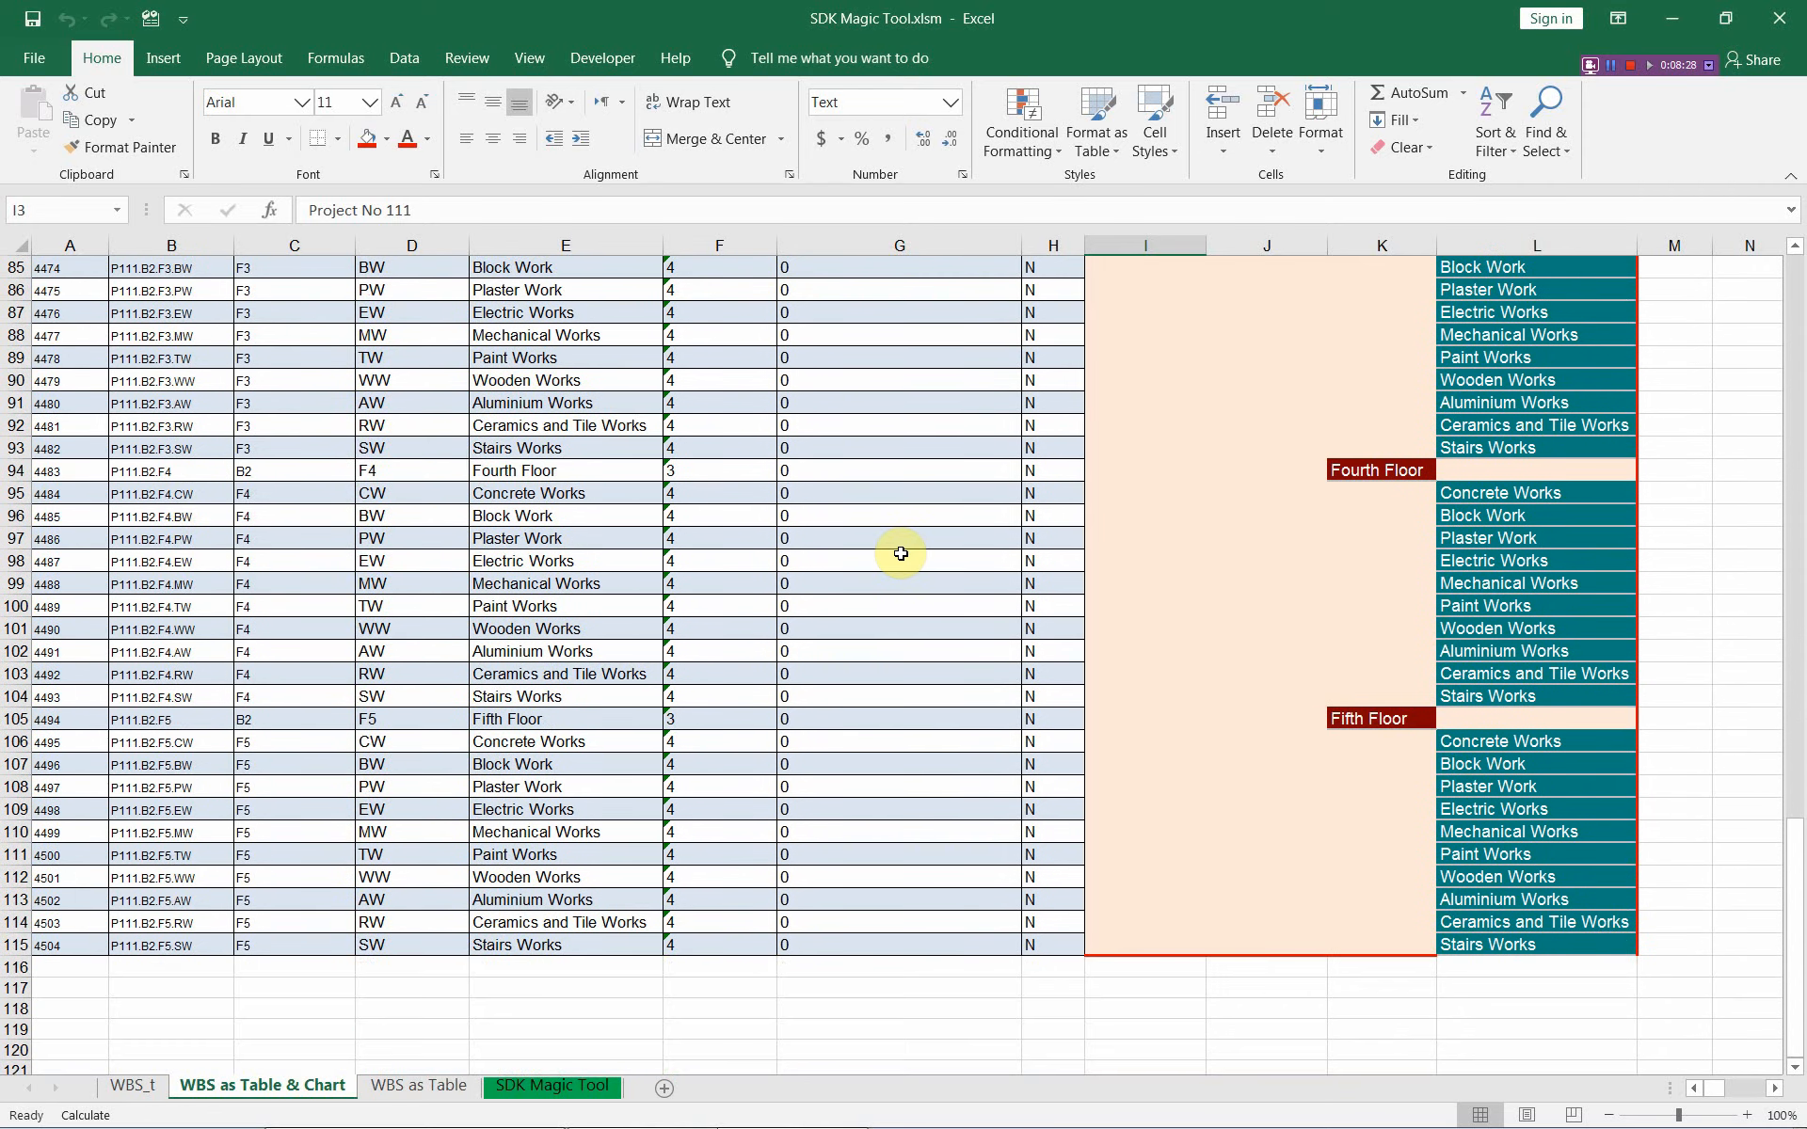
Step: Switch to Primavera P6, refresh the data of P111 and widen the WBS Code column to fit the full codes
key("alt+Tab")
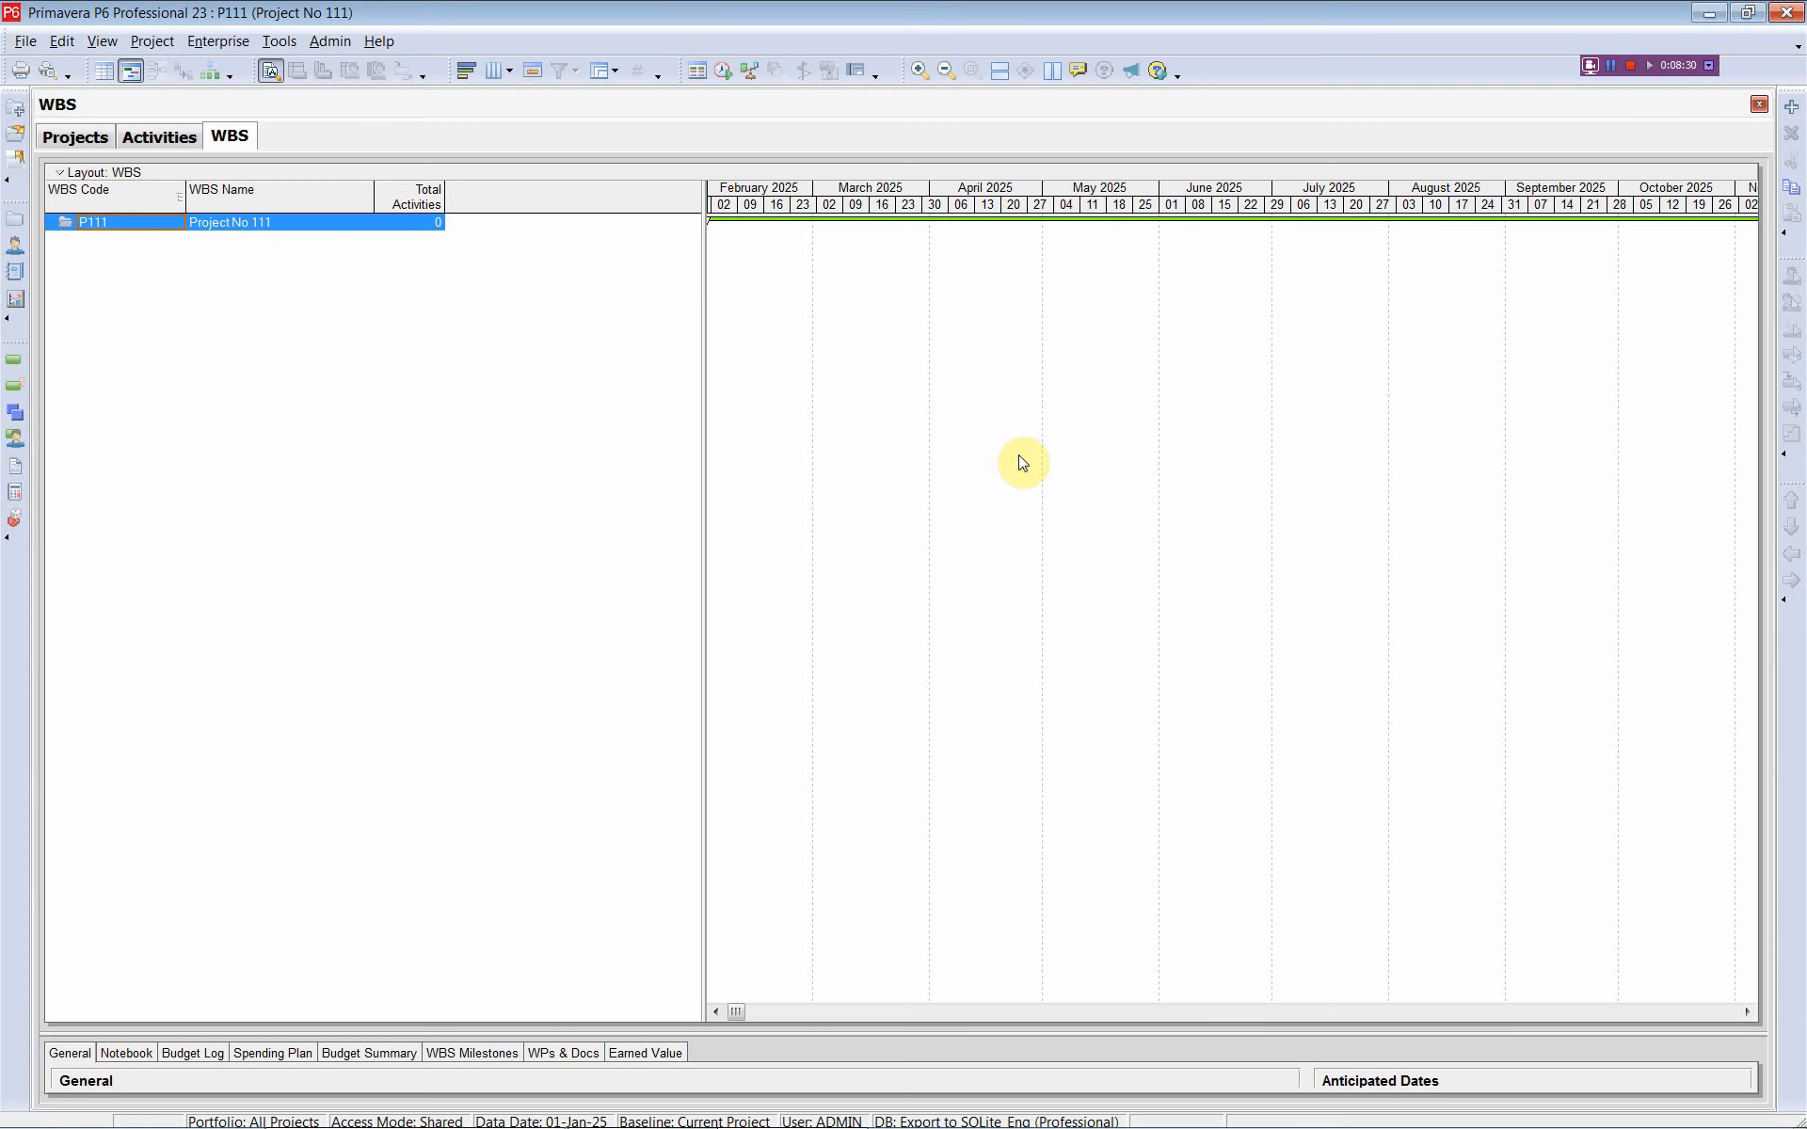
left_click(26, 41)
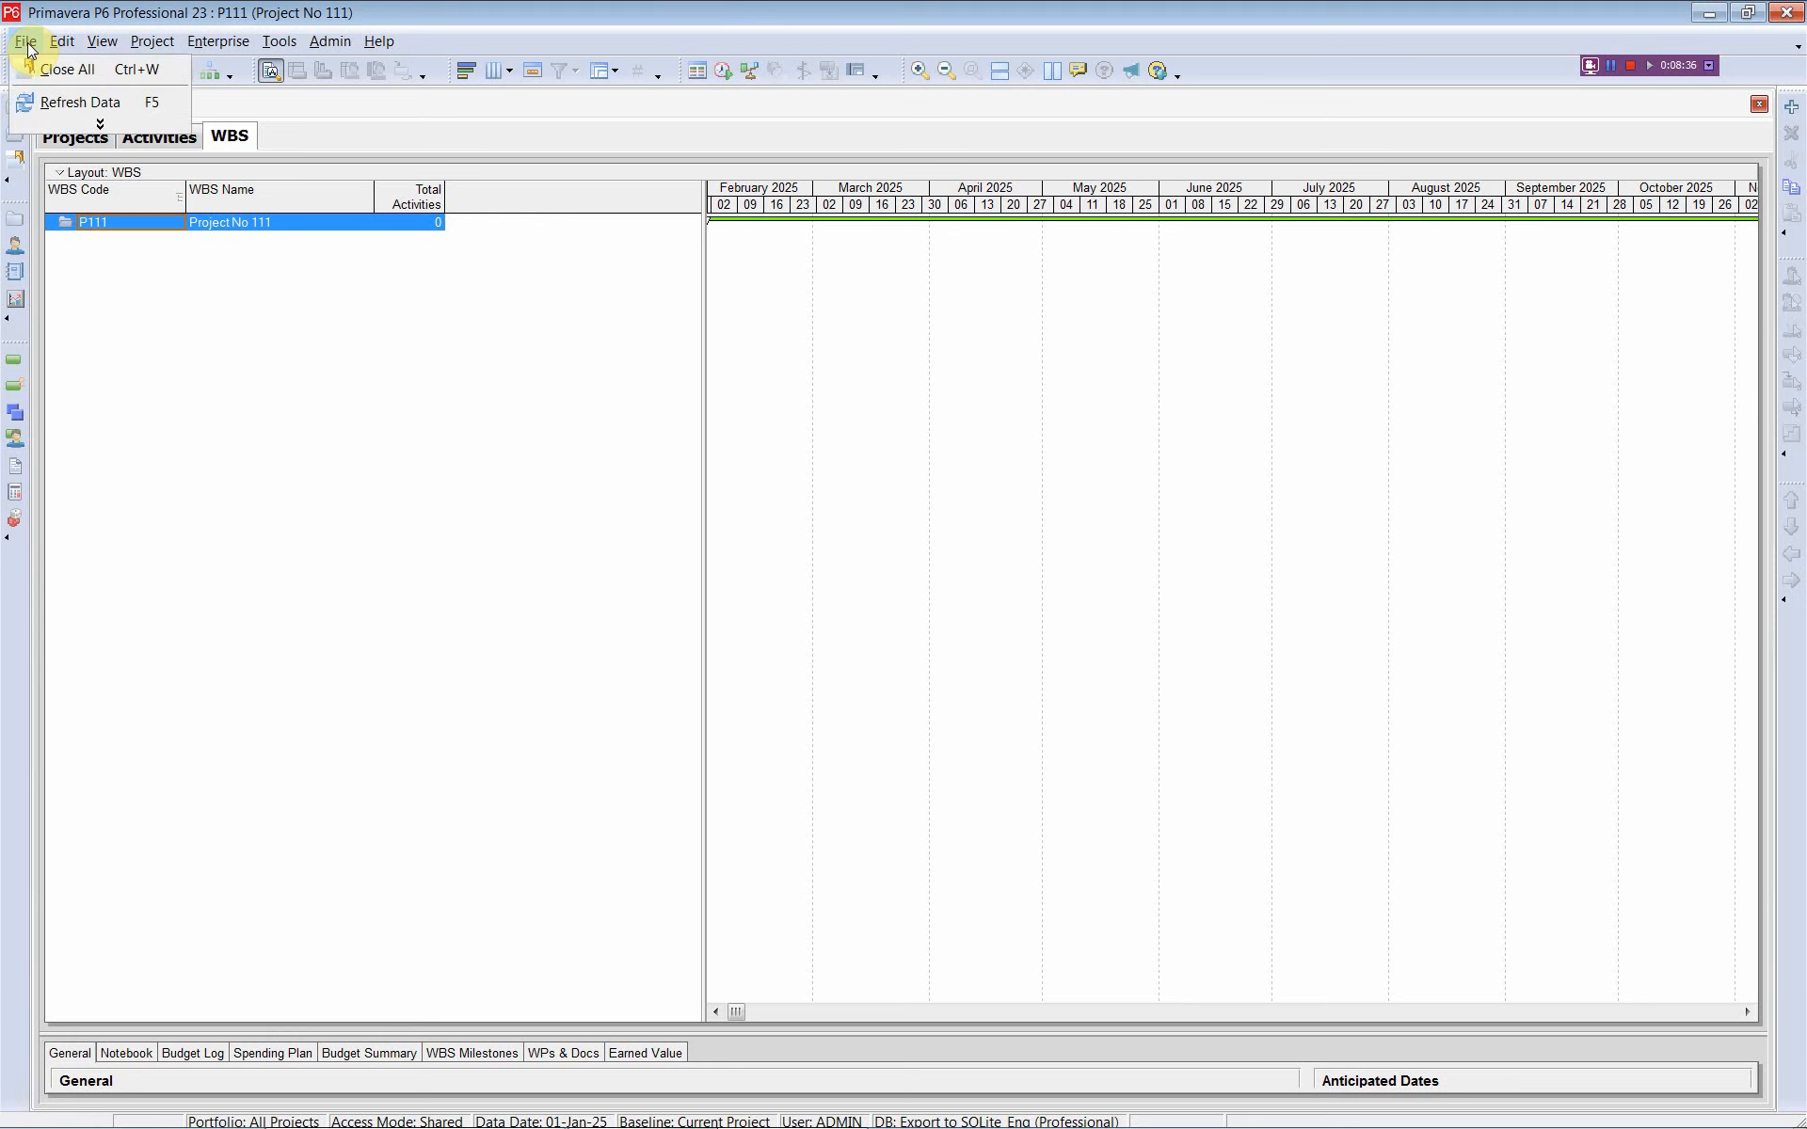
left_click(81, 105)
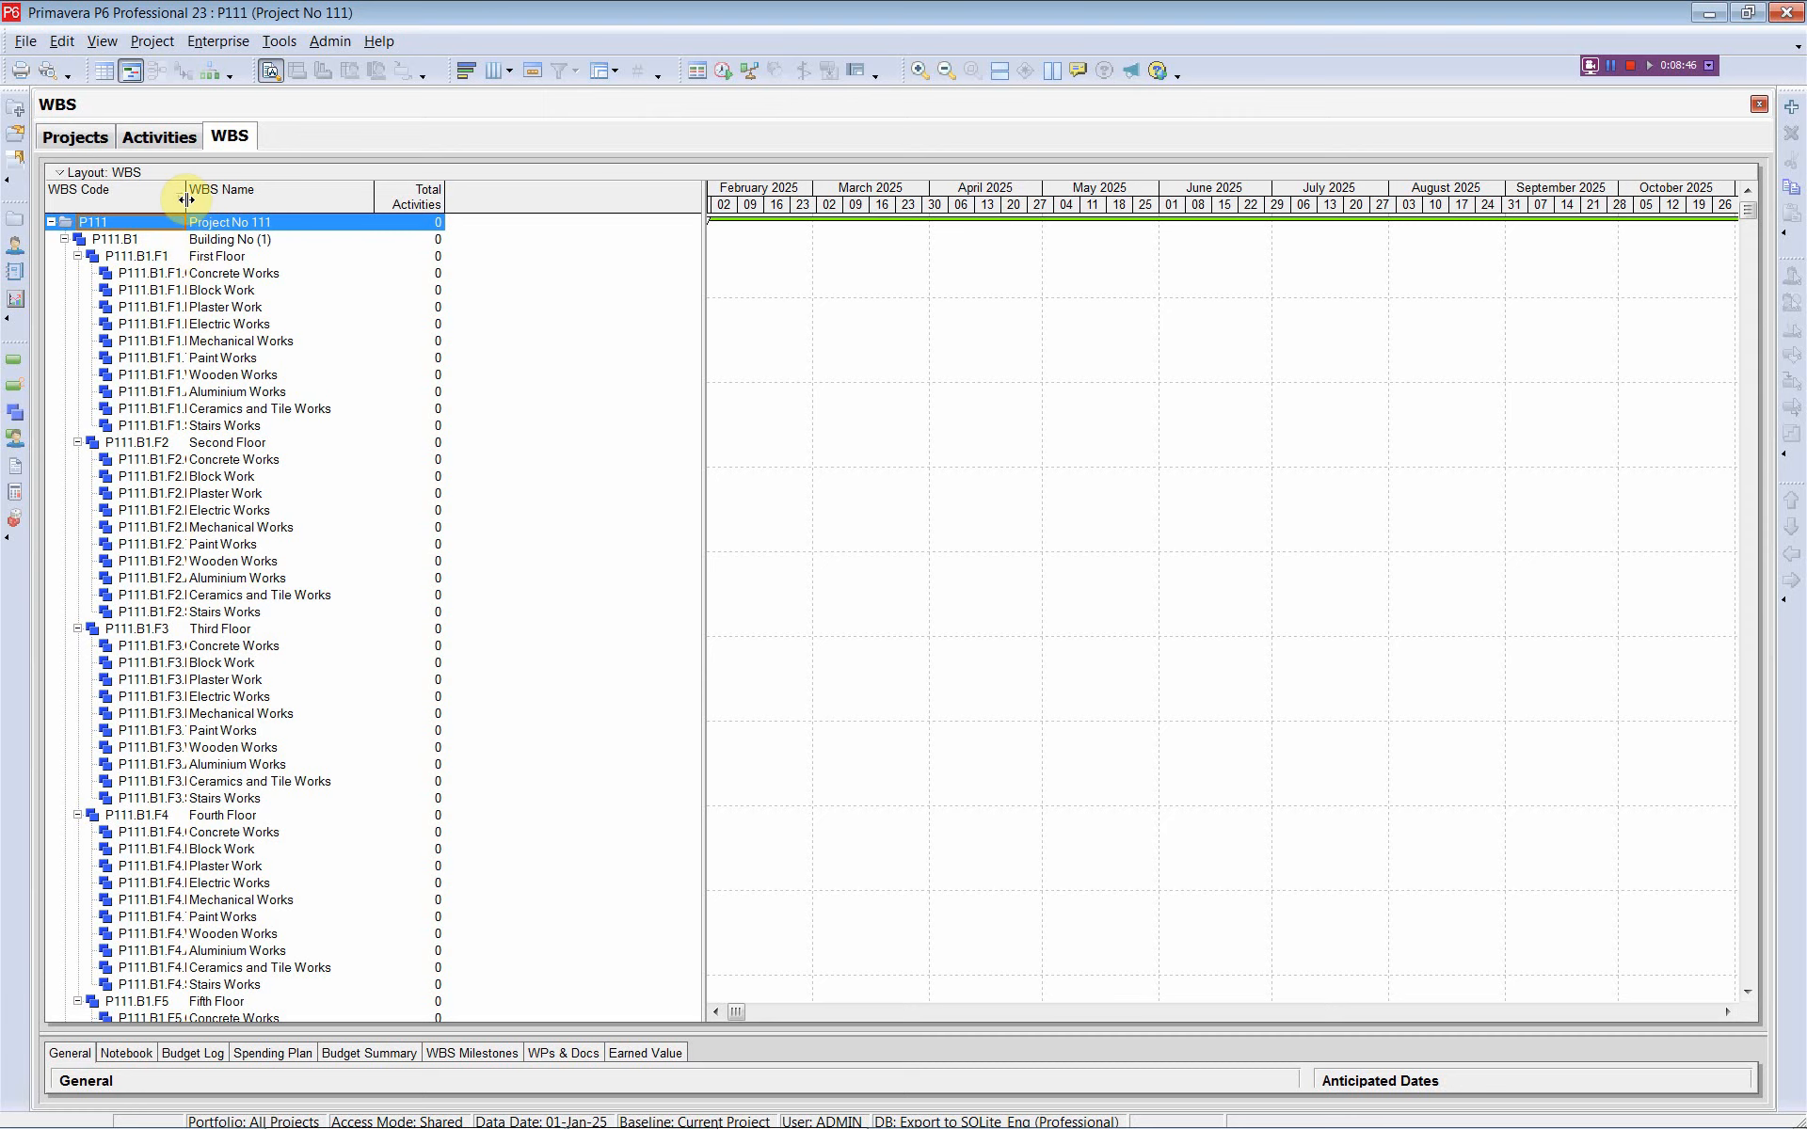
left_click_drag(188, 188, 243, 187)
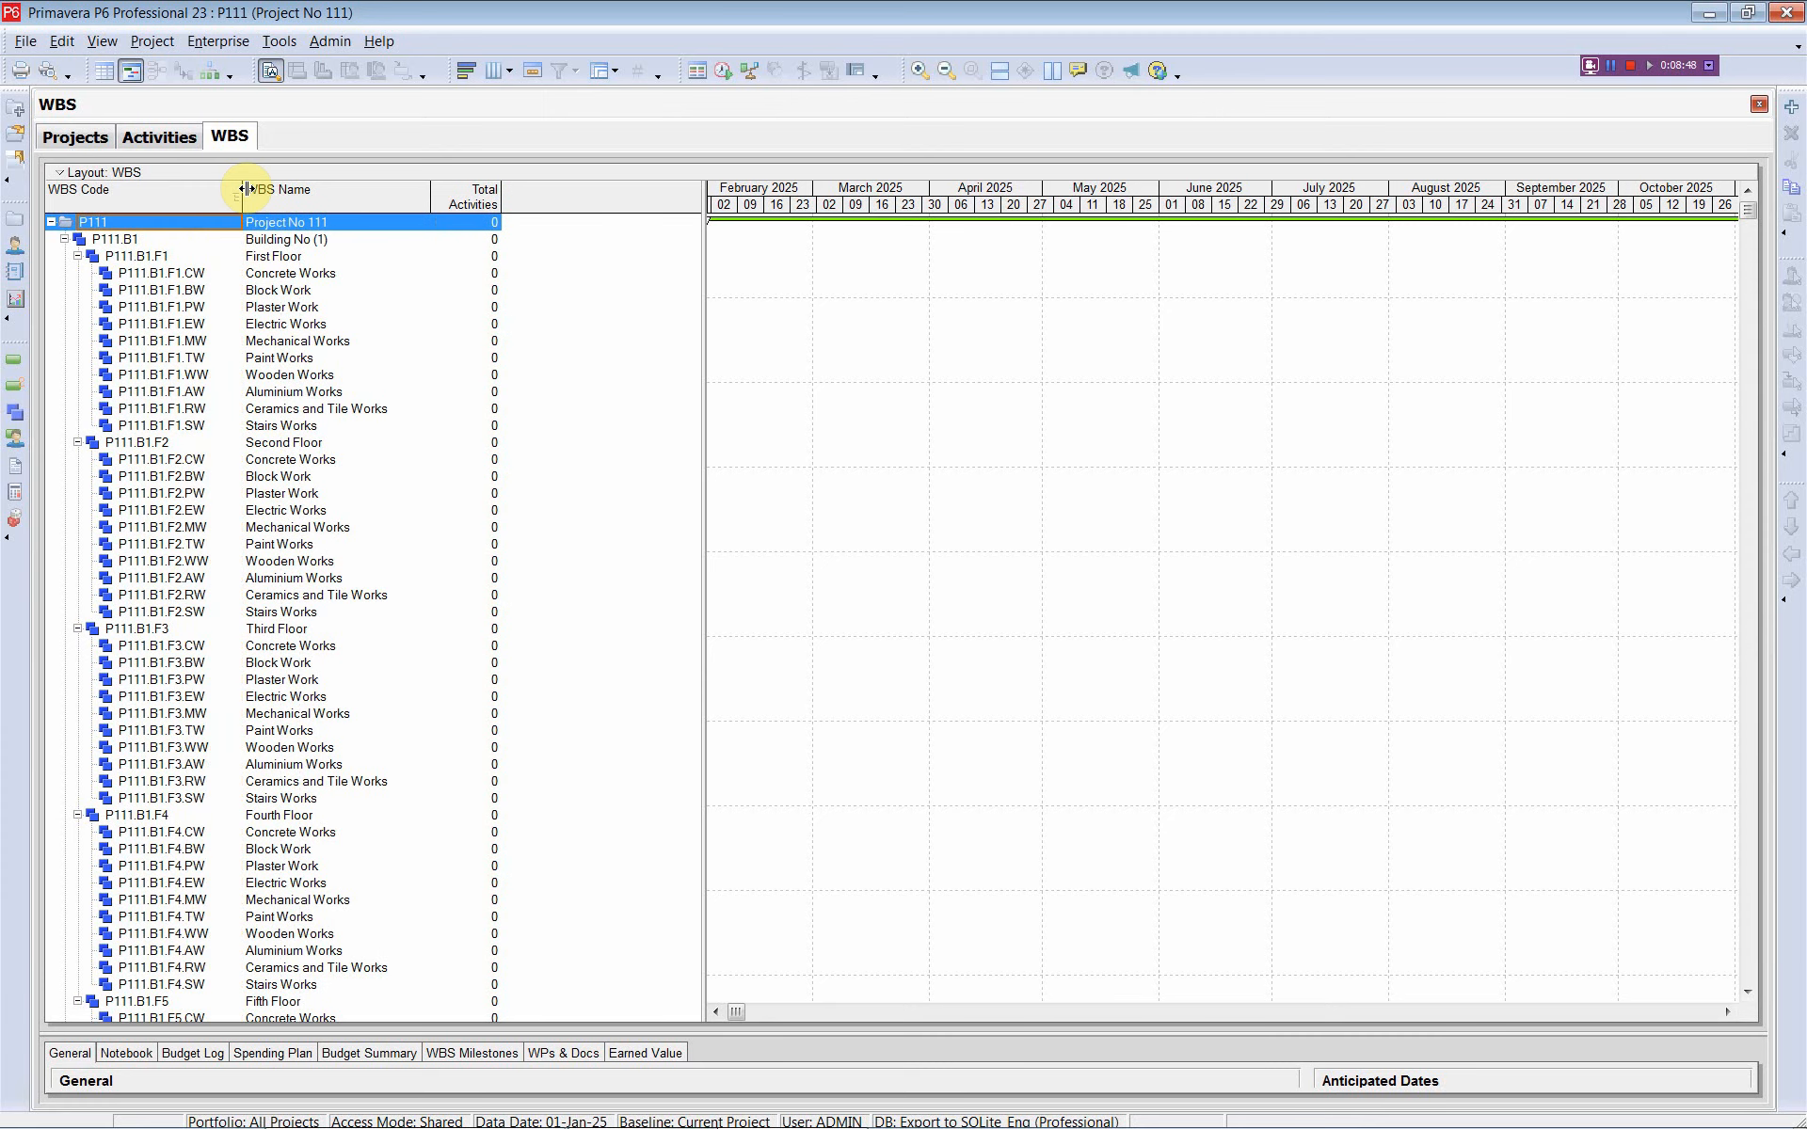
left_click(113, 241)
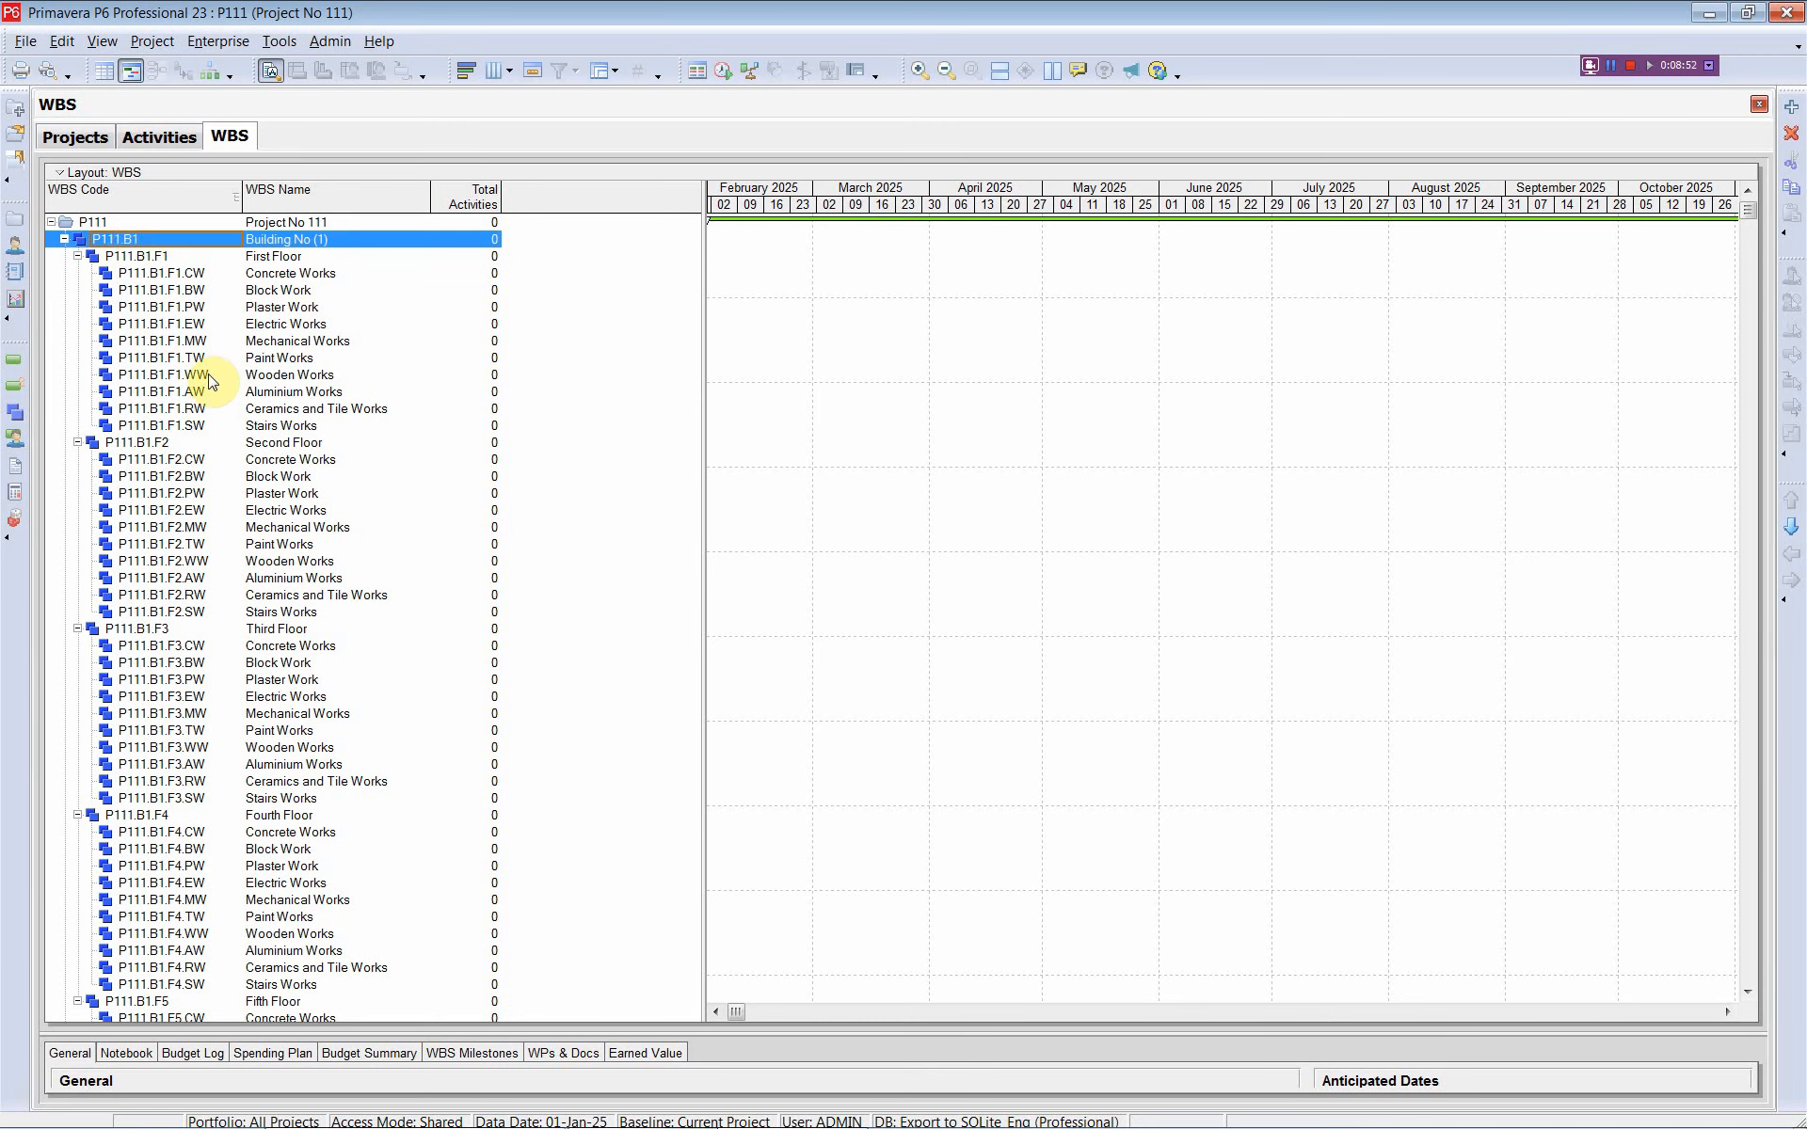
Step: Examine the P111 WBS hierarchy through all floors and works of Building No (1) and Building No (2)
scroll(209, 381, "down", 6)
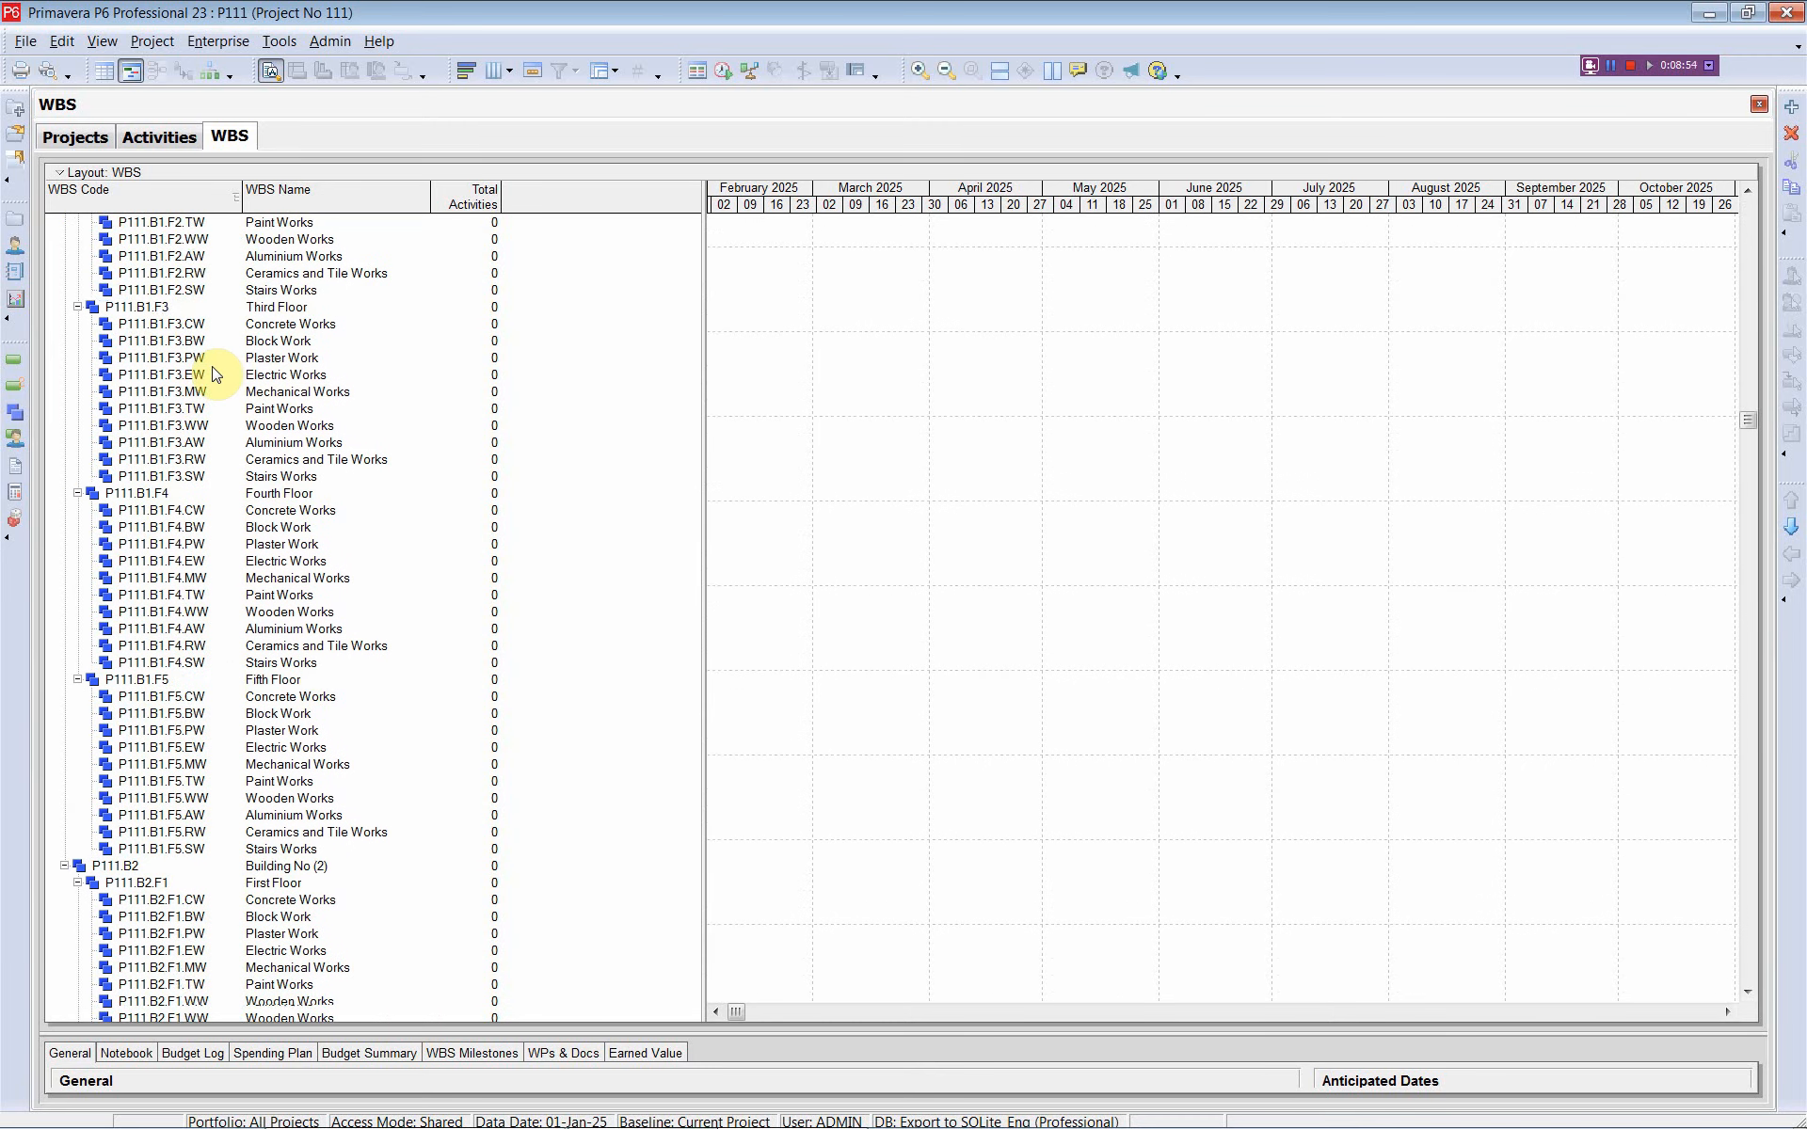
scroll(212, 375, "down", 5)
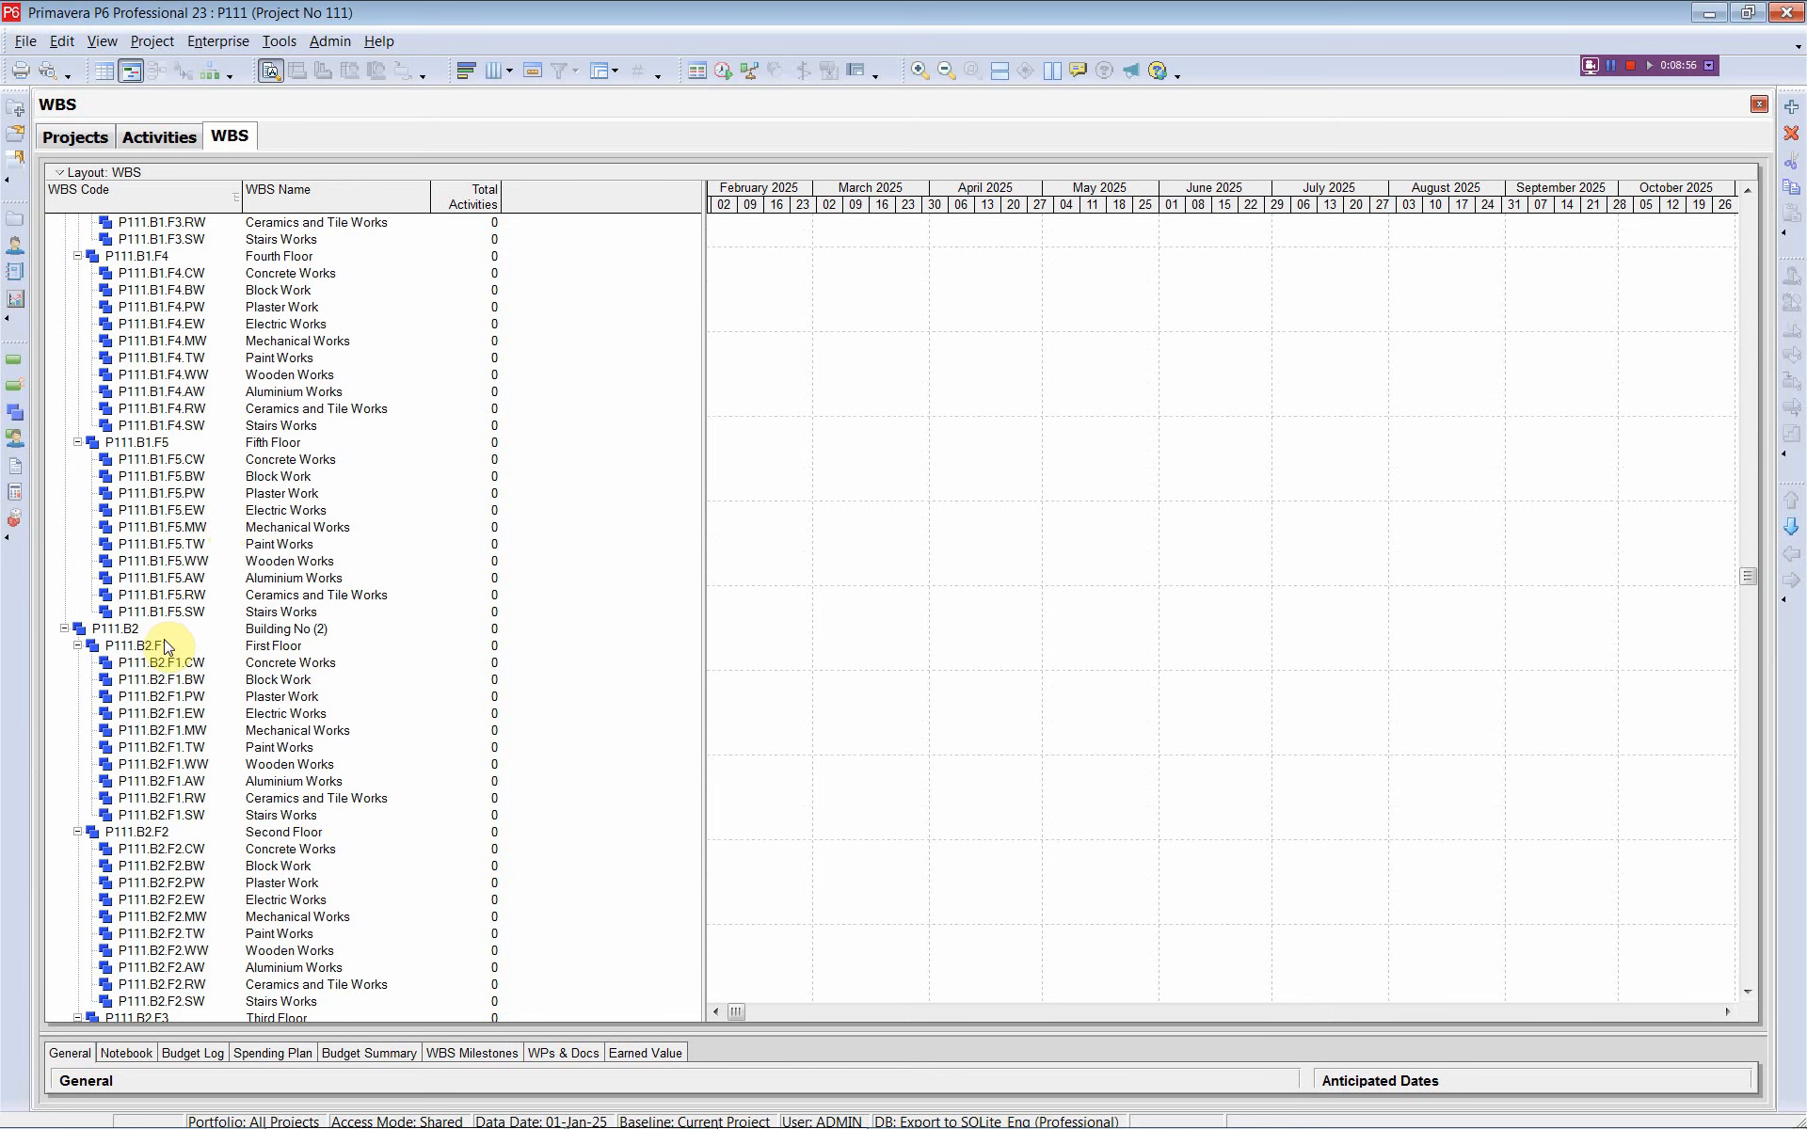
left_click(160, 629)
scroll(207, 549, "down", 6)
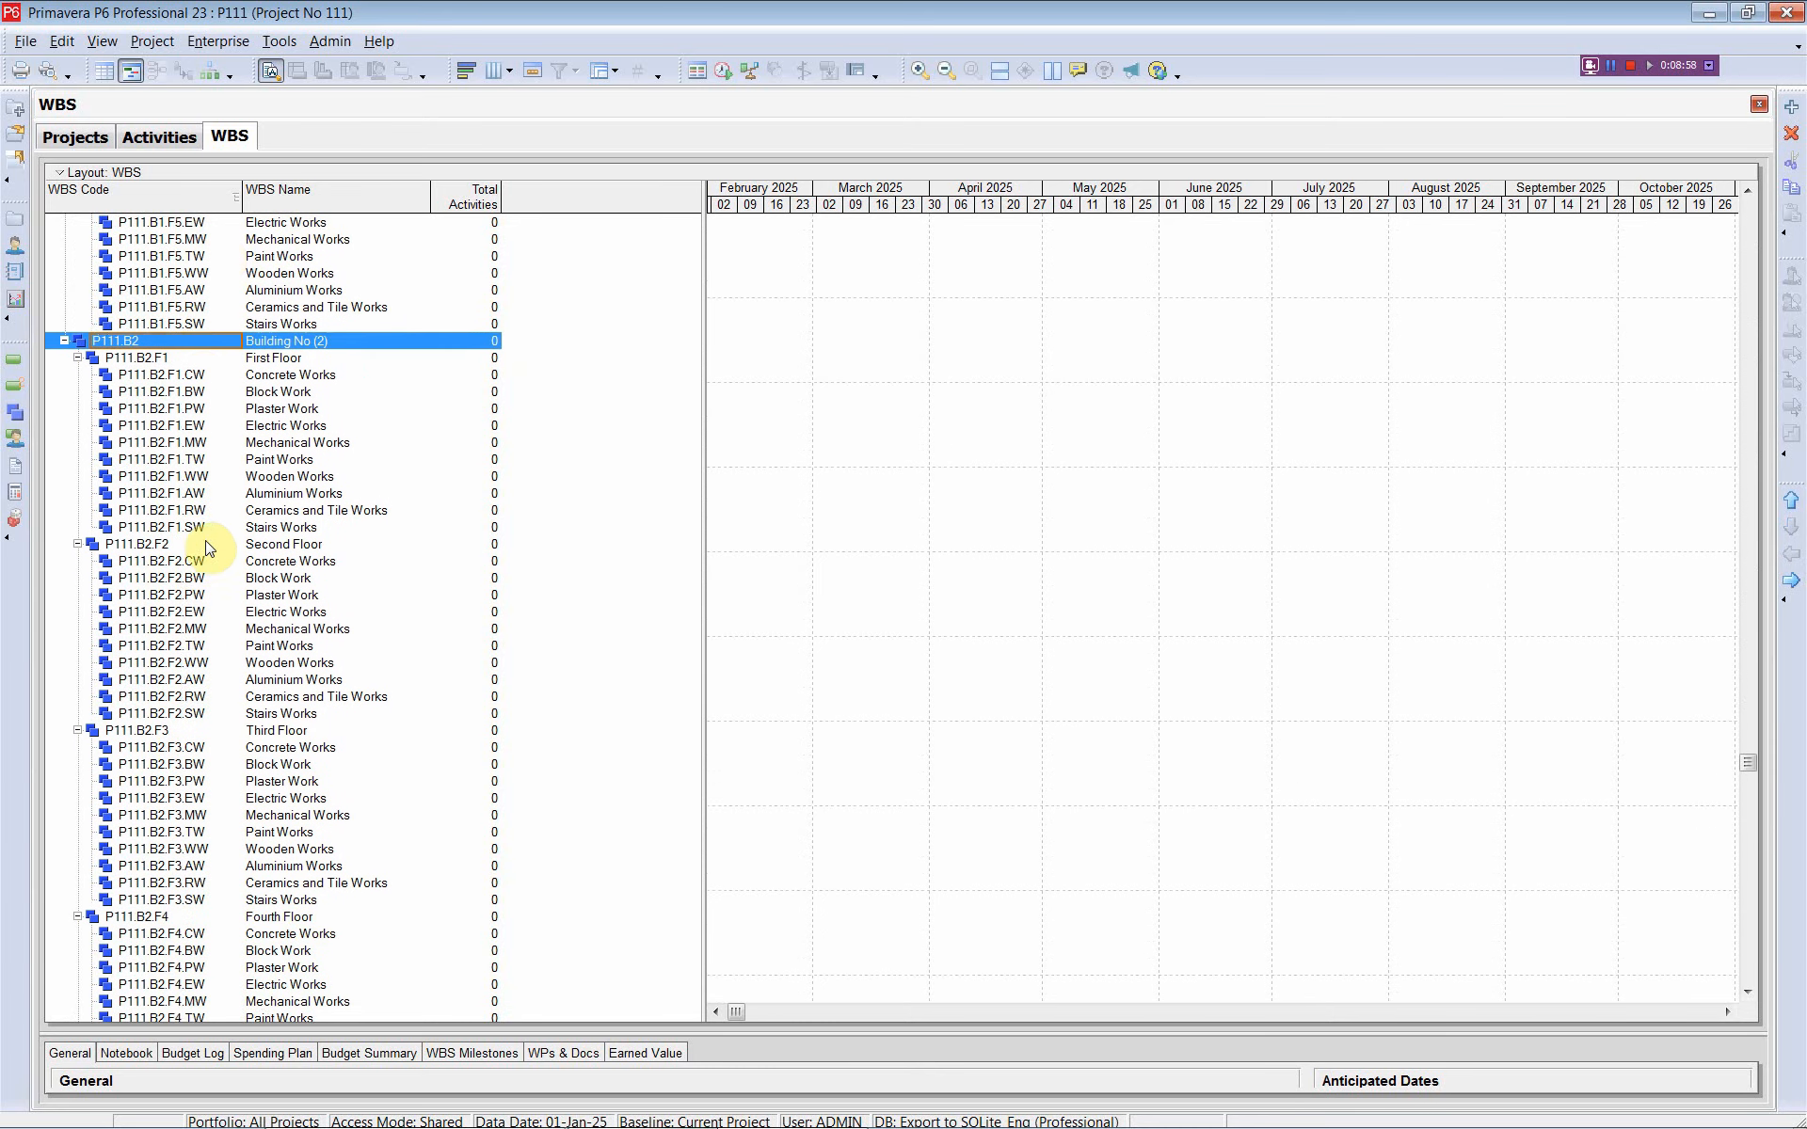
scroll(209, 549, "down", 5)
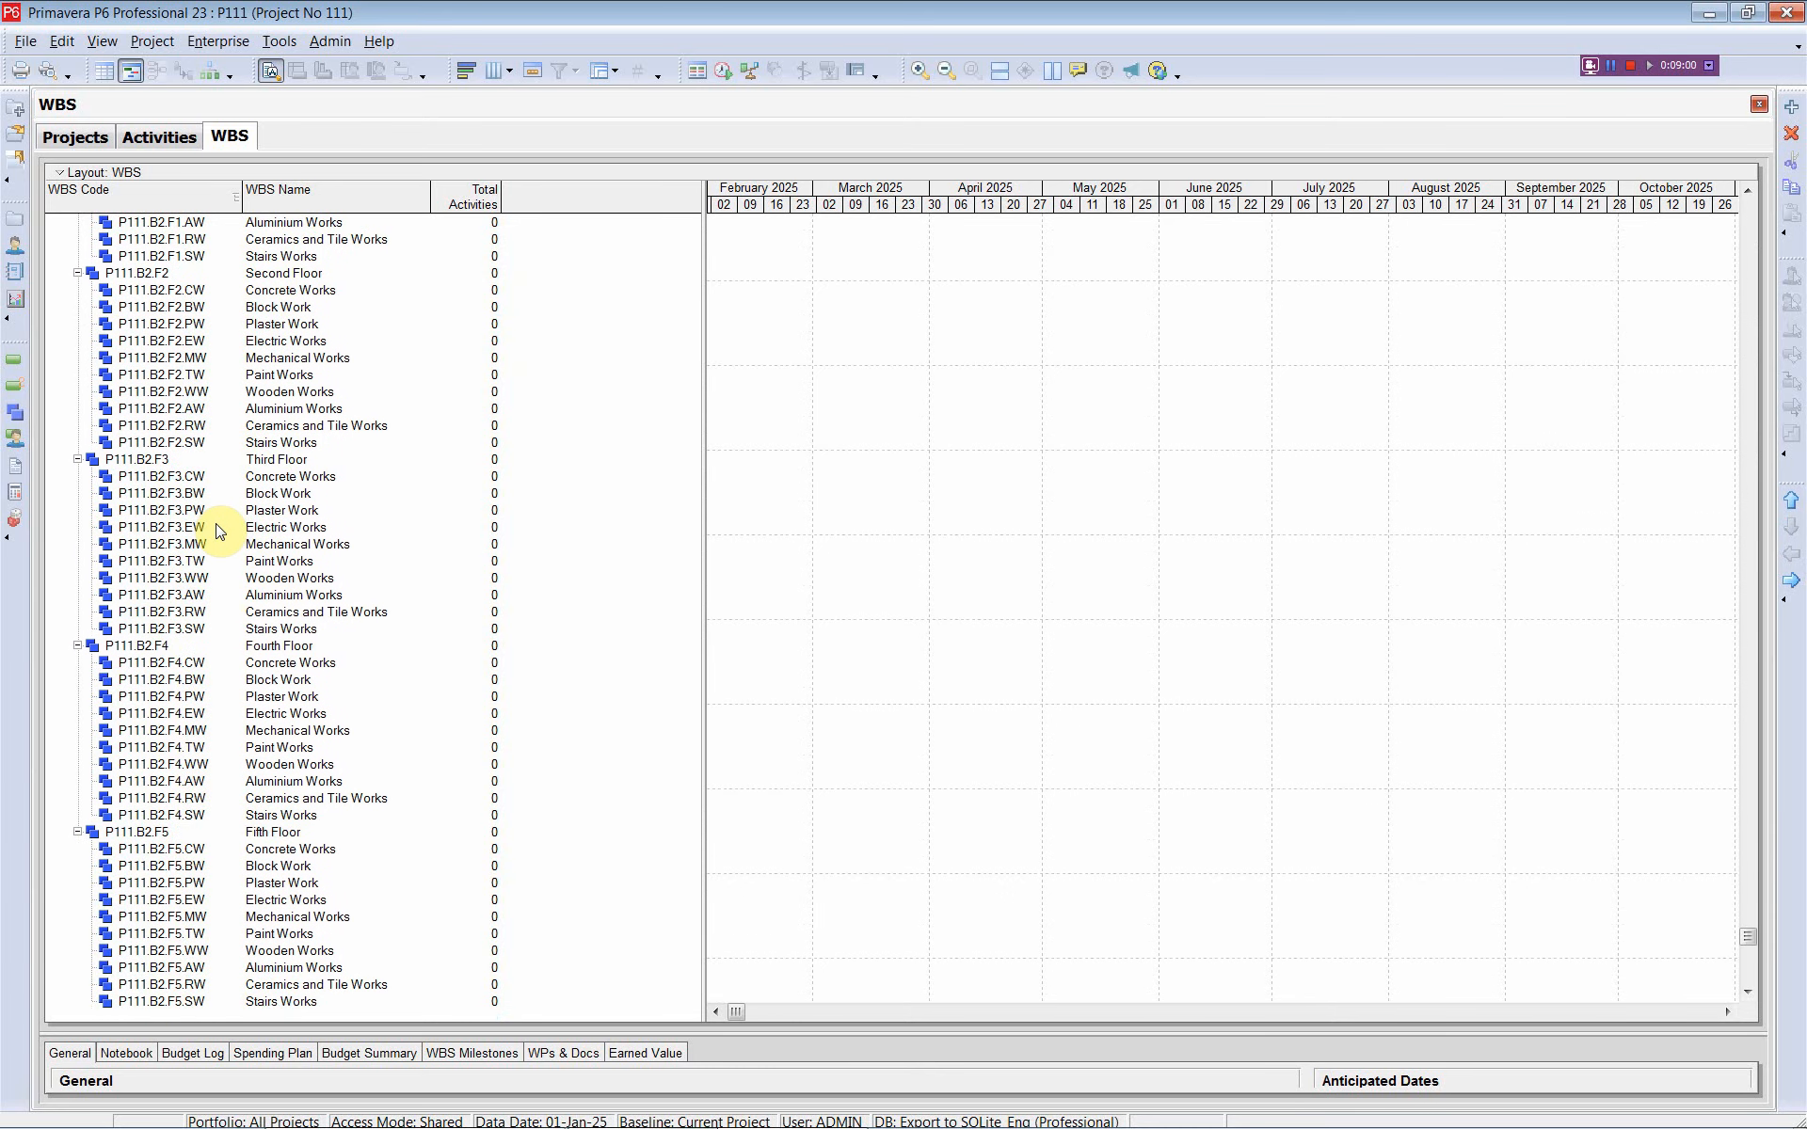
Step: Switch to Excel, dismiss the import information in SDK Magic Tool and review the P111 rows on the WBS as Table sheet
key("alt+Tab")
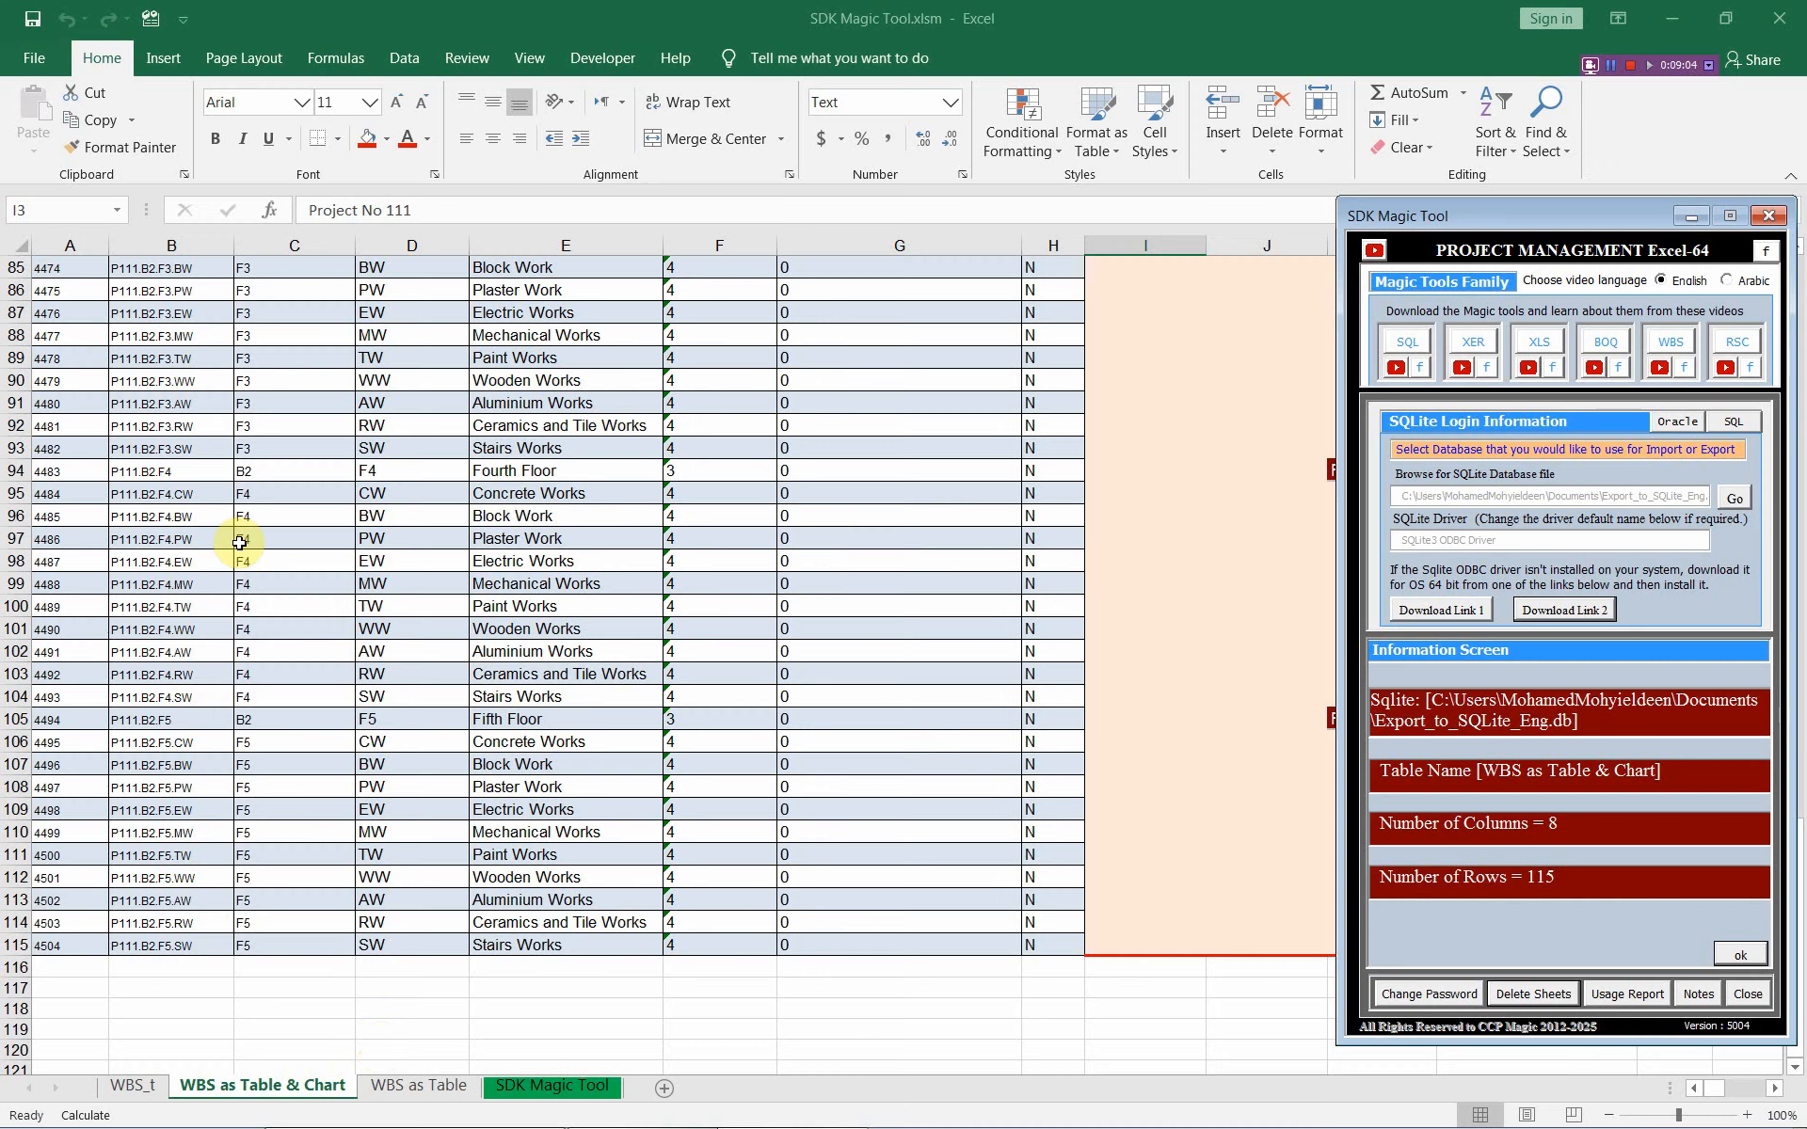
left_click(406, 1087)
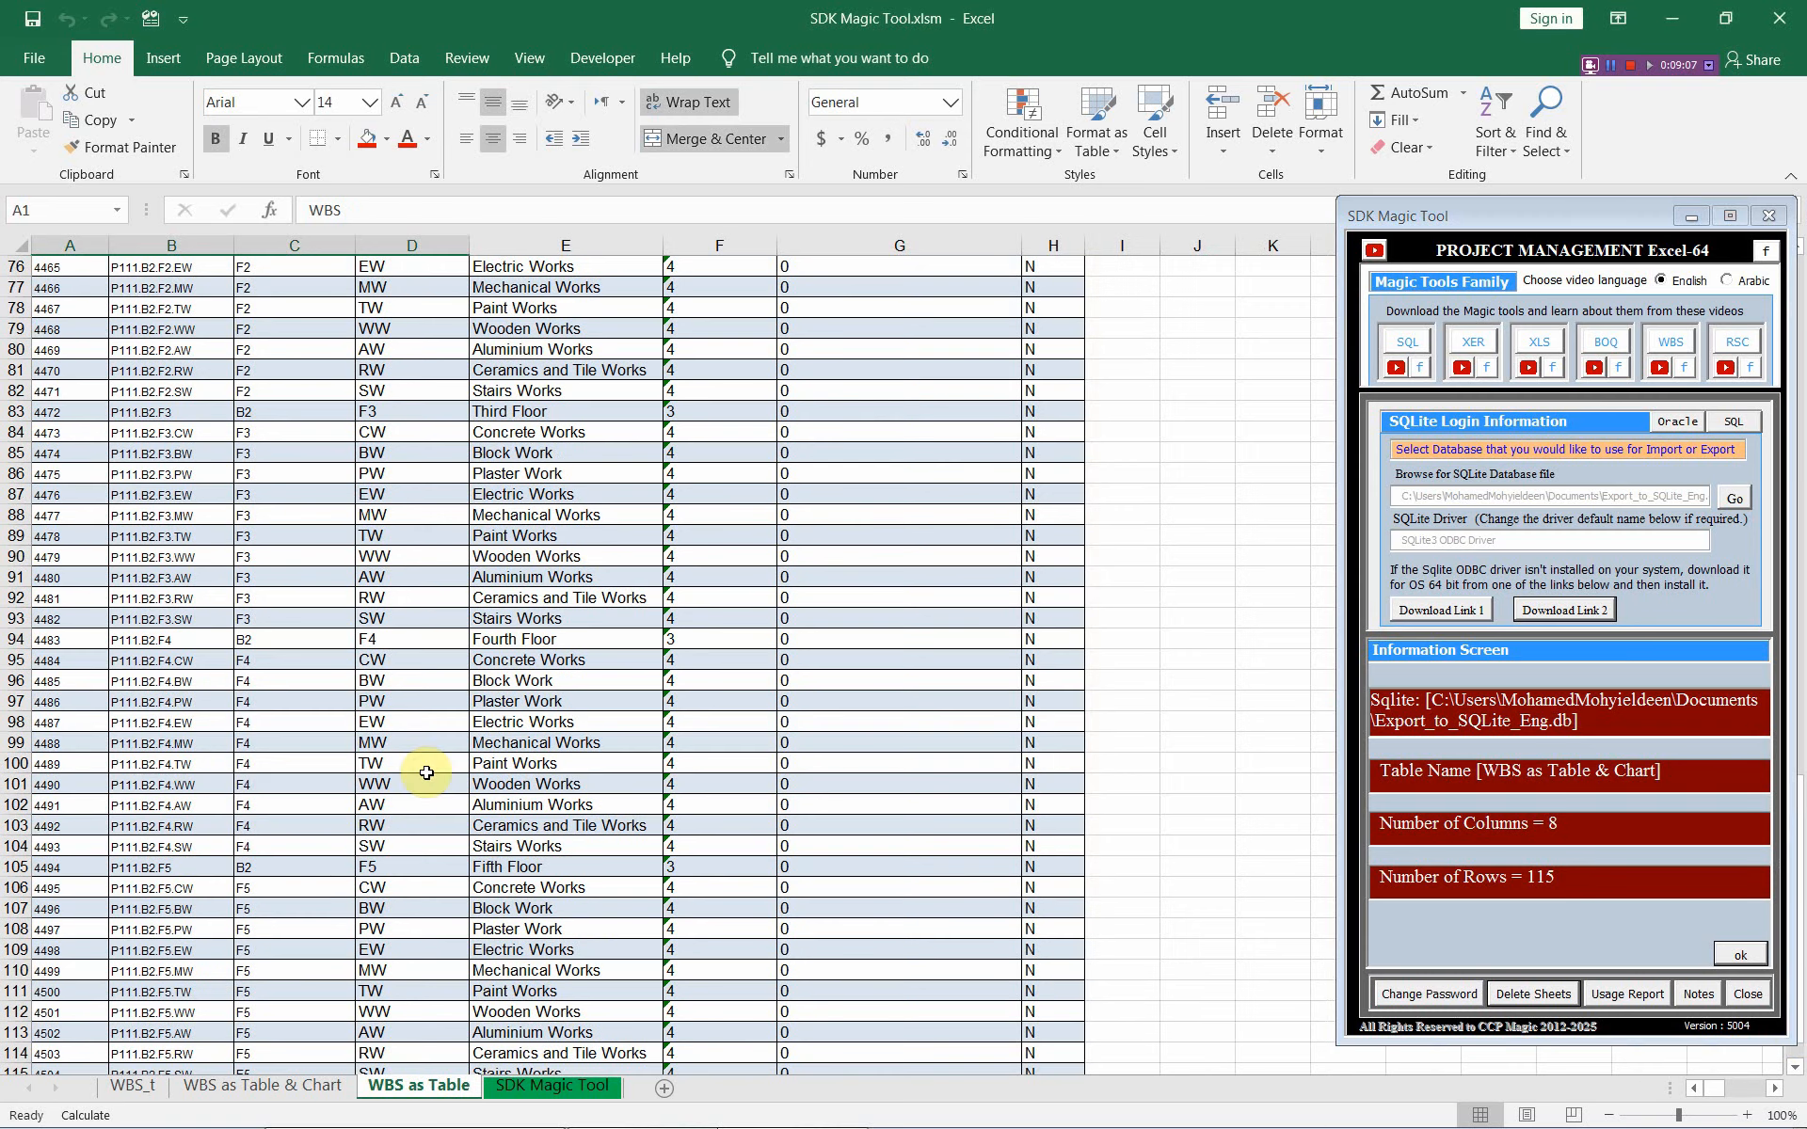
left_click(1742, 955)
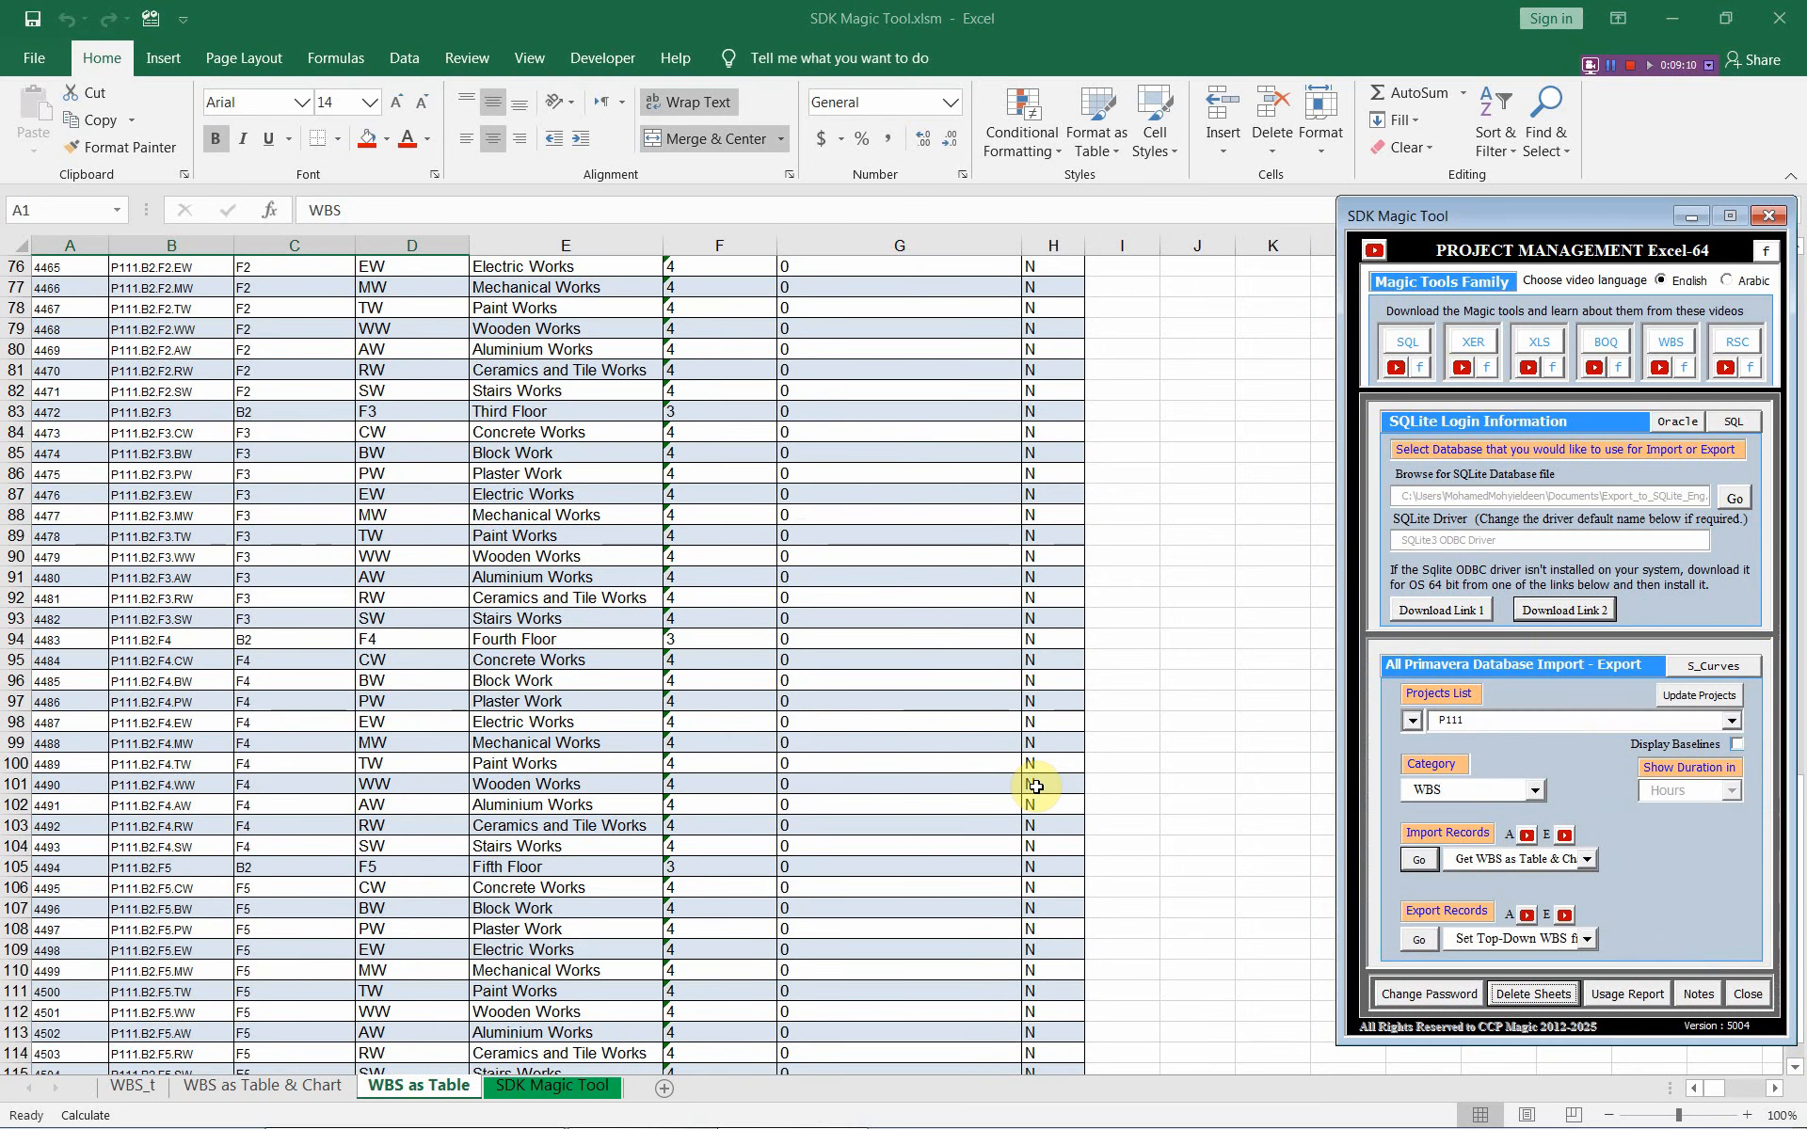
left_click(750, 743)
scroll(750, 743, "up", 6)
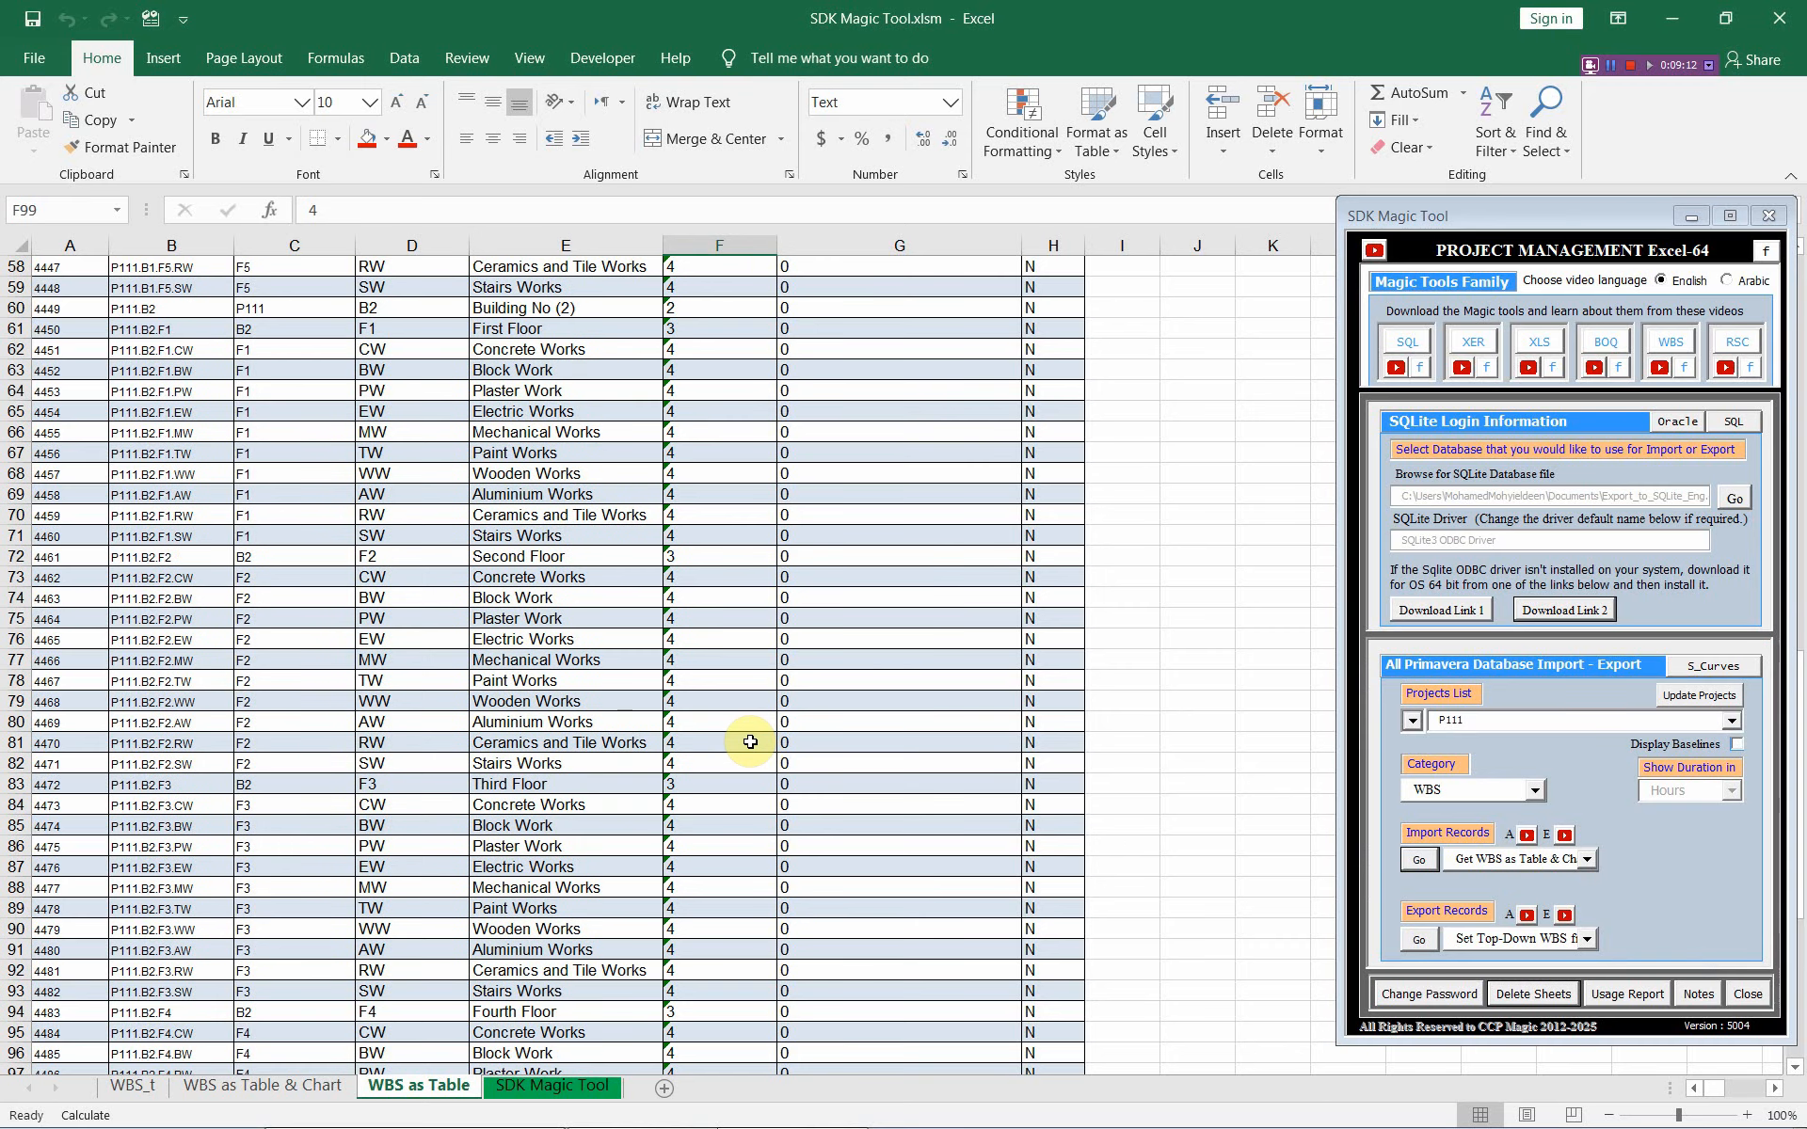
scroll(750, 742, "up", 19)
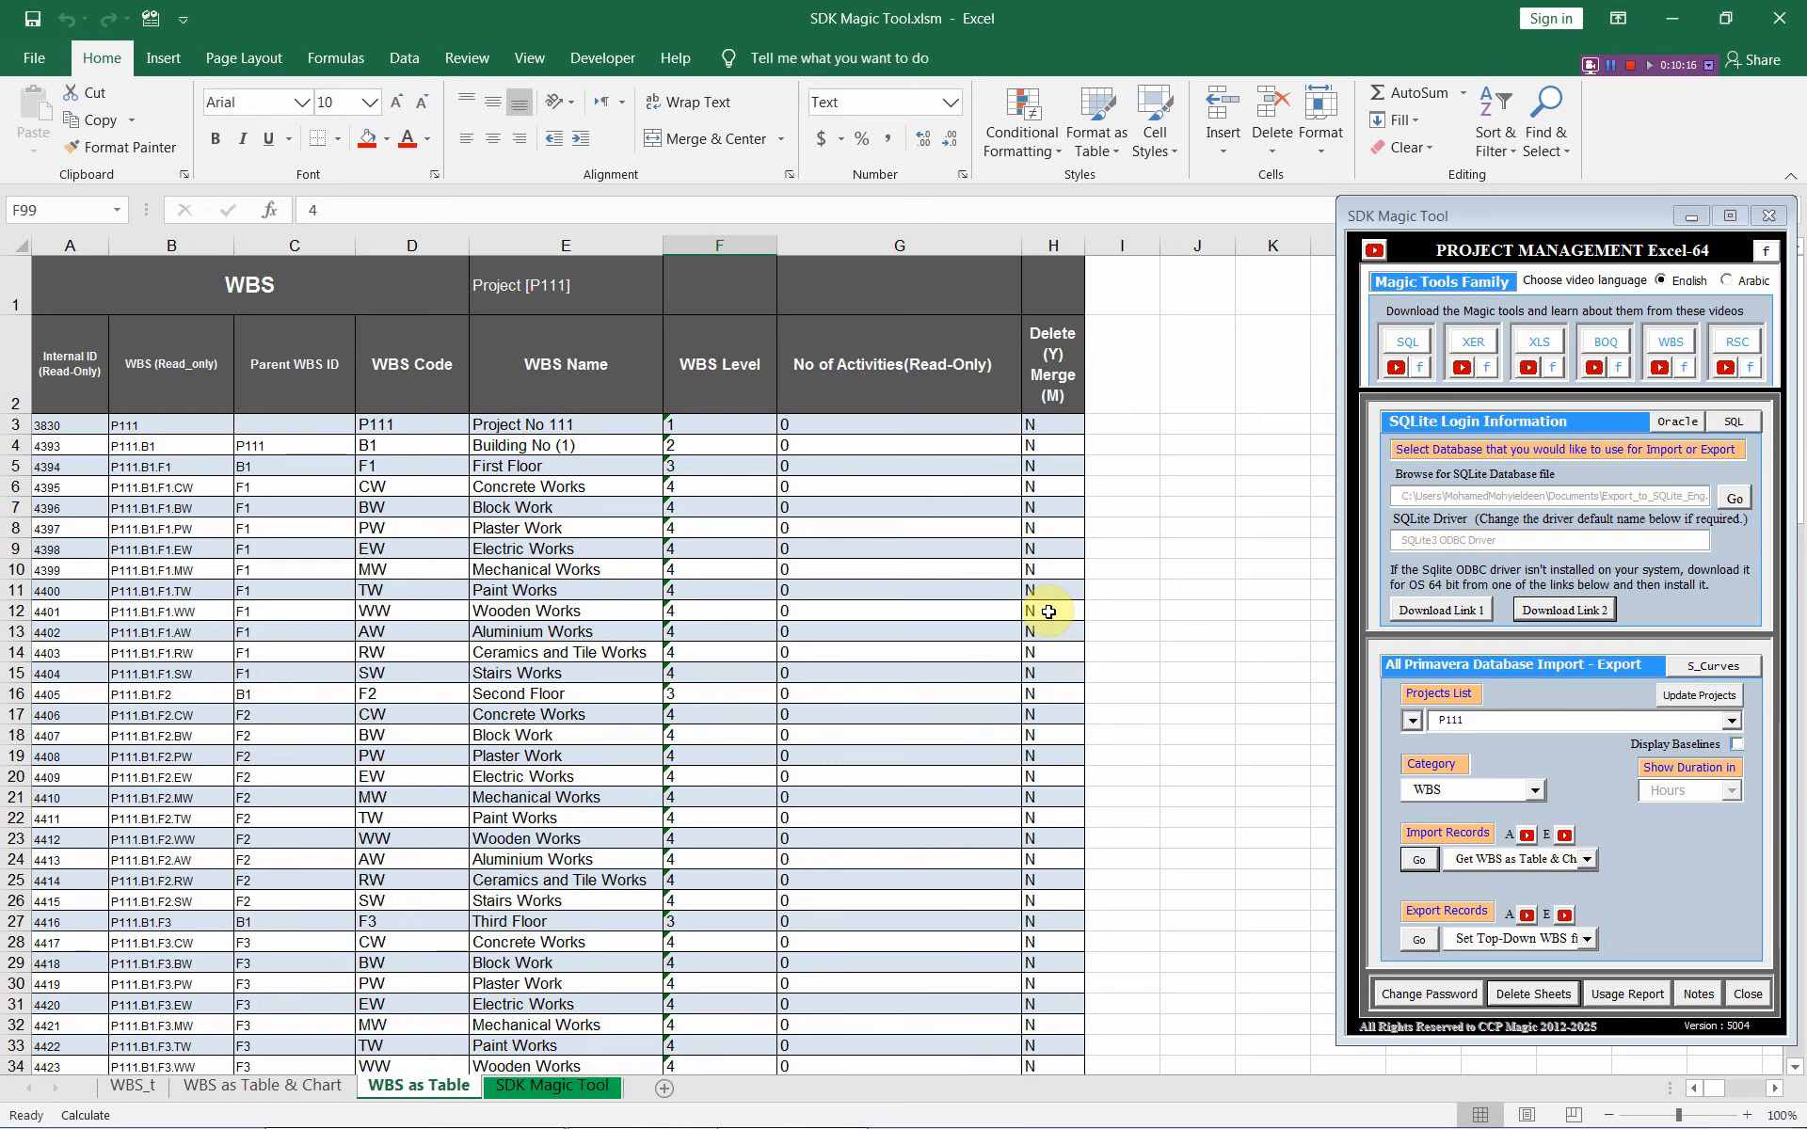
left_click(622, 603)
scroll(622, 603, "down", 7)
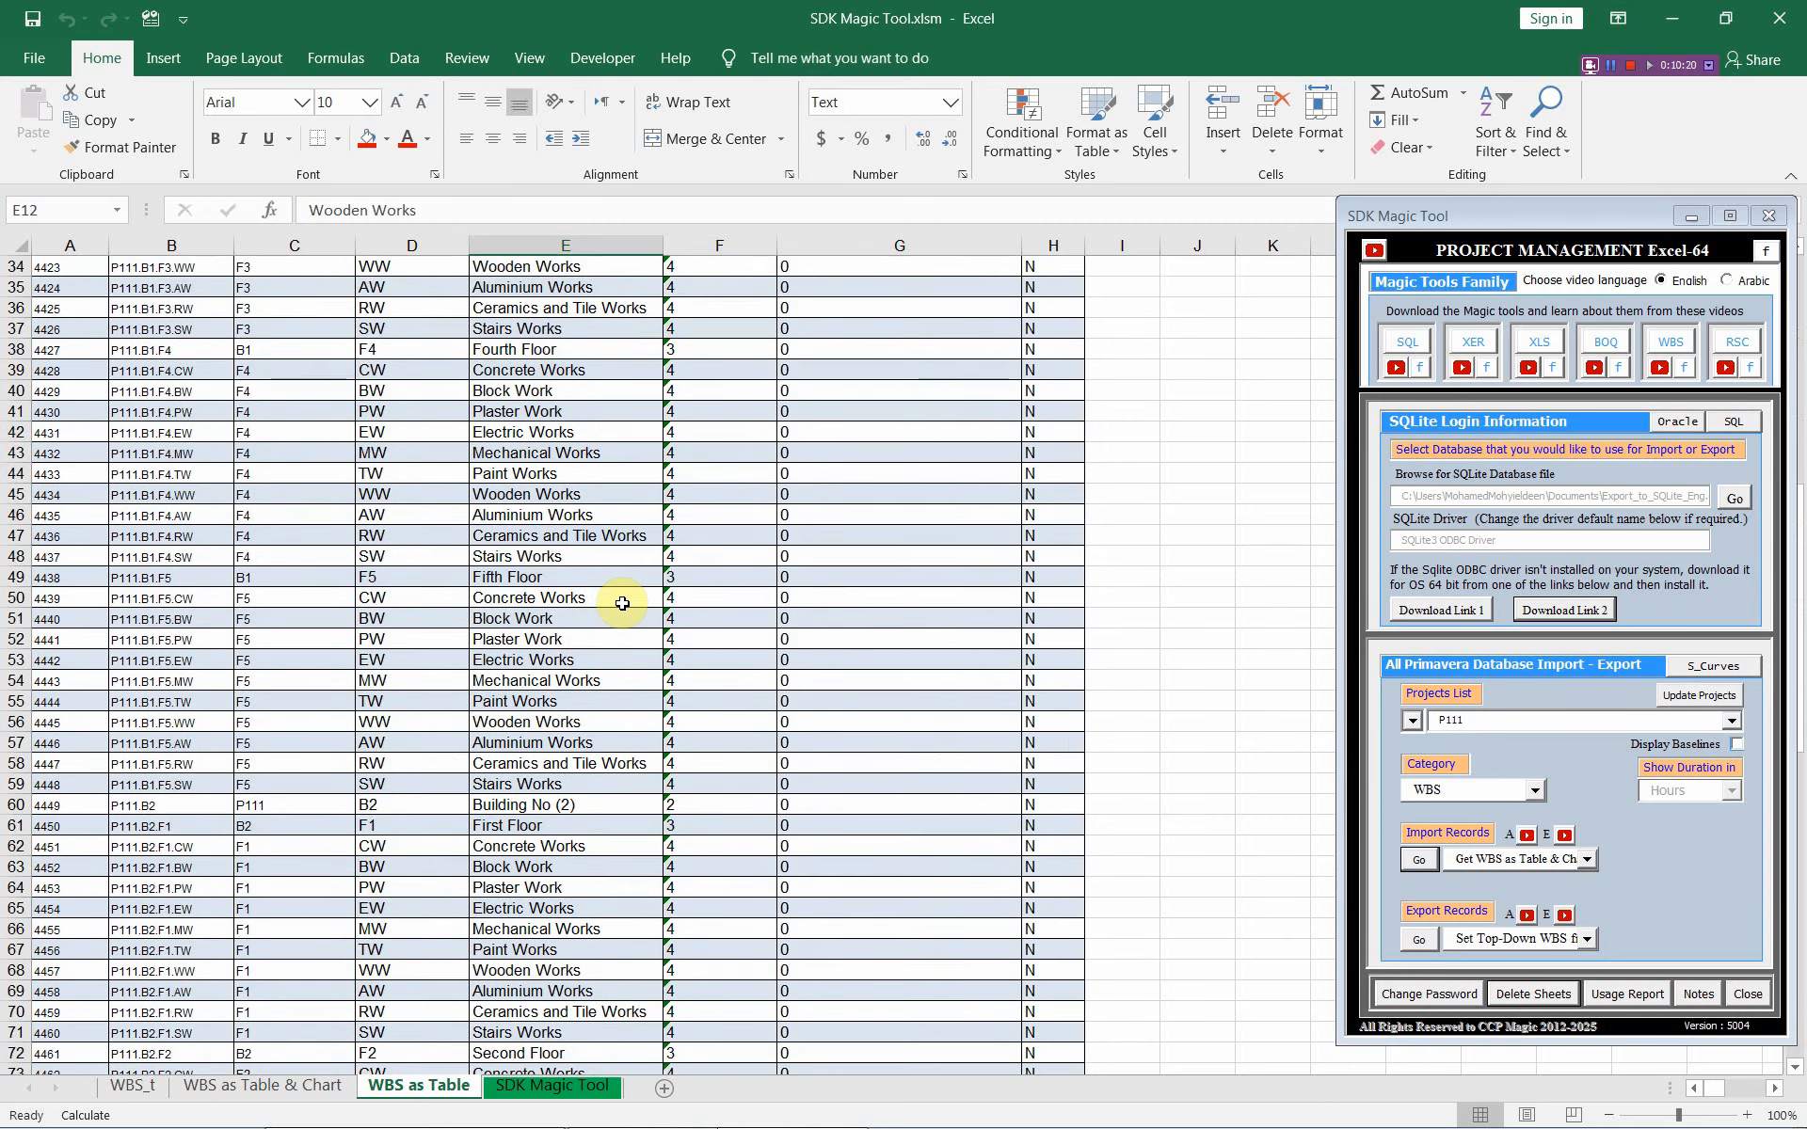
scroll(622, 603, "down", 1)
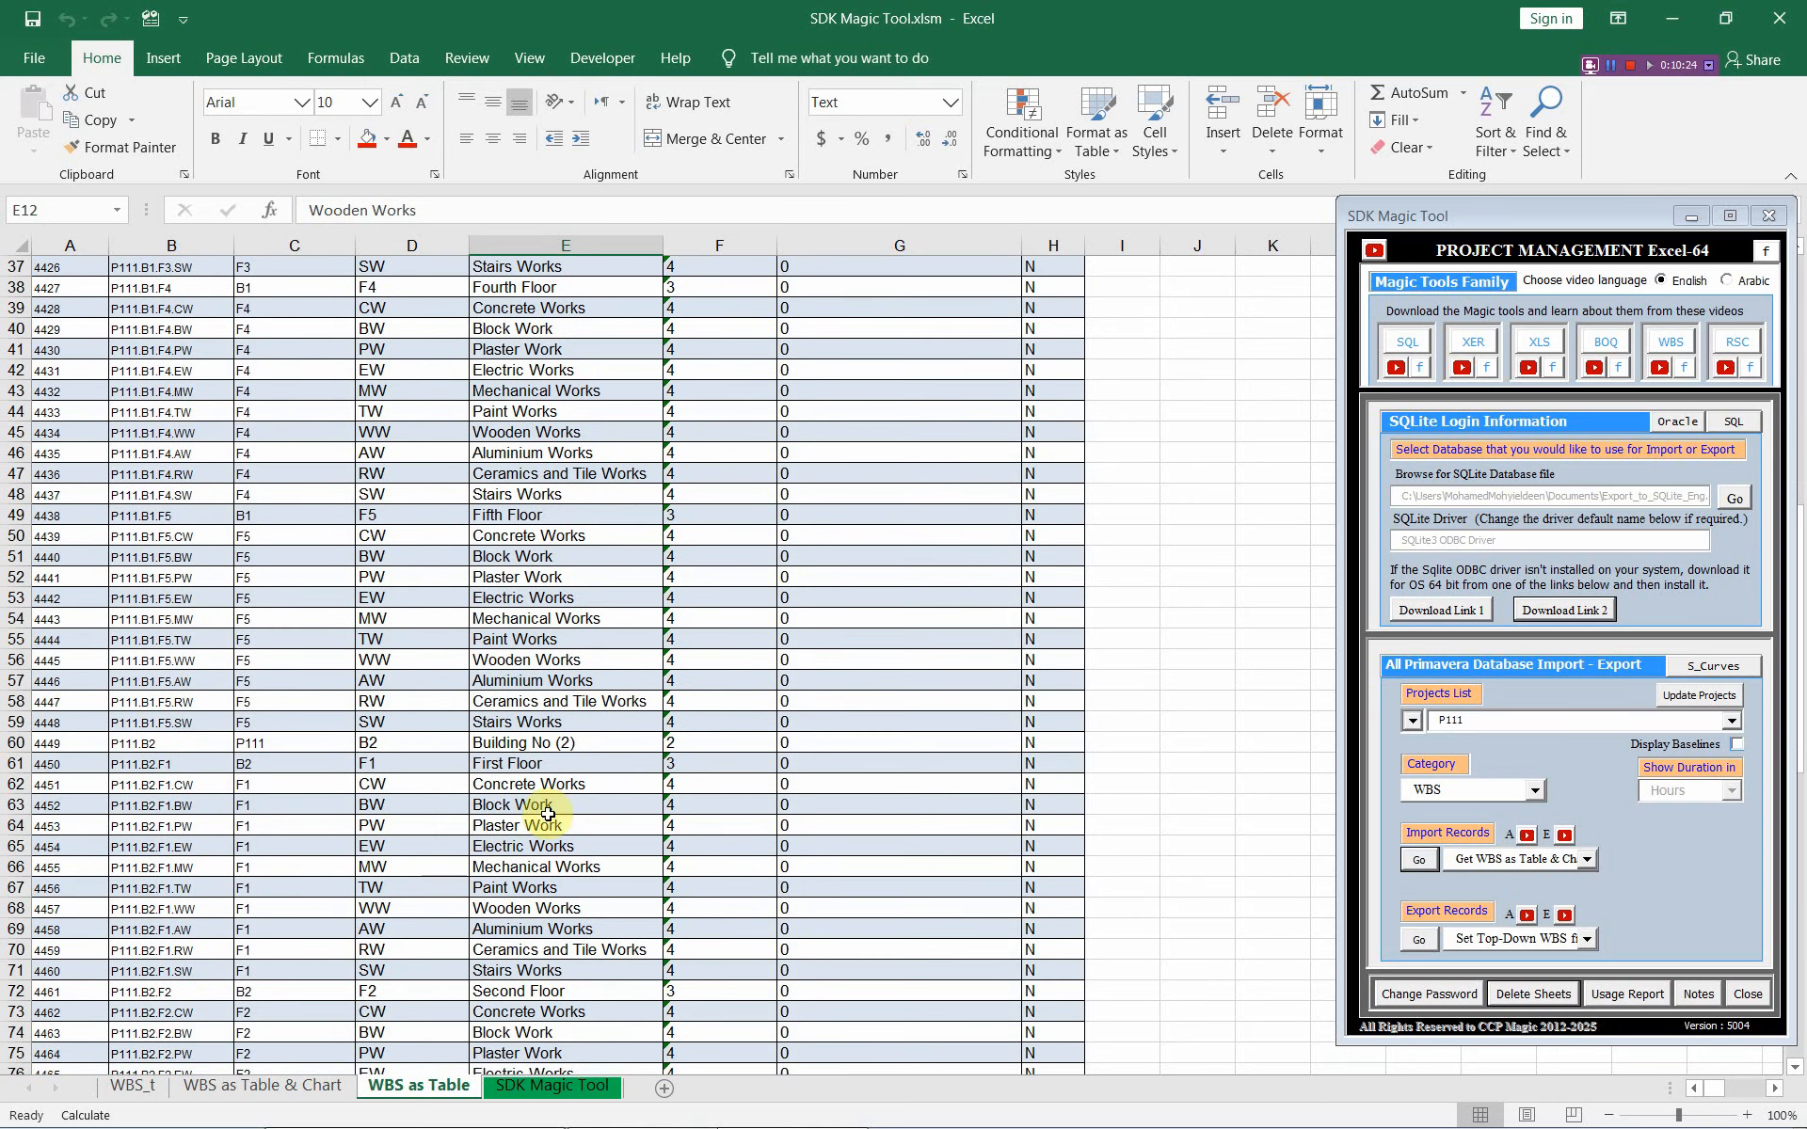
Step: On the WBS as Table & Chart sheet, mark Building No (2) for deletion with y, with the SDK Magic Tool window minimized
left_click(279, 1089)
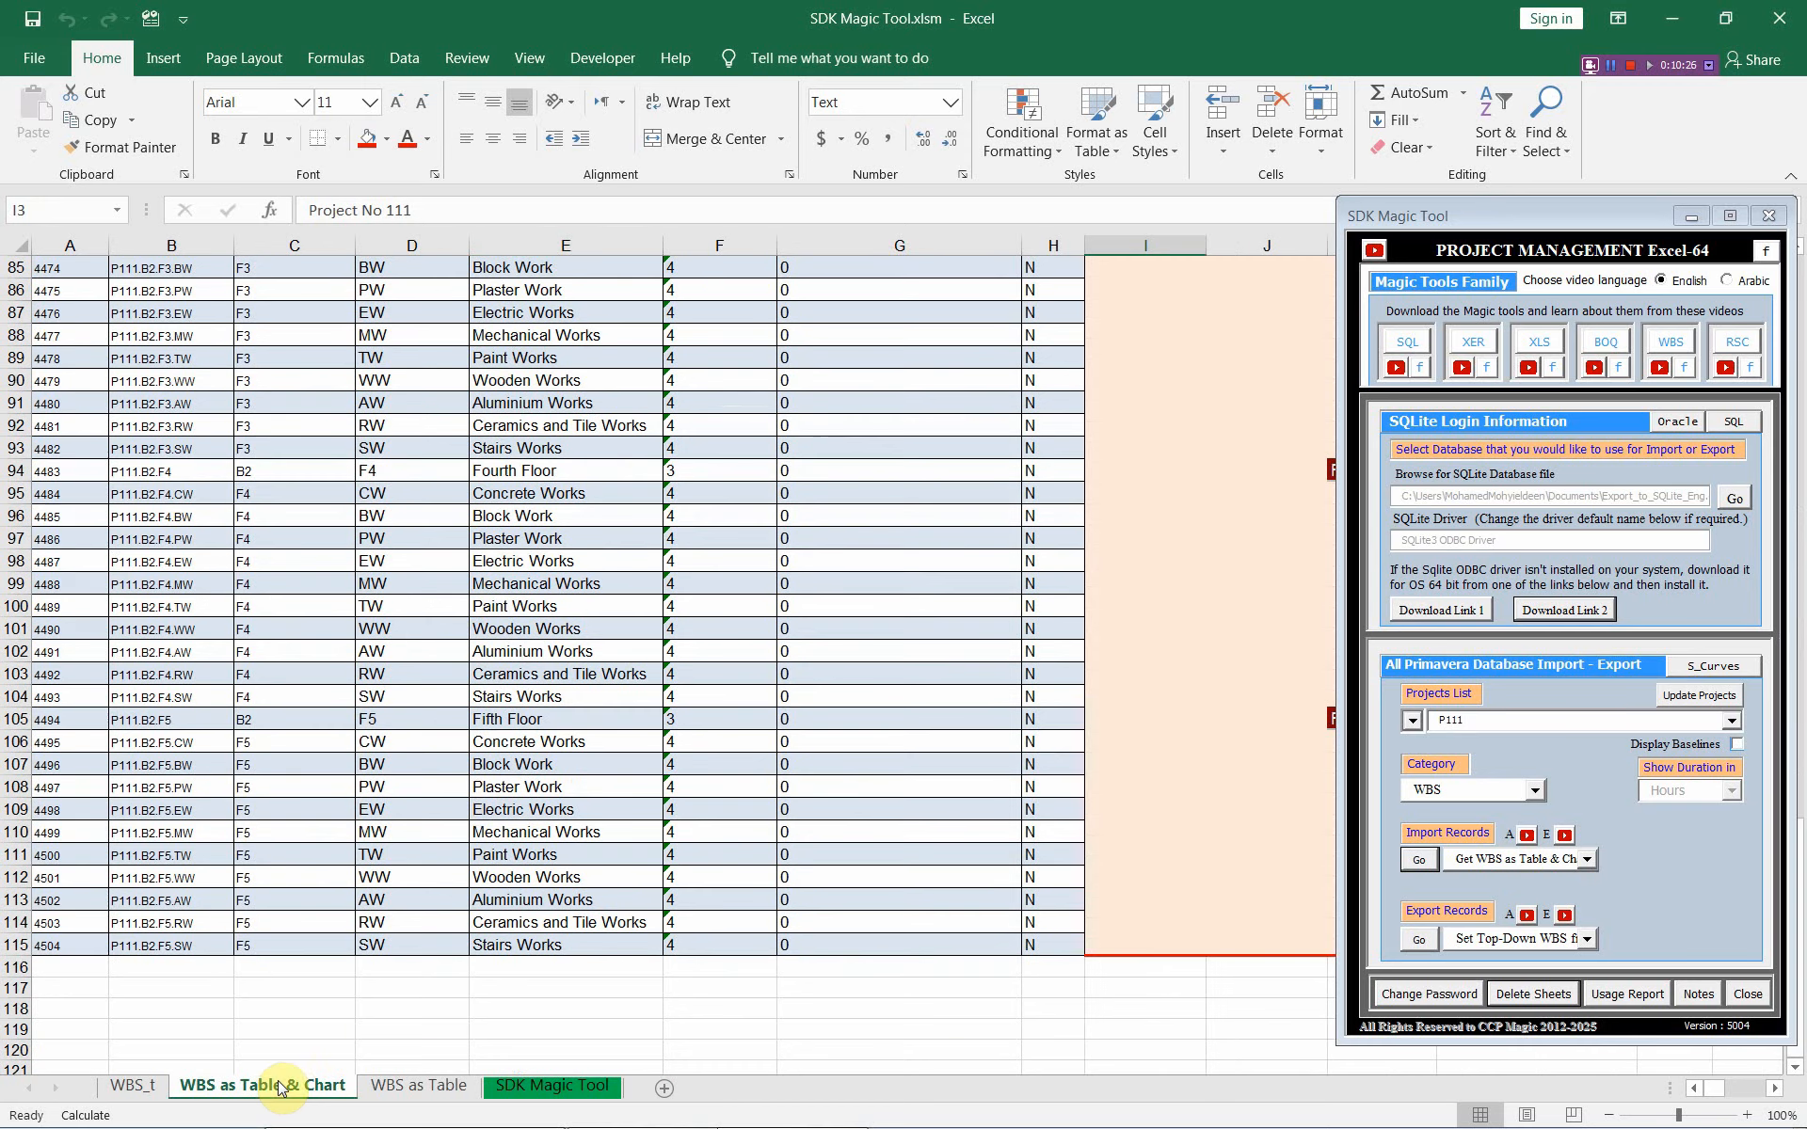
left_click(1687, 215)
scroll(999, 520, "up", 5)
scroll(998, 521, "up", 6)
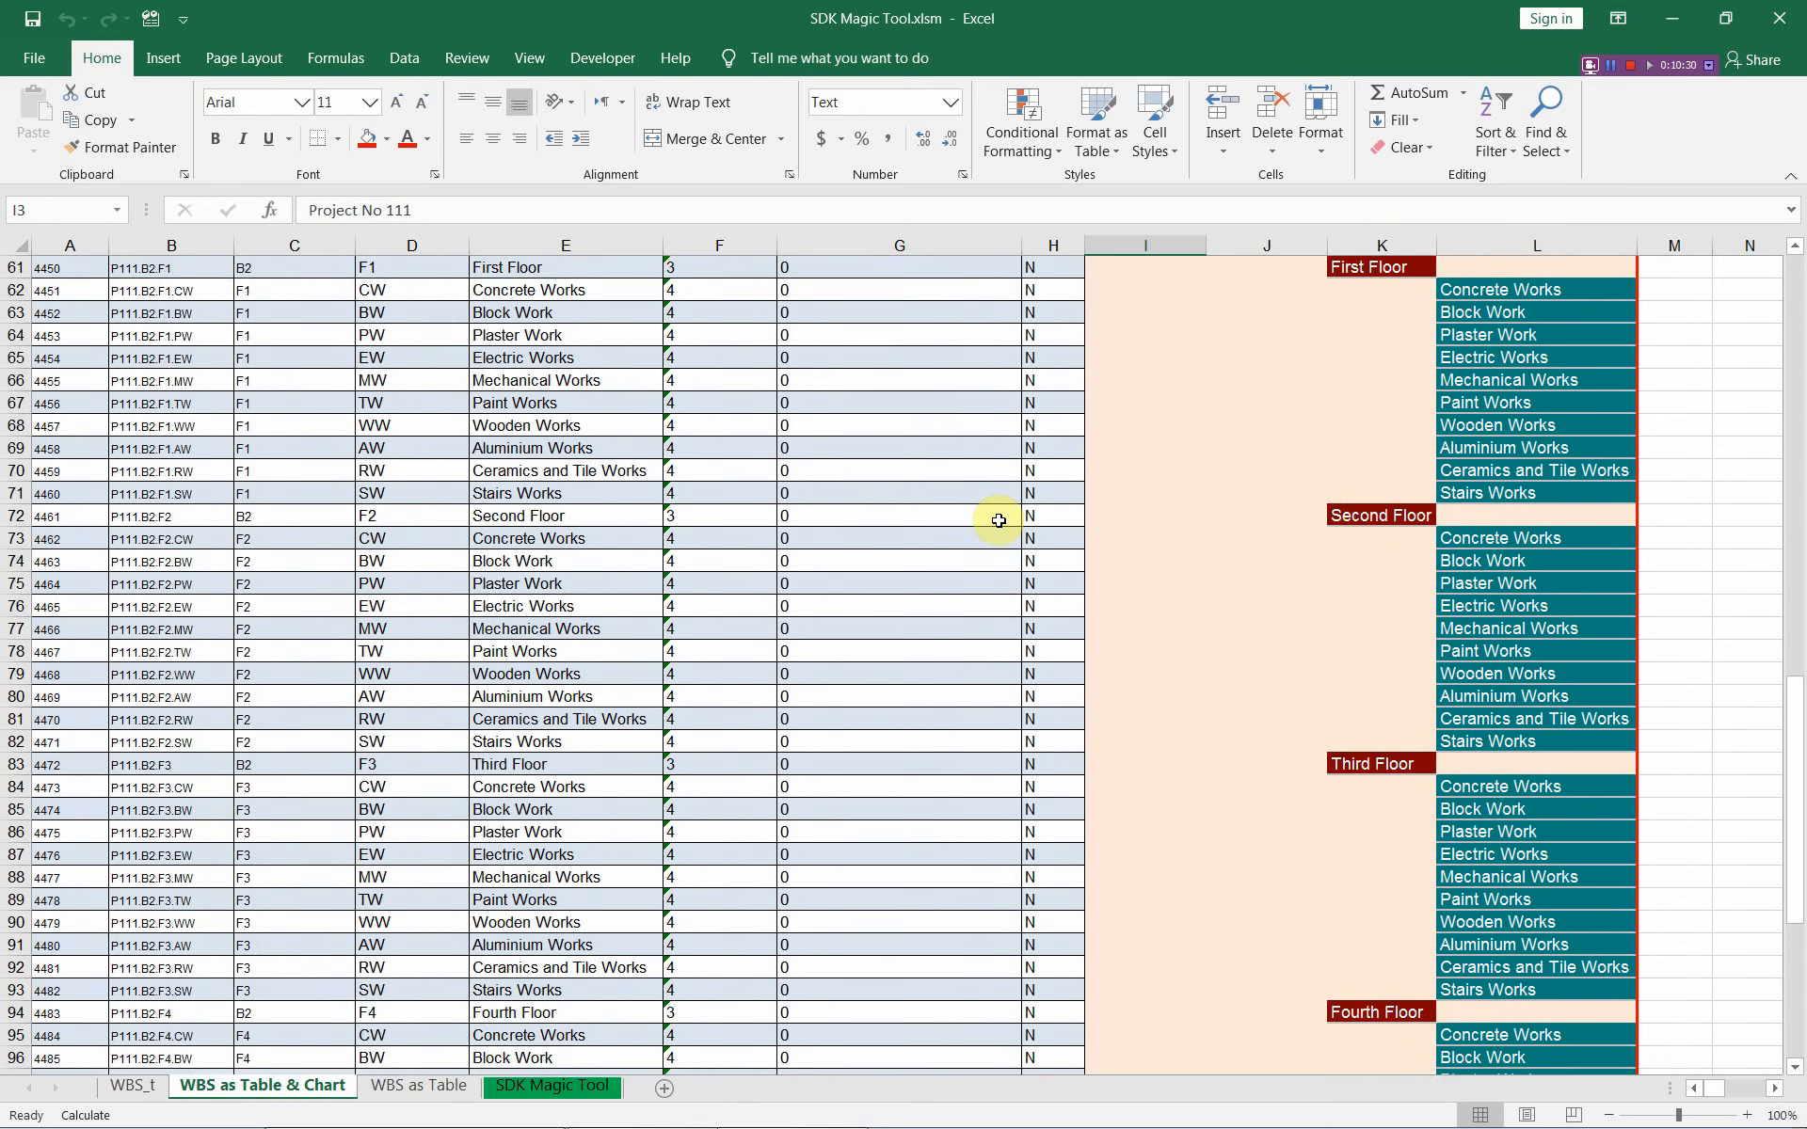
left_click(1053, 449)
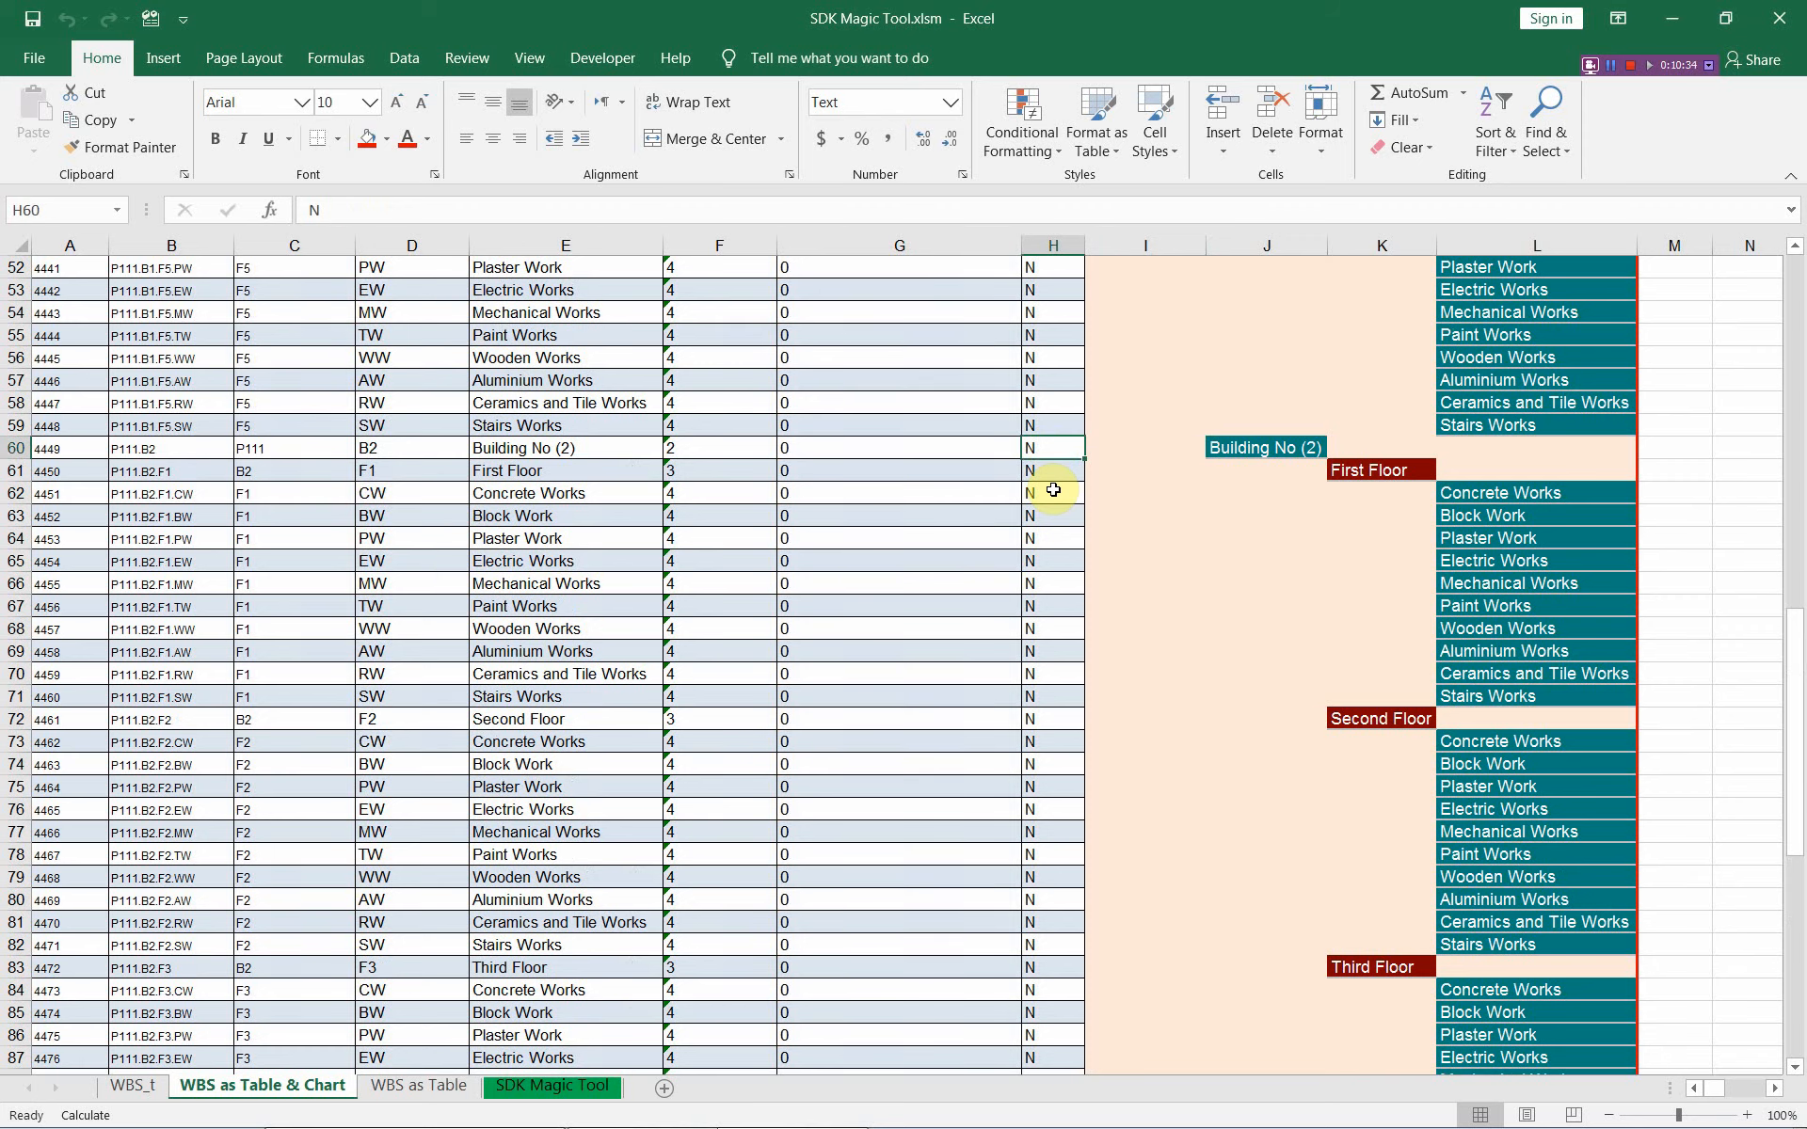
type("y")
key("ctrl+Return")
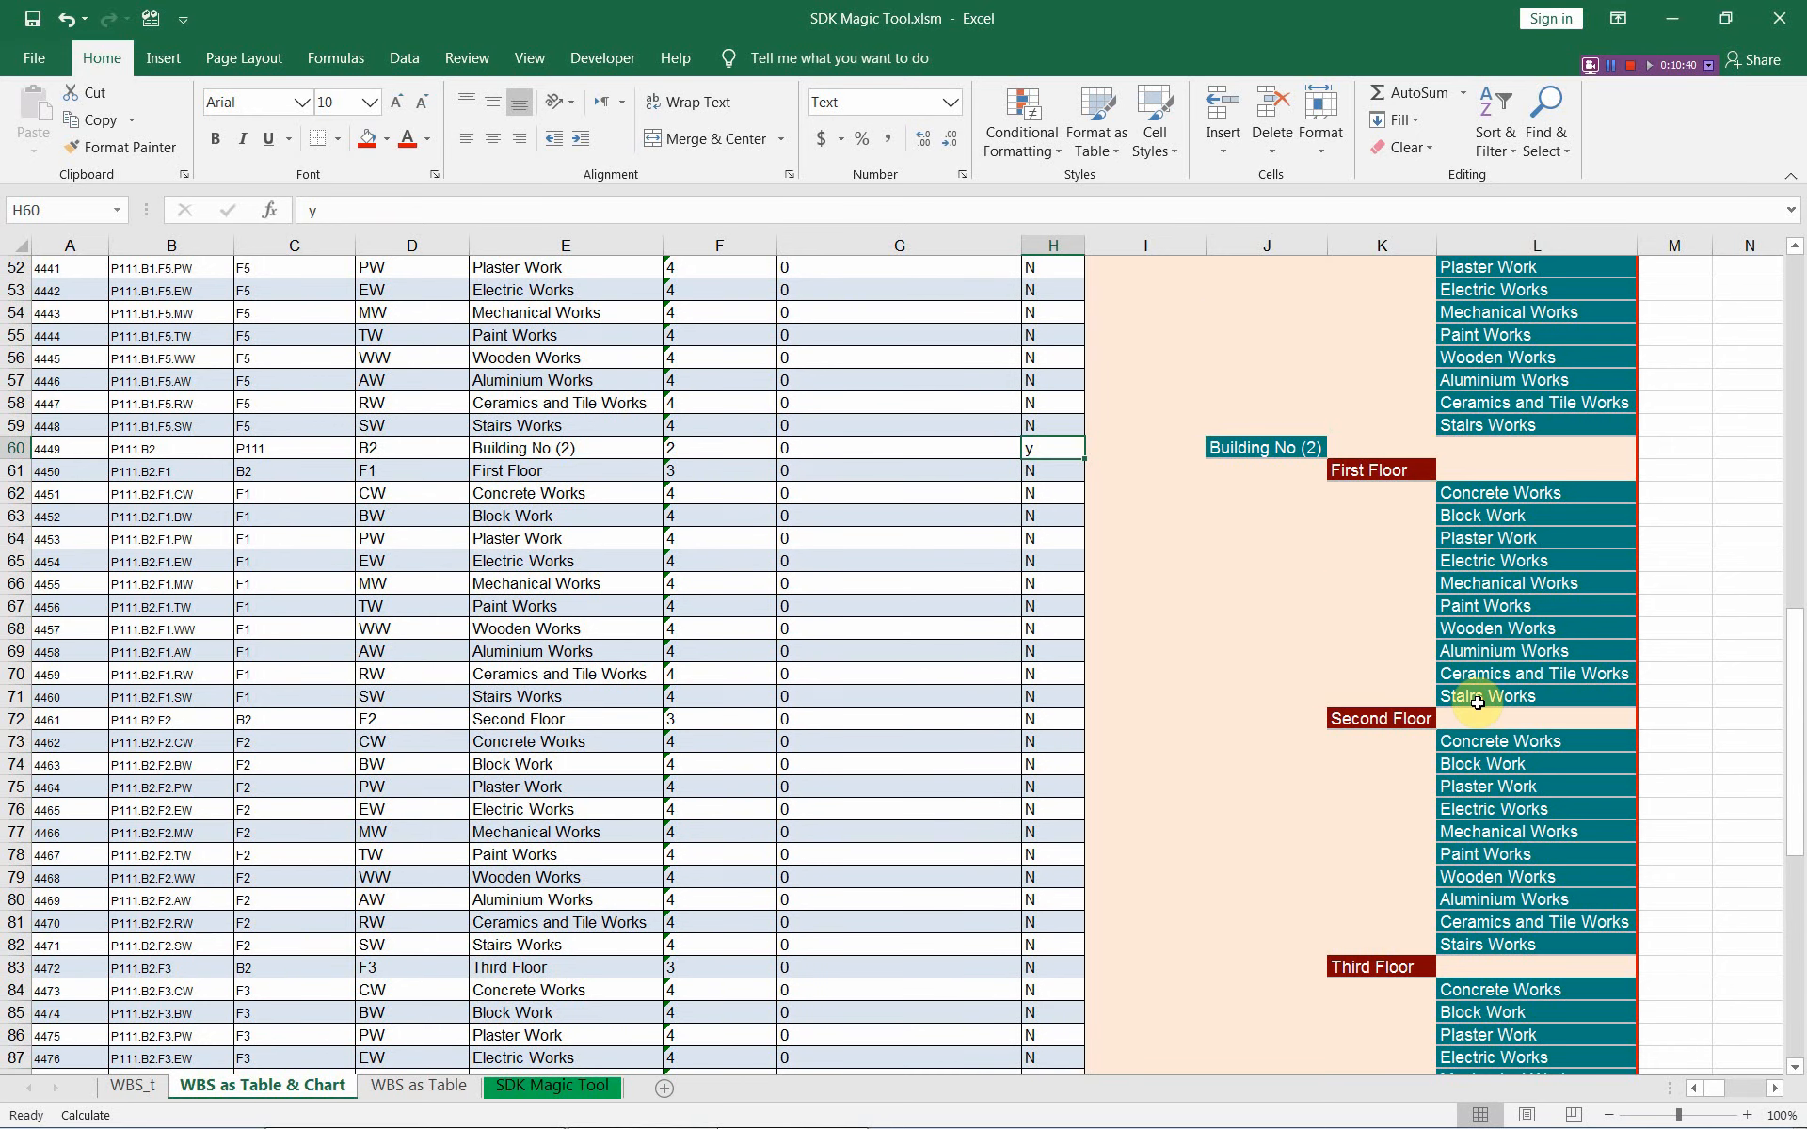
Step: Reopen SDK Magic Tool and export the P111 records with Set WBS from Table and Chart
scroll(1478, 703, "down", 3)
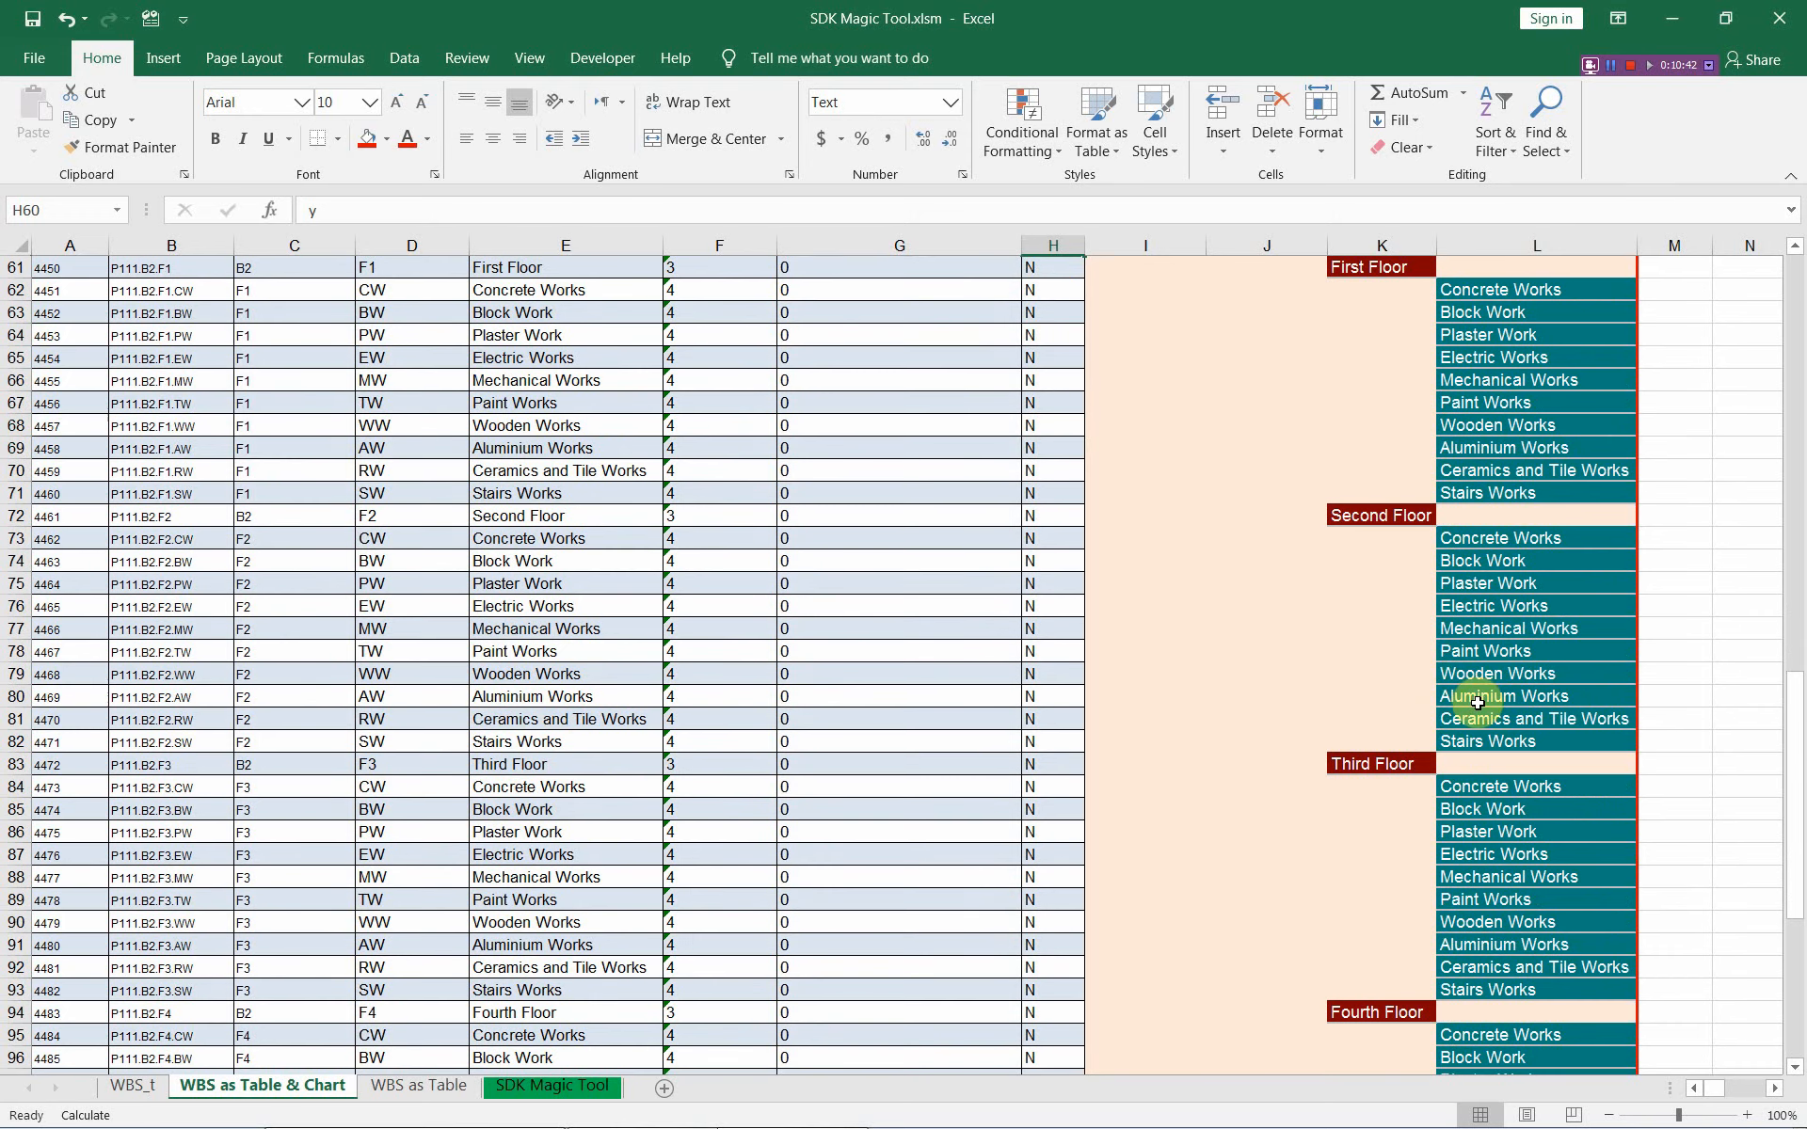
right_click(1670, 764)
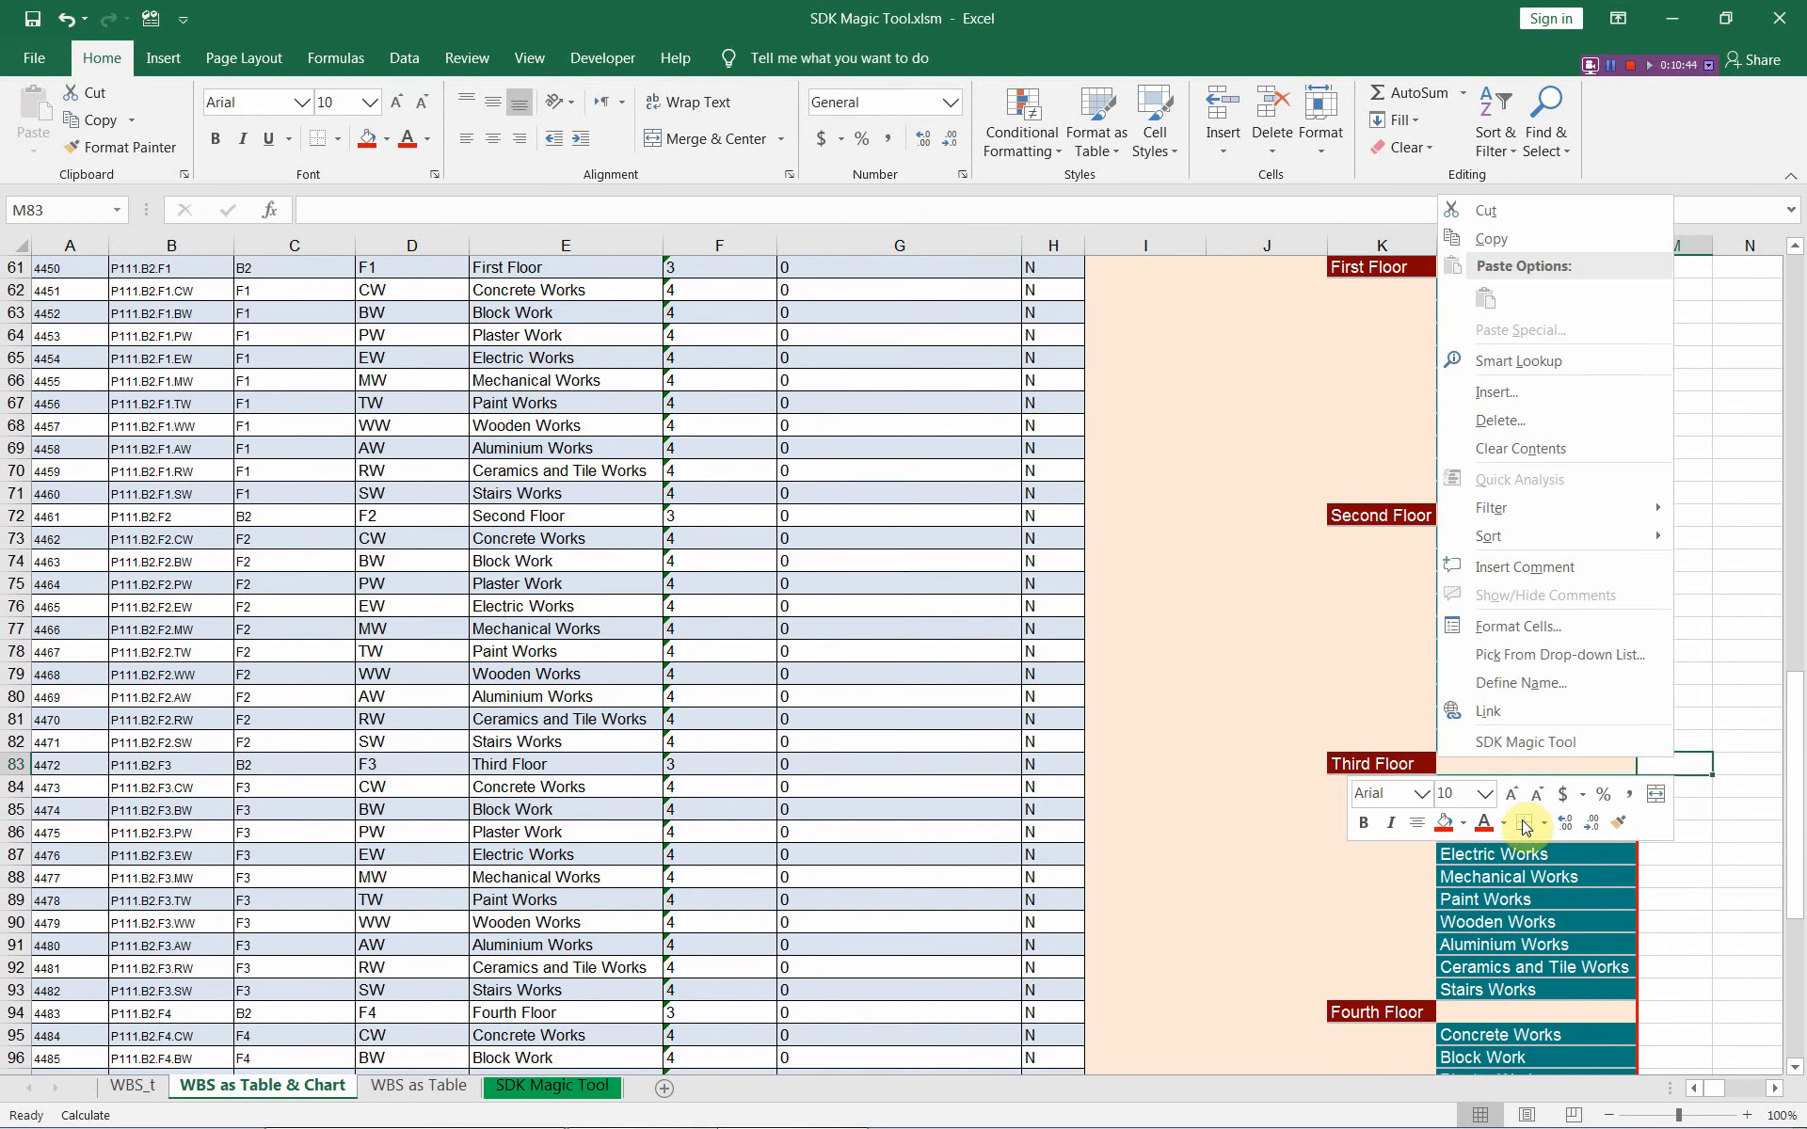
left_click(1483, 745)
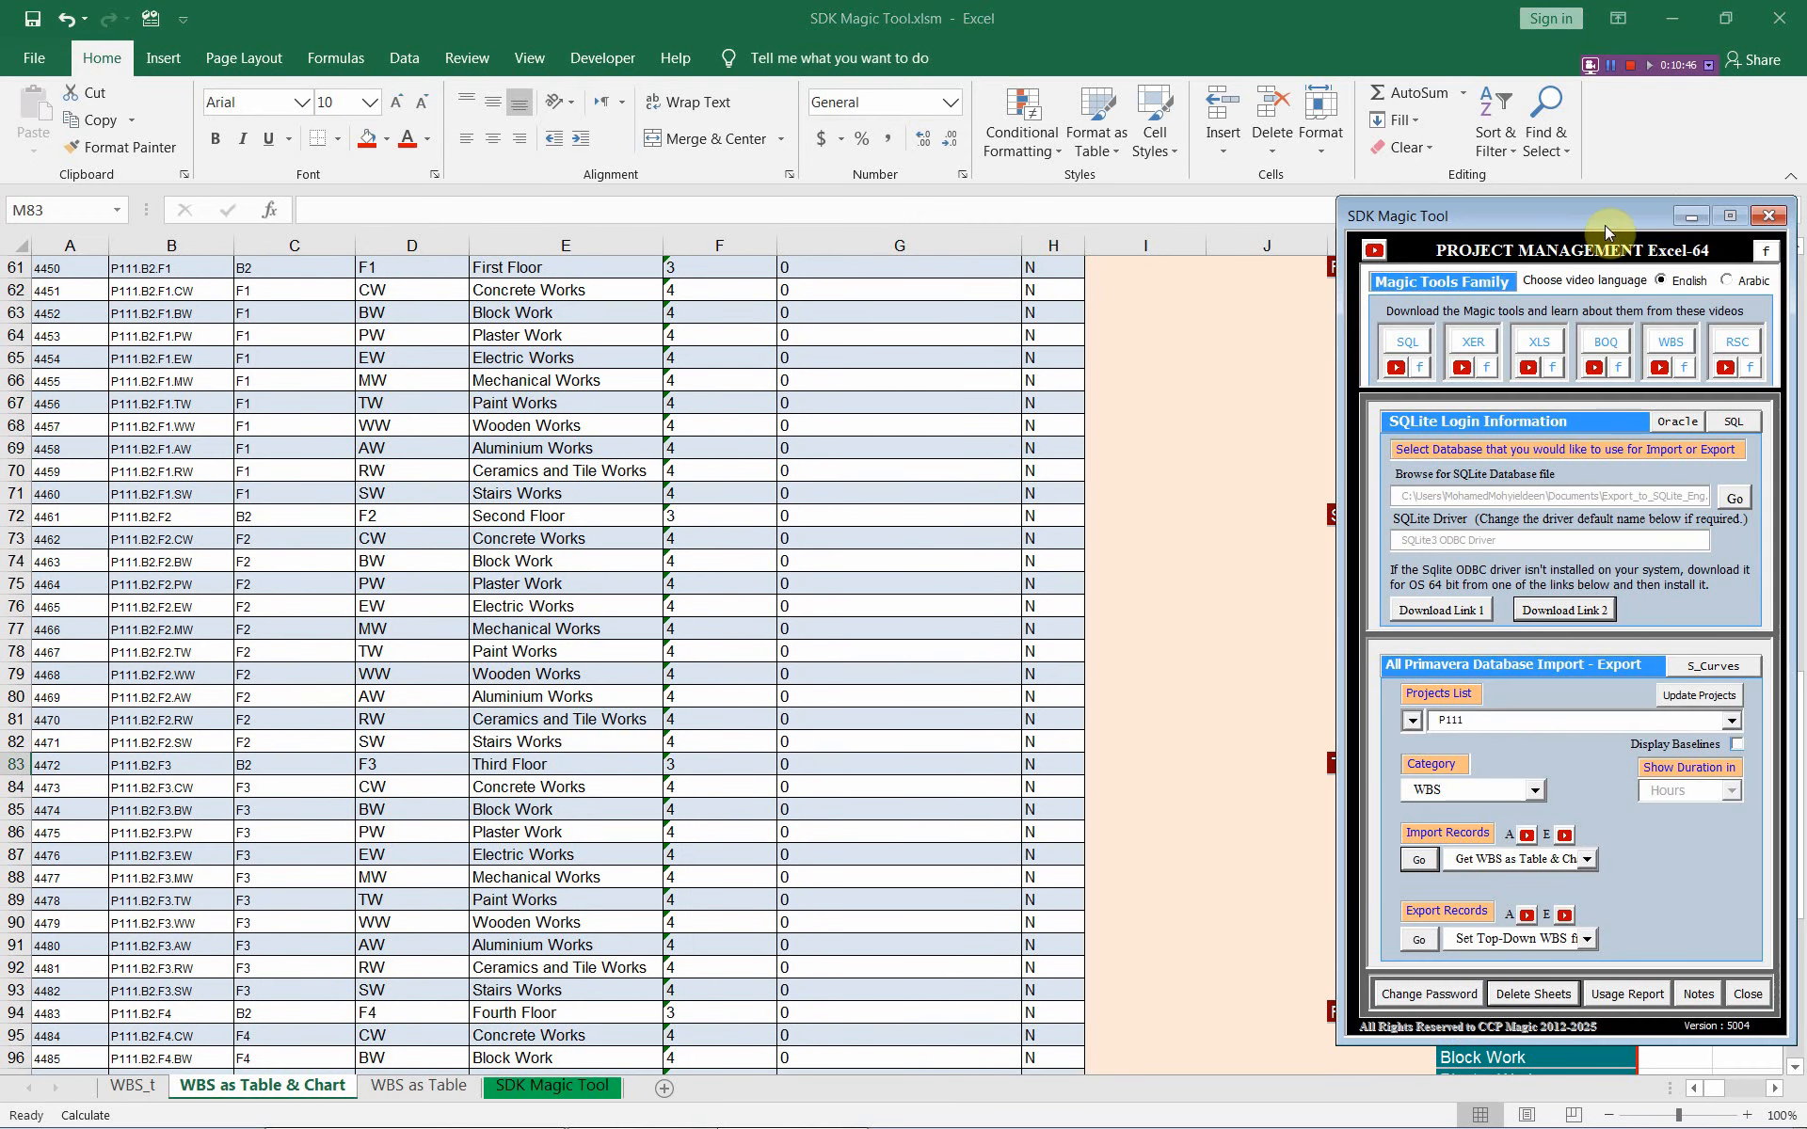
left_click_drag(1605, 224, 1429, 186)
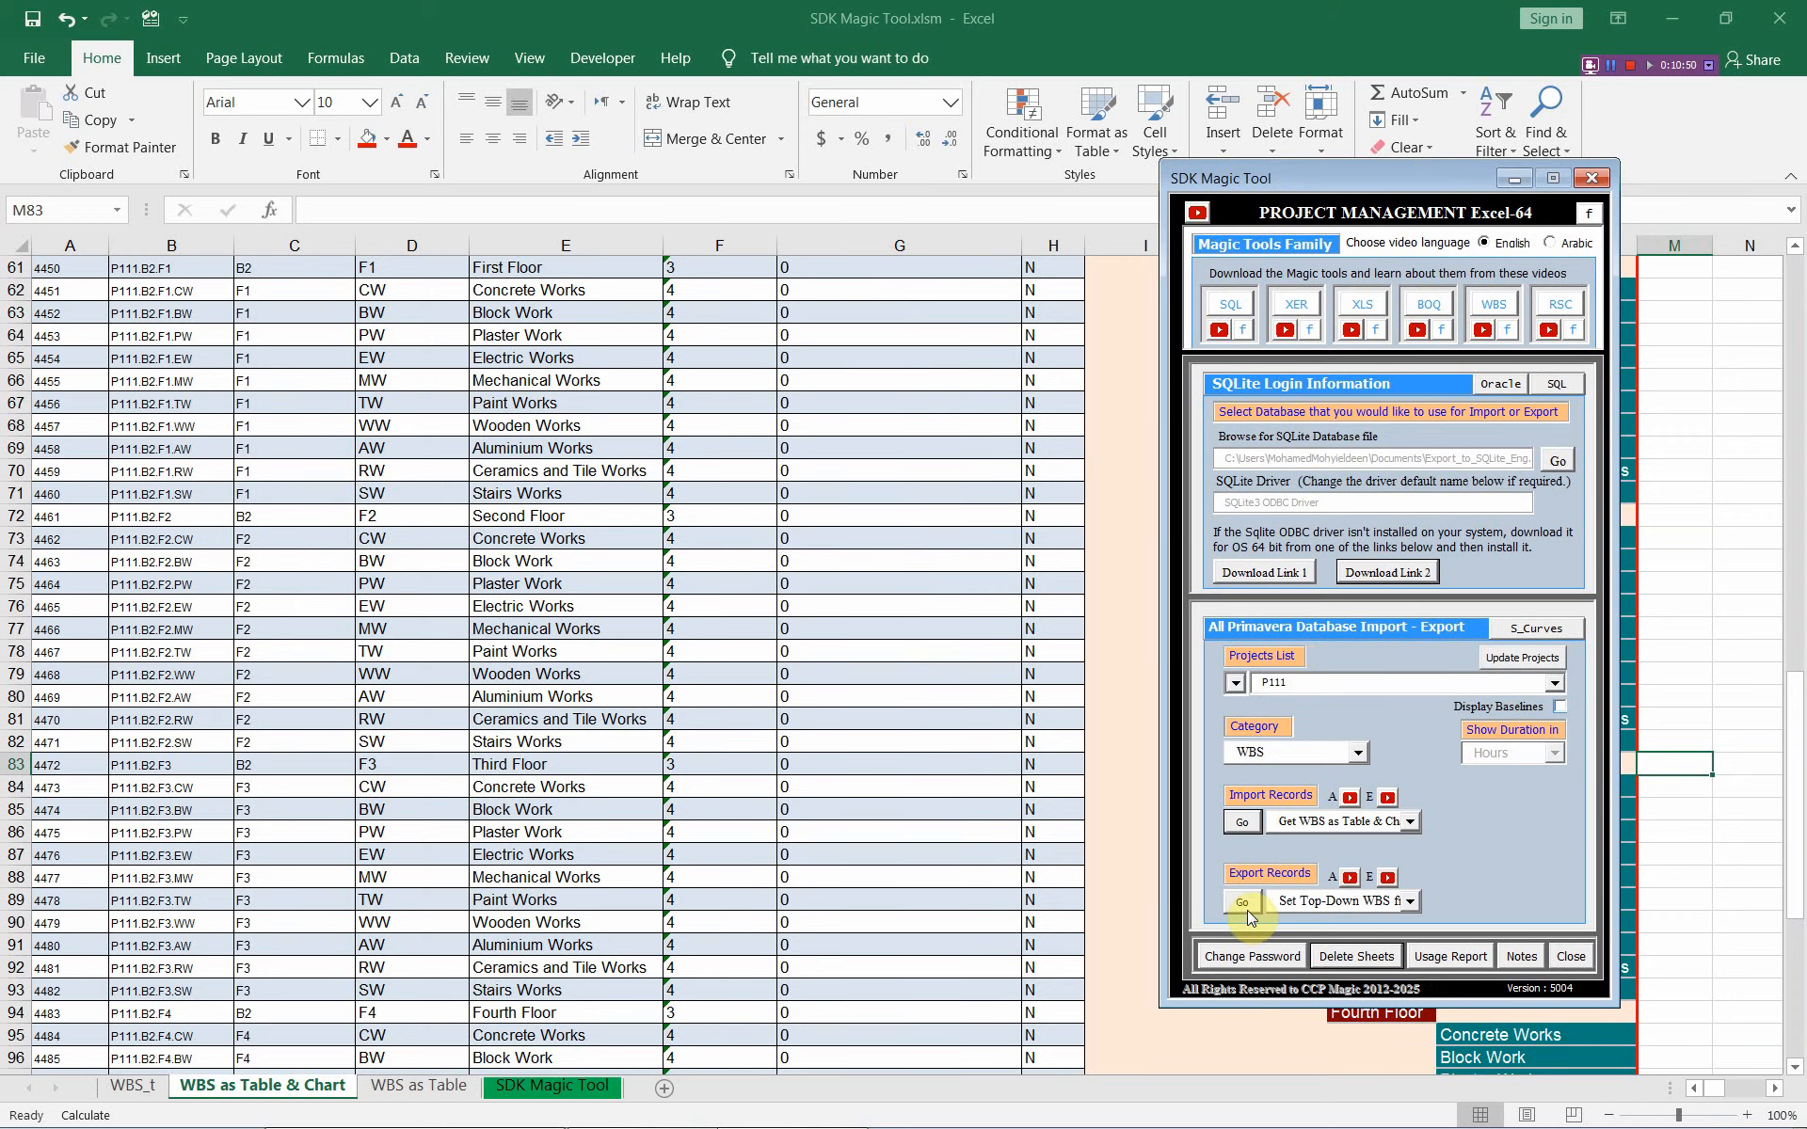
left_click(1409, 900)
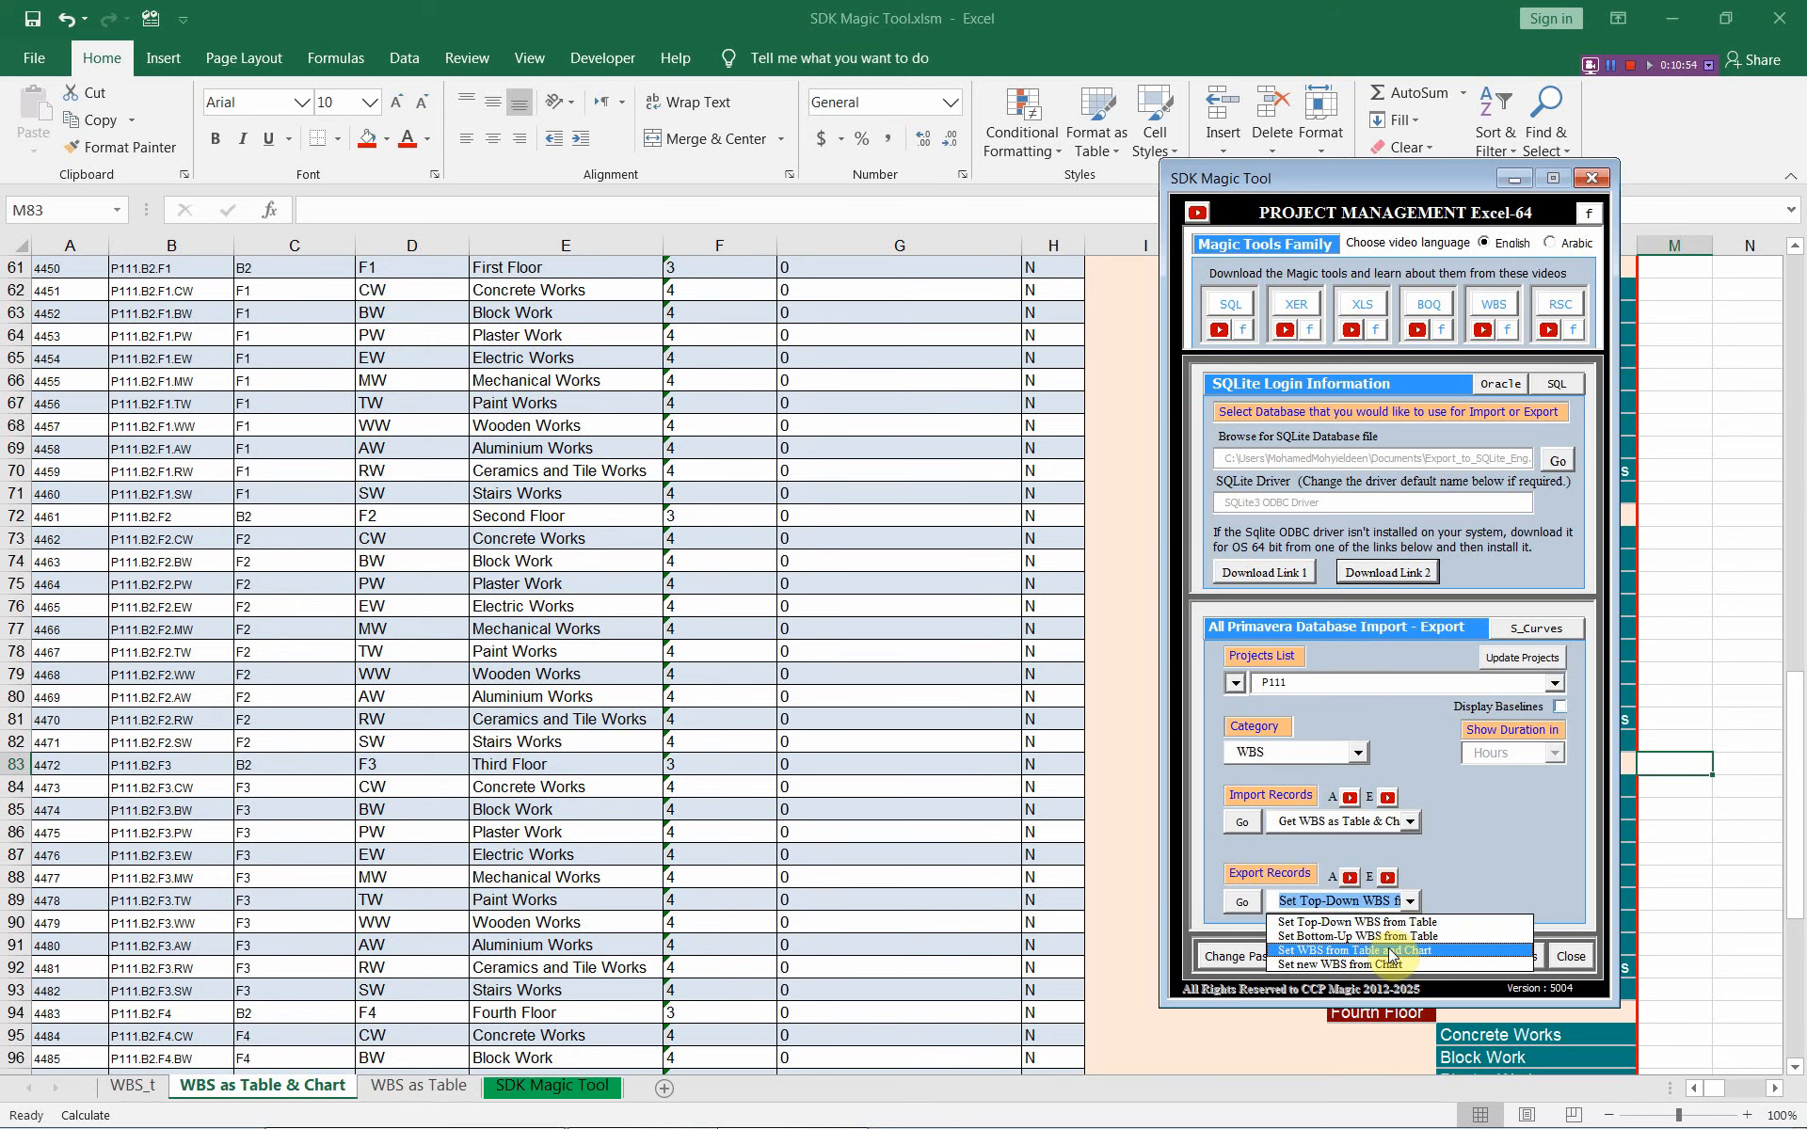
left_click(1352, 950)
left_click(1231, 901)
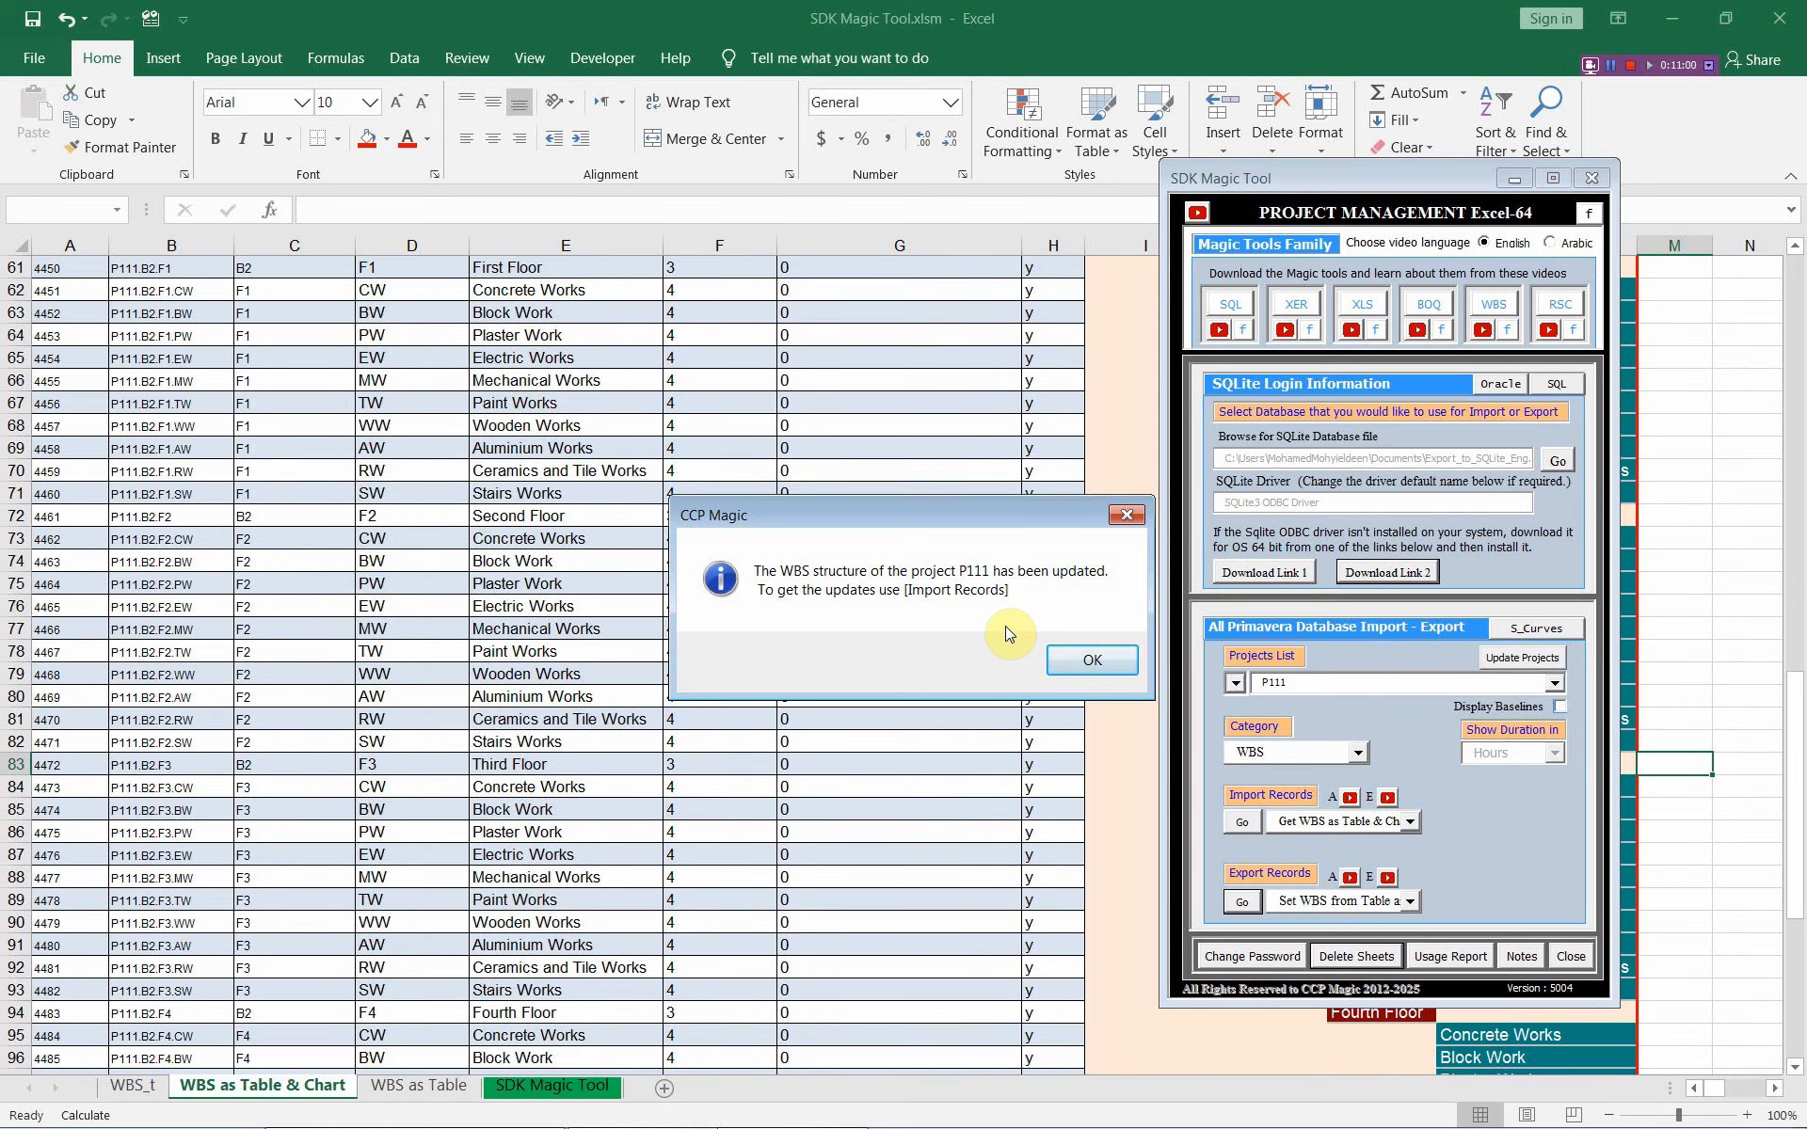
left_click(1073, 664)
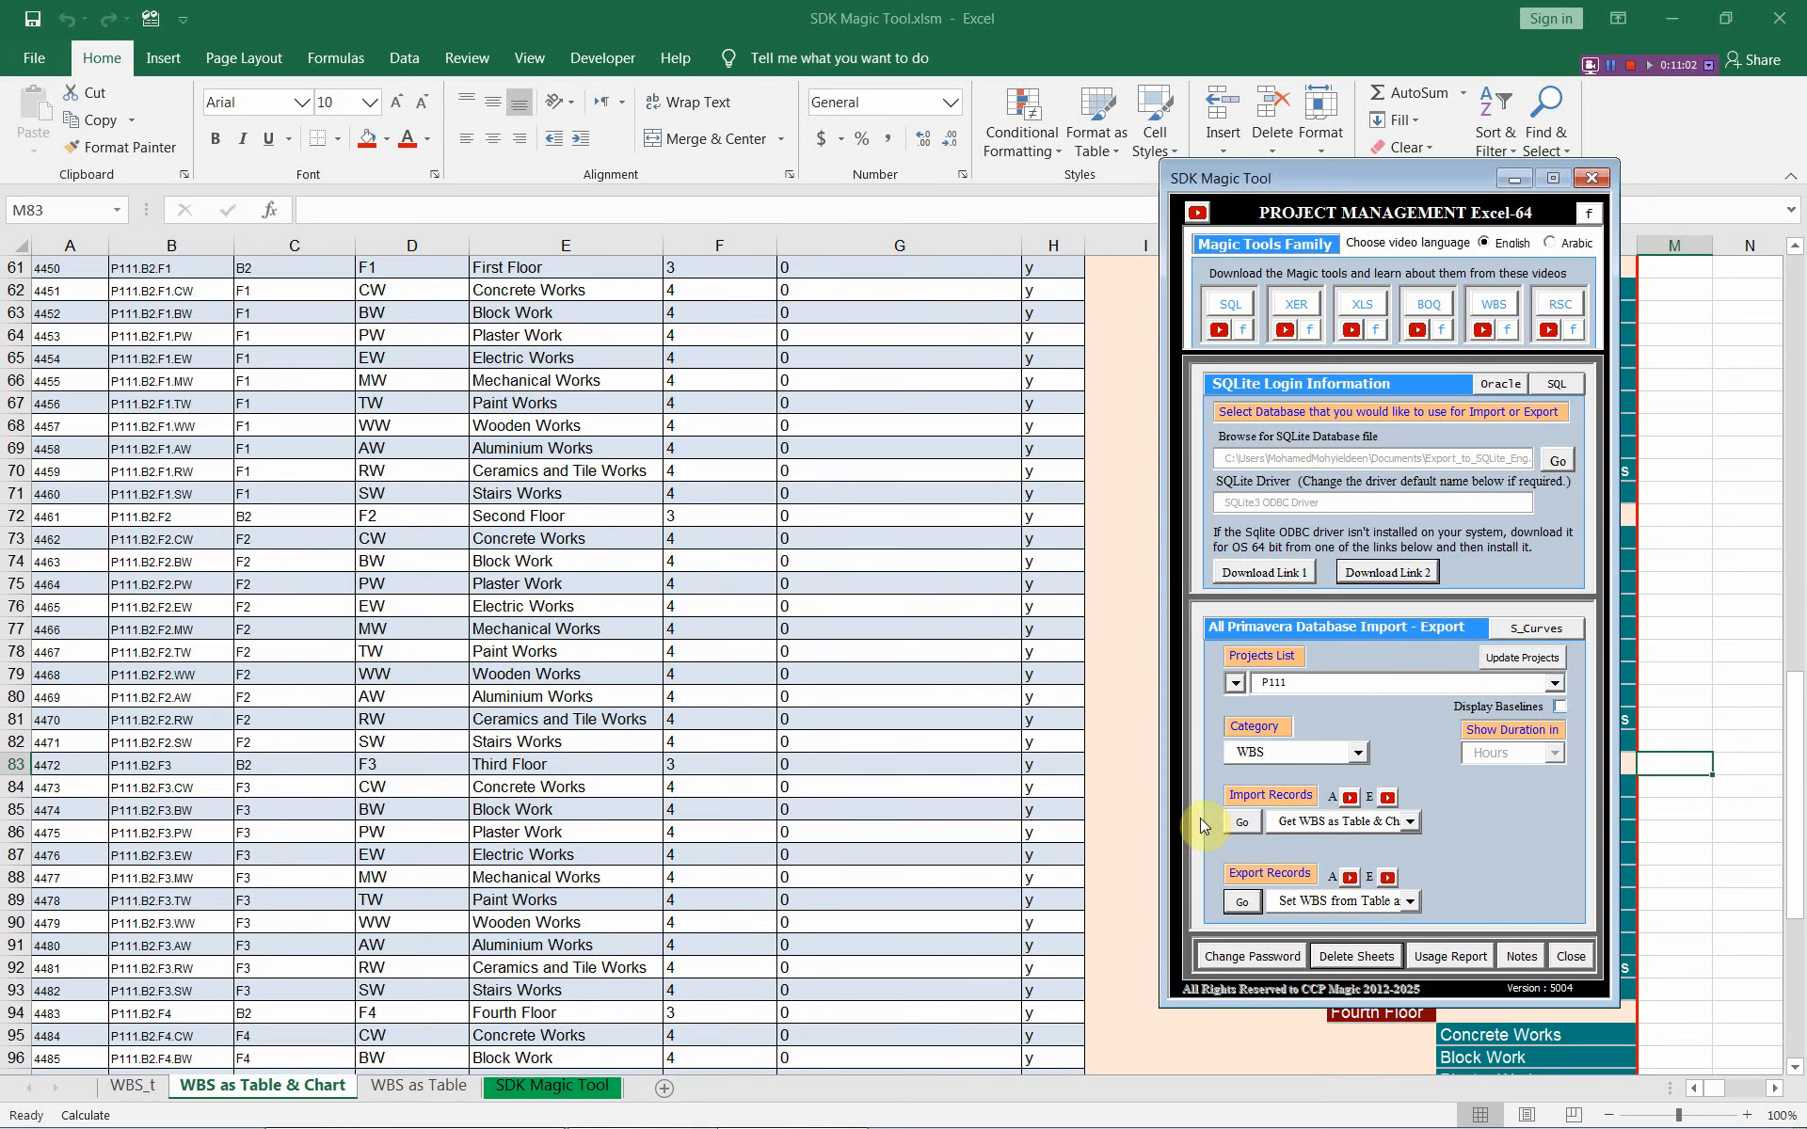
Step: Import the P111 records again with Get WBS as Table & Chart and check the updated table and chart down to the last row
left_click(1242, 824)
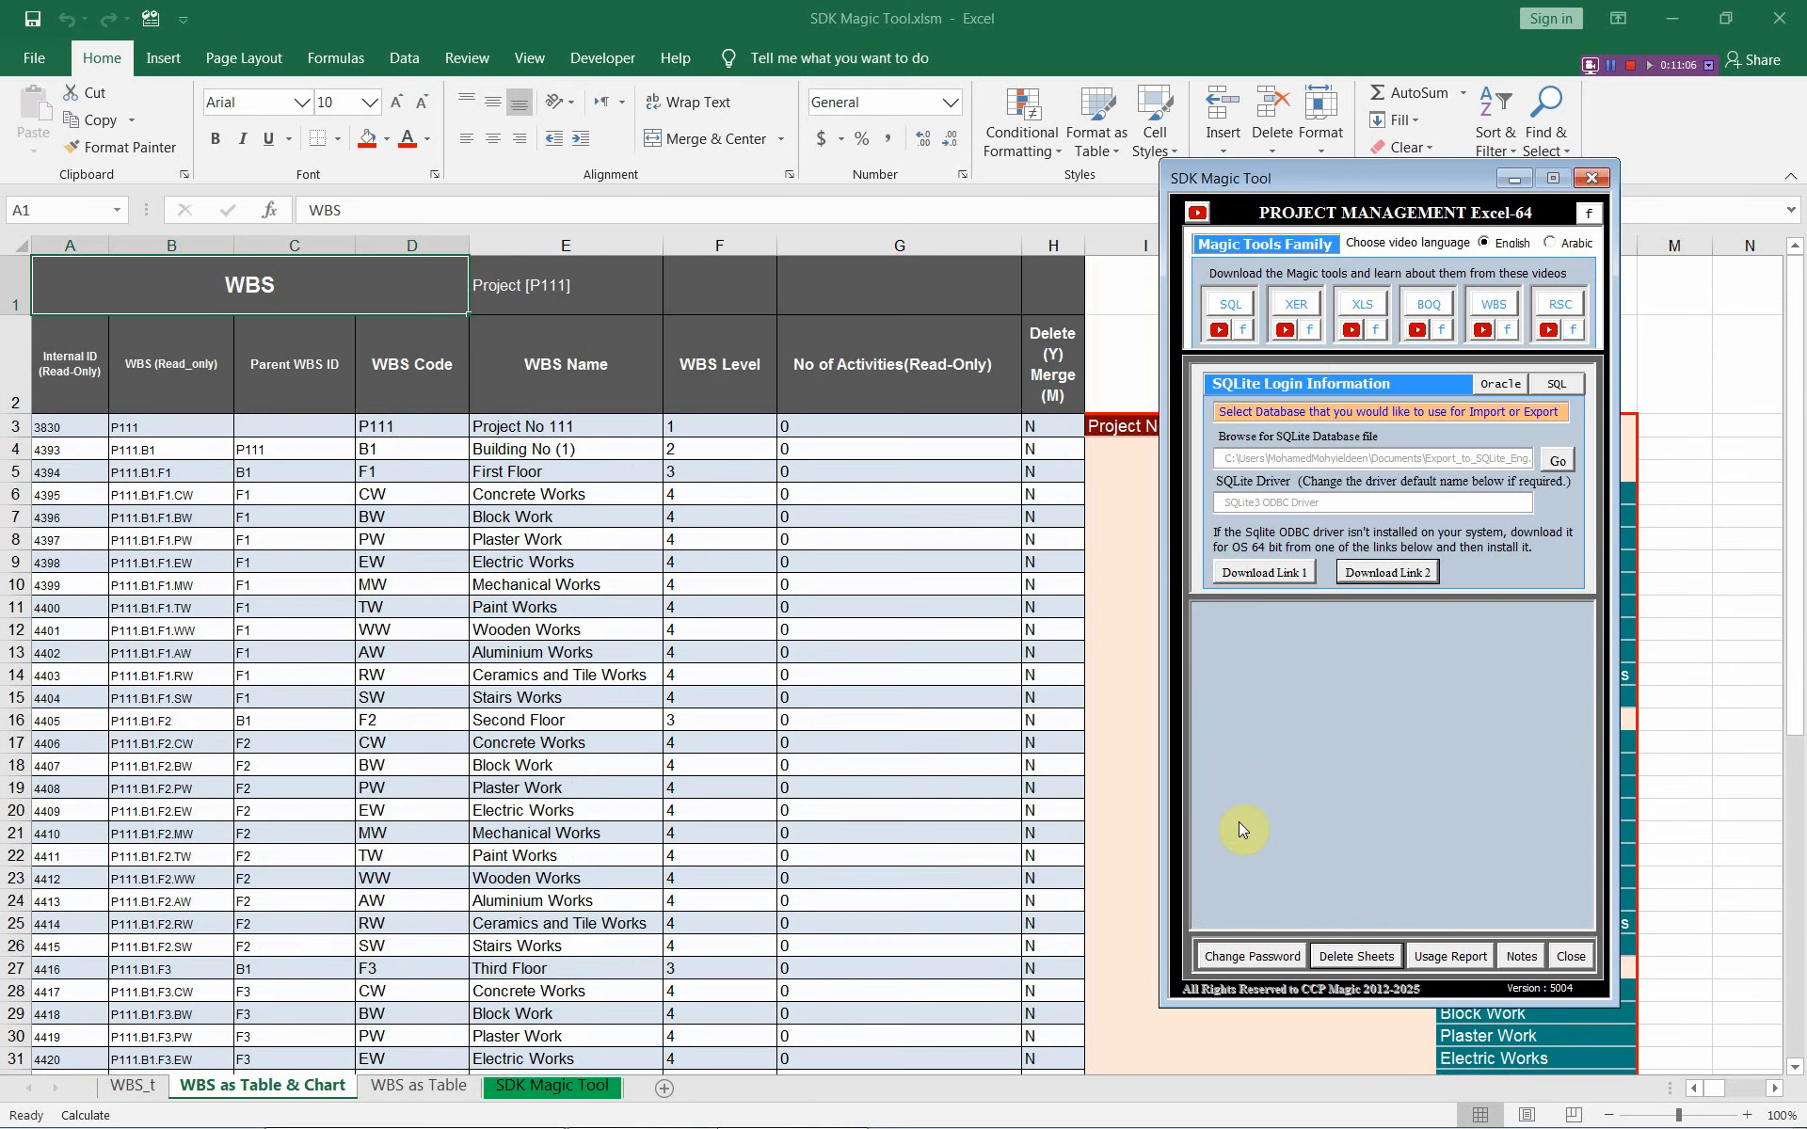
left_click(1514, 178)
left_click(807, 295)
scroll(809, 303, "down", 7)
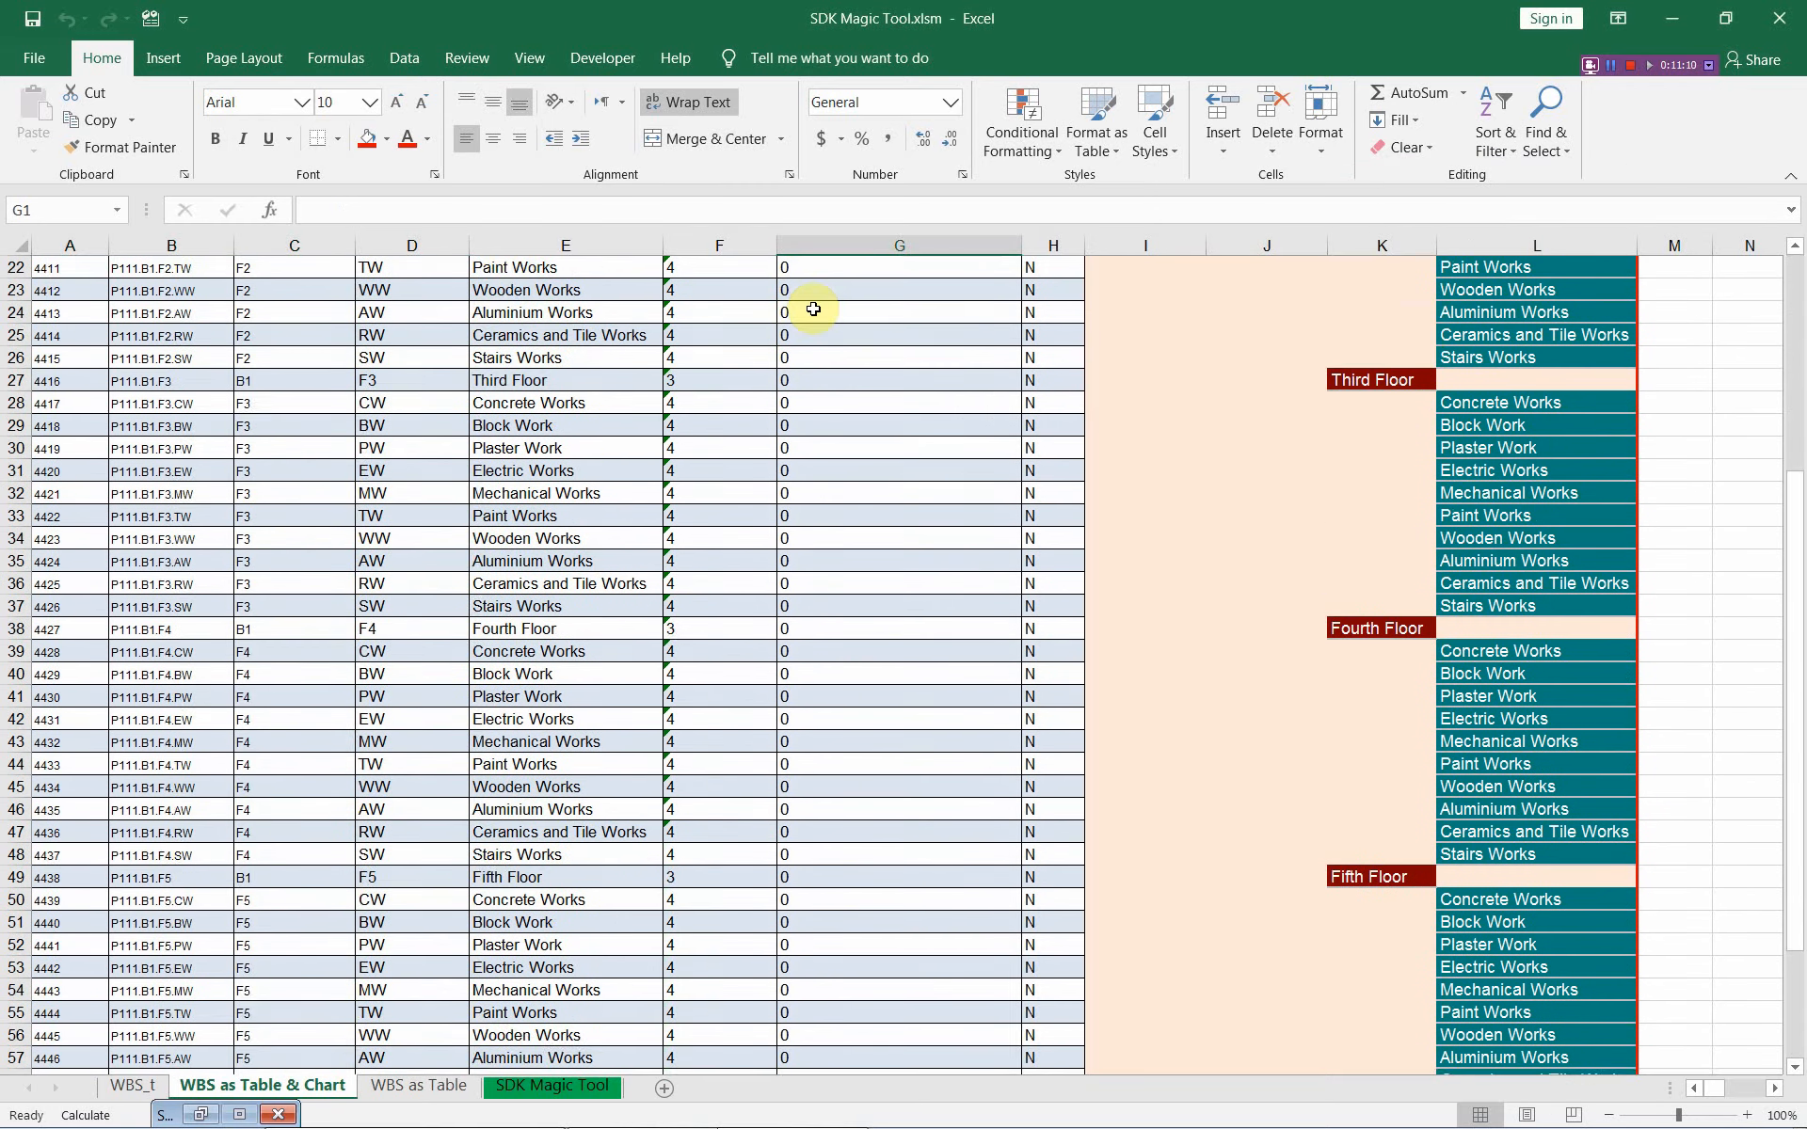
scroll(813, 309, "down", 5)
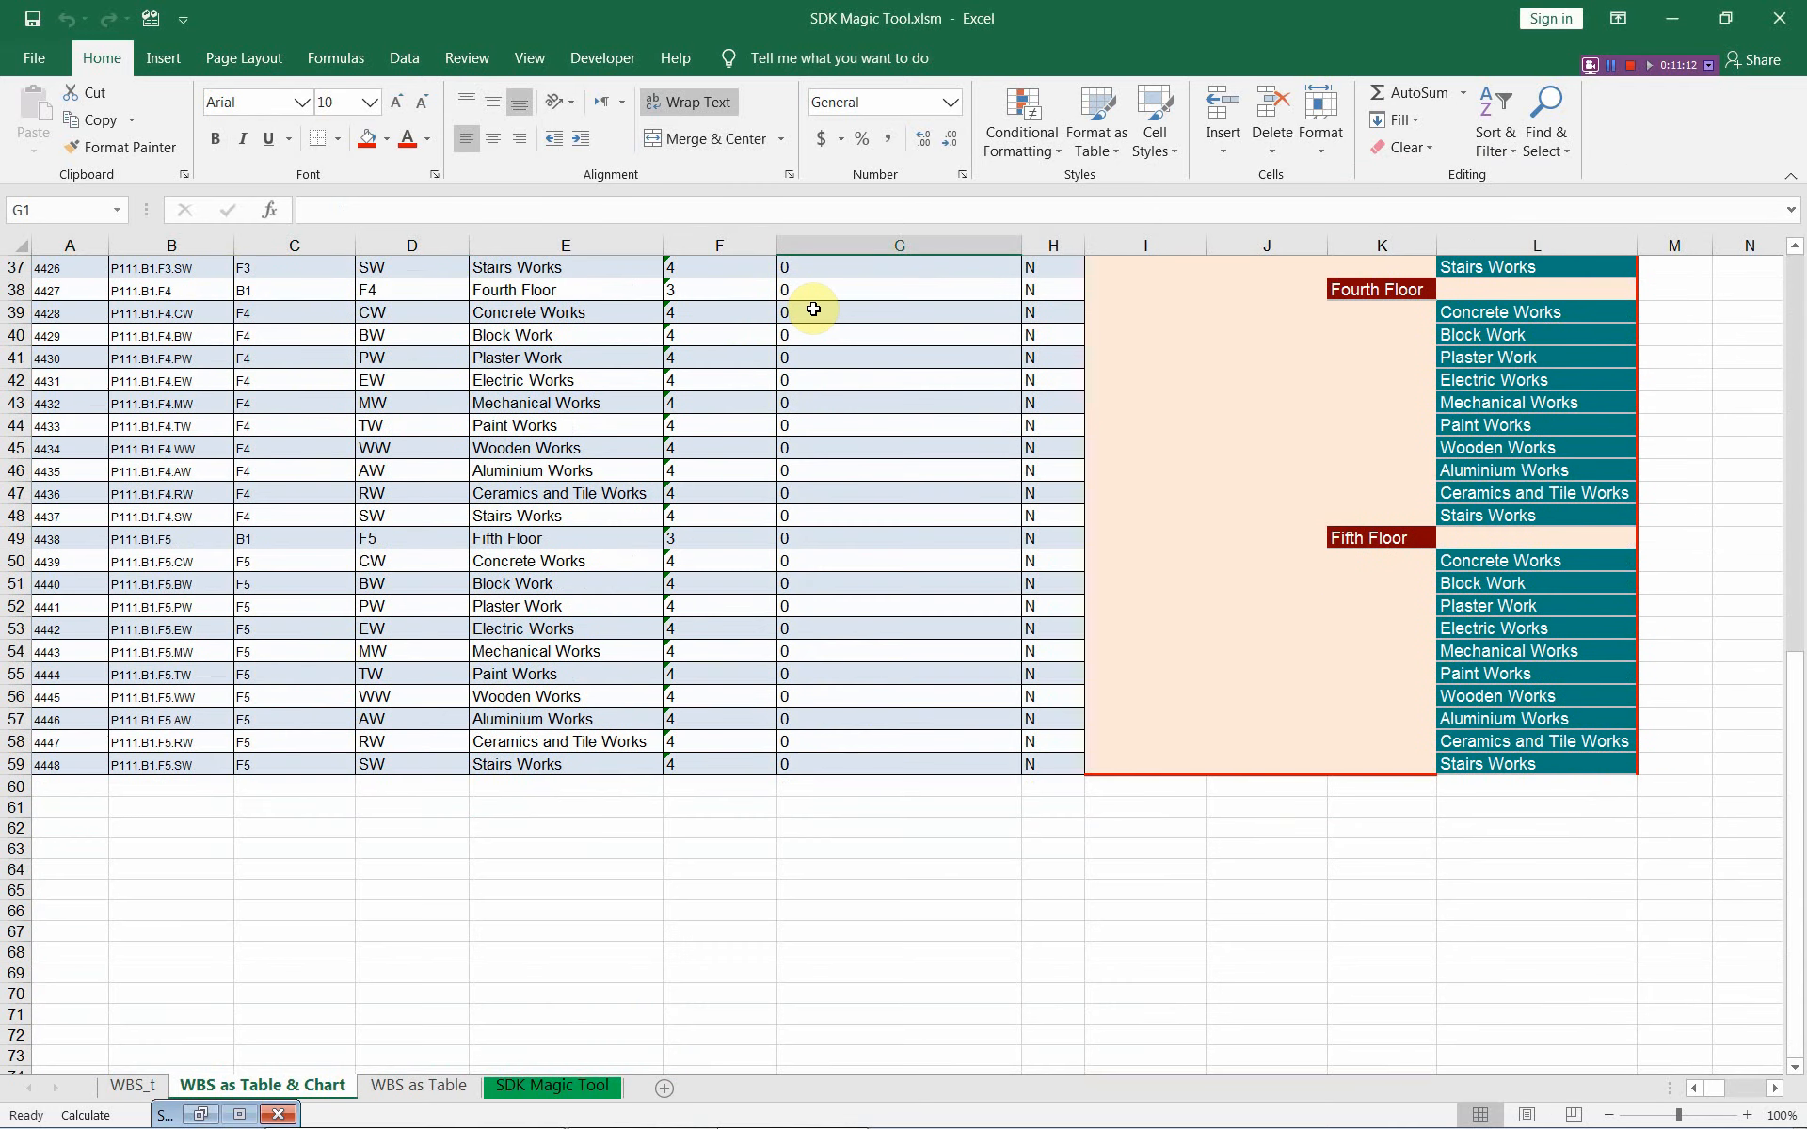
Step: Refresh the P111 data in Primavera P6, check its WBS down to the last node and return to the Excel workbook
key("alt+Tab")
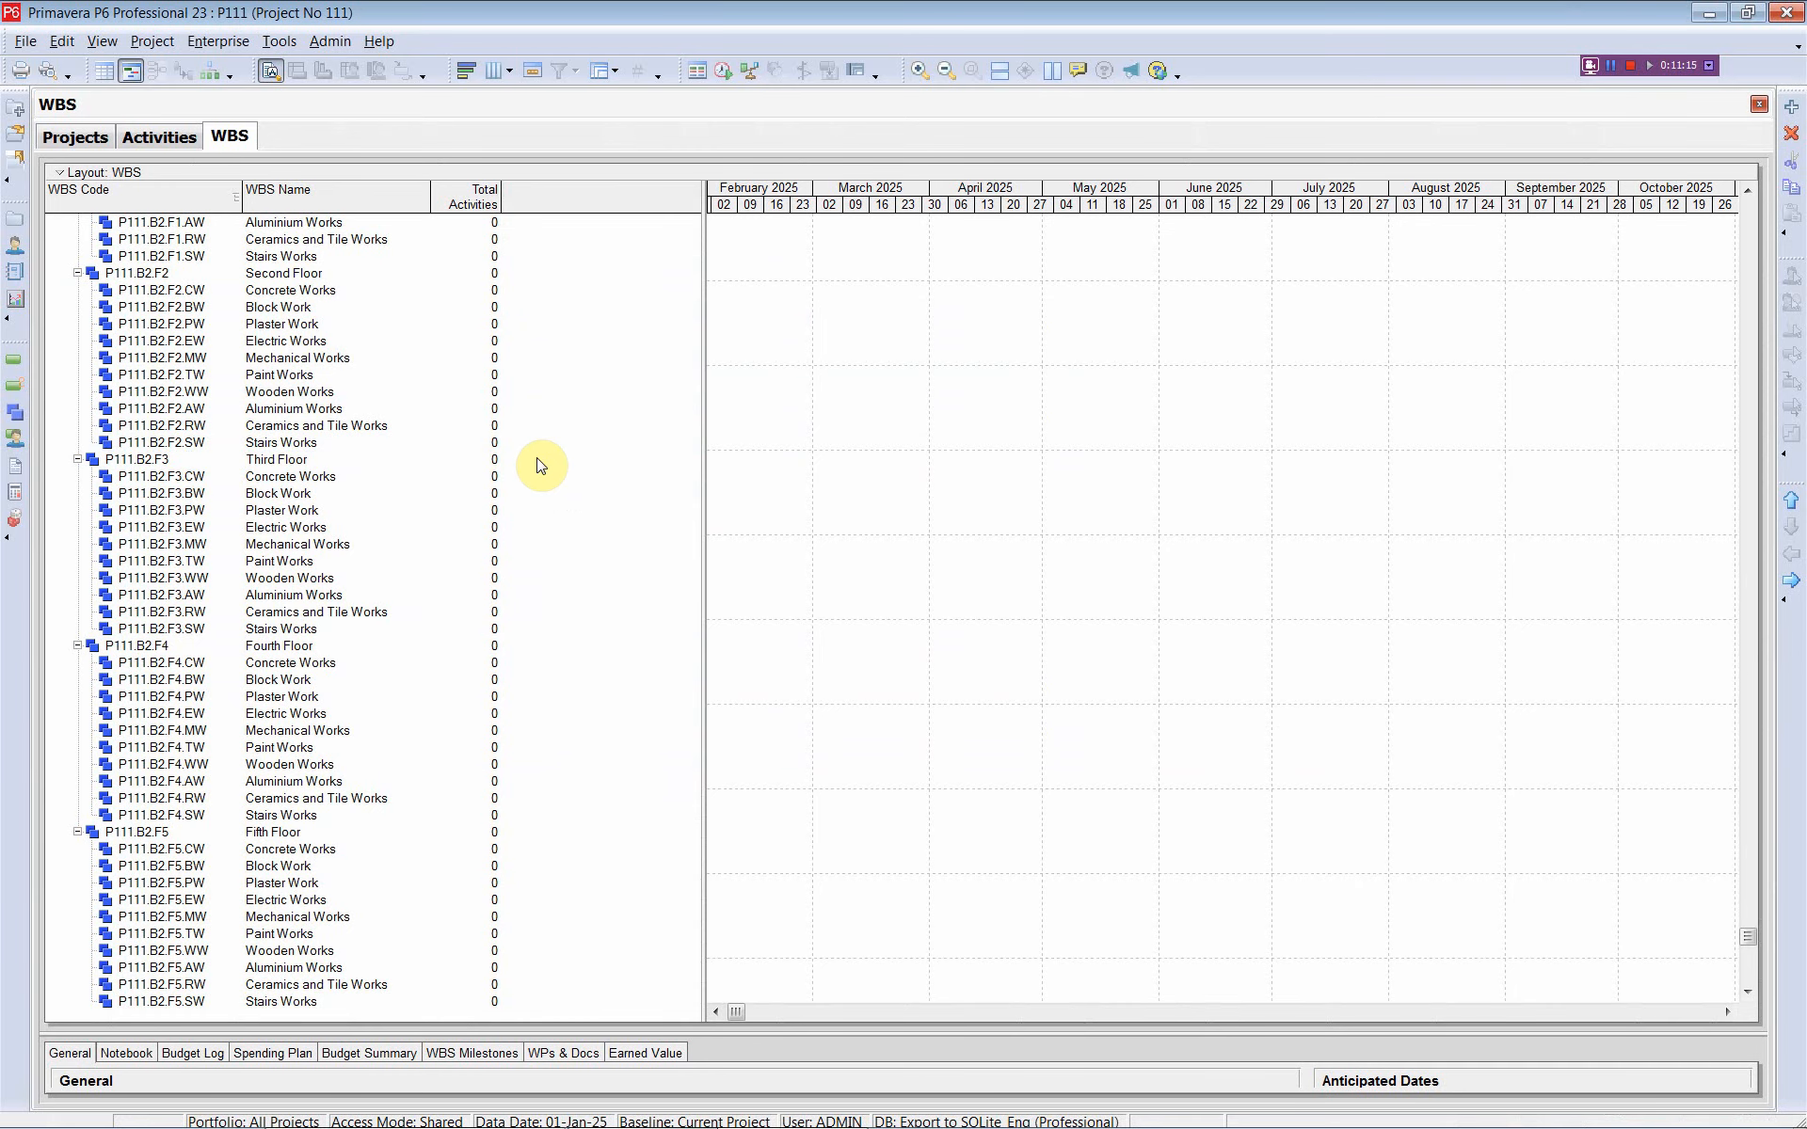
scroll(306, 484, "up", 1)
scroll(305, 484, "up", 8)
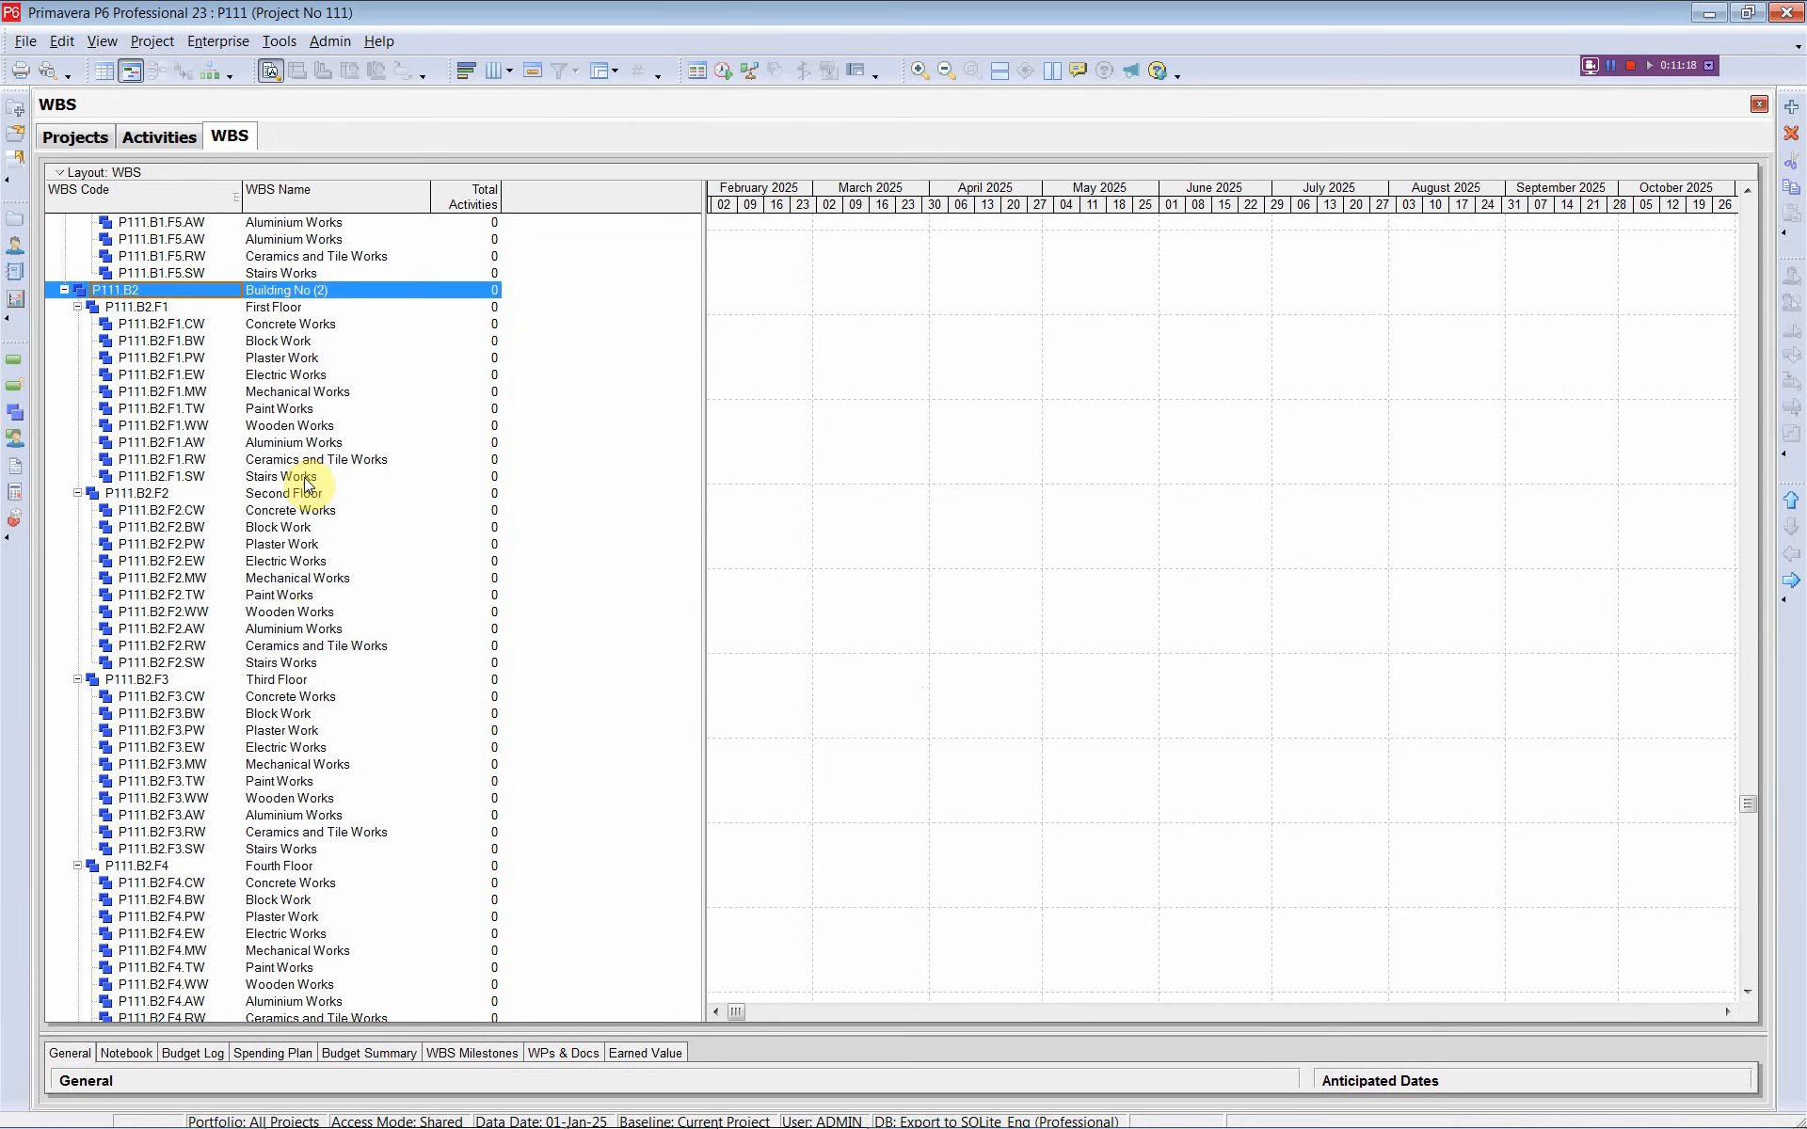
scroll(306, 485, "up", 2)
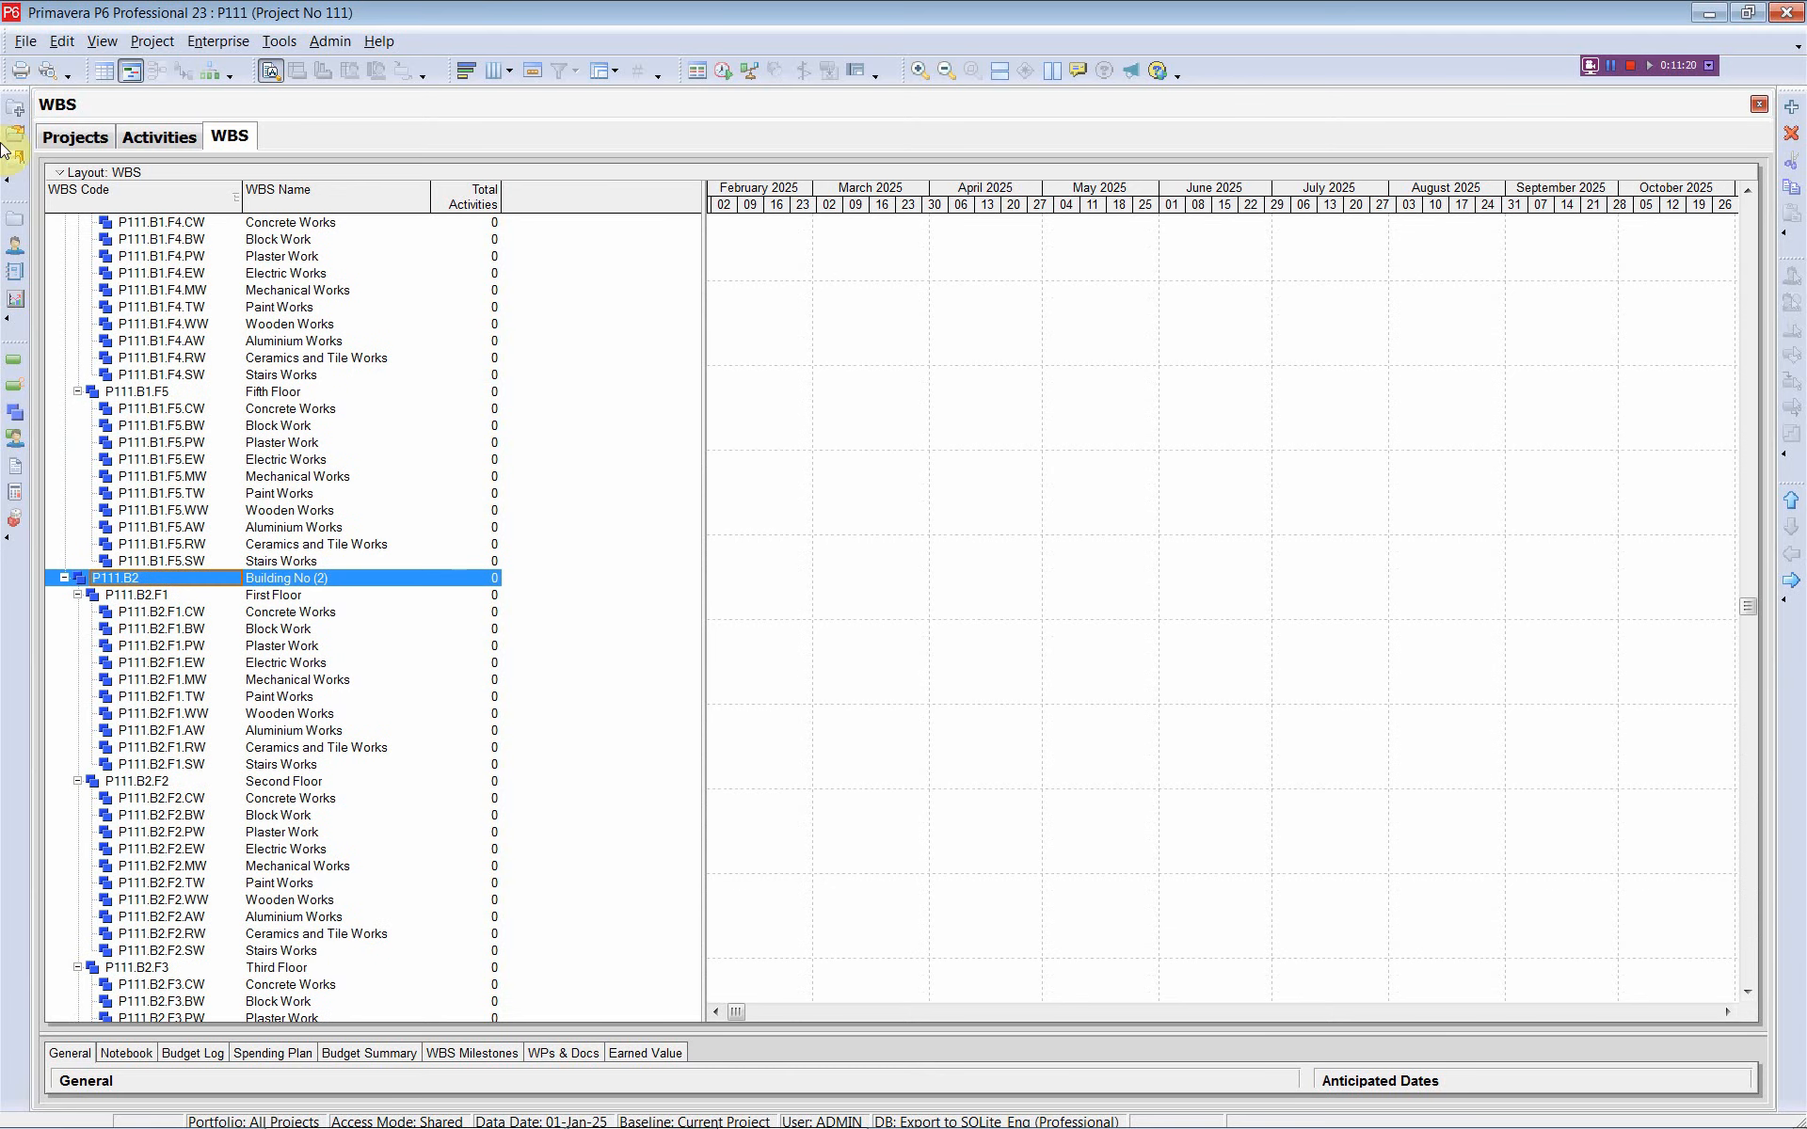
left_click(25, 41)
left_click(54, 104)
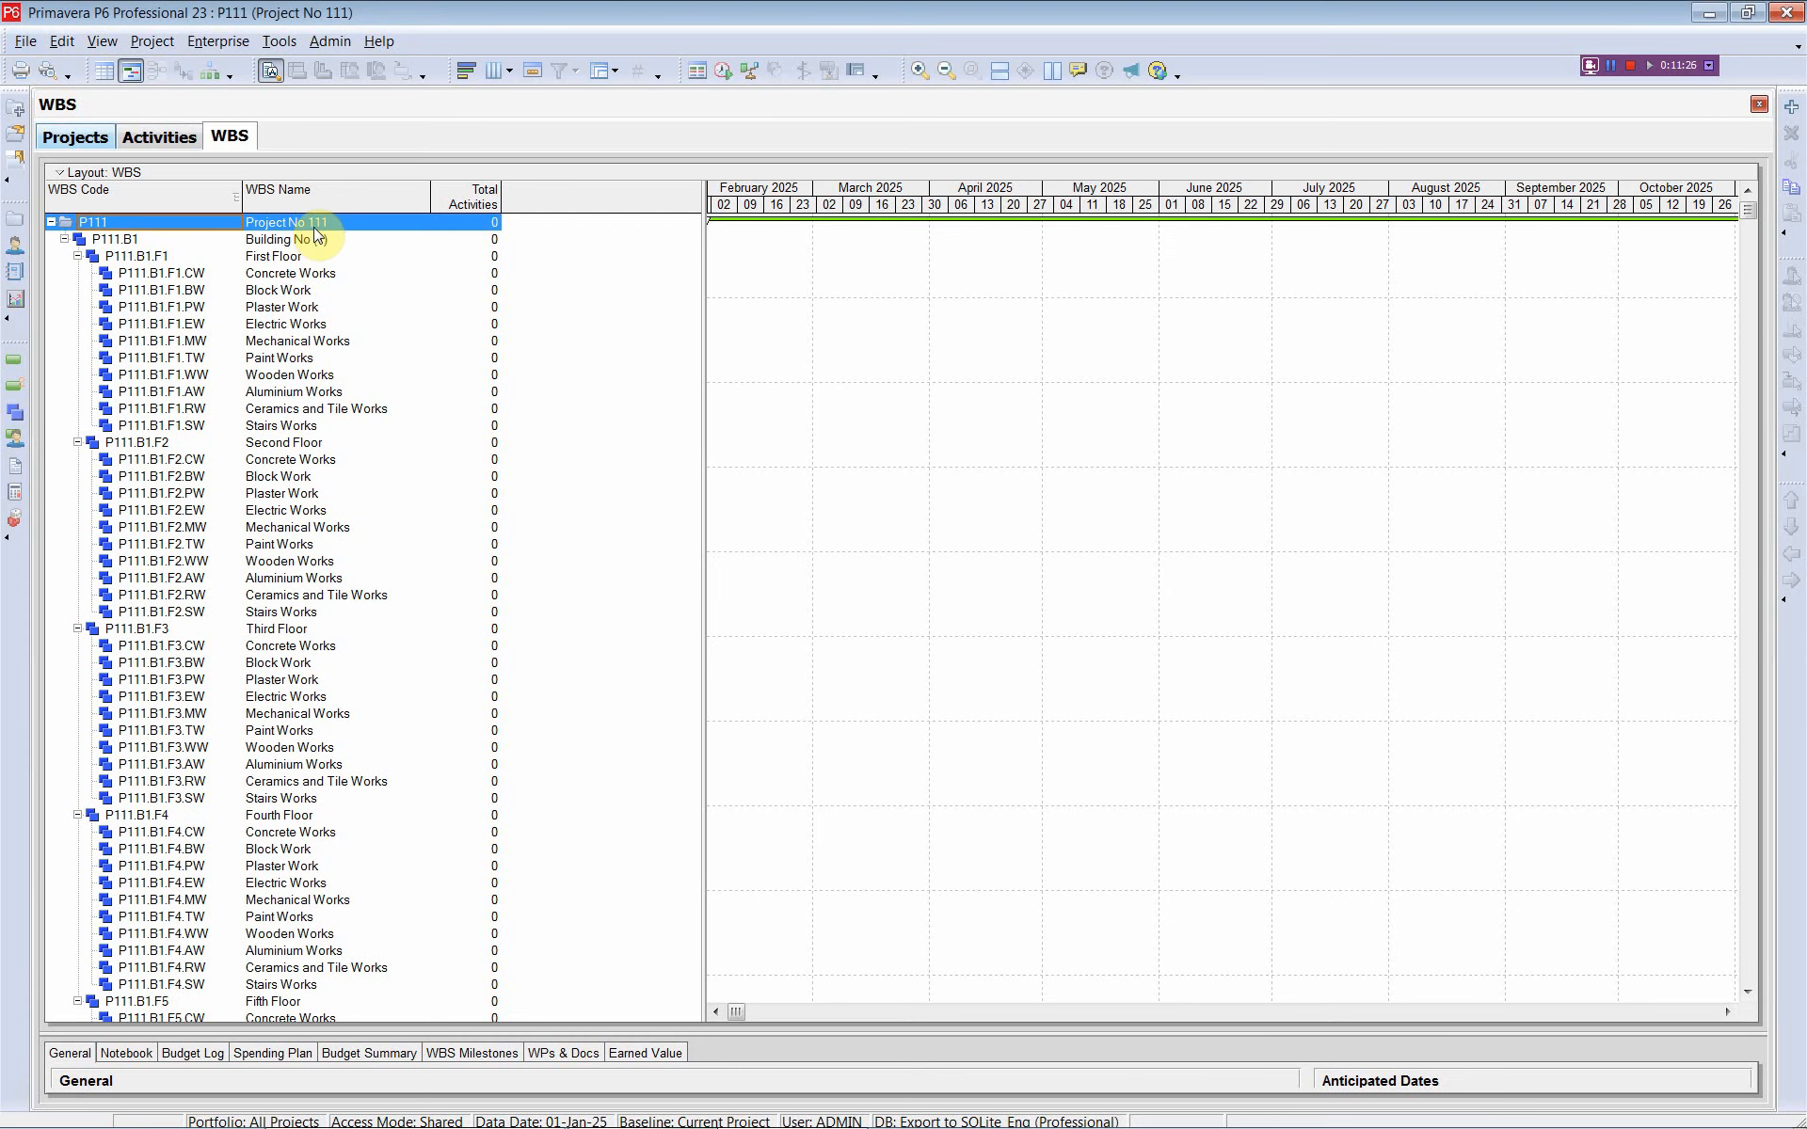
scroll(323, 367, "down", 4)
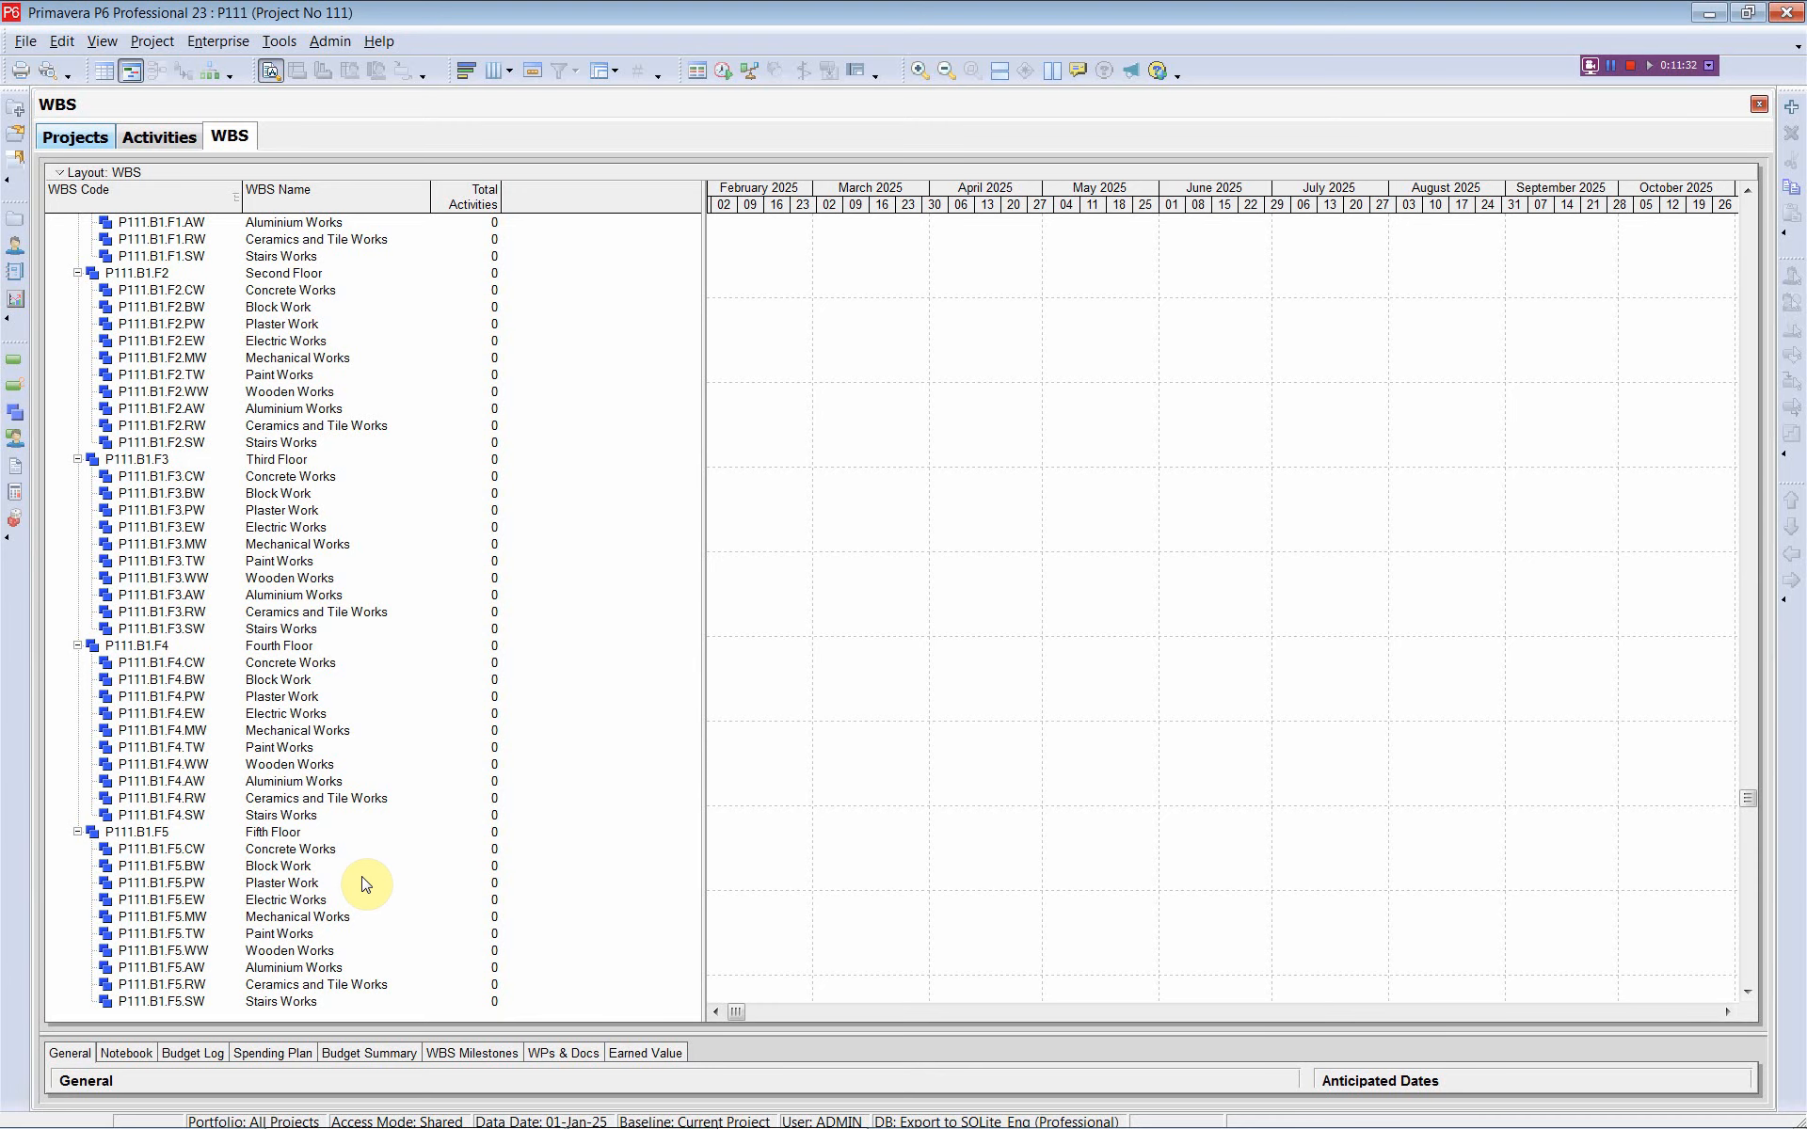
key("alt+Tab")
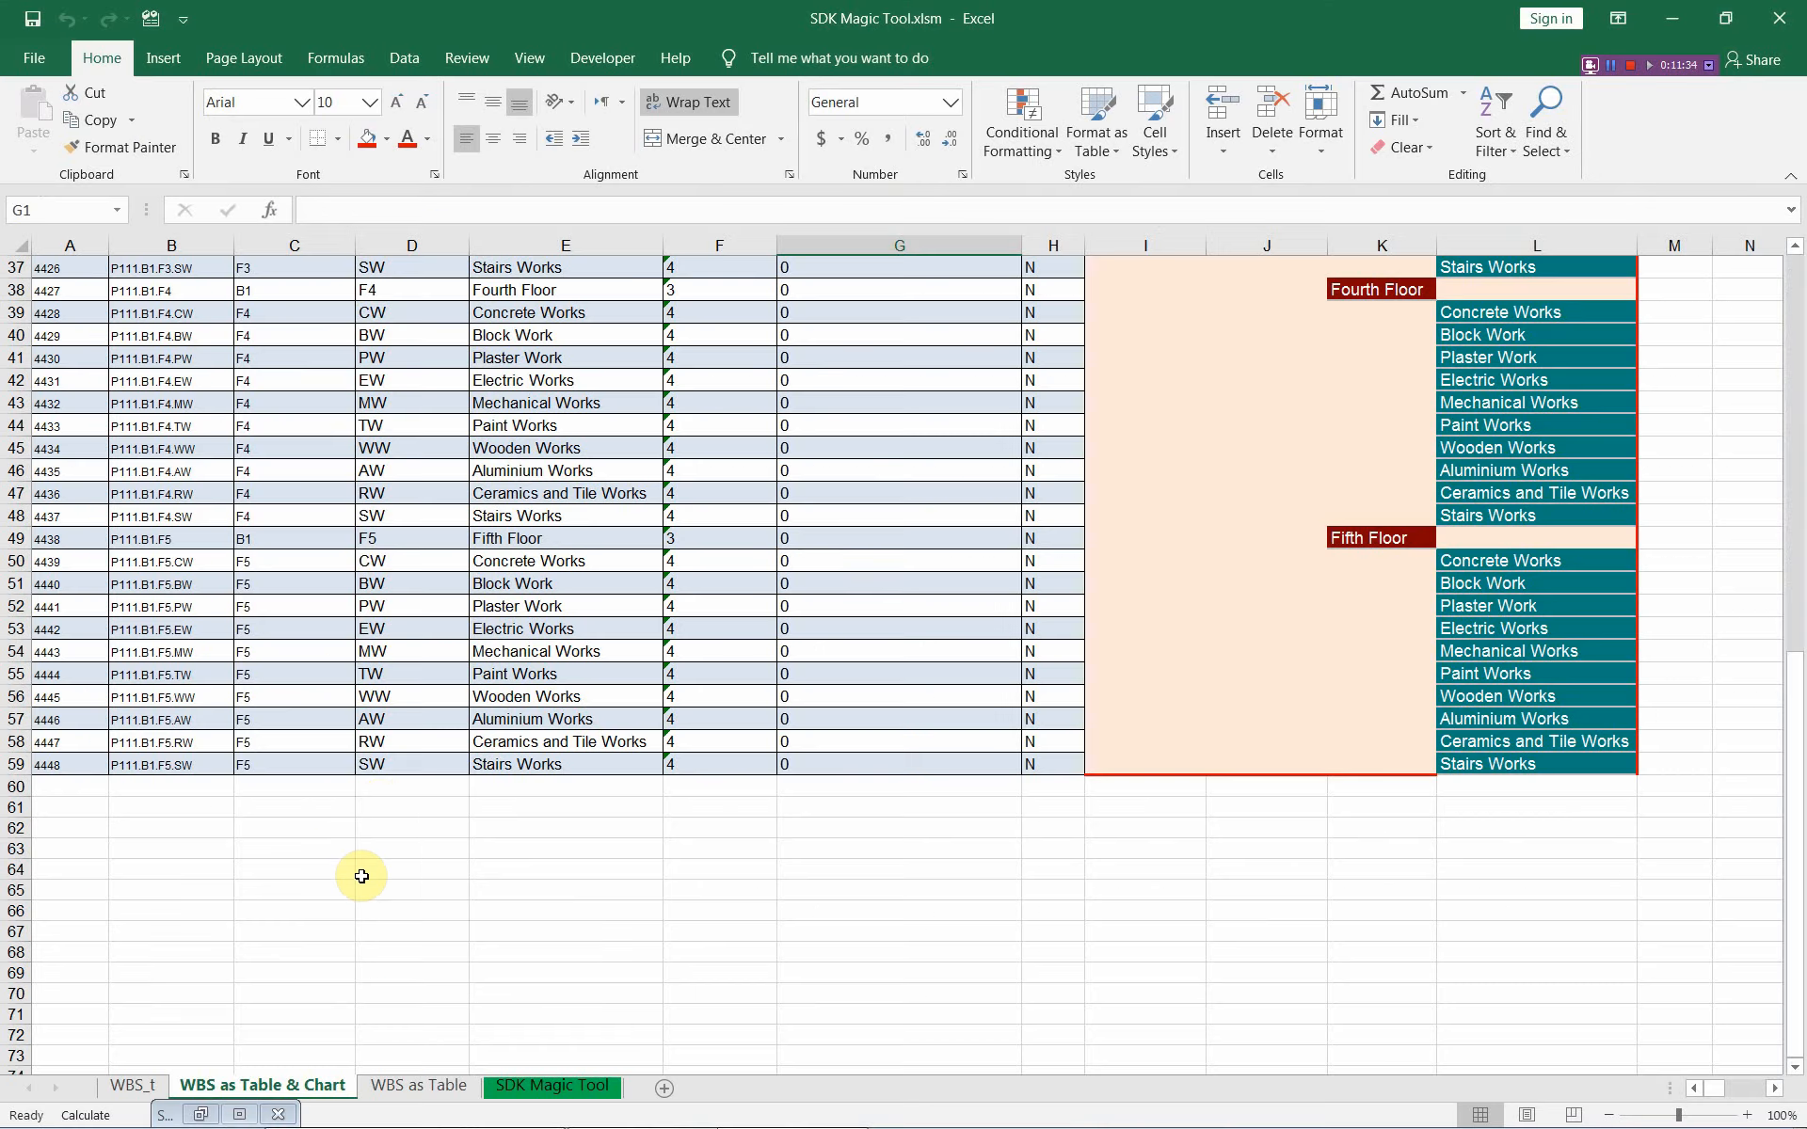